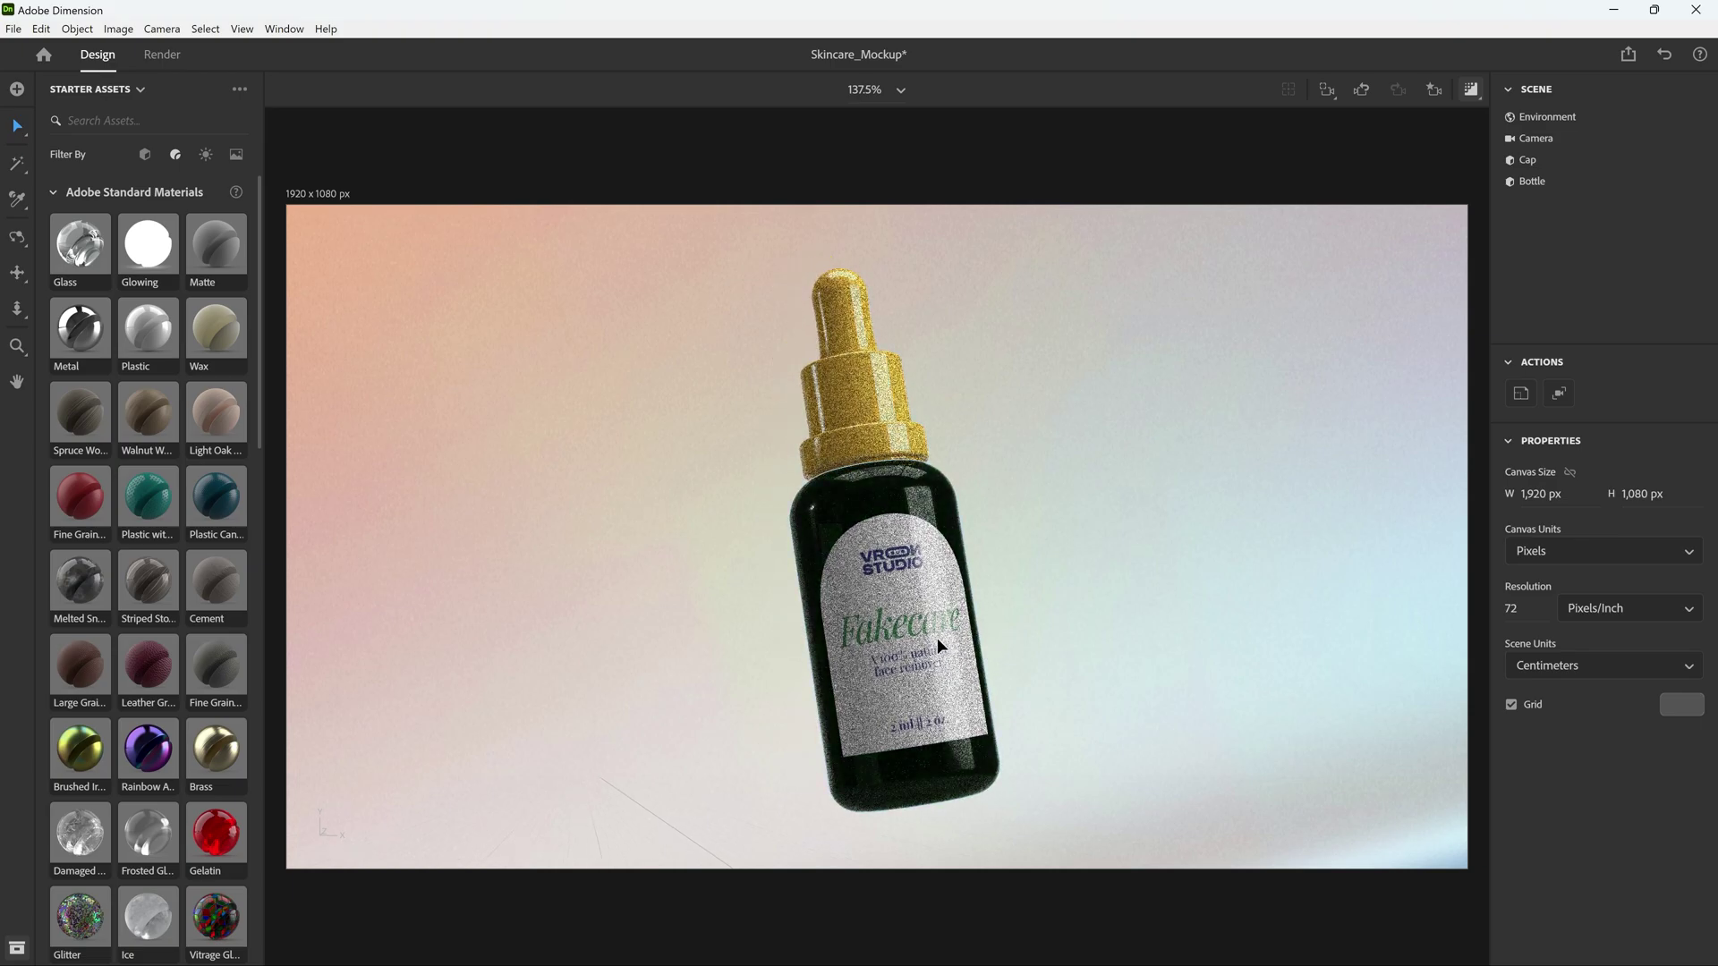
right_click_drag(900, 683, 1024, 659)
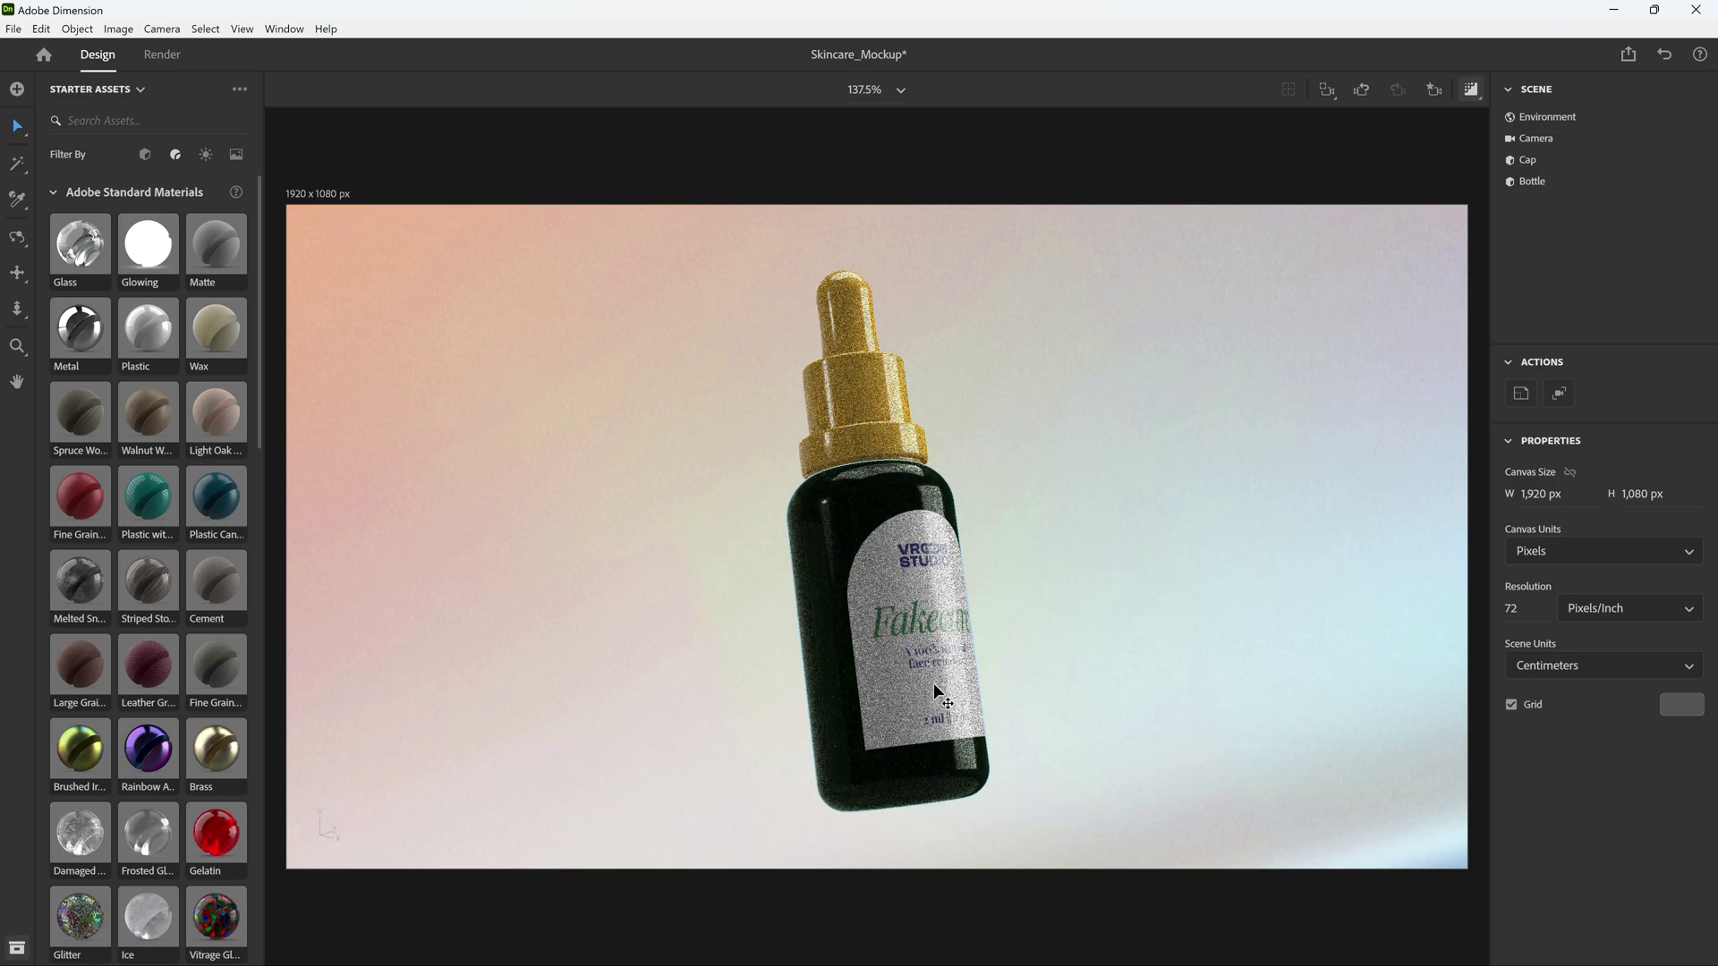
mouse_move(1025, 599)
right_mouse_down()
mouse_move(949, 600)
mouse_move(1020, 594)
right_mouse_up()
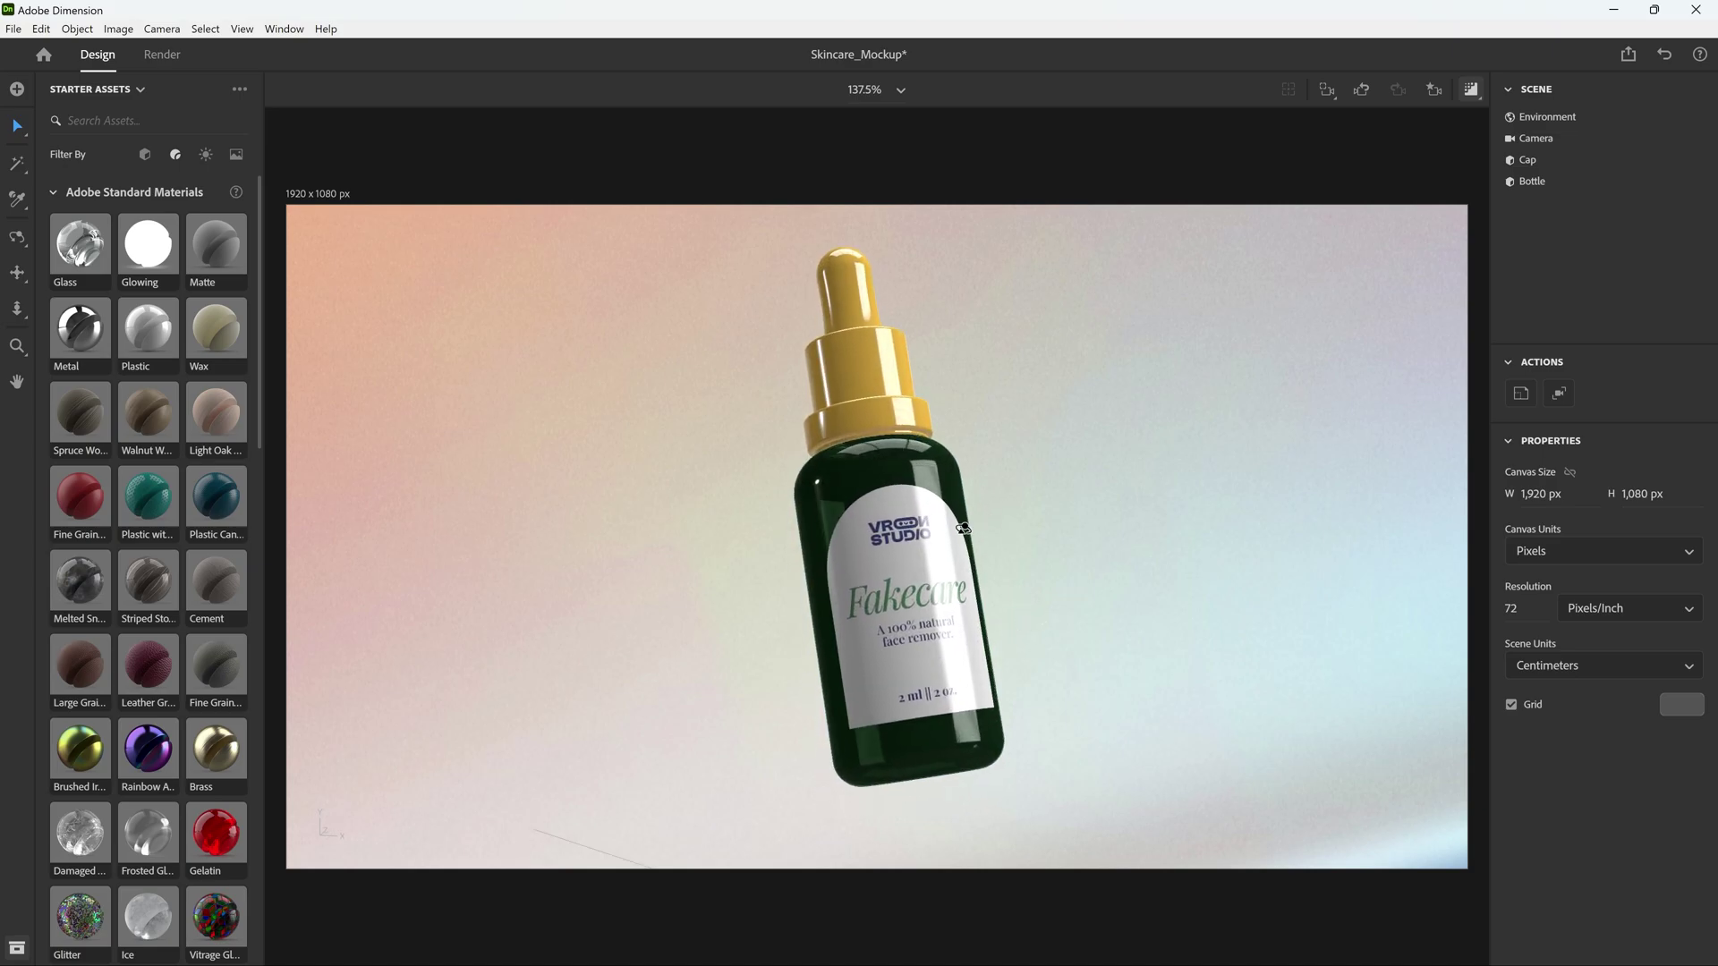
right_click_drag(963, 529, 961, 531)
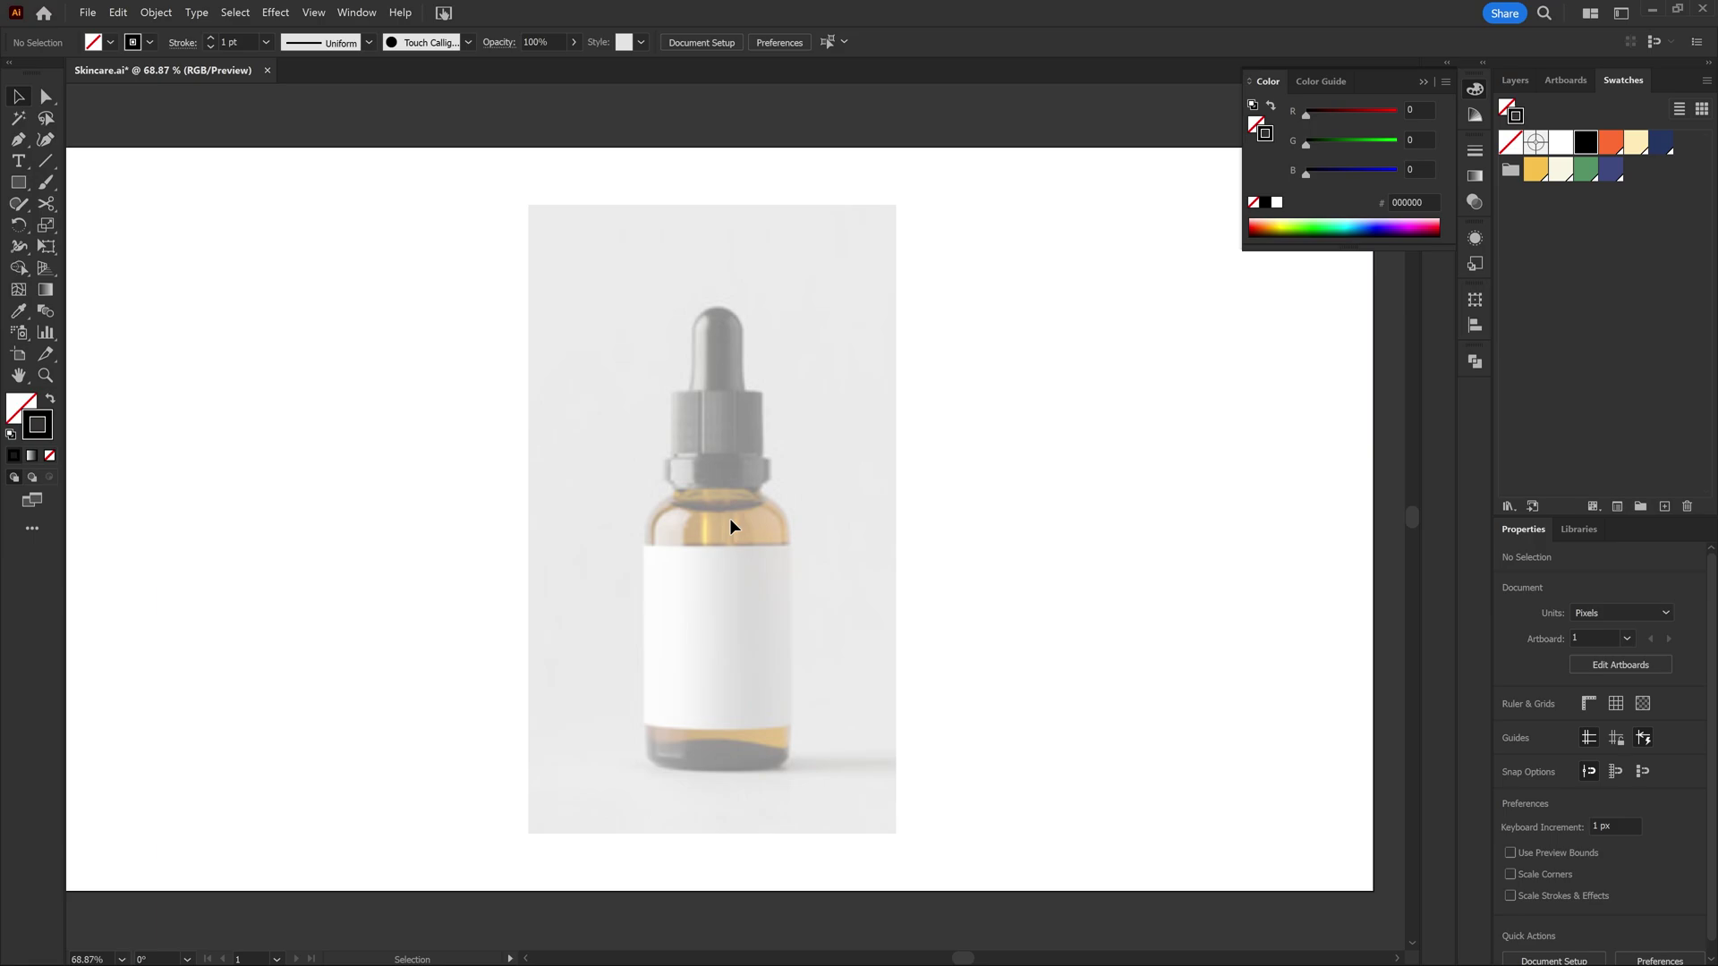
key("ctrl+equal")
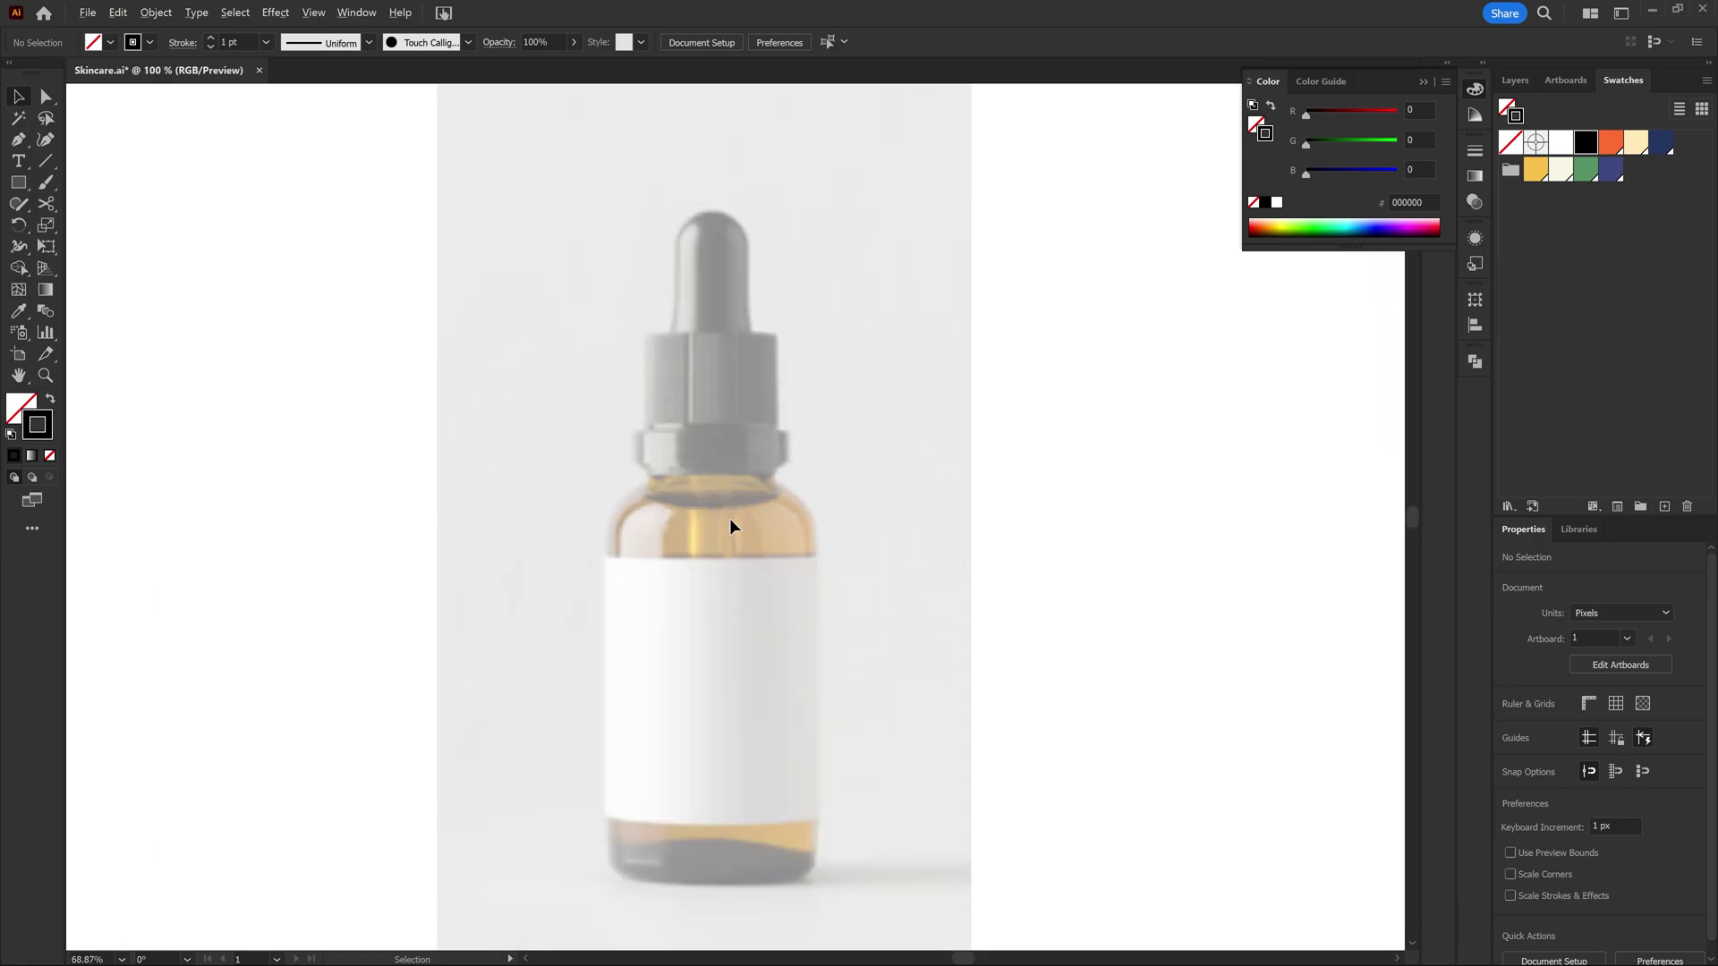
key("ctrl+minus")
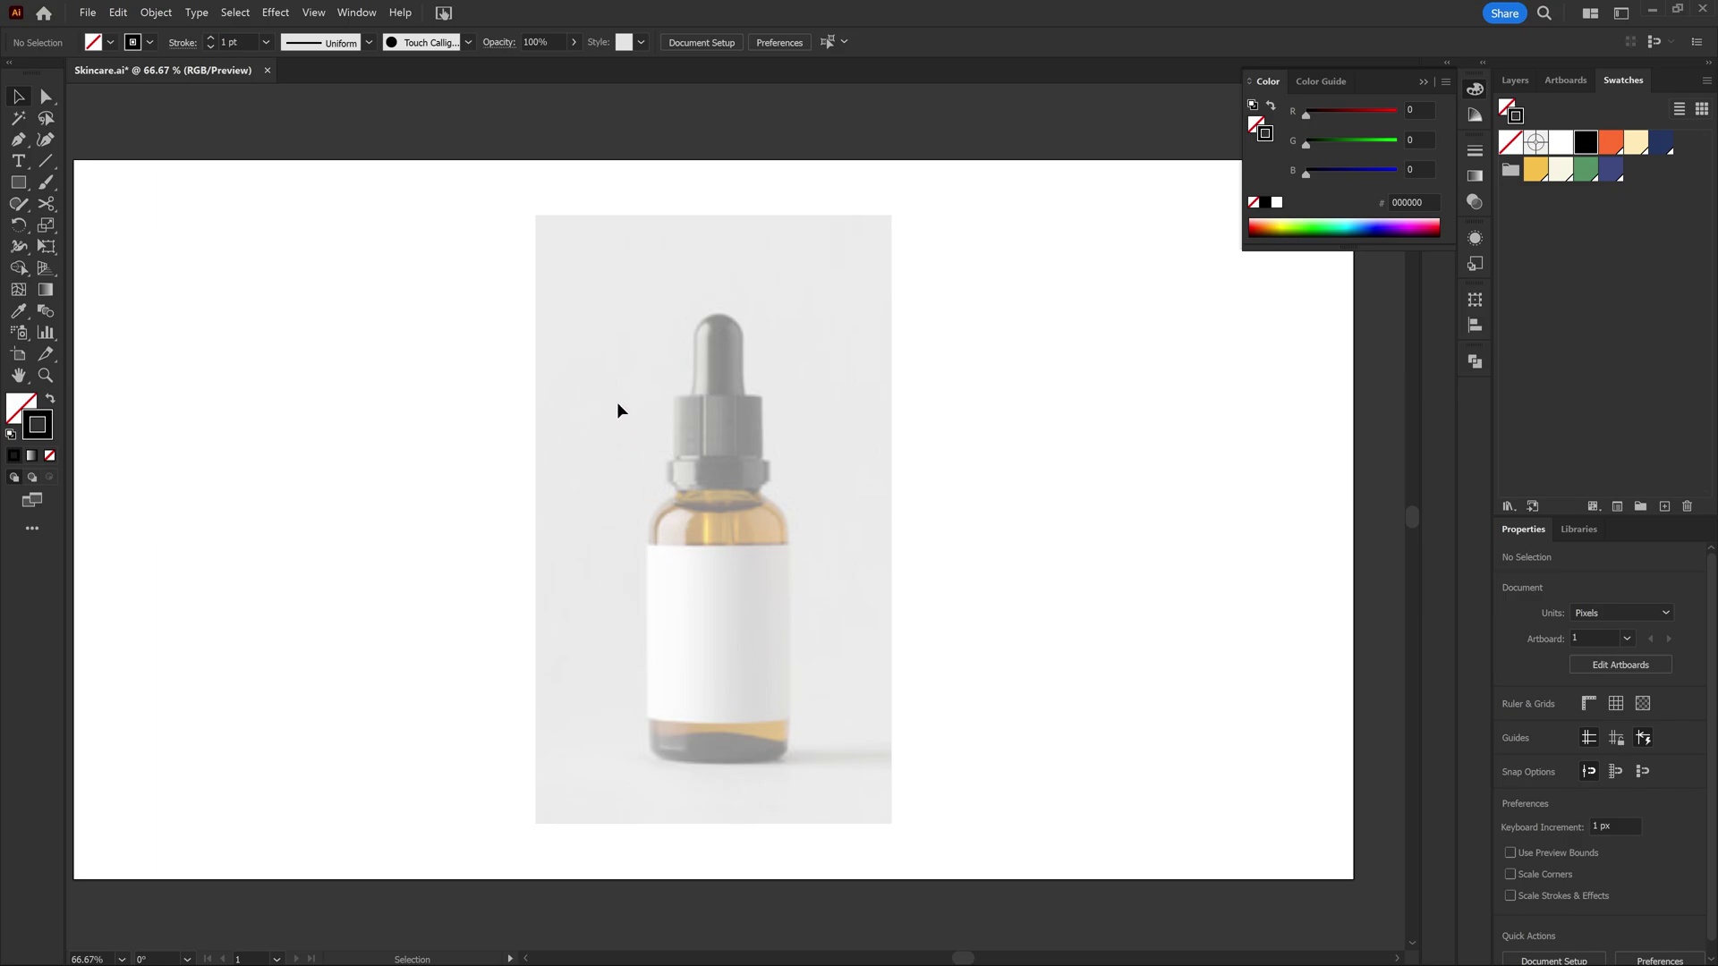
Step: Draw a vertical line about 789 px long through the centre of the bottle photo, from above the dropper to below the base
left_click(46, 161)
left_click_drag(708, 413, 699, 409)
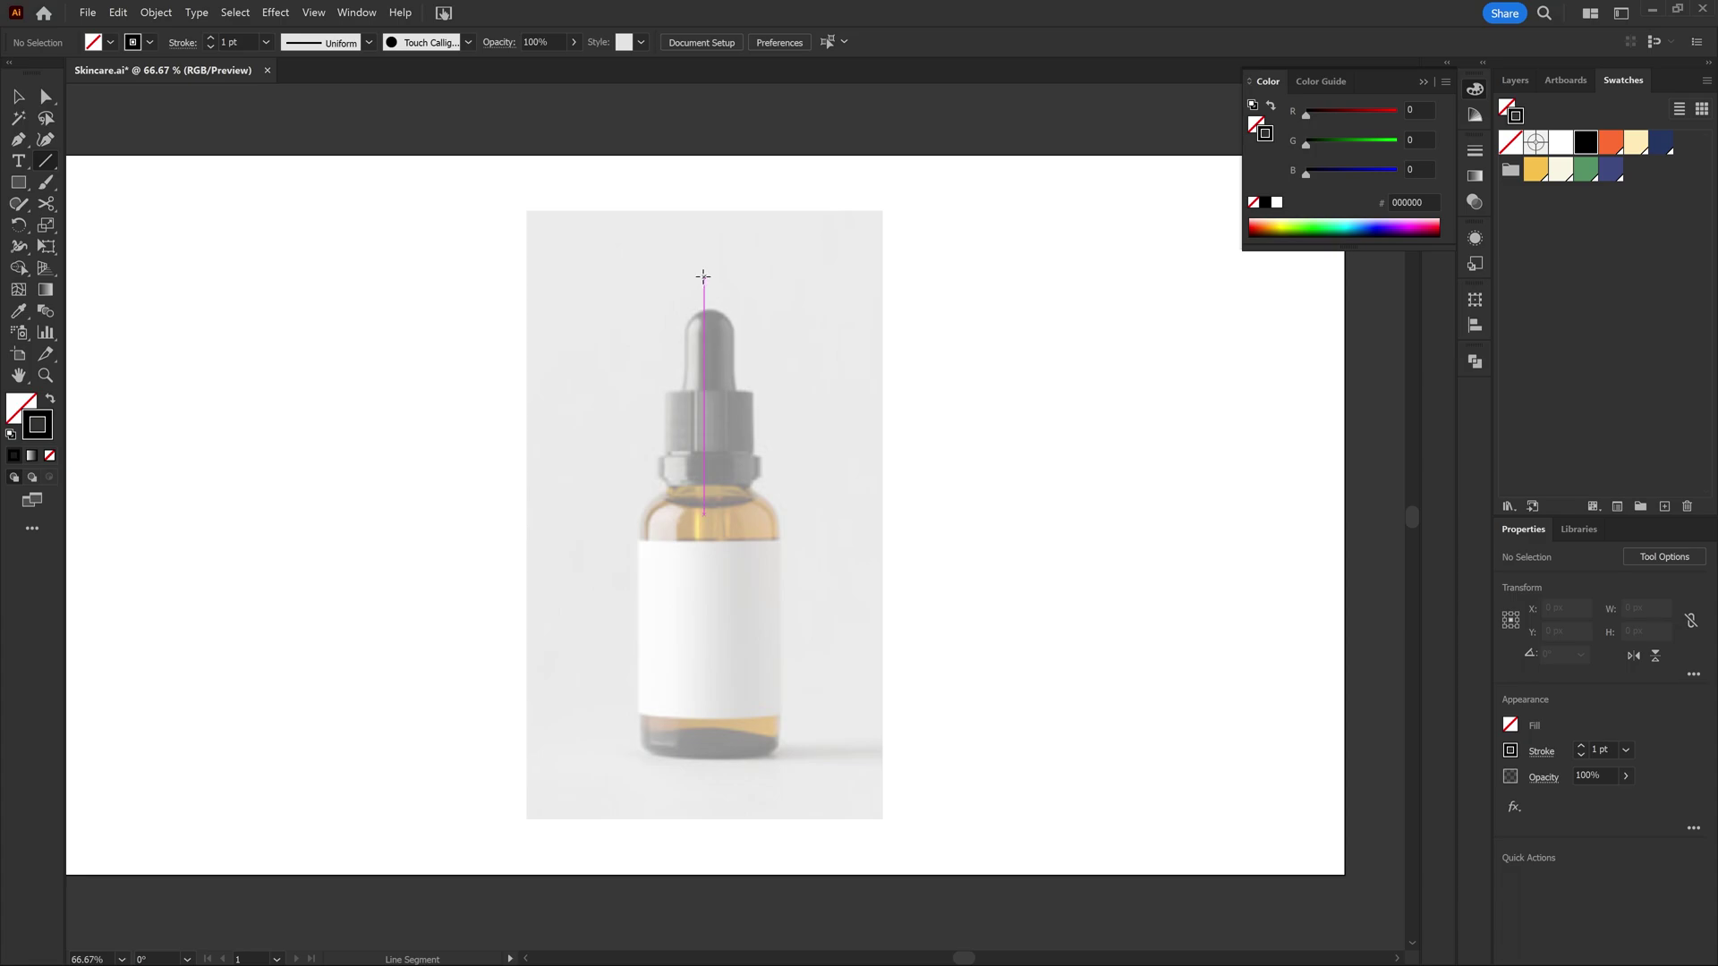
left_click_drag(712, 257, 712, 782)
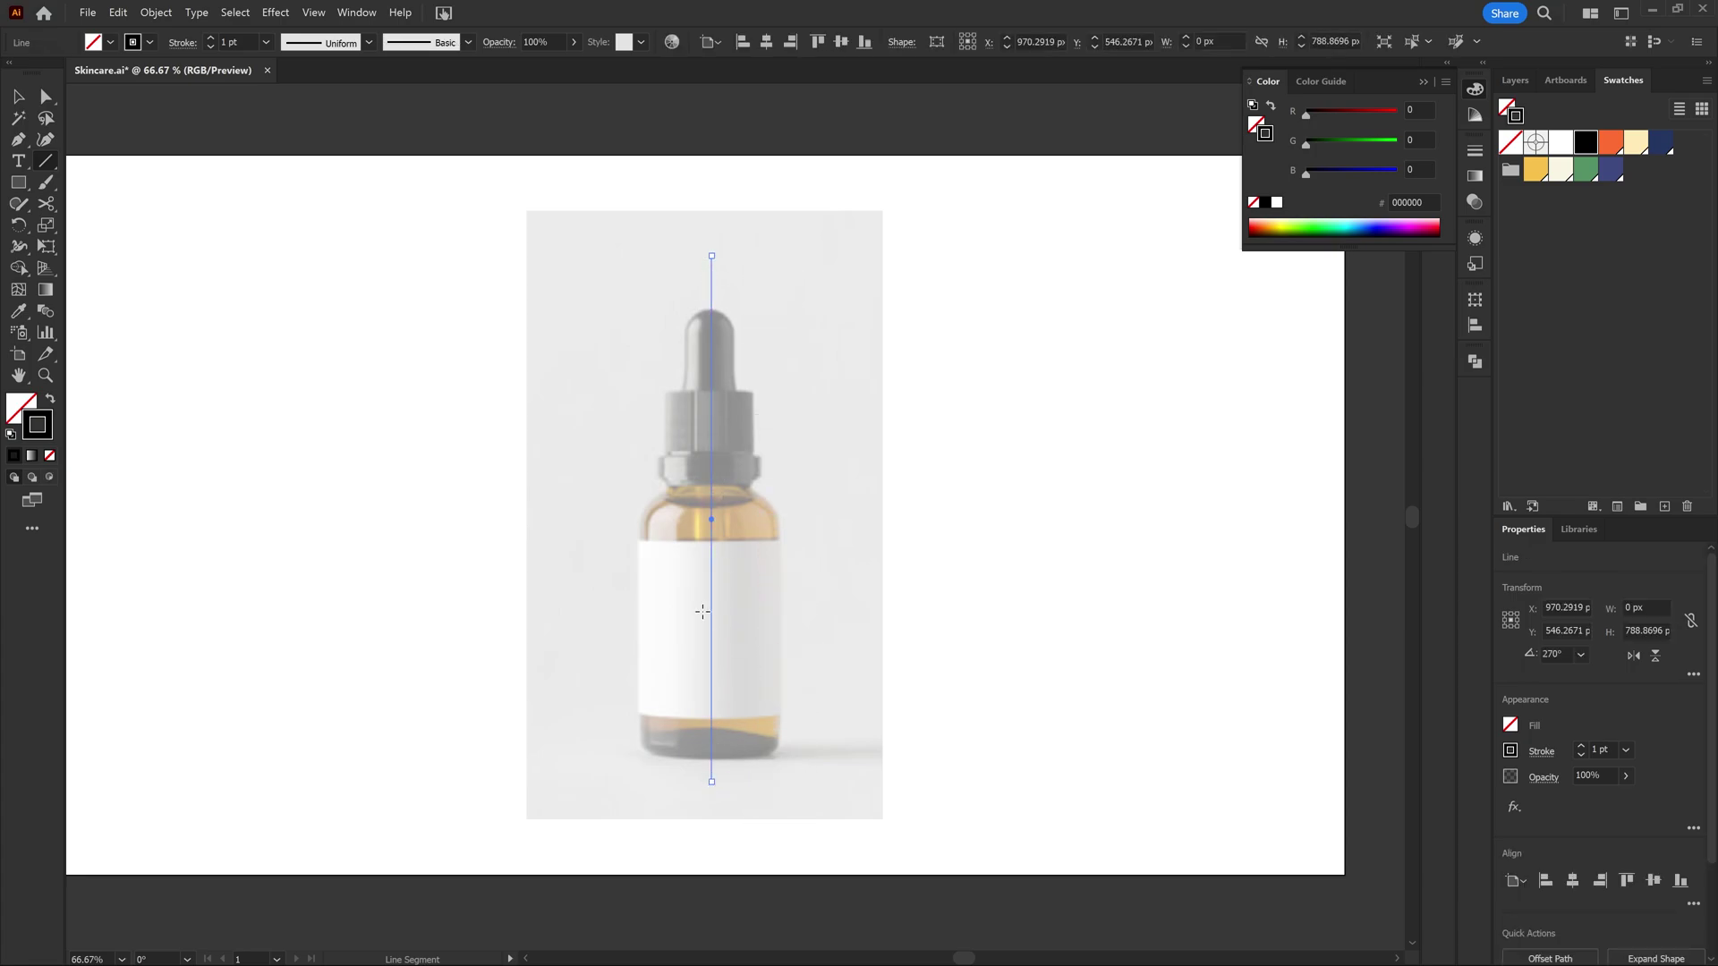
left_click(17, 96)
left_click(587, 408)
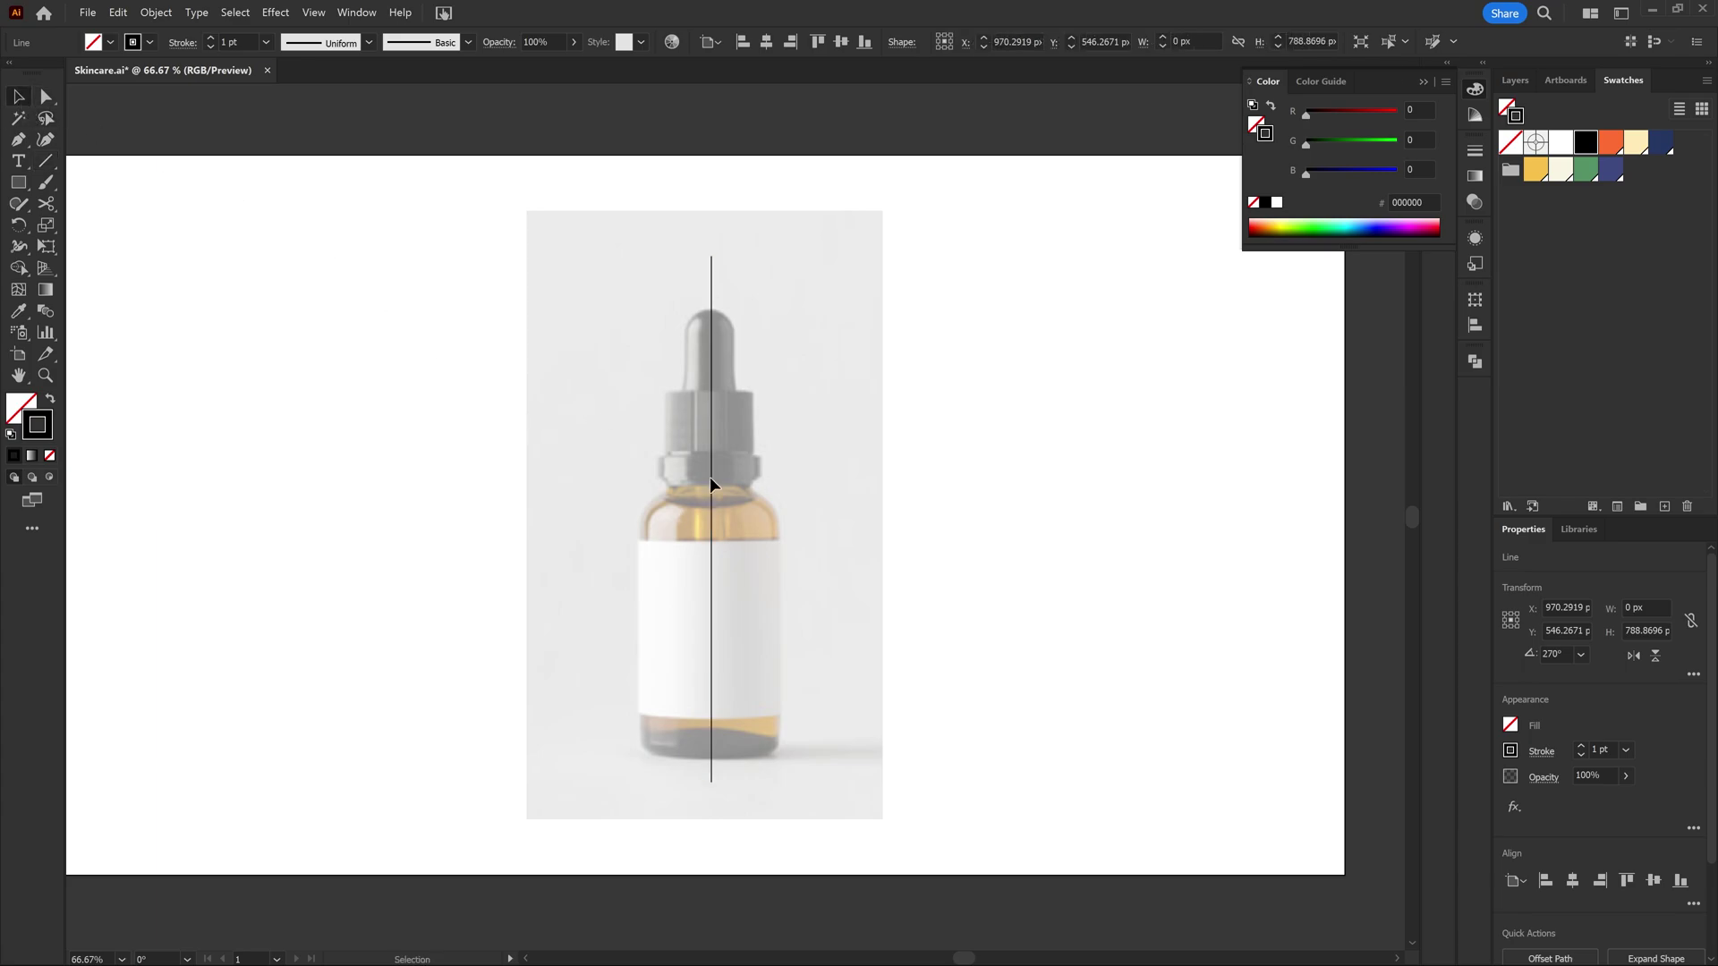
Step: Convert the vertical centre line into a guide and lock it
scroll(743, 467, "up", 1, "alt")
left_click(695, 407)
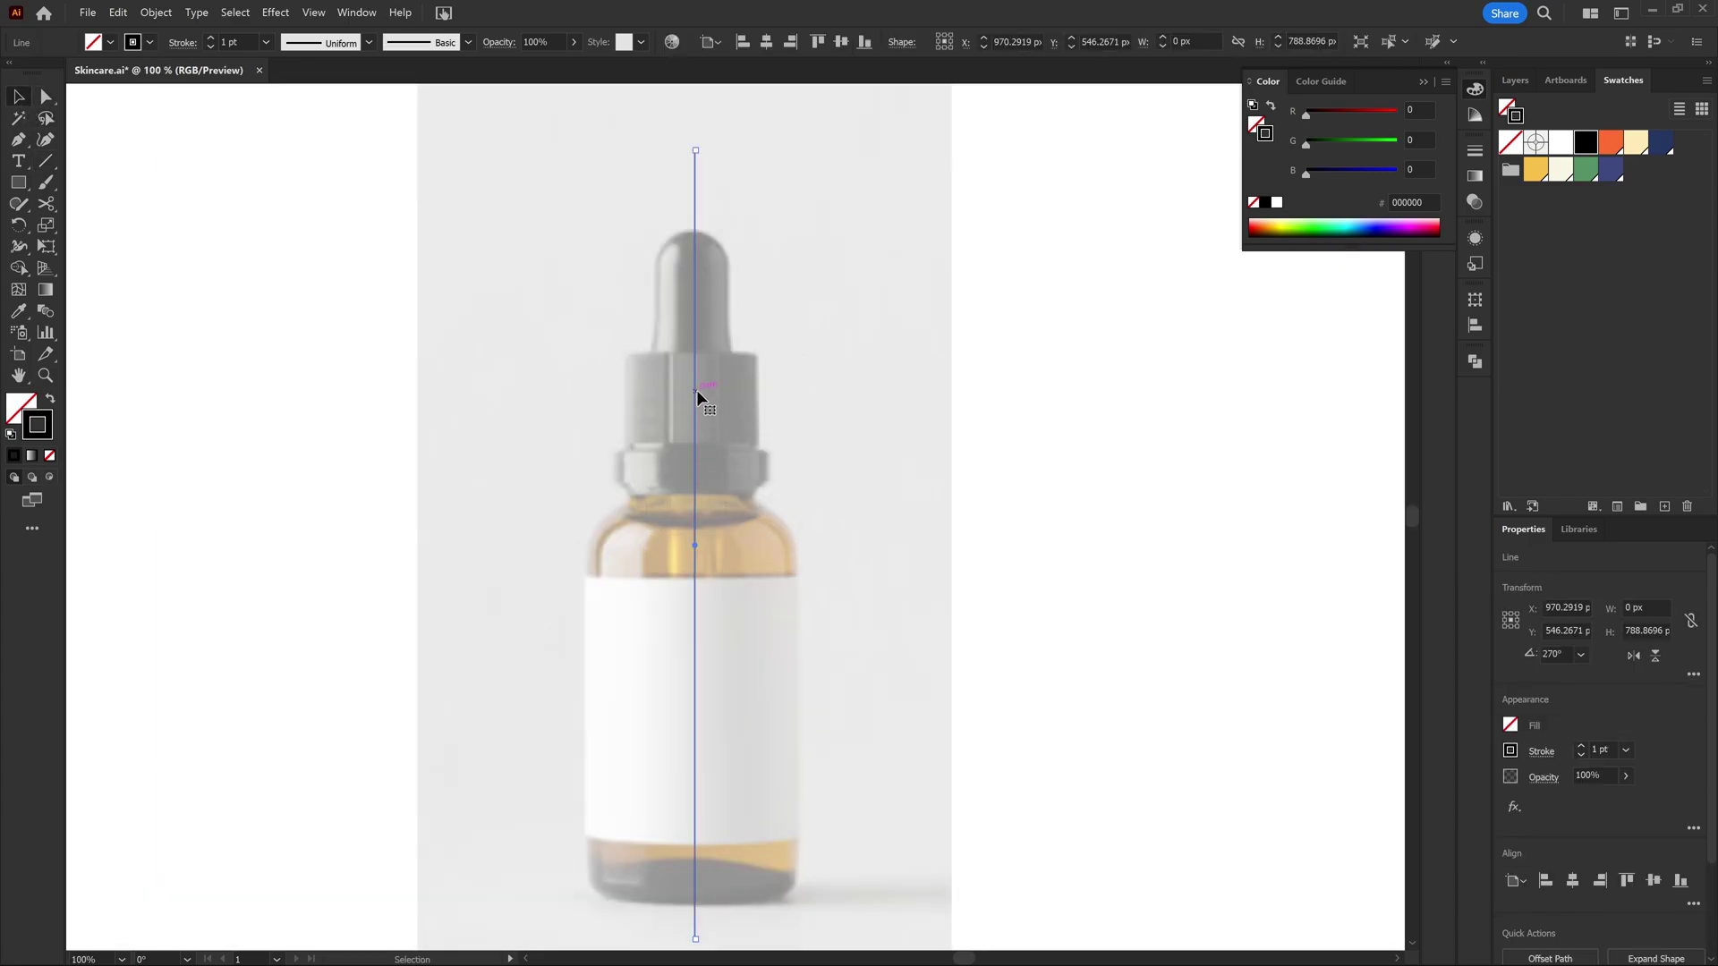
right_click(699, 396)
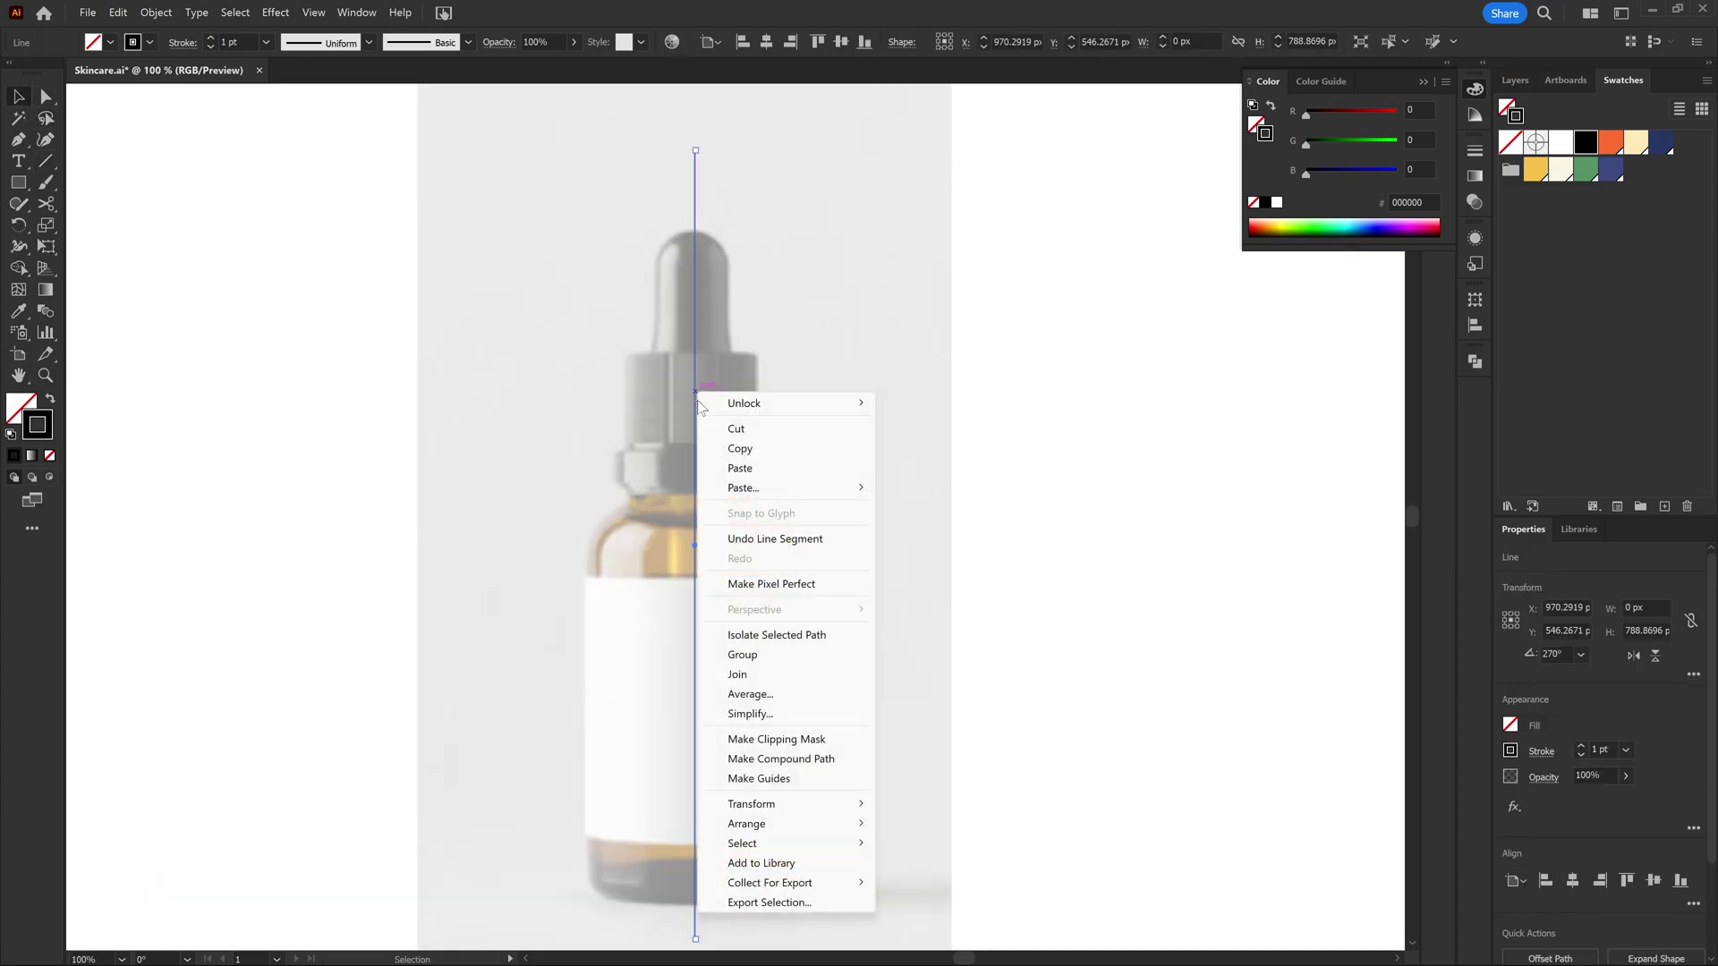
left_click(756, 779)
scroll(710, 410, "down", 1, "alt")
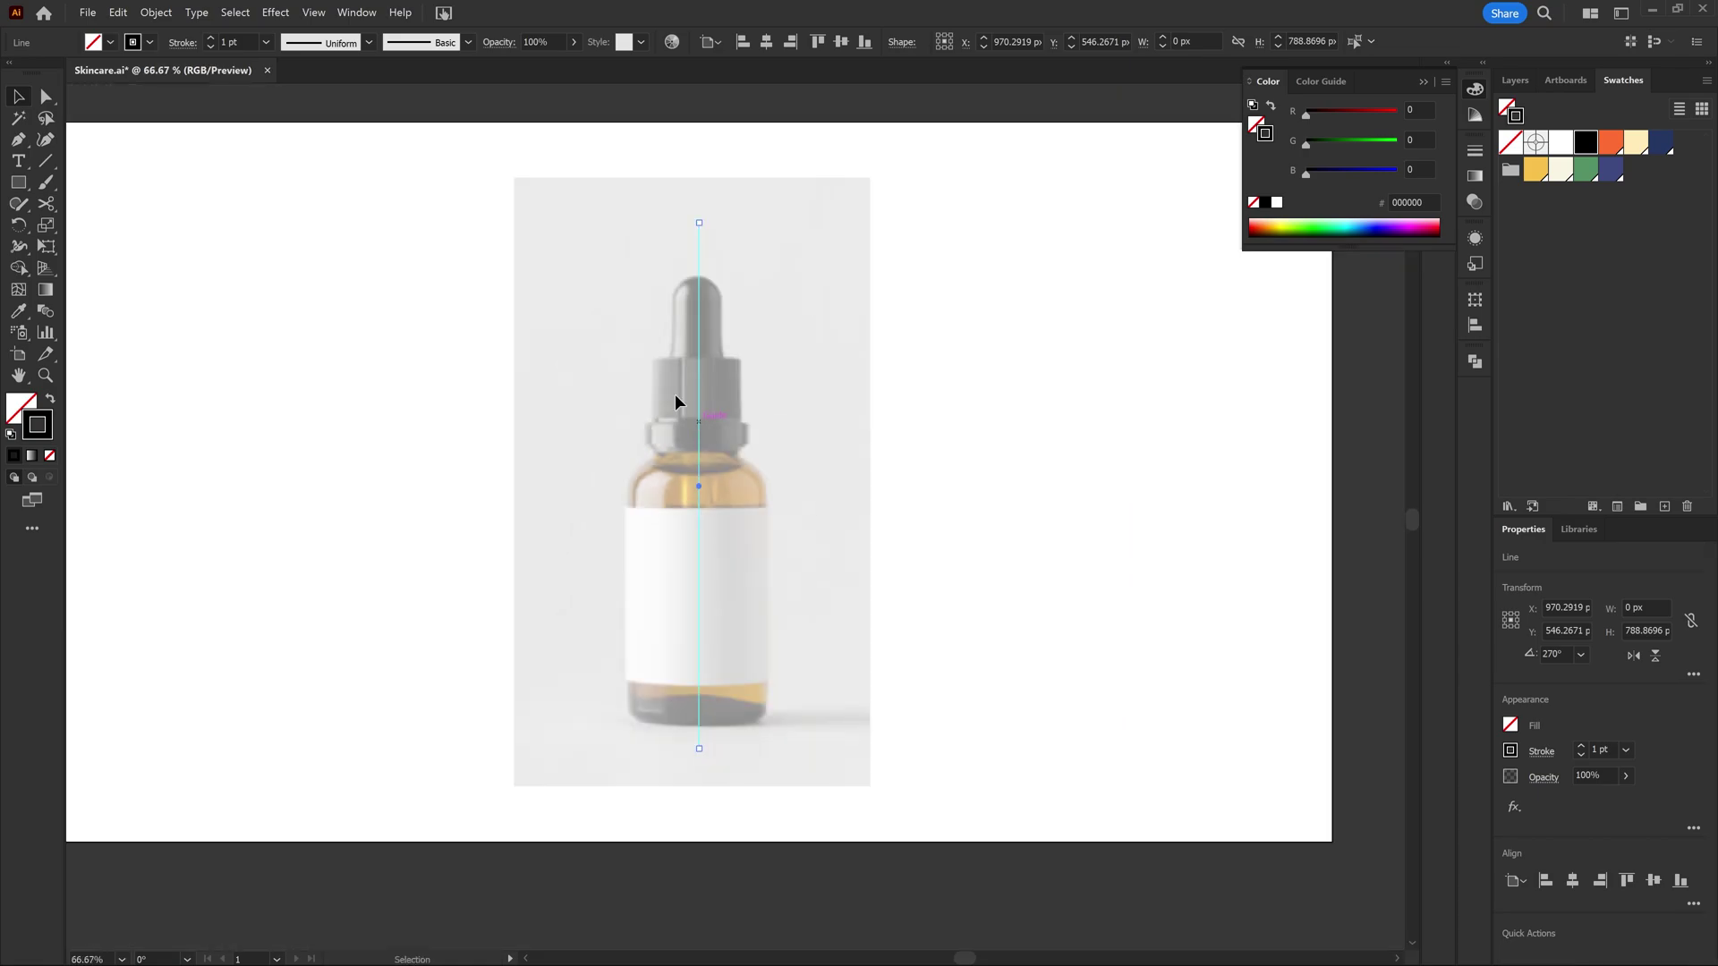
left_click(161, 16)
mouse_move(218, 156)
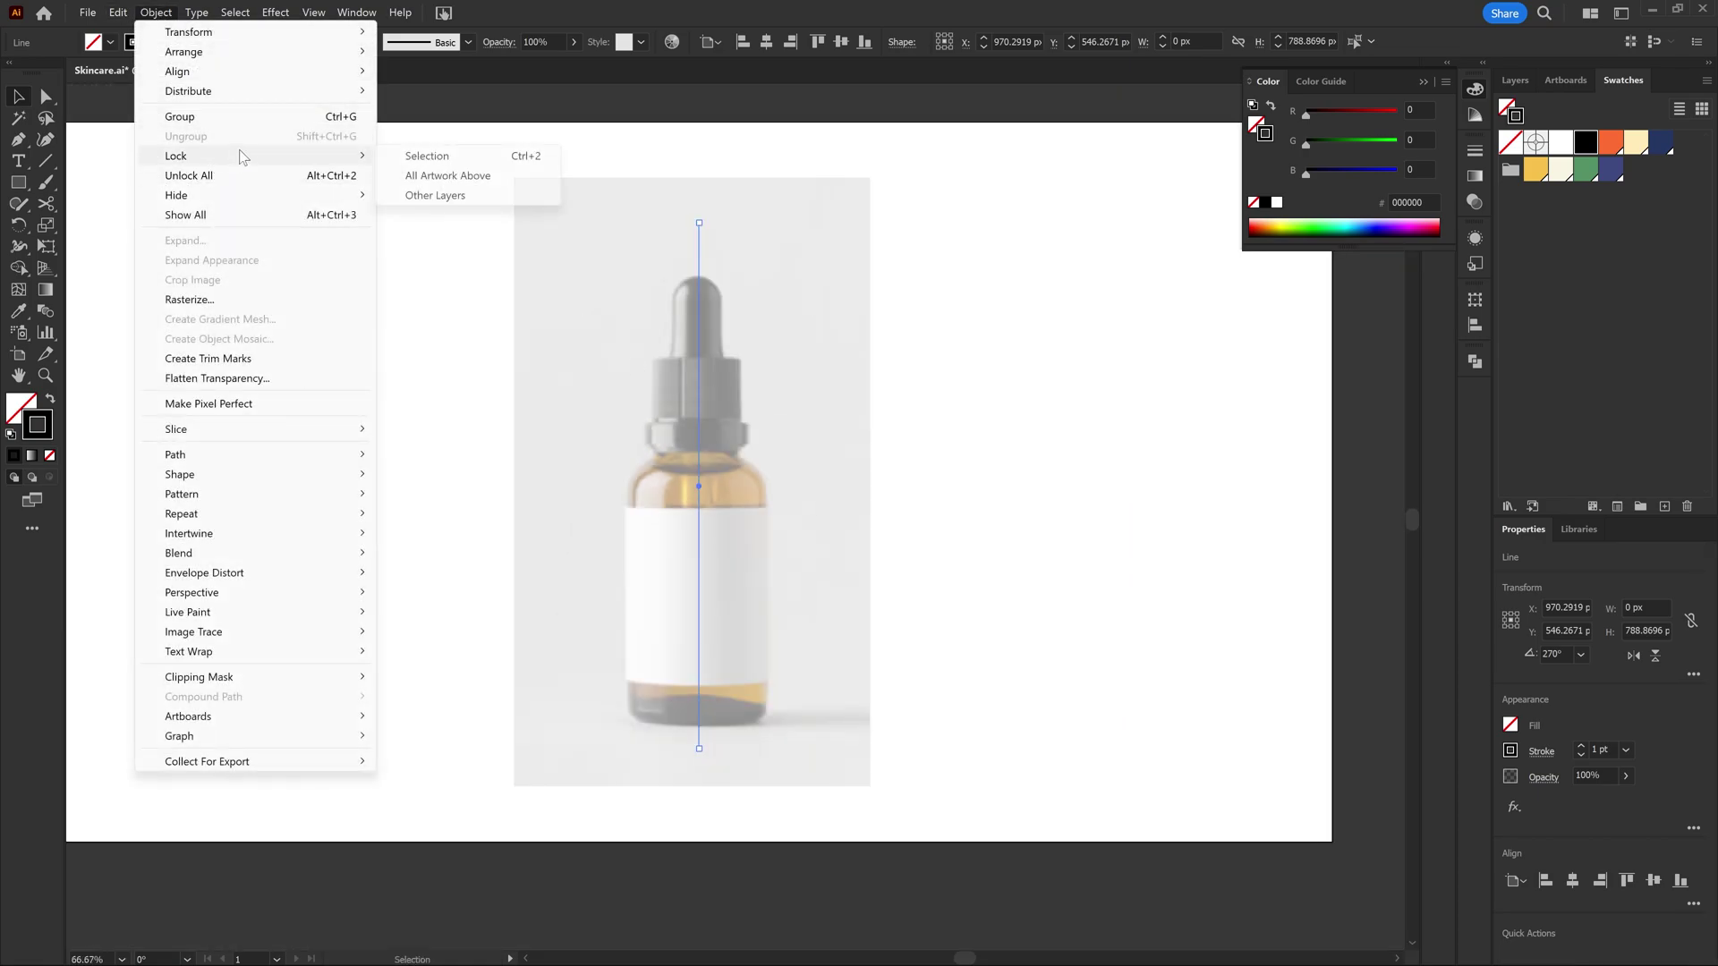
left_click(427, 156)
left_click_drag(781, 388, 761, 415)
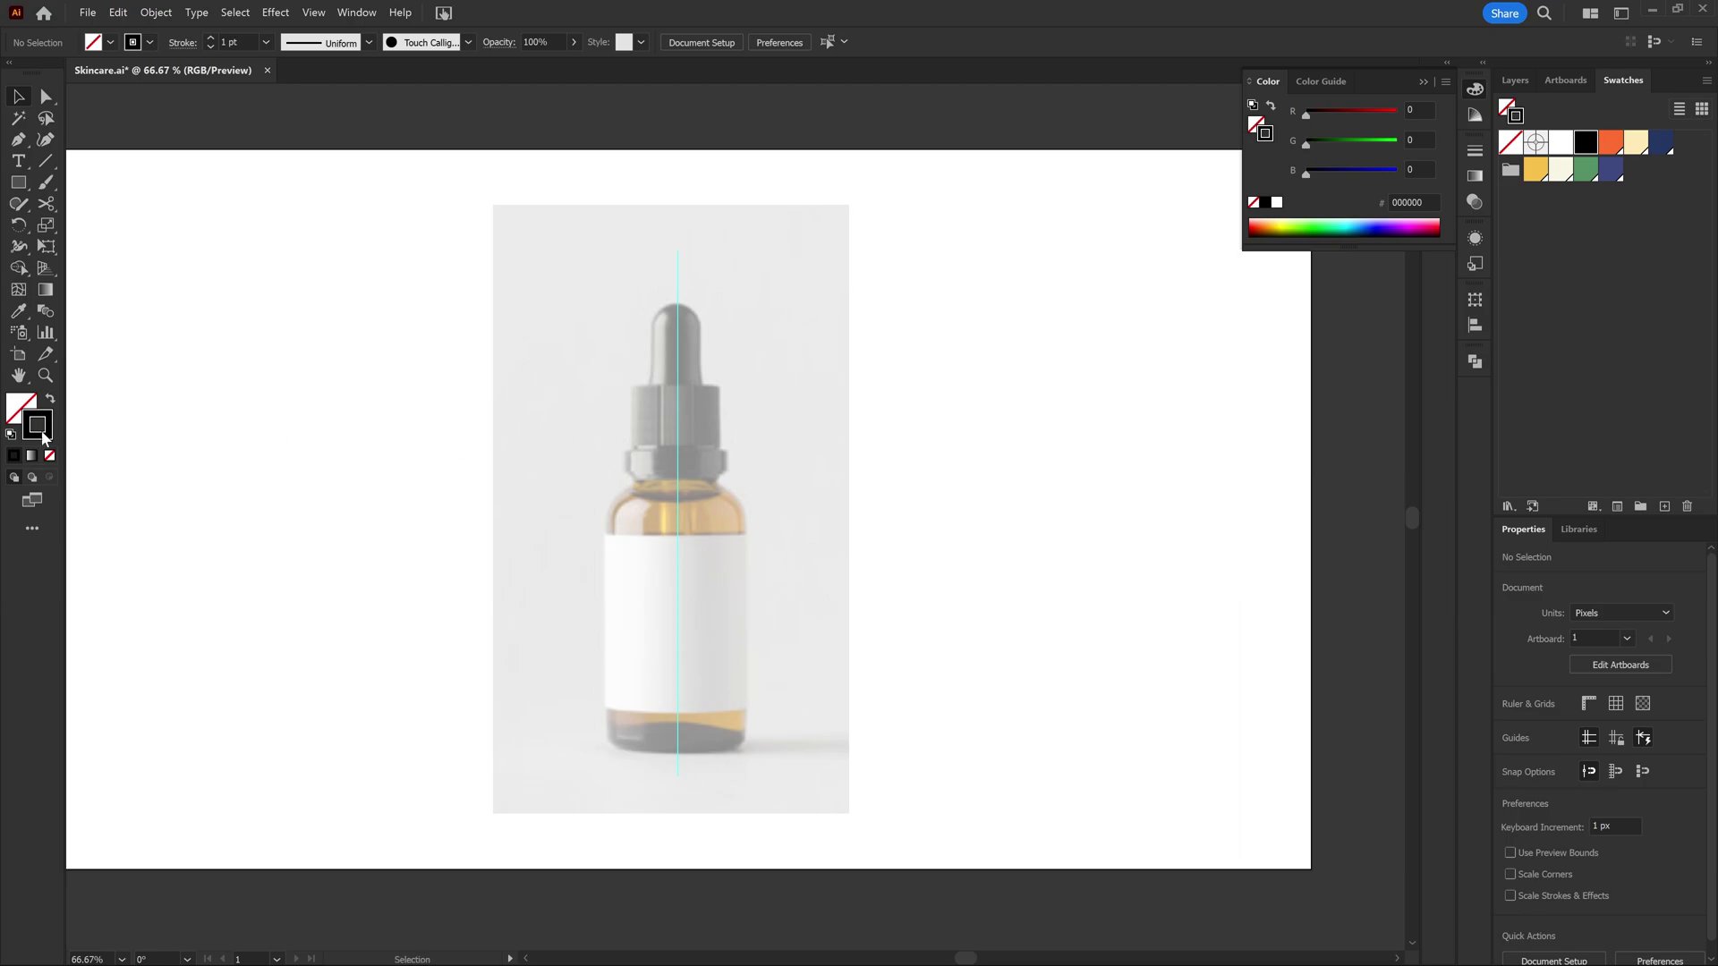
Step: With the Pen tool, trace the bottle's right half from the base centre on the guide to the outer corner and straight up to the shoulder
left_click(17, 140)
scroll(720, 657, "down", 1)
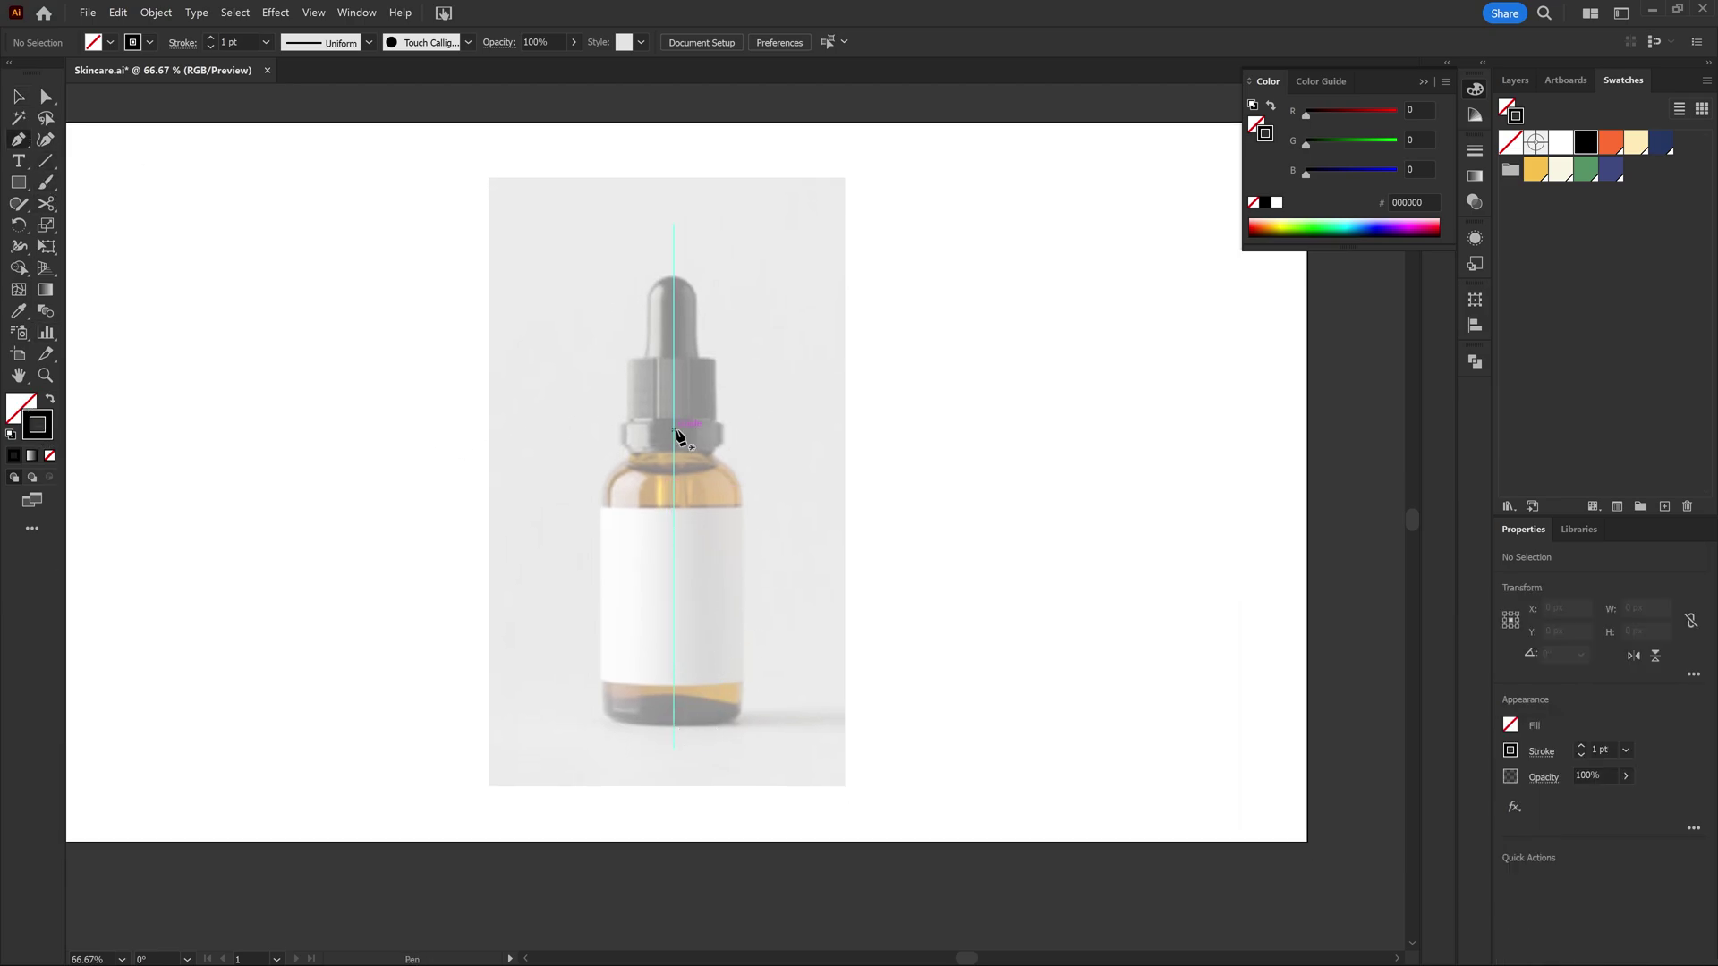
scroll(728, 672, "down", 1)
scroll(705, 714, "up", 2, "alt")
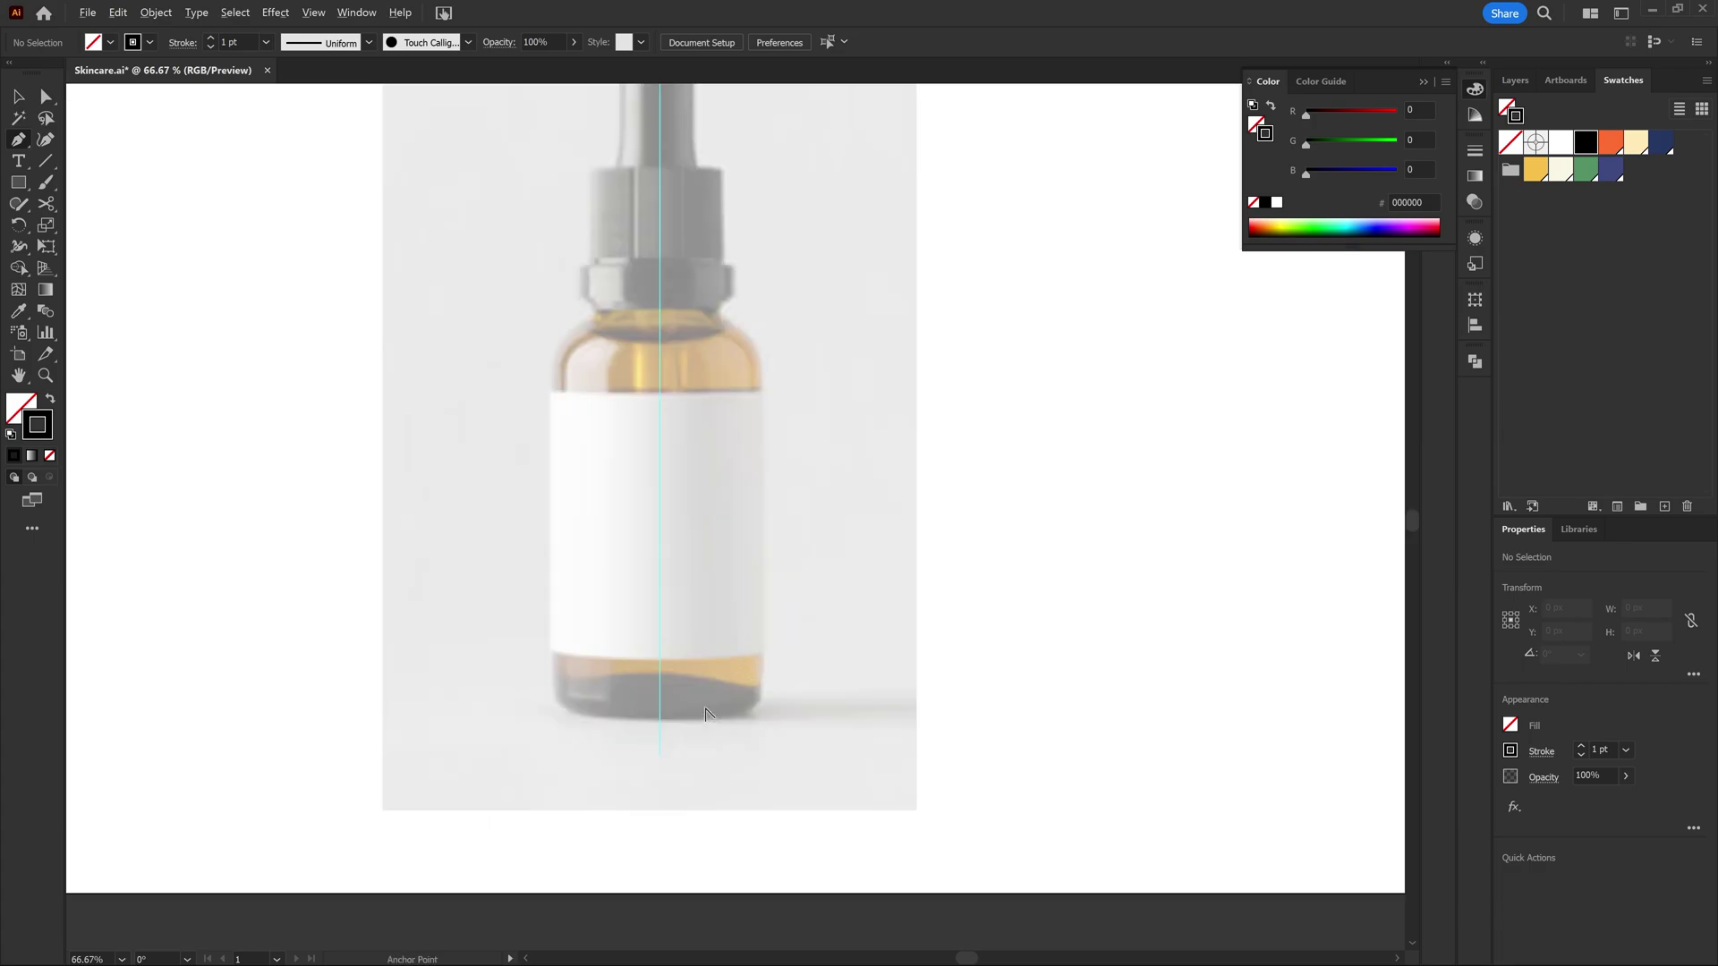
scroll(705, 714, "up", 3, "alt")
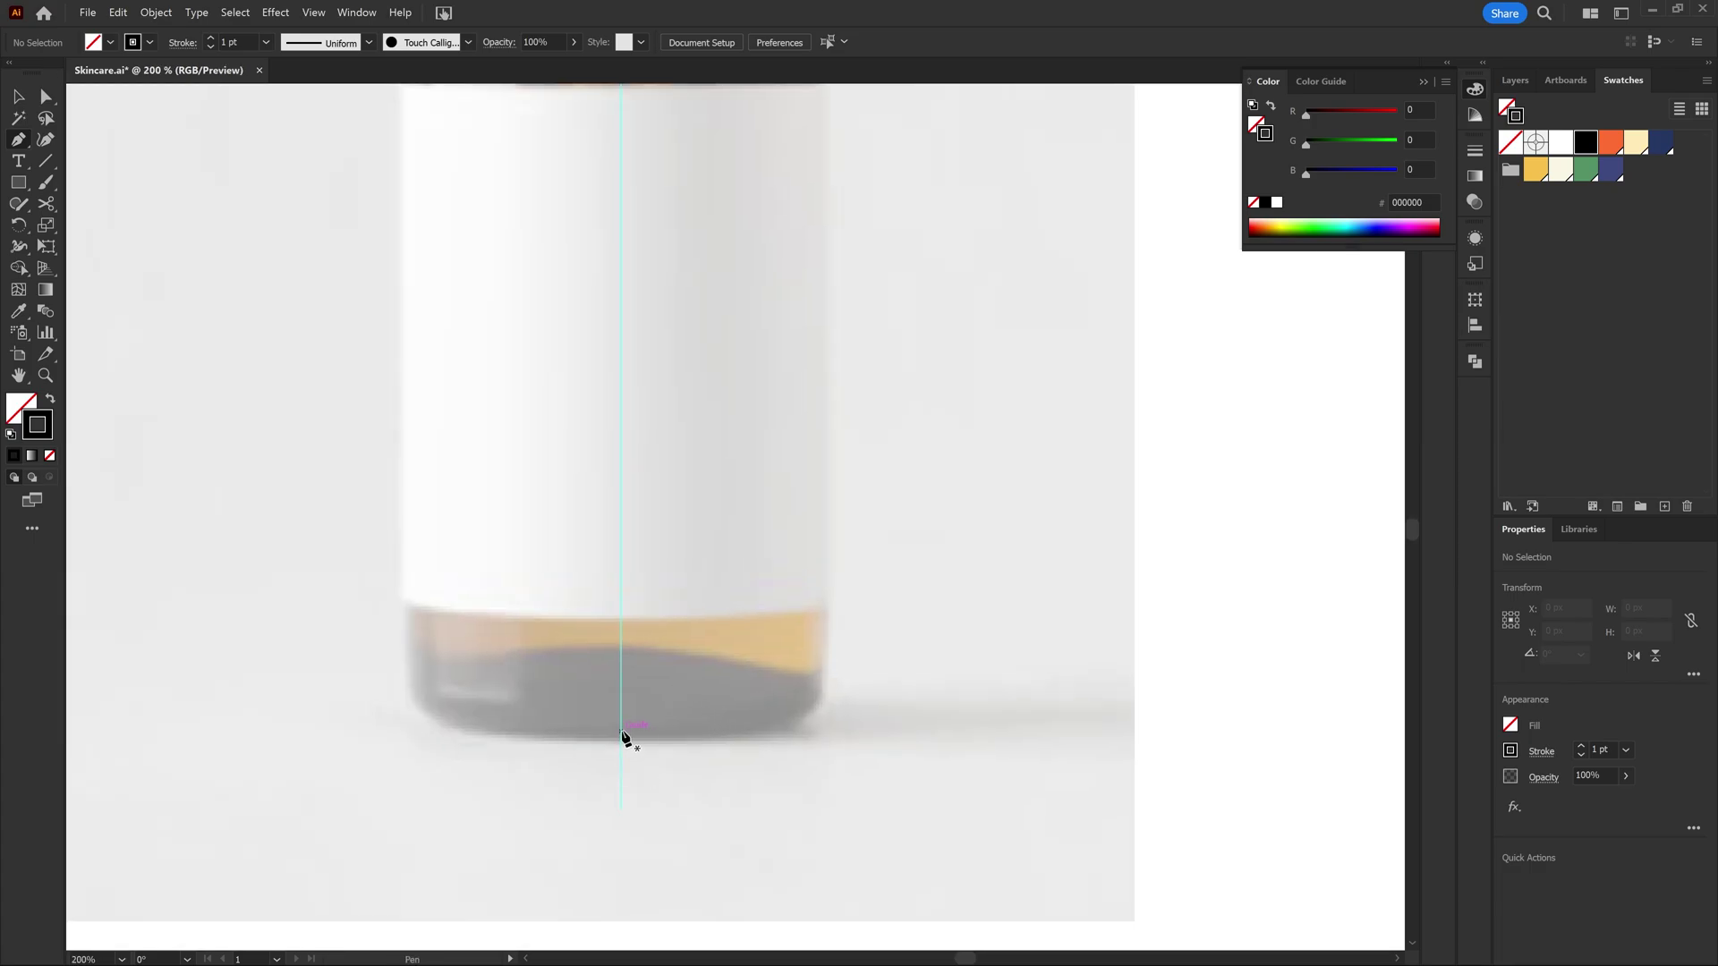
left_click(621, 728)
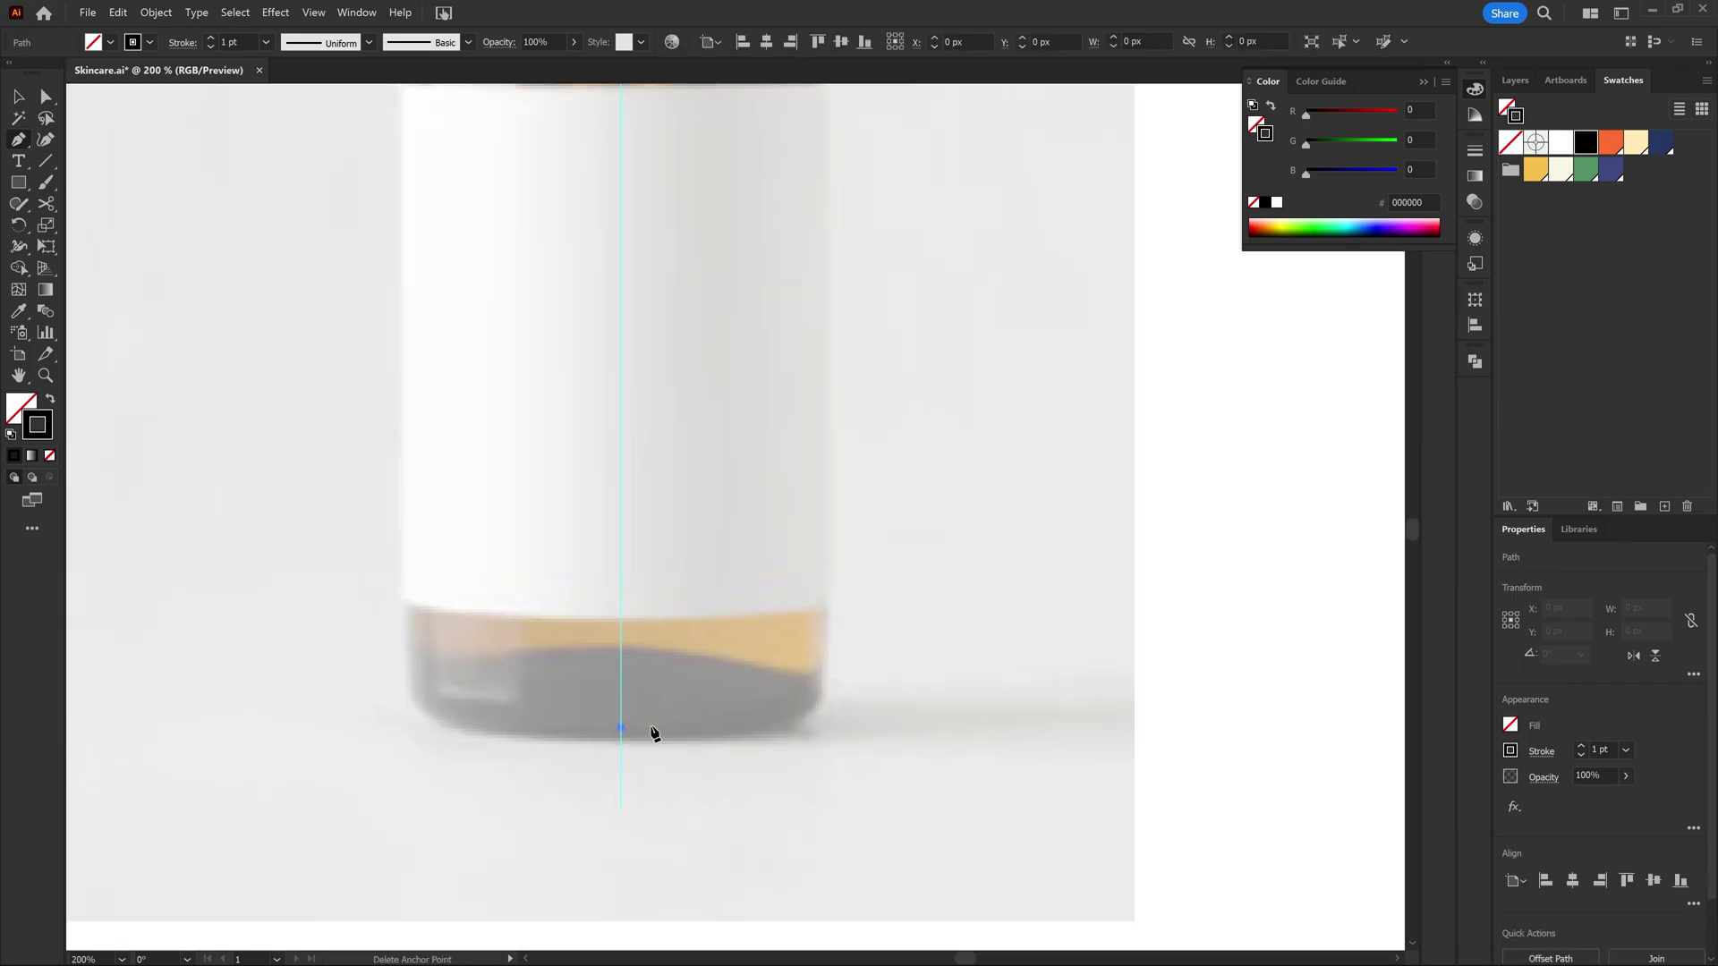
left_click(823, 728)
scroll(833, 619, "up", 1)
scroll(834, 619, "up", 5)
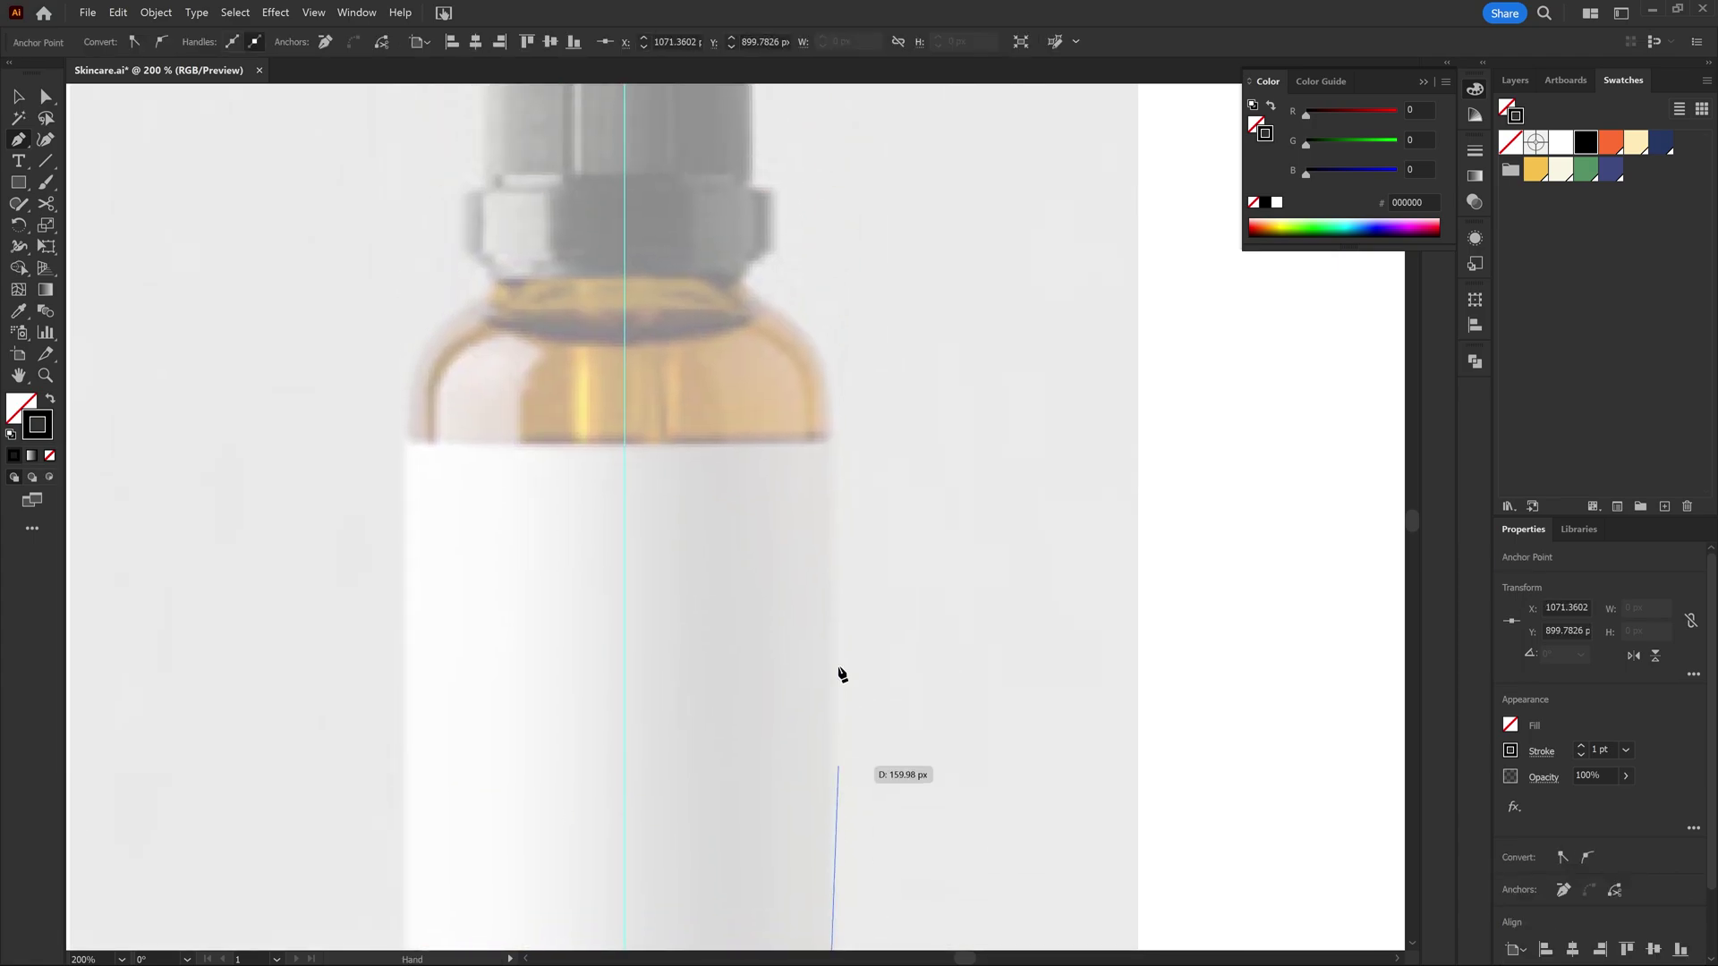
left_click(824, 397)
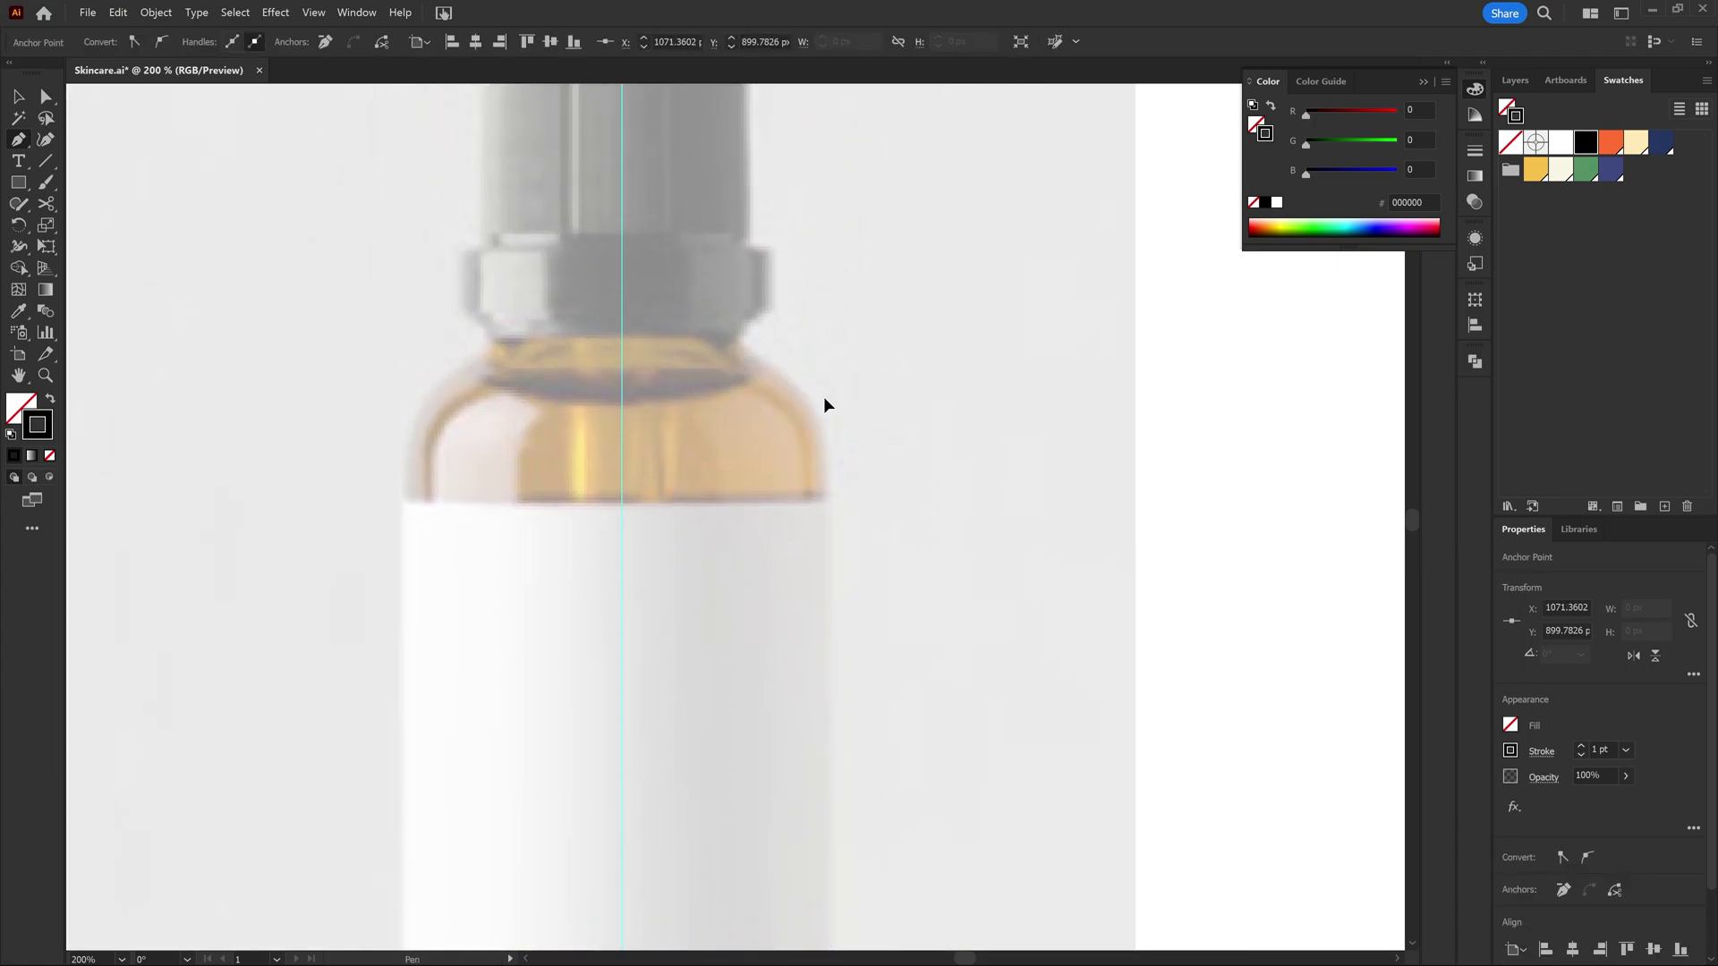
left_click(734, 340)
left_click_drag(730, 320, 743, 361)
key("ctrl+z")
Step: Continue the outline diagonally inward to the neck, add a vertical neck segment about 35 px tall, and end the open path
scroll(744, 360, "up", 1, "alt")
scroll(728, 410, "up", 1)
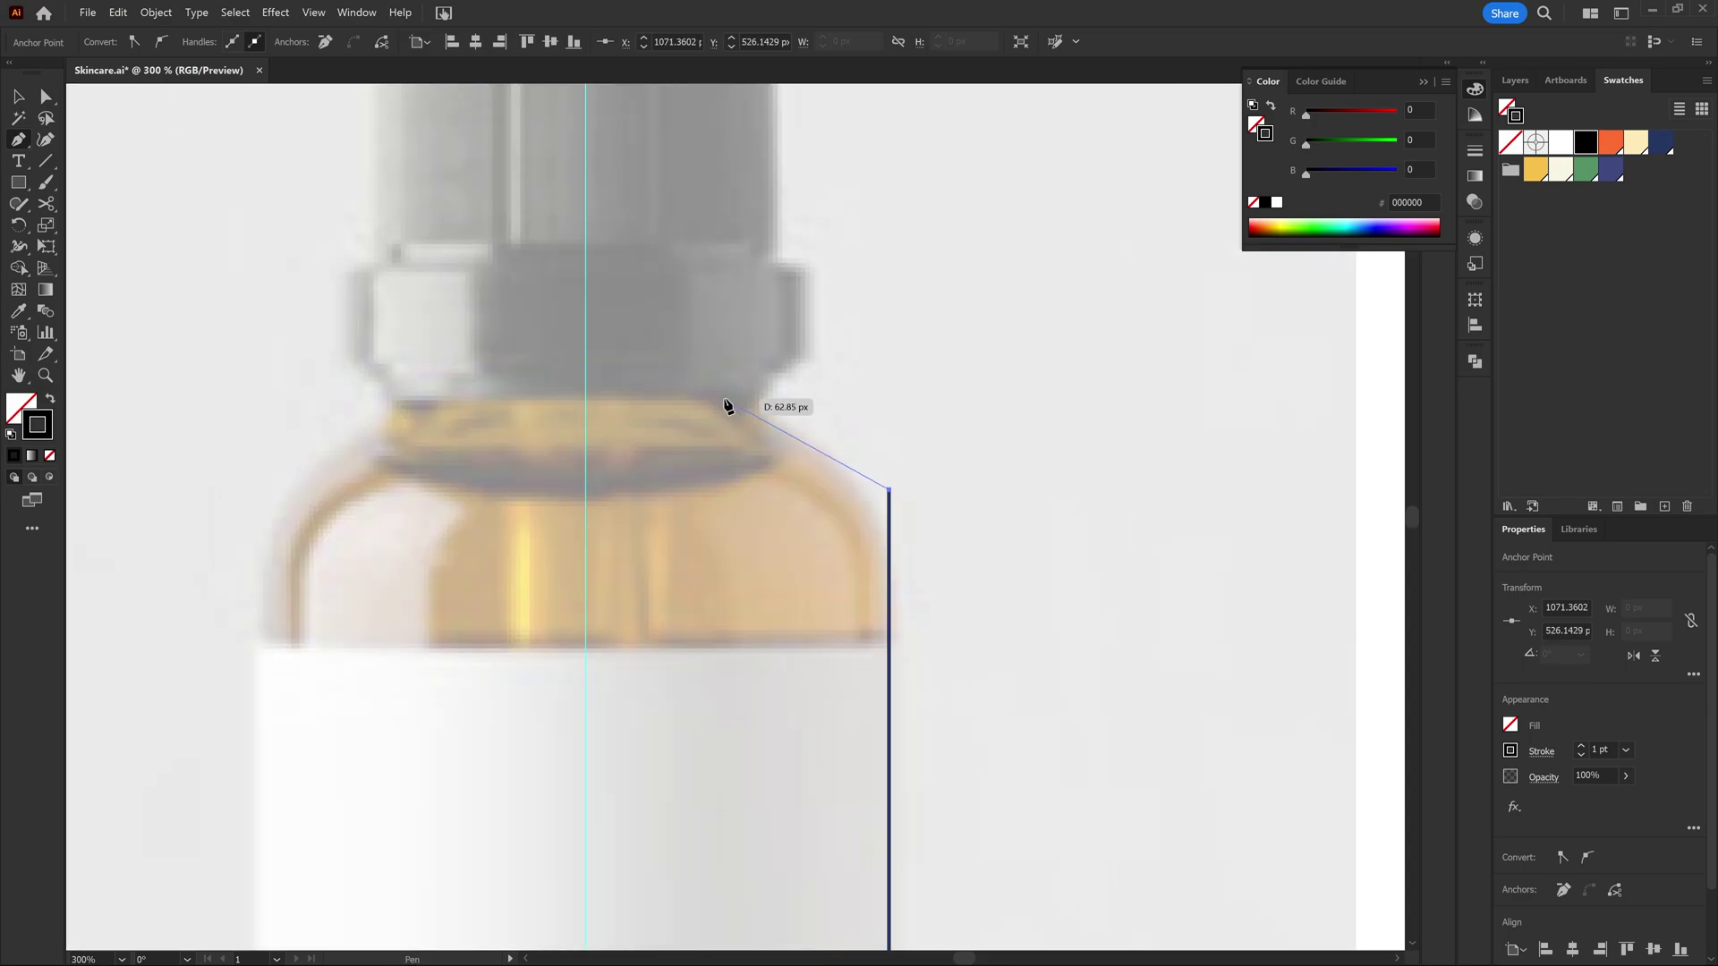
left_click(716, 399)
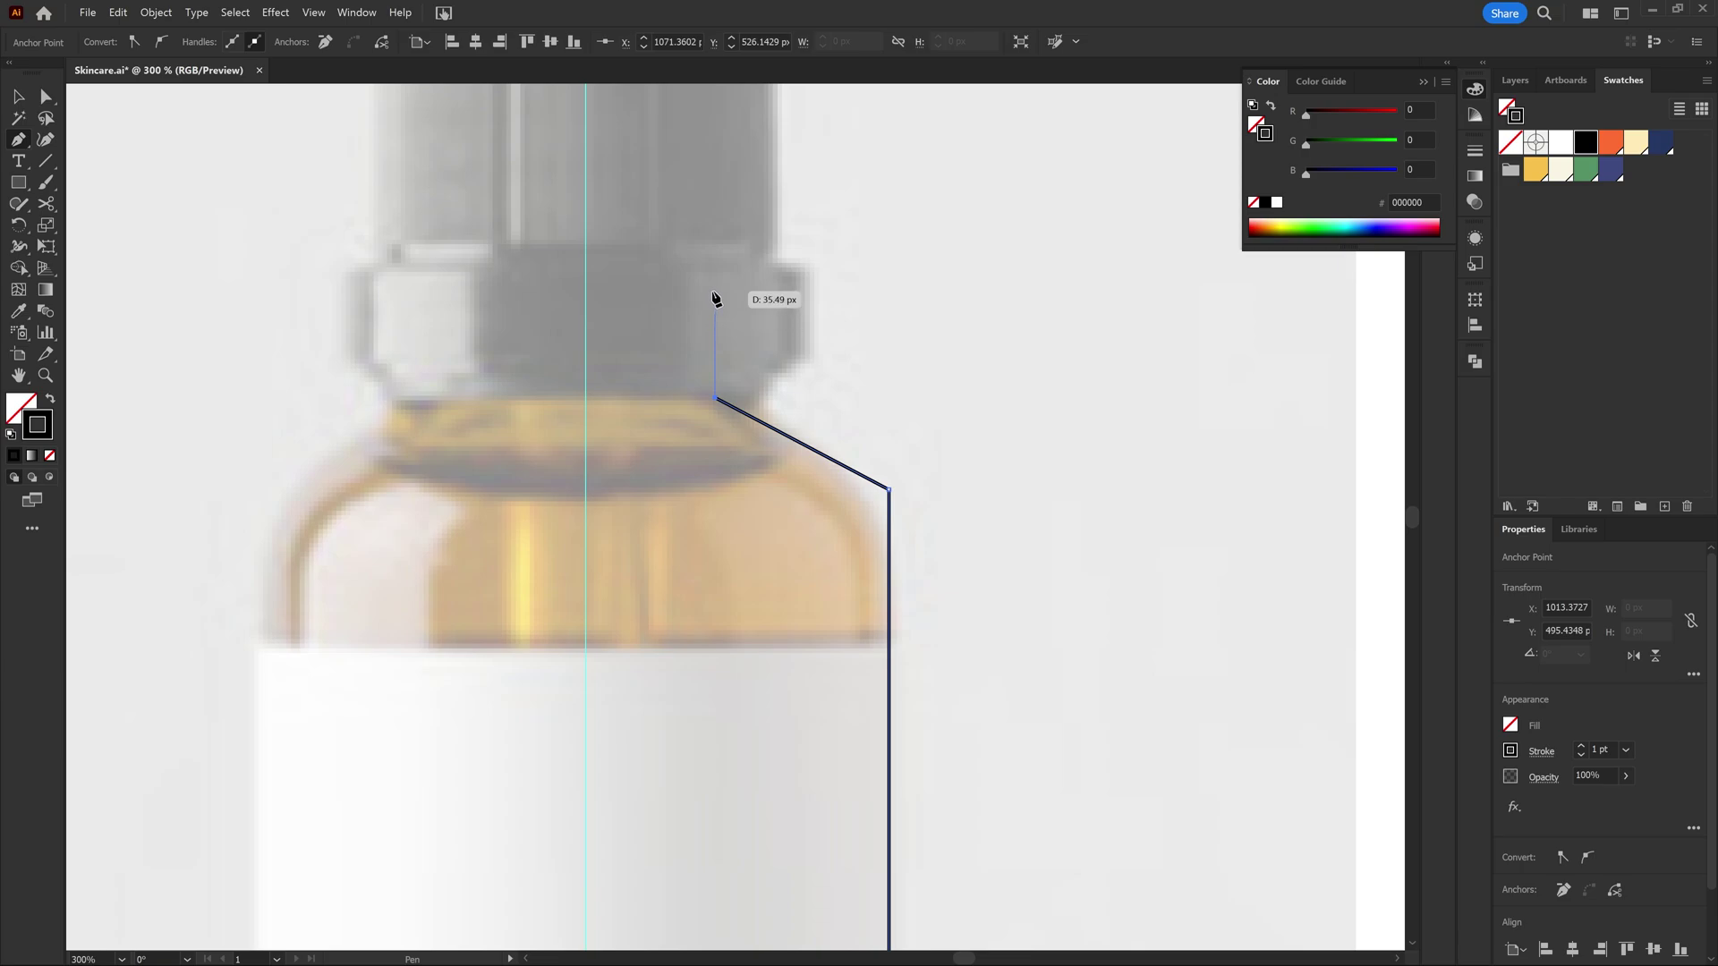
left_click(716, 301)
scroll(743, 327, "down", 2, "alt")
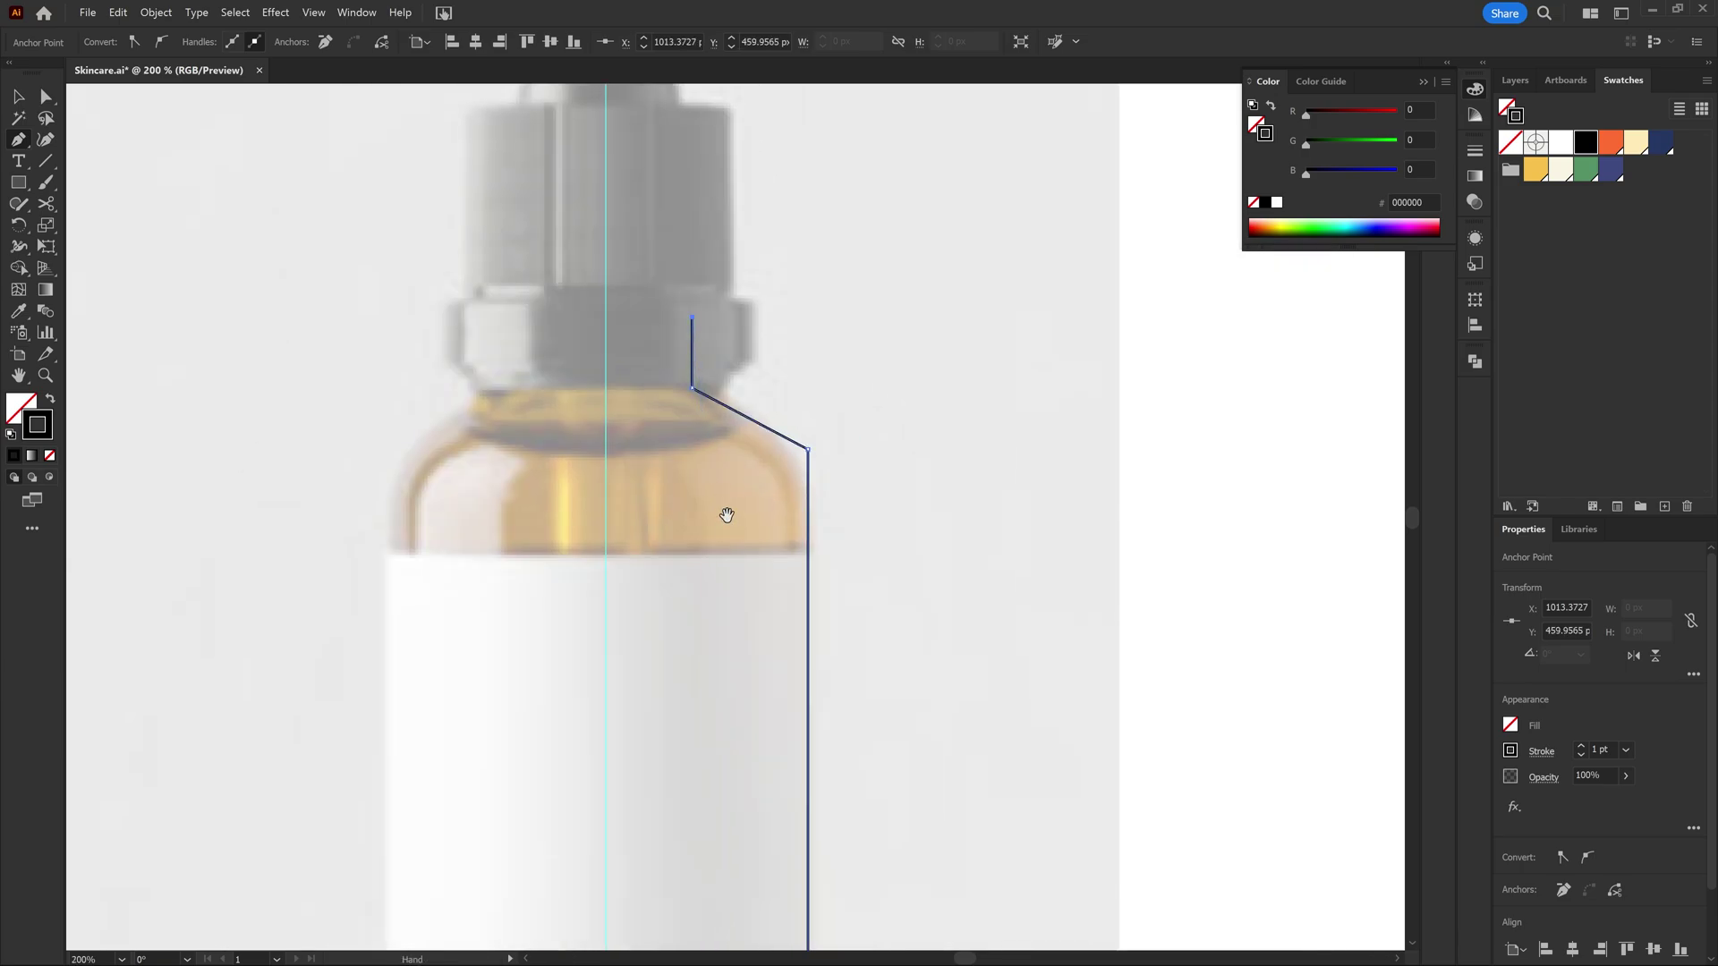
left_click(16, 98)
left_click(740, 471)
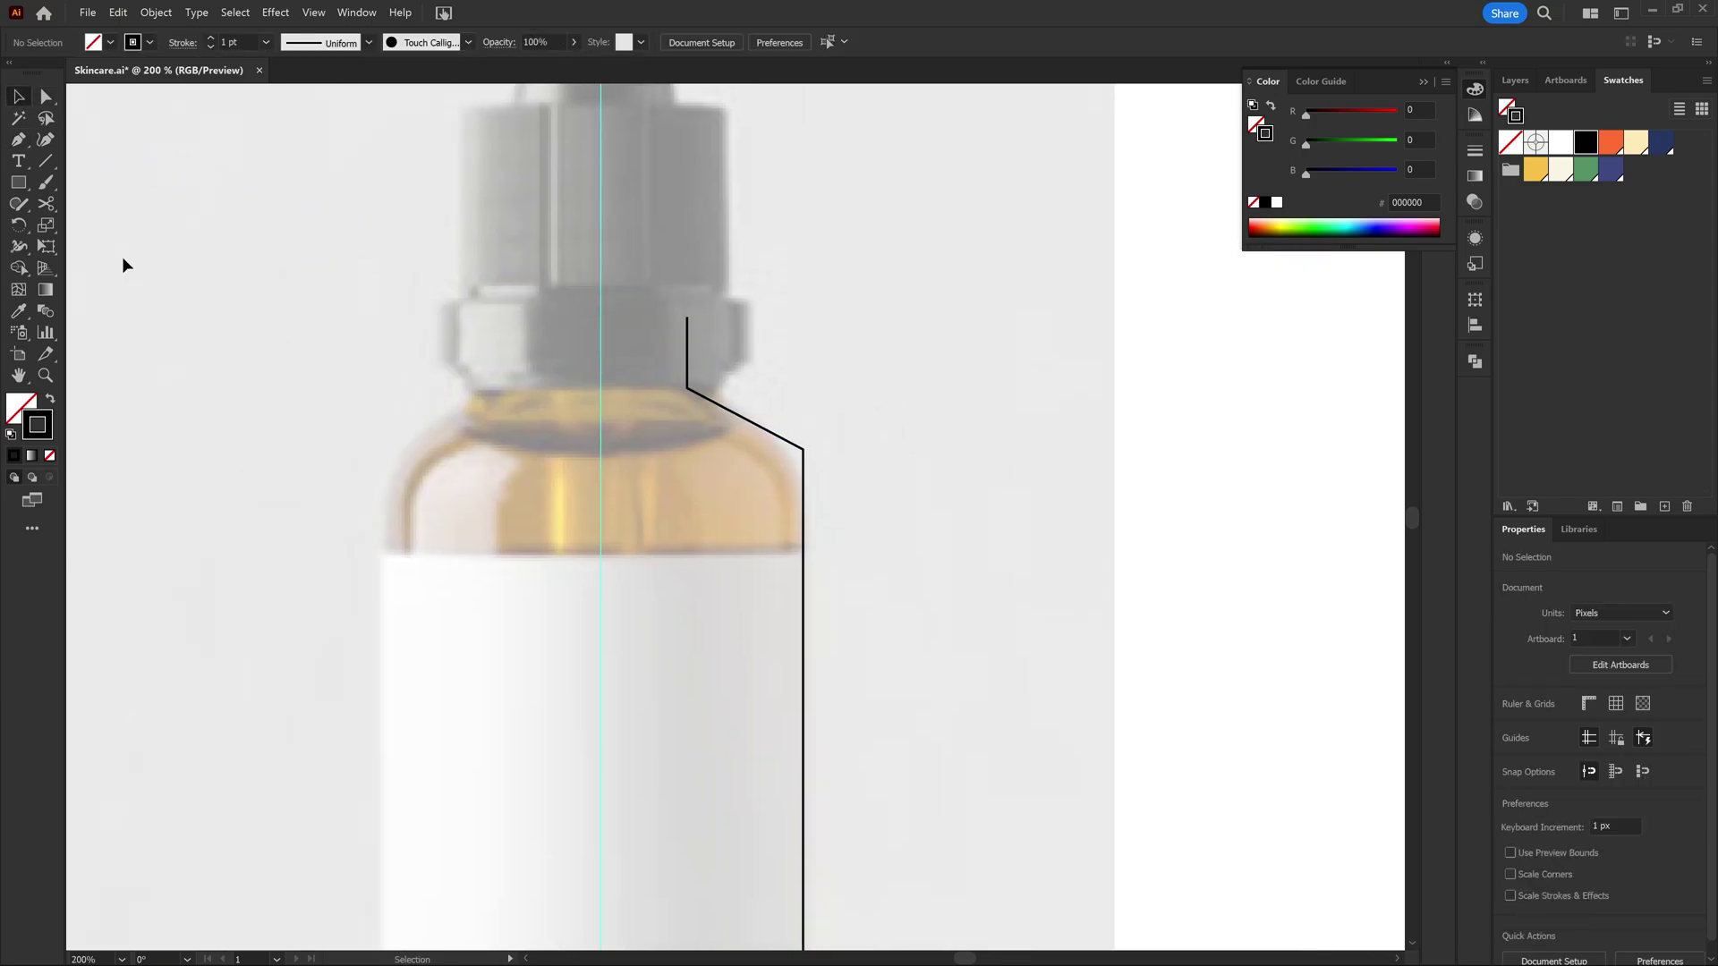
Step: Round the shoulder corner of the bottle outline to a radius of about 74 px, following the photo
left_click(43, 97)
scroll(710, 472, "right", 1)
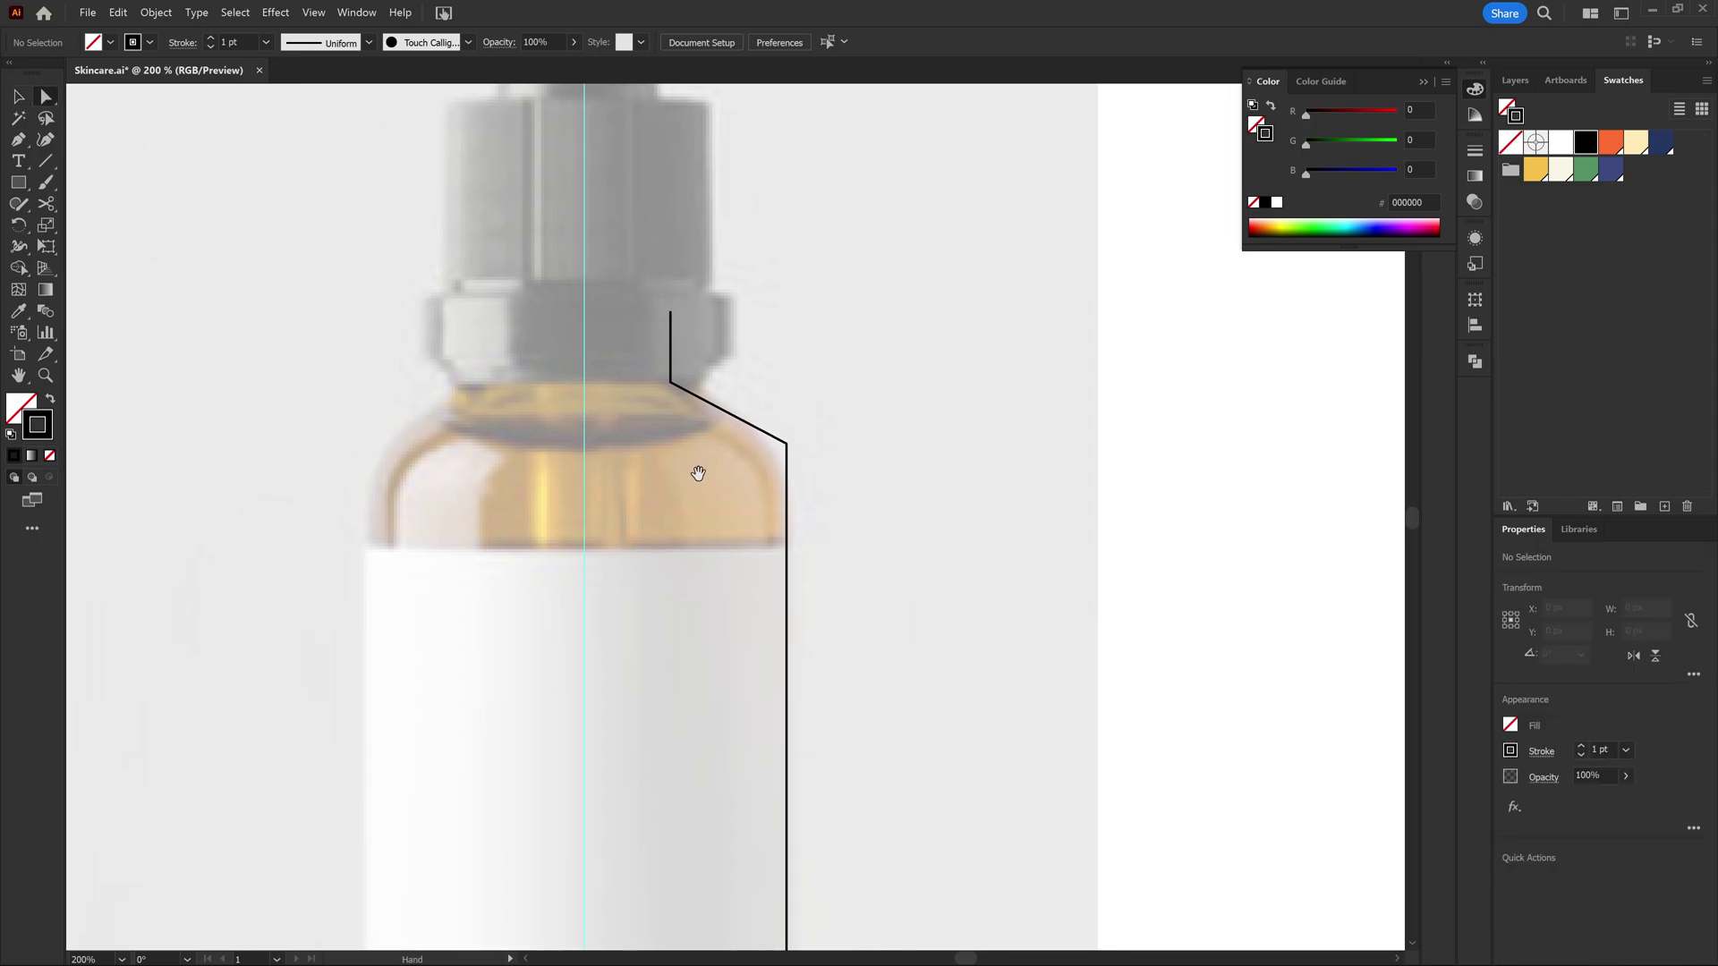
scroll(805, 421, "down", 3)
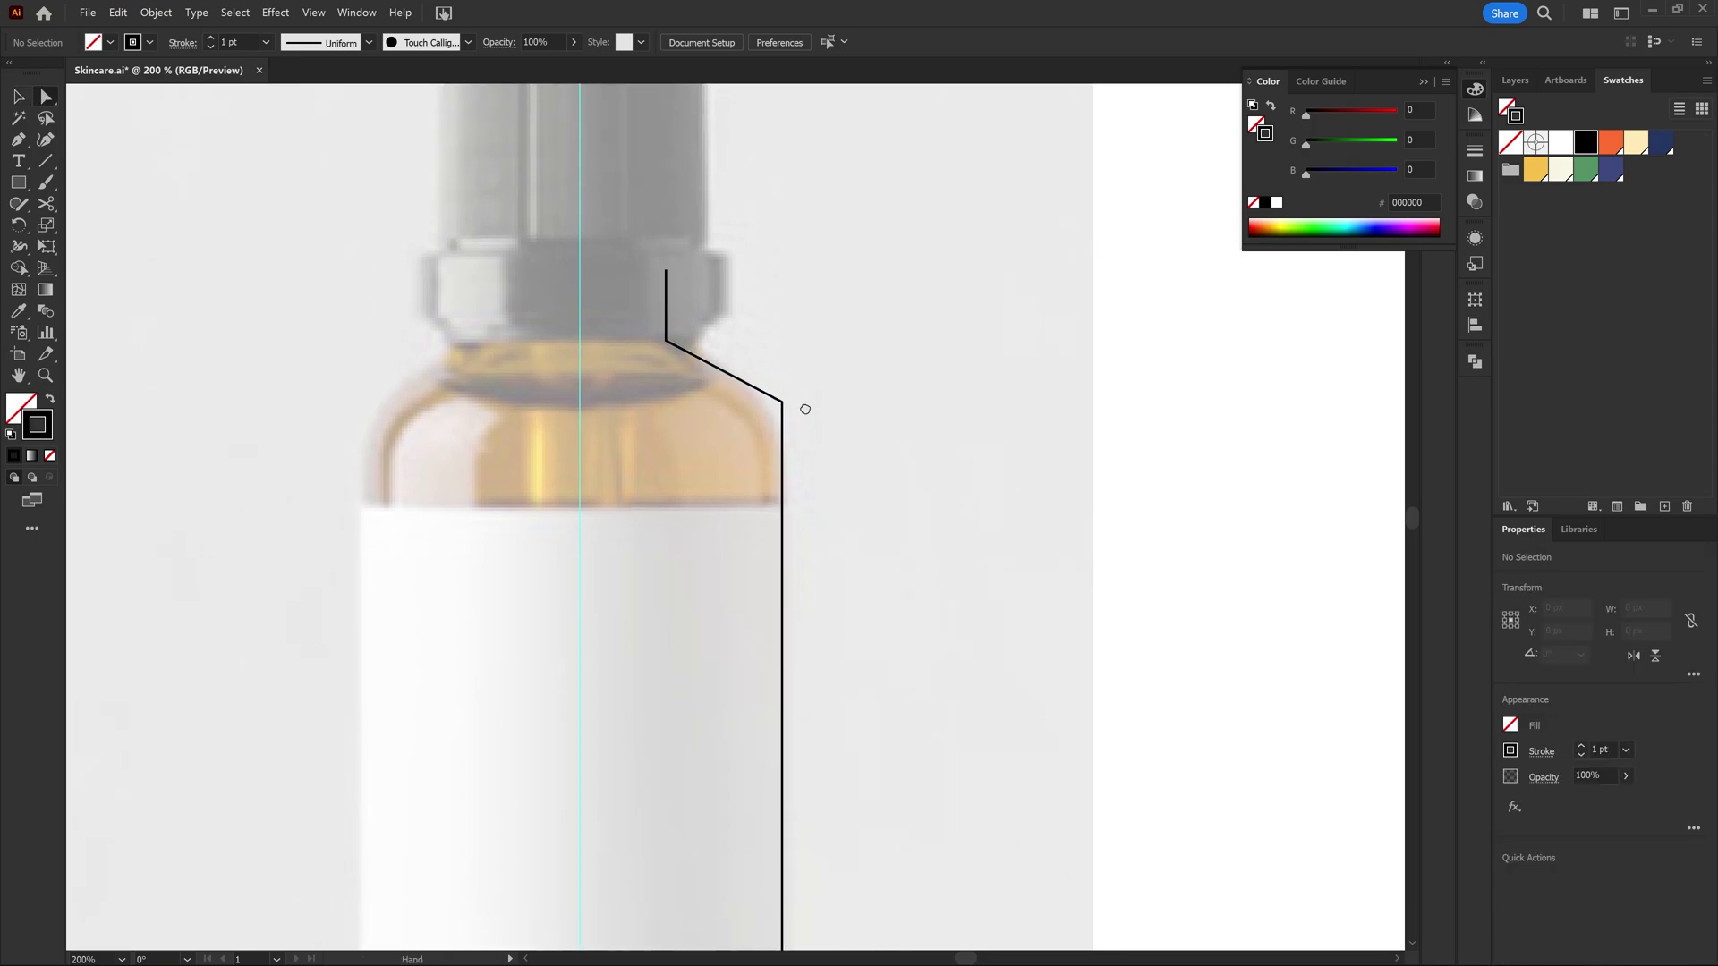
left_click(779, 380)
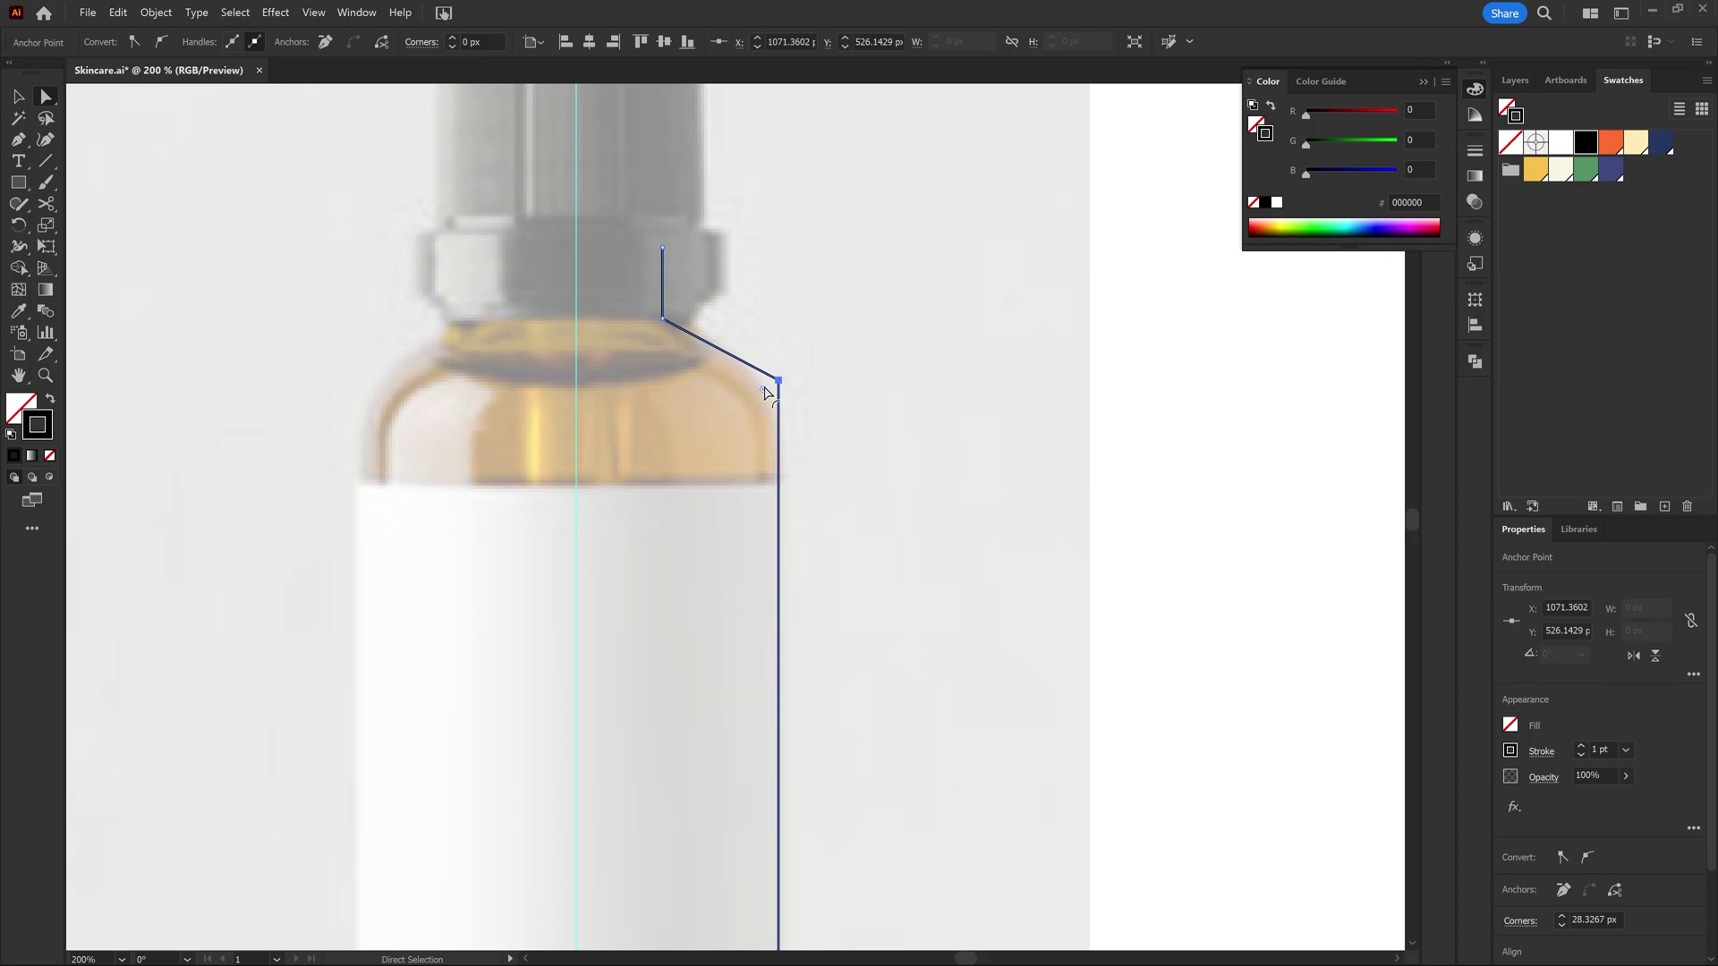
left_click_drag(763, 393, 636, 480)
Step: Round the outer base corner of the bottle outline to a radius of about 28 px
left_click_drag(728, 587, 730, 307)
left_click_drag(741, 650, 742, 555)
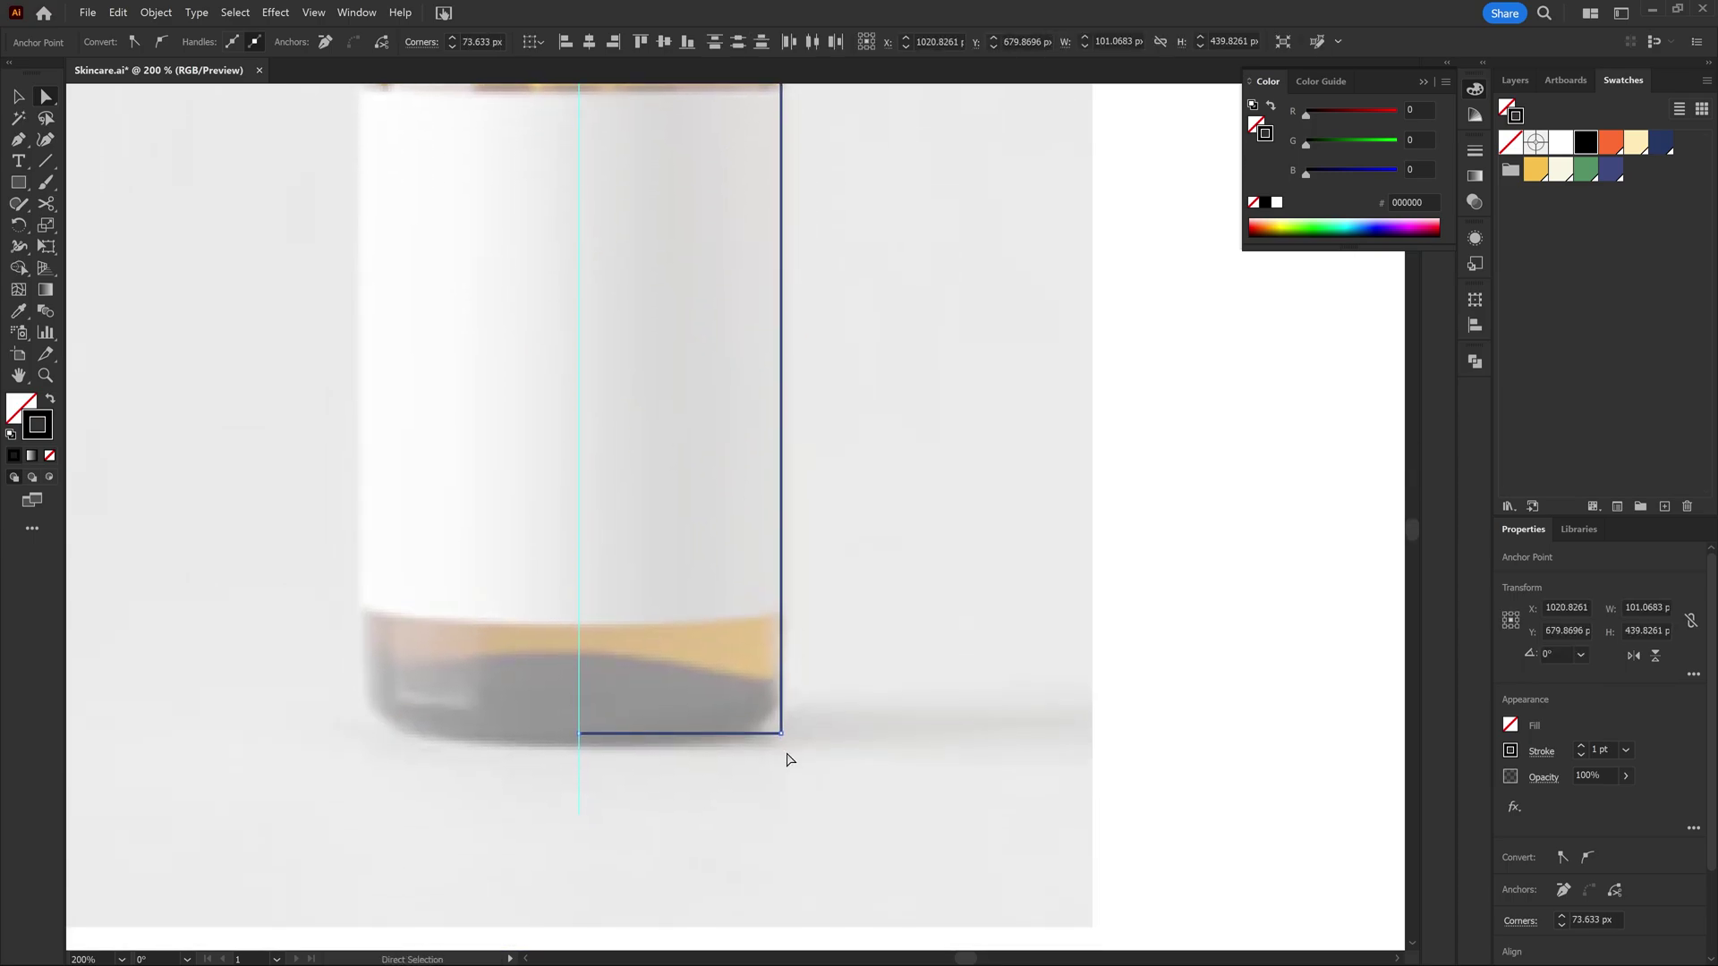
left_click(779, 732)
left_click_drag(774, 727, 751, 665)
Step: Cut the bottle outline with the Scissors tool at the anchor point where the neck meets the shoulder
left_click_drag(744, 358, 747, 823)
left_click_drag(710, 474, 732, 559)
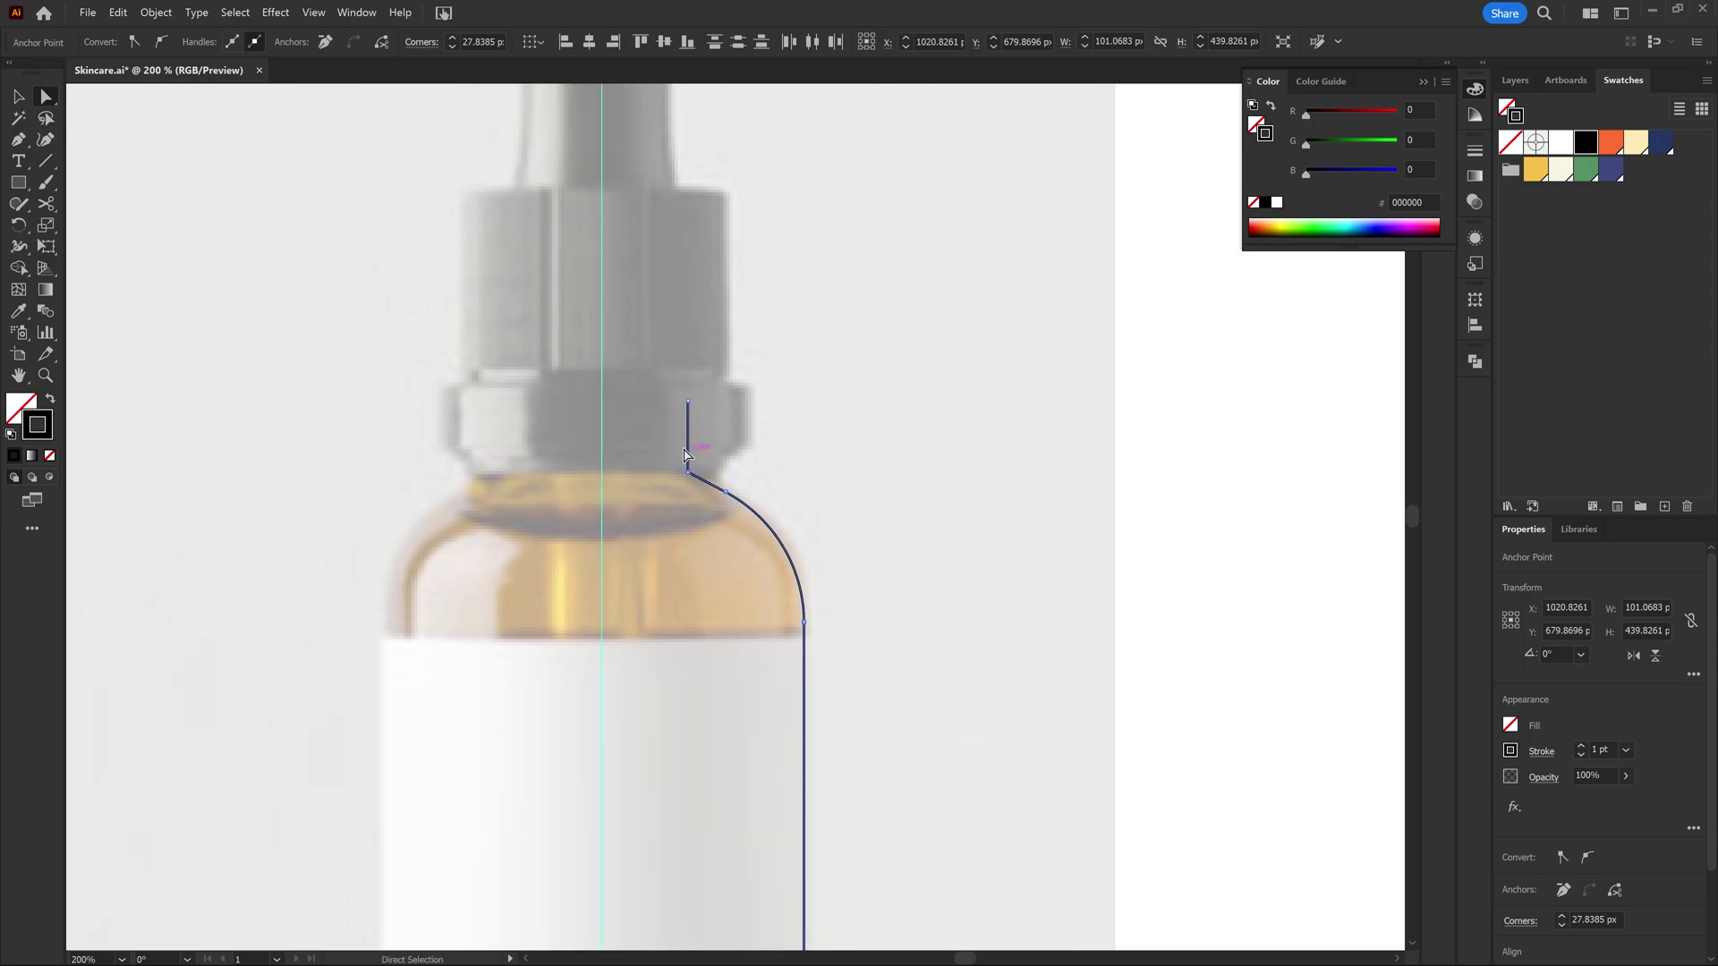
scroll(692, 448, "up", 2, "alt")
left_click_drag(695, 460, 702, 491)
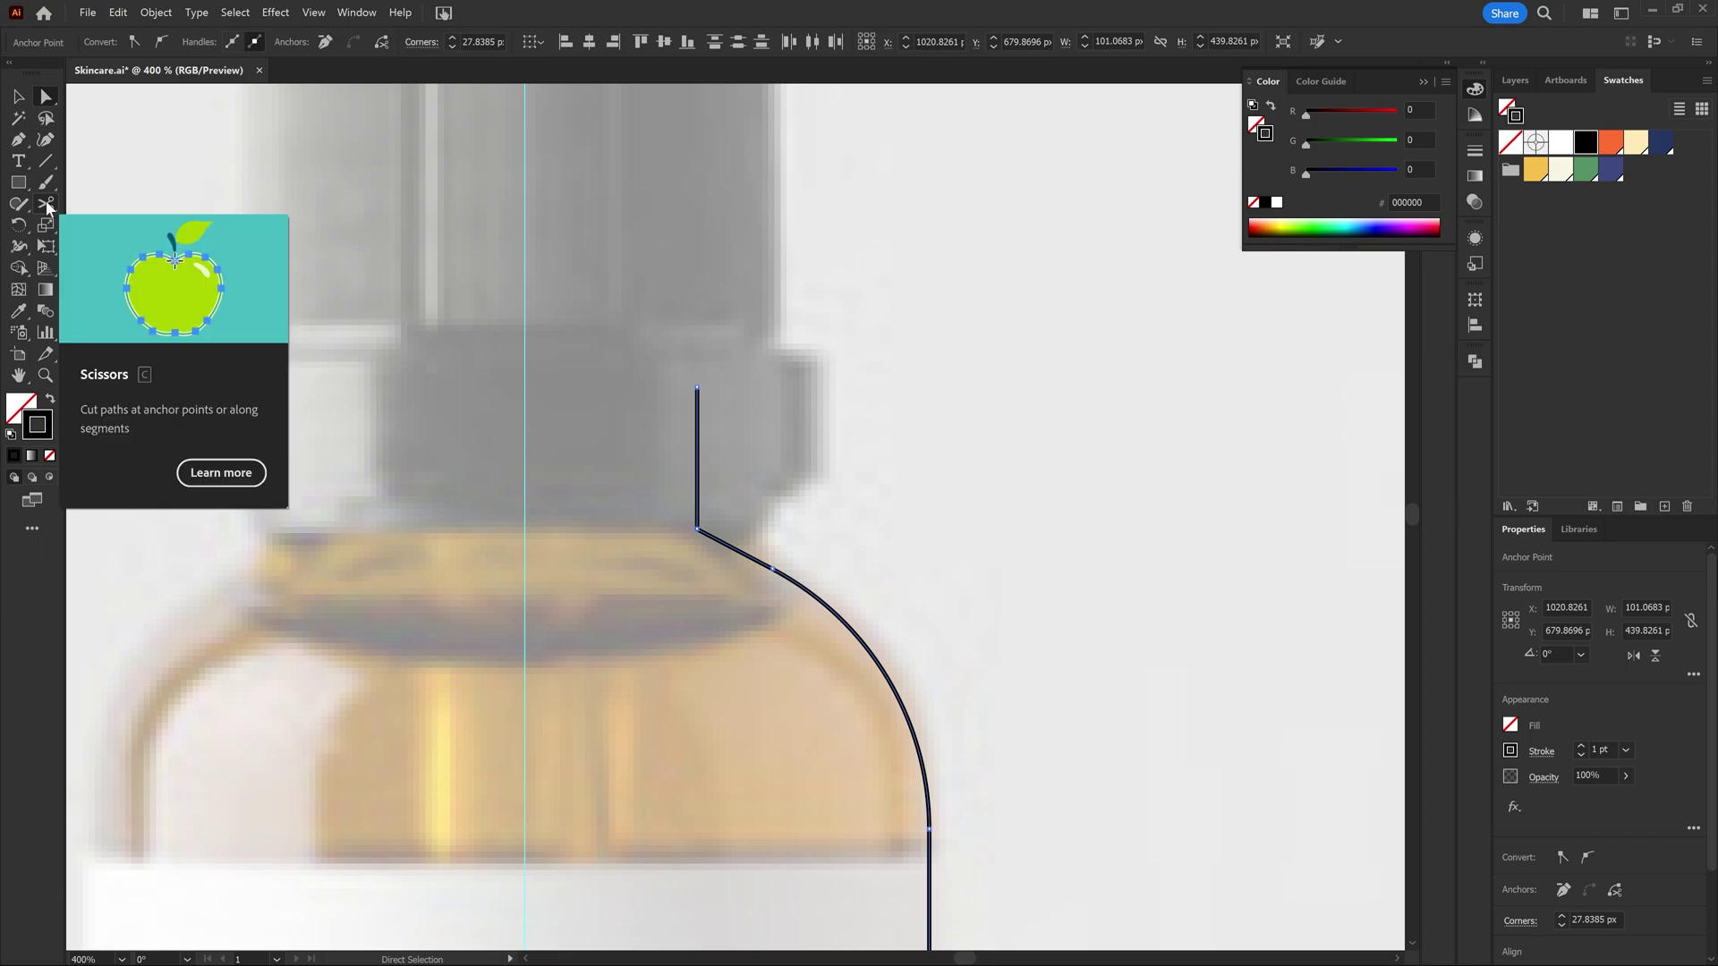
left_click(47, 206)
left_click(698, 530)
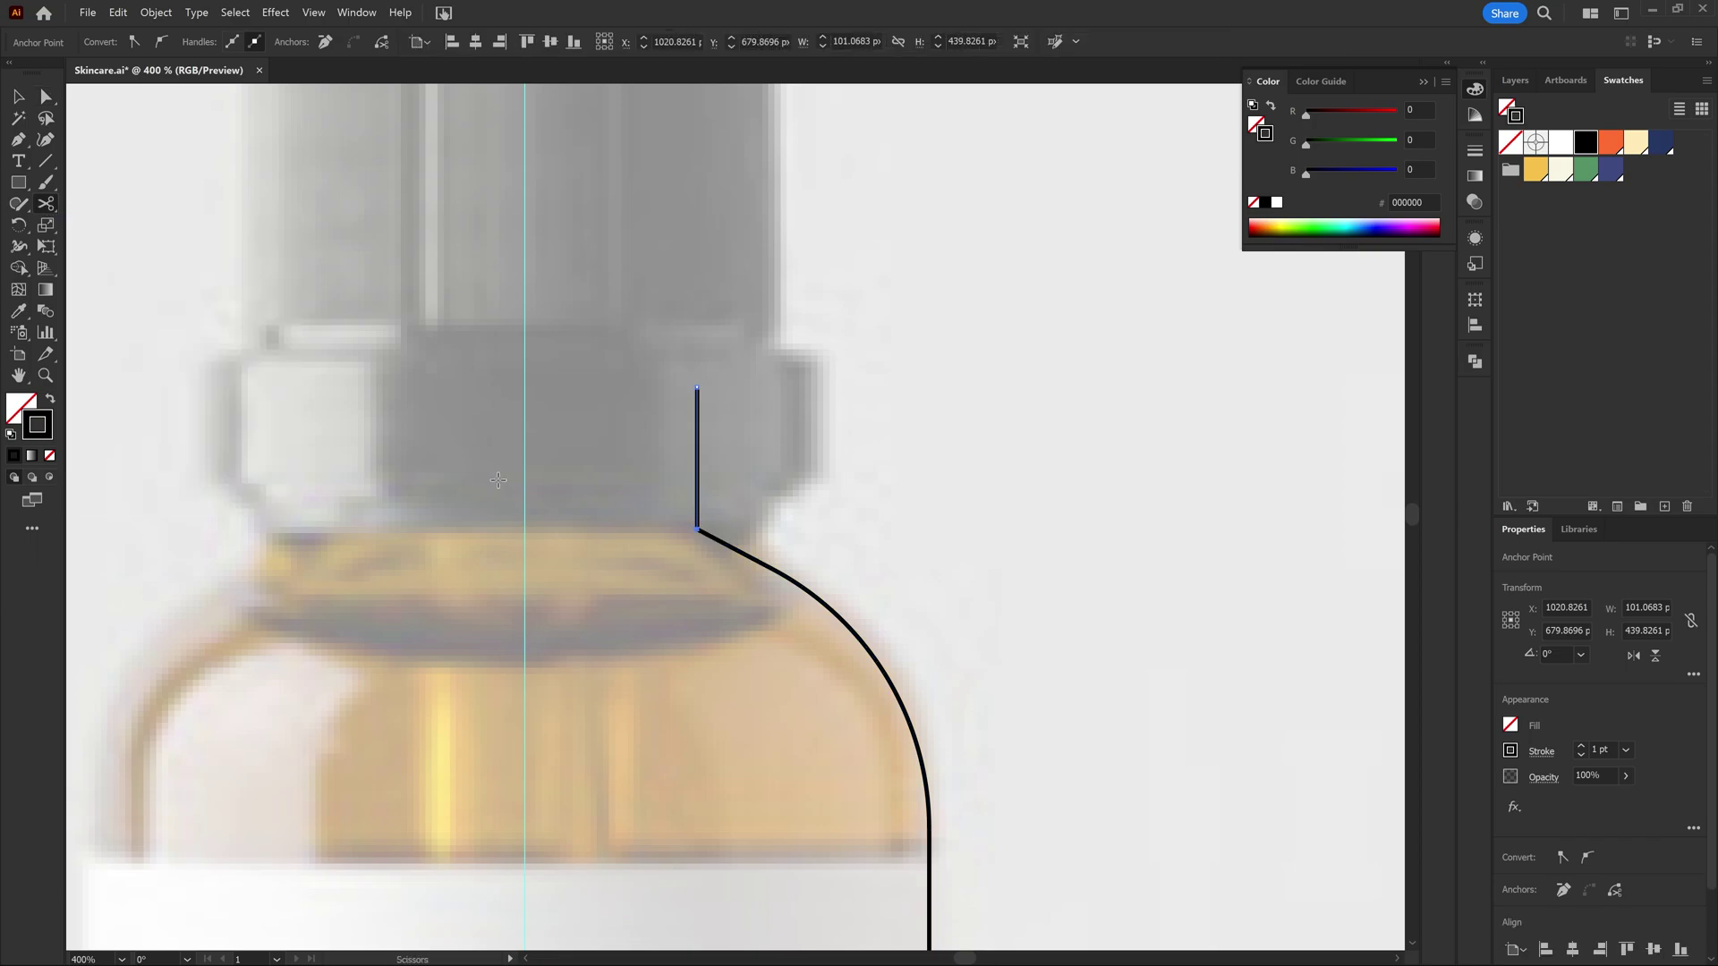
Step: Add a Zig Zag effect with smooth points and 5 ridges per segment to the separated vertical neck line
left_click(18, 96)
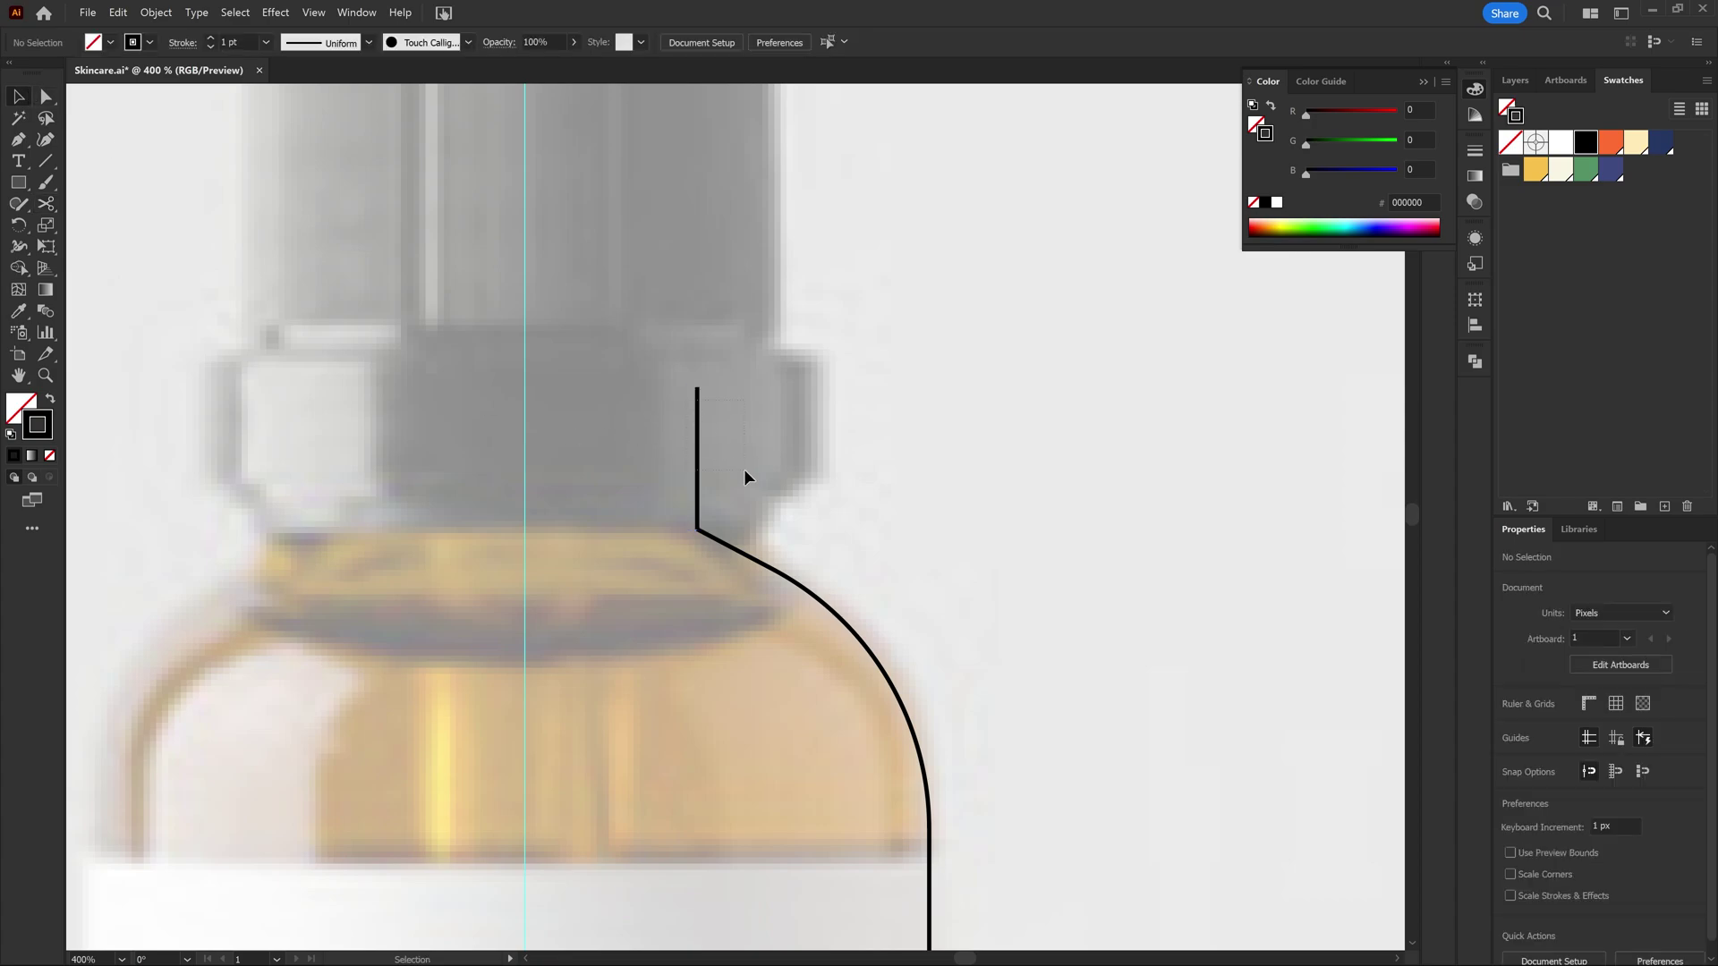
left_click(276, 12)
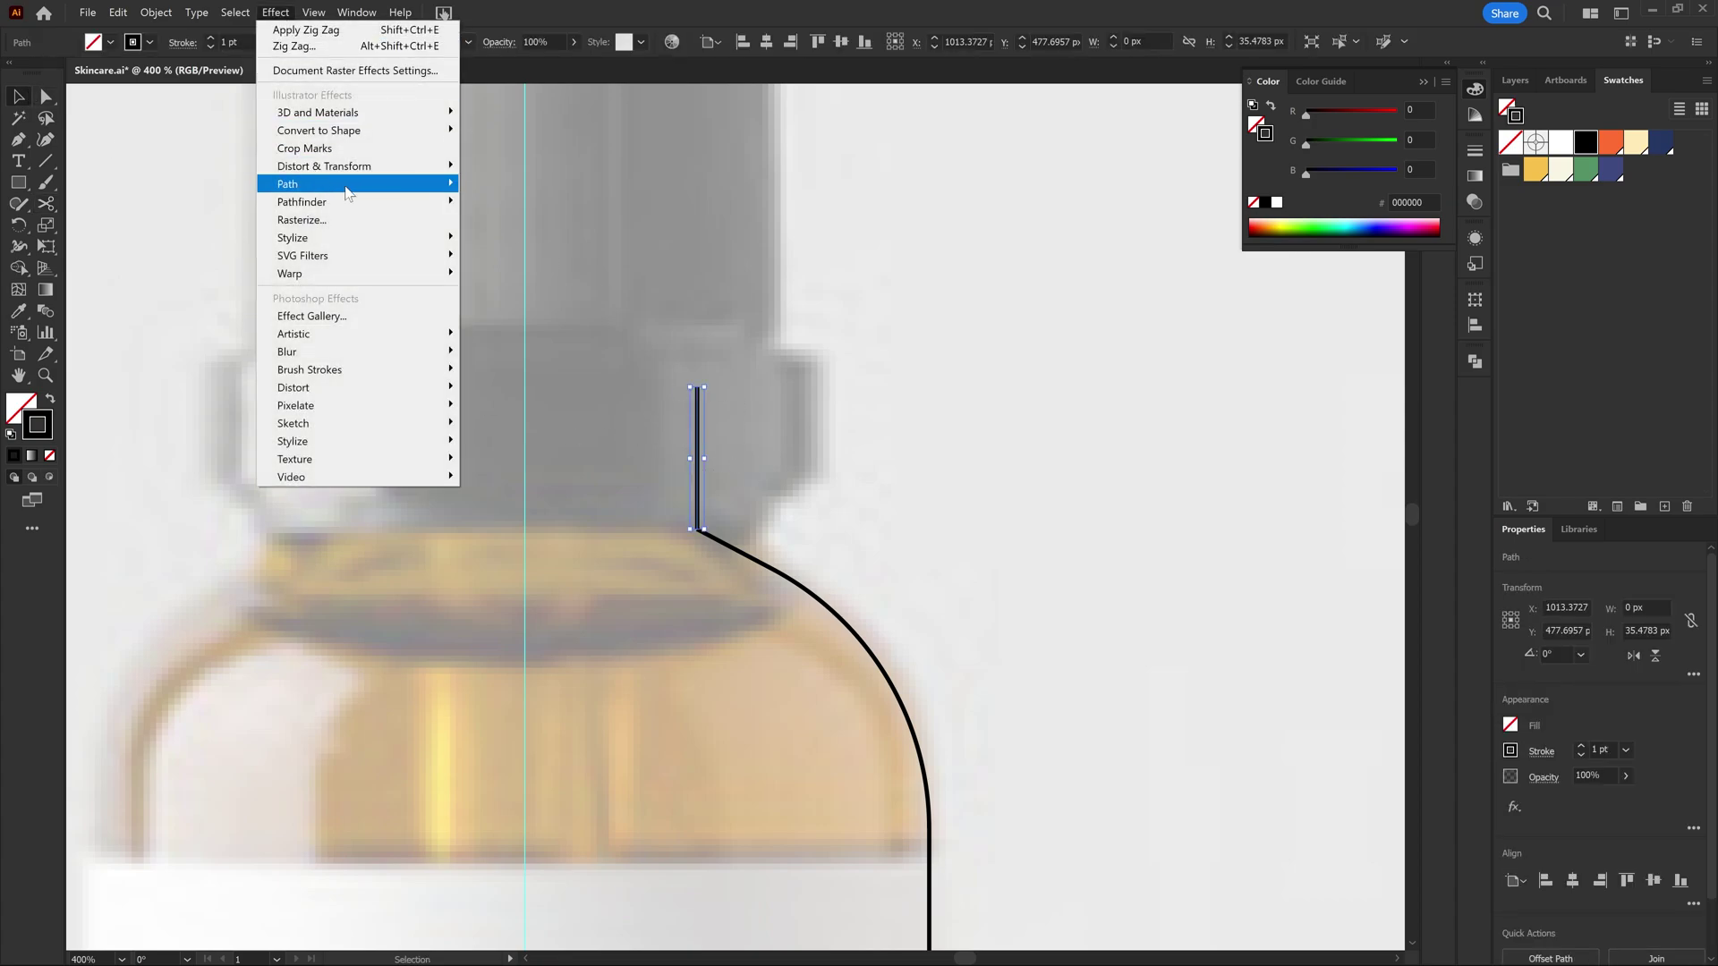
mouse_move(402, 167)
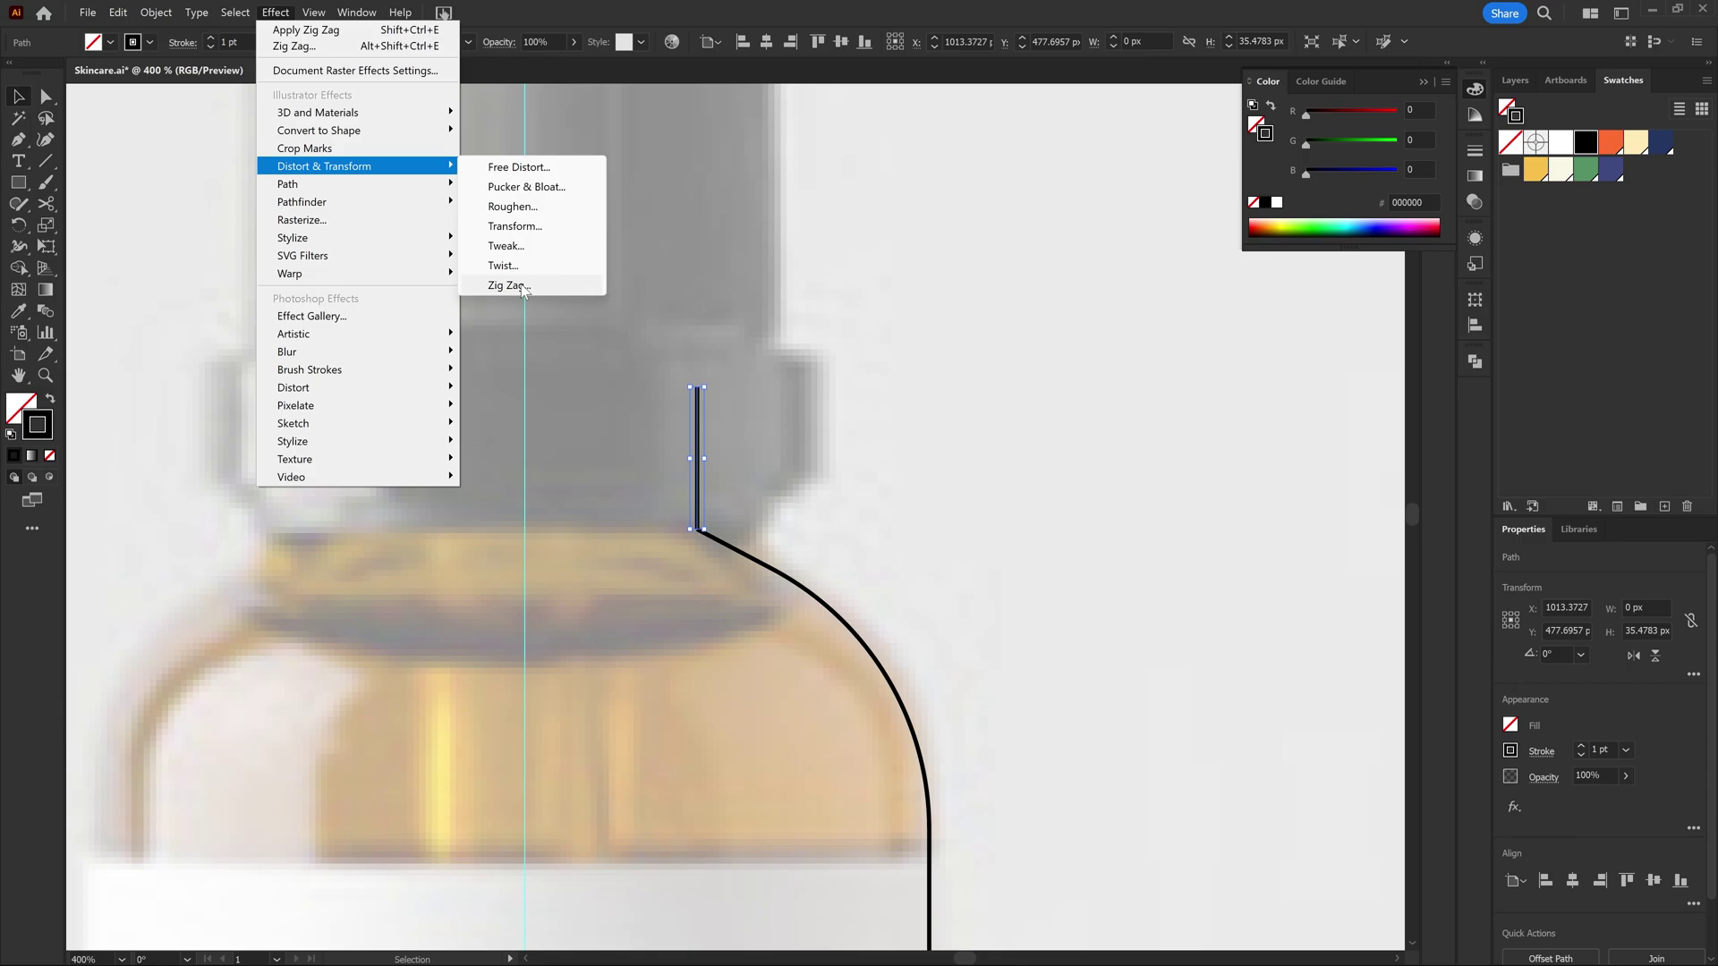
left_click(508, 285)
left_click(904, 333)
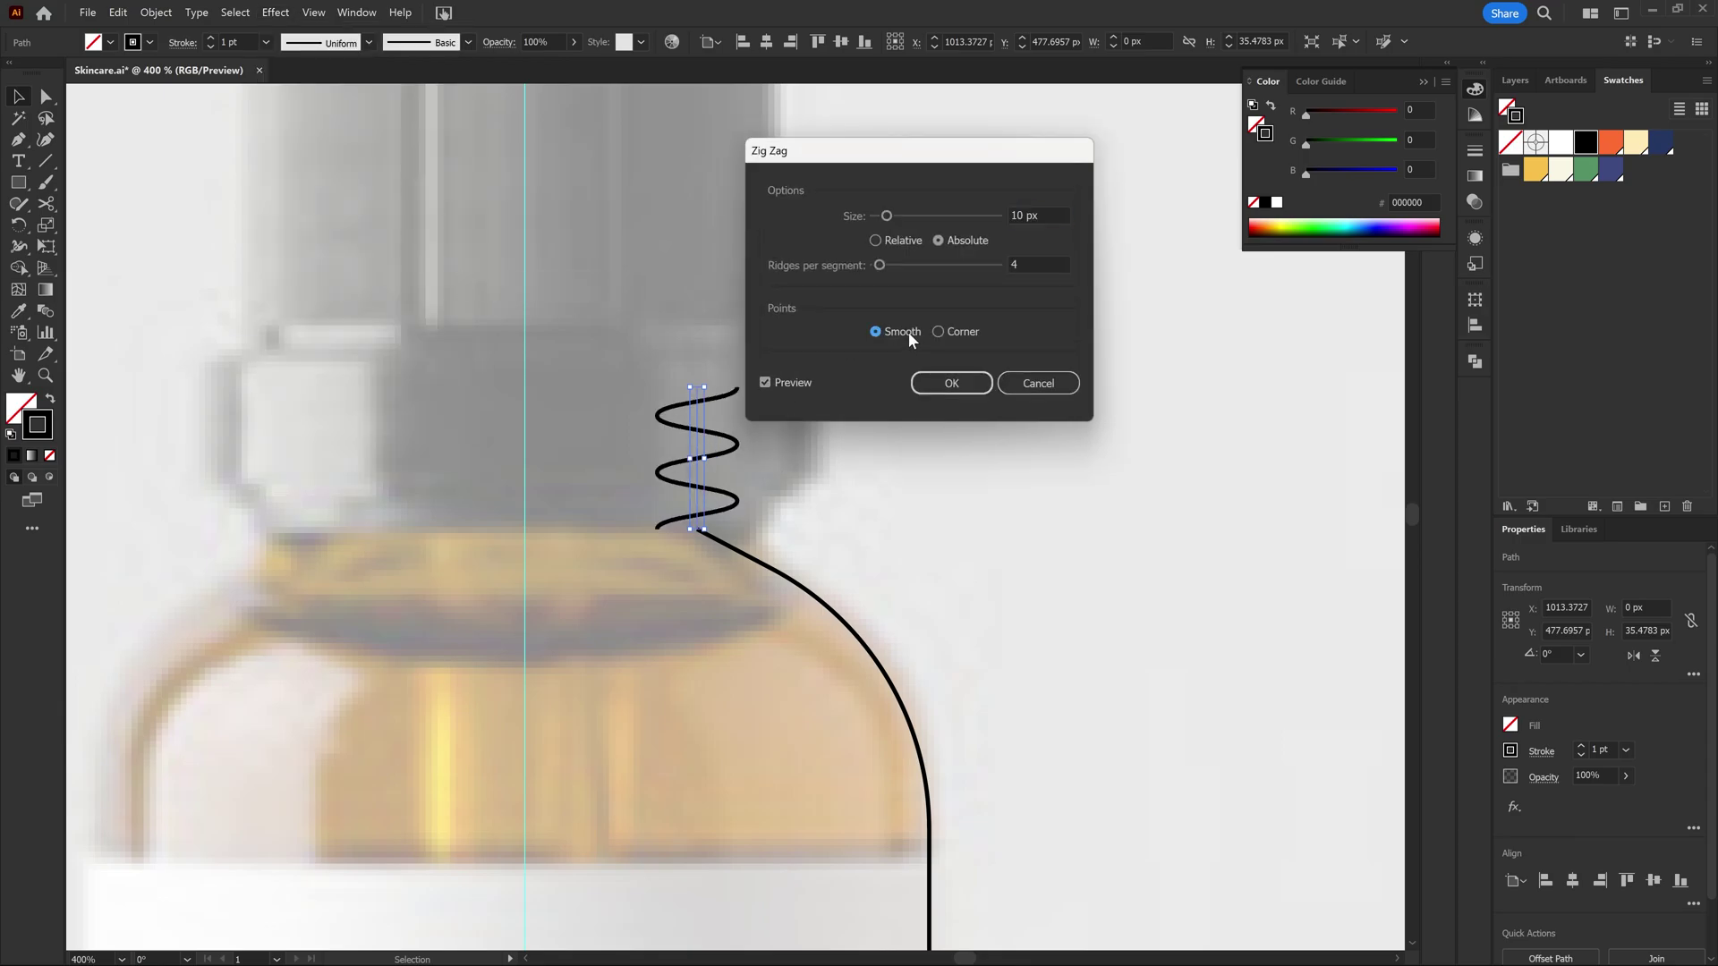
left_click(1042, 265)
key("Up")
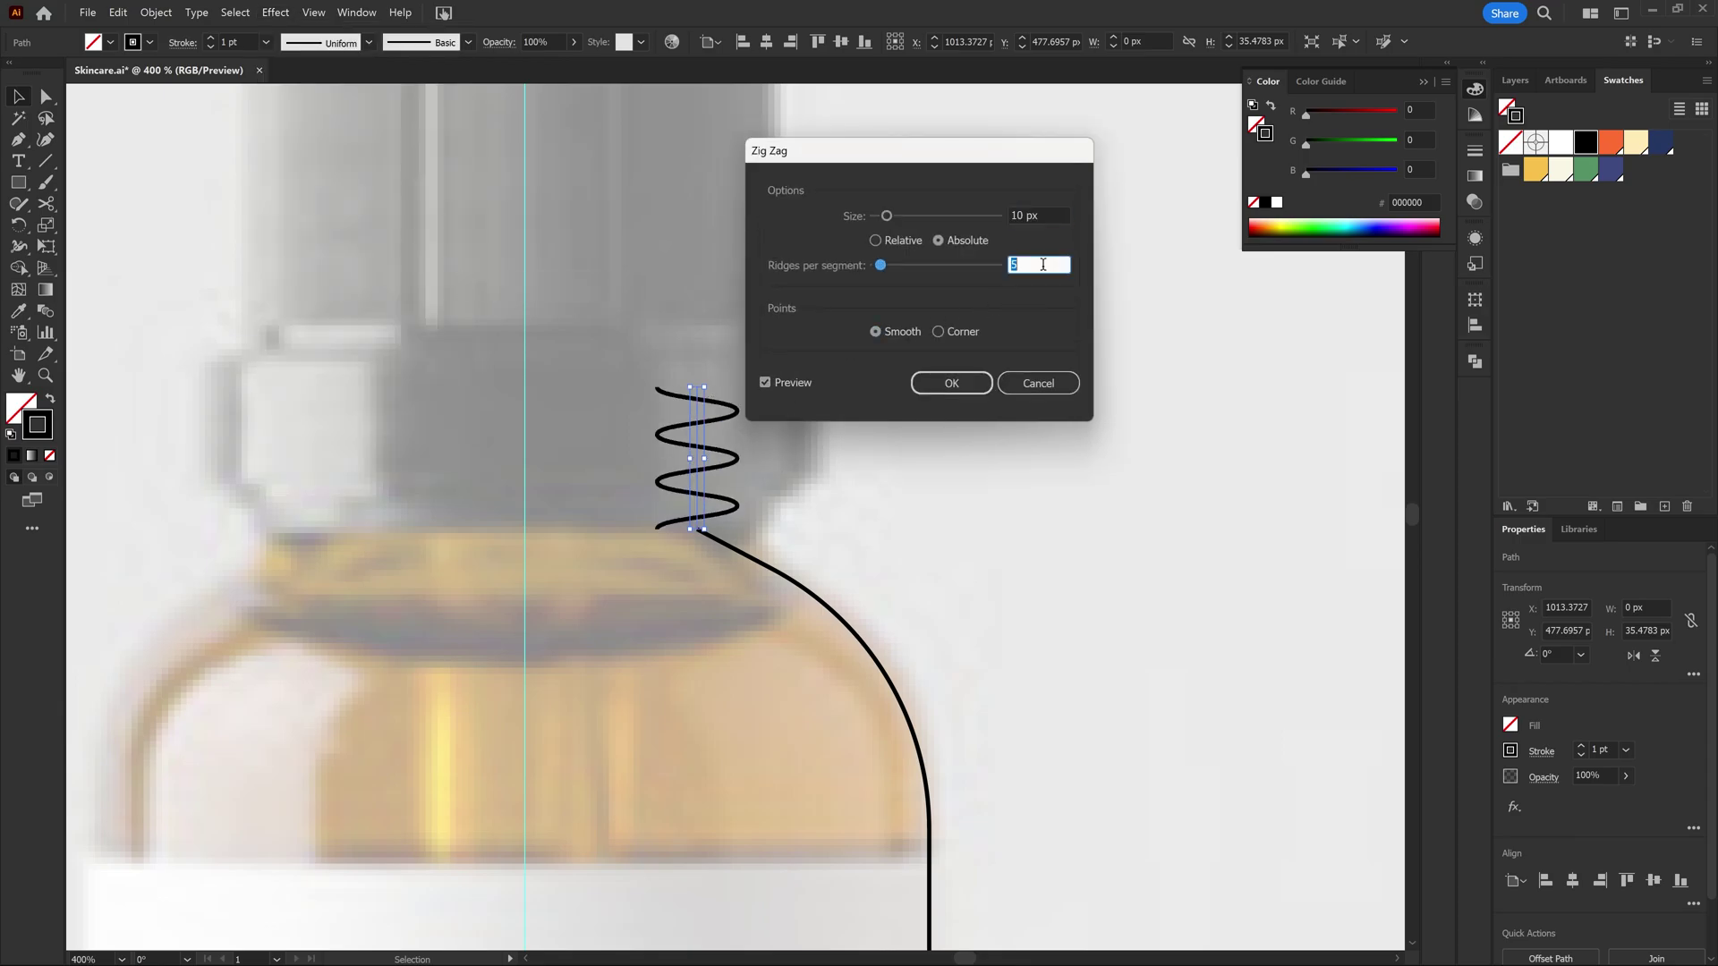
Step: Reduce the neck line's Zig Zag size to 5 px absolute and apply the effect
left_click(1040, 216)
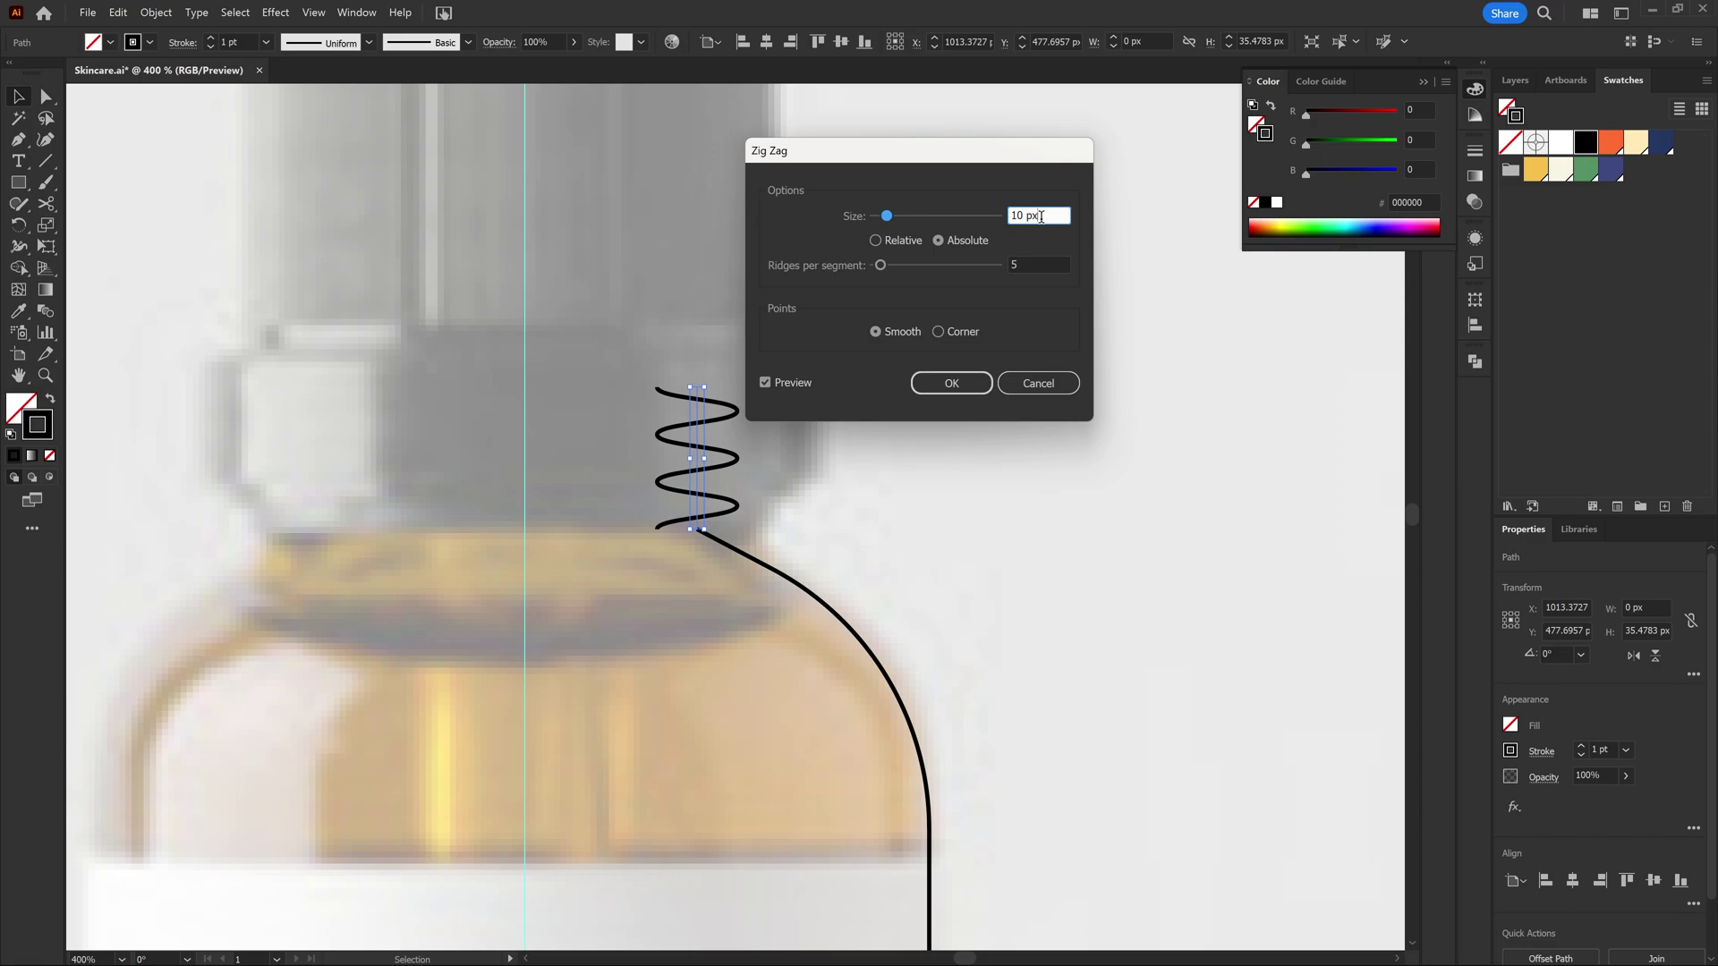
key("Down")
key("Down")
key("Down")
key("Down")
key("Down")
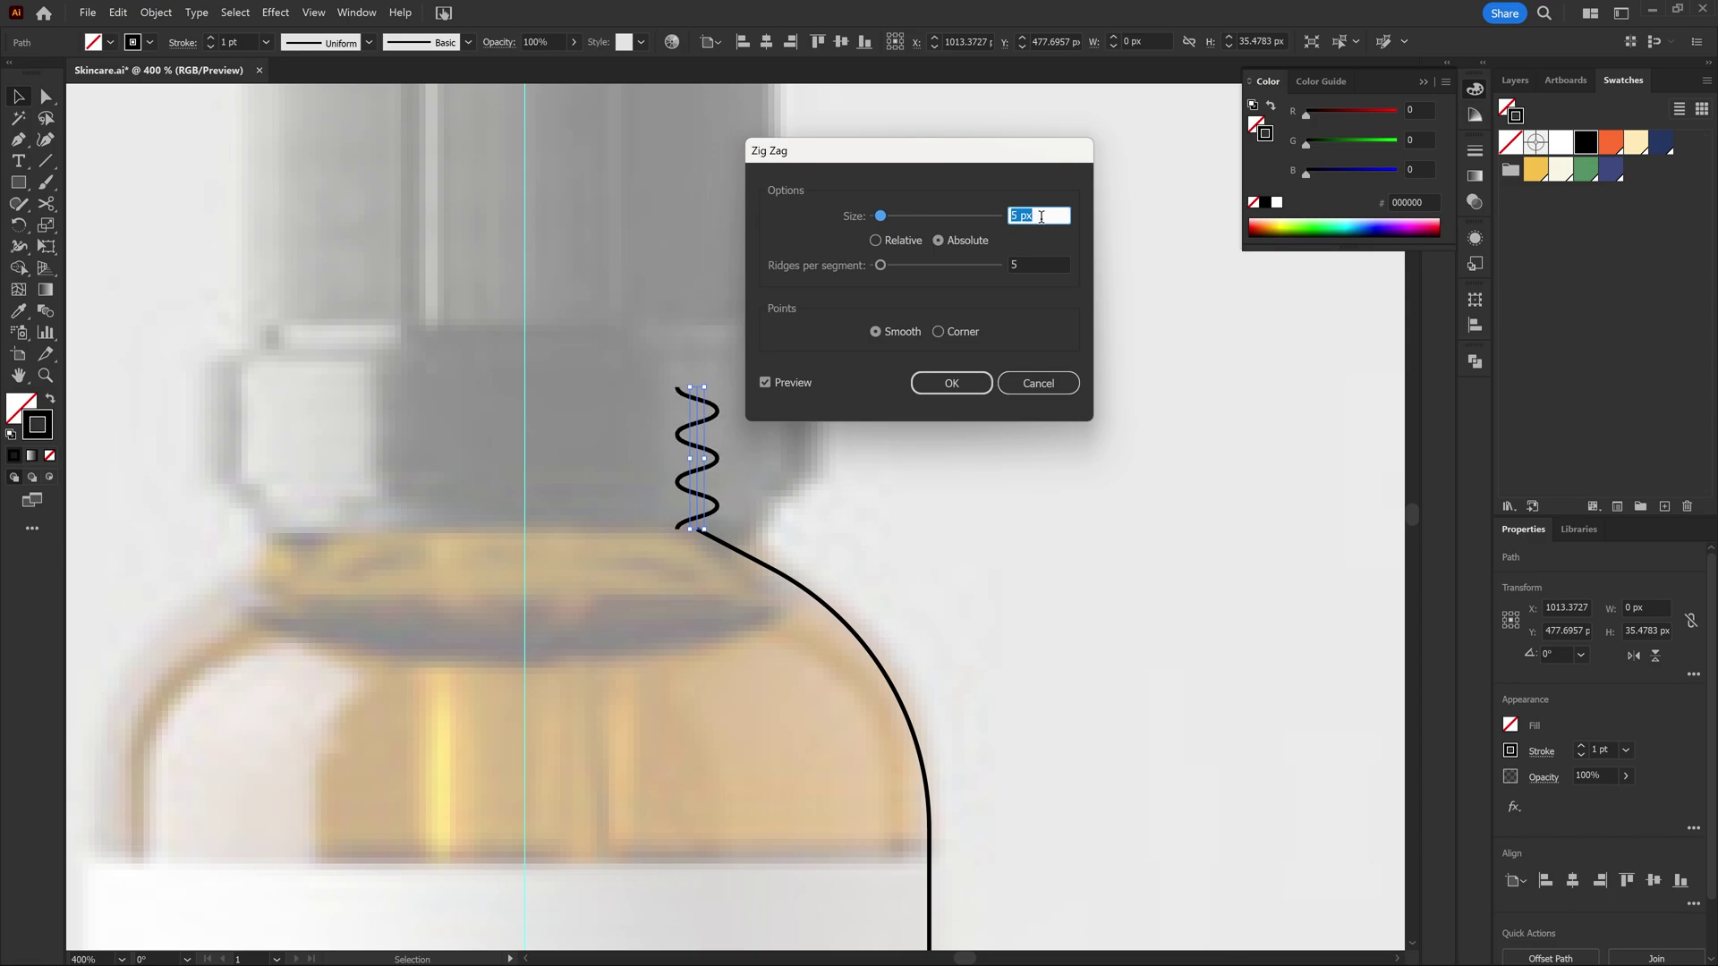
key("Return")
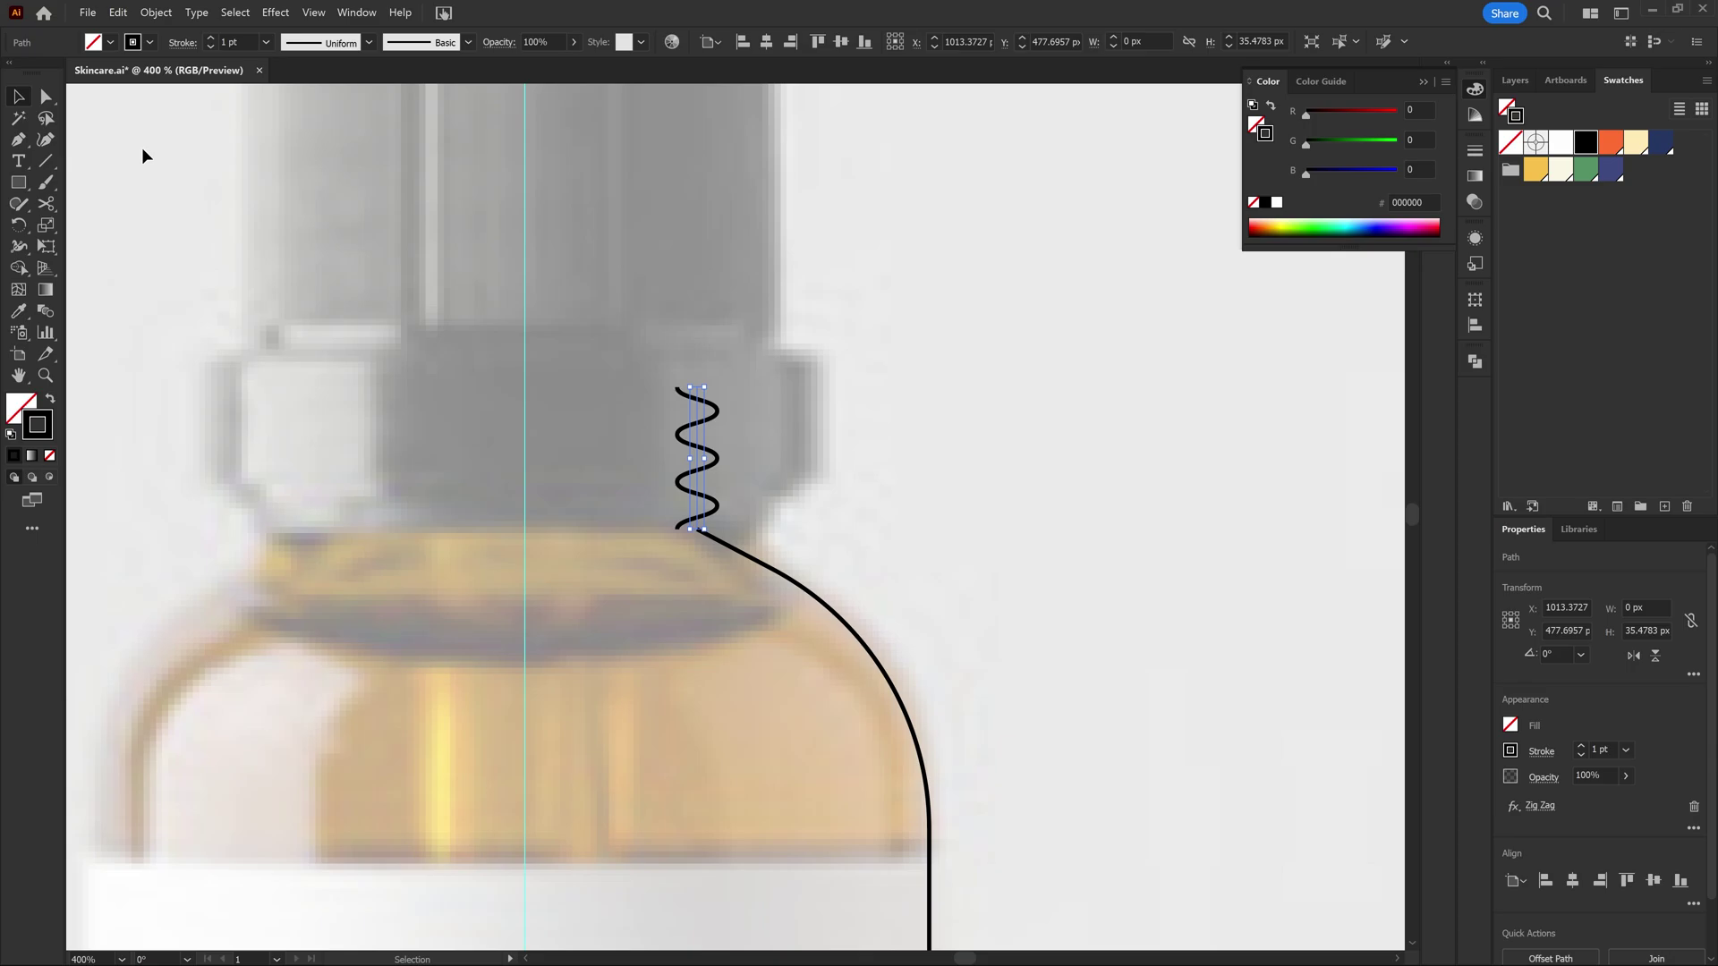
Step: Expand the zigzag's appearance and shift it horizontally so its lower end meets the end of the bottle outline
left_click(156, 12)
left_click(224, 259)
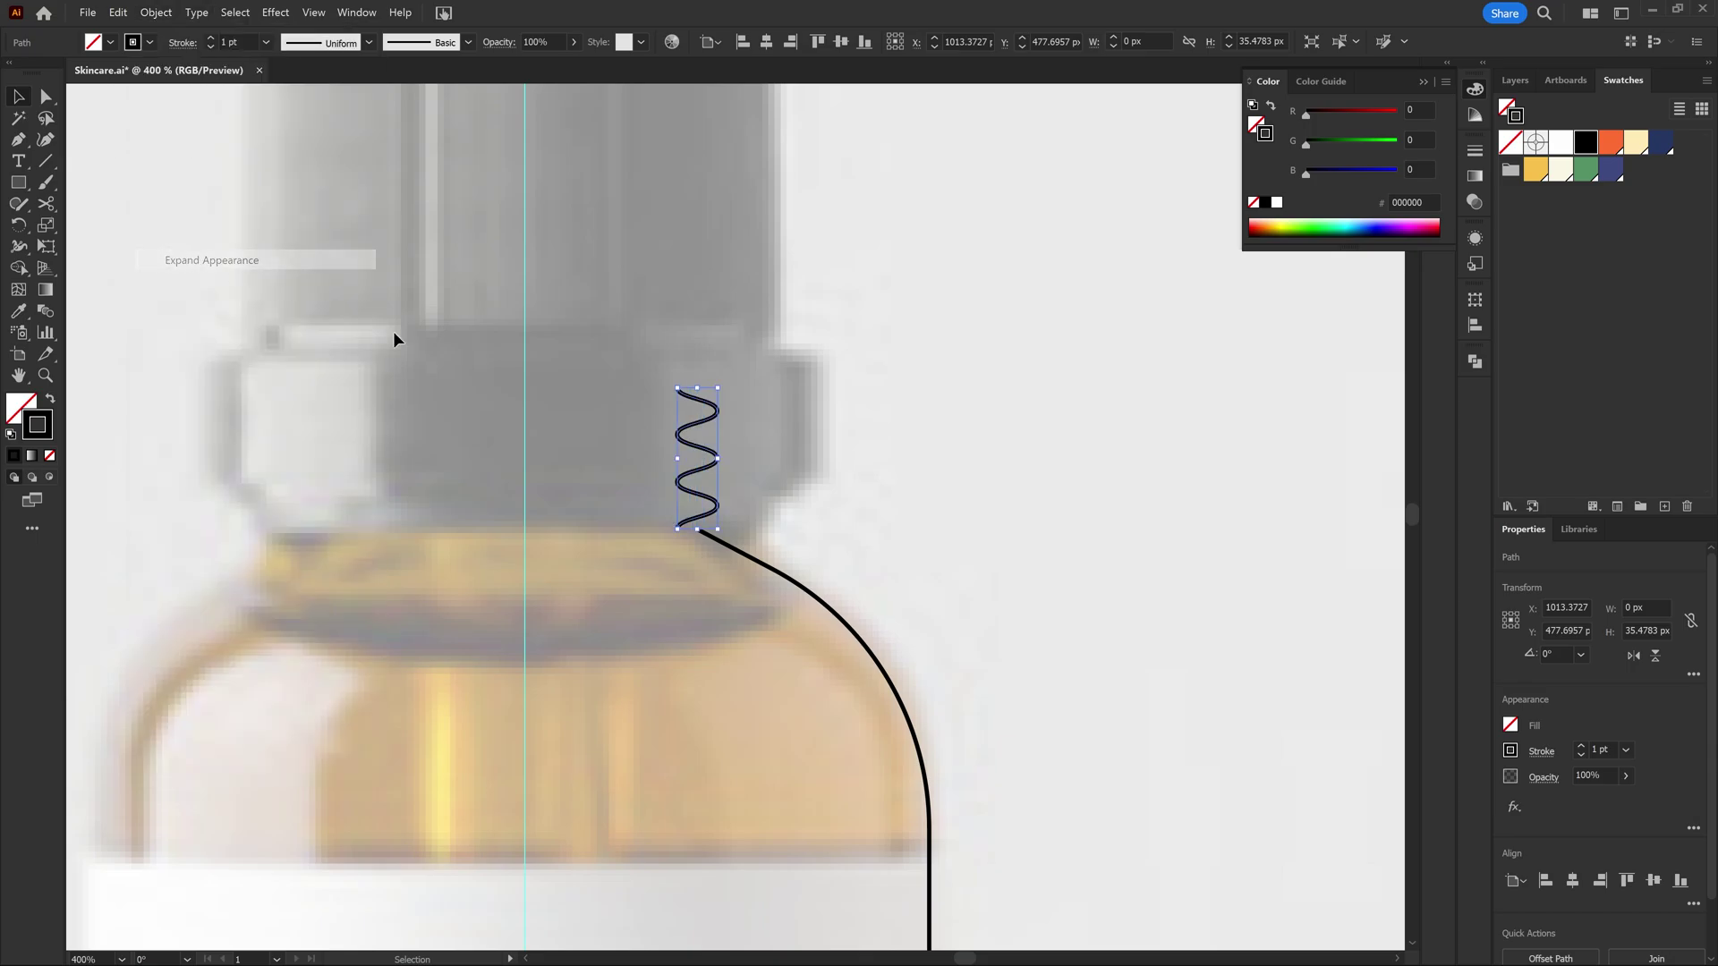
left_click(764, 497)
scroll(752, 488, "up", 5, "alt")
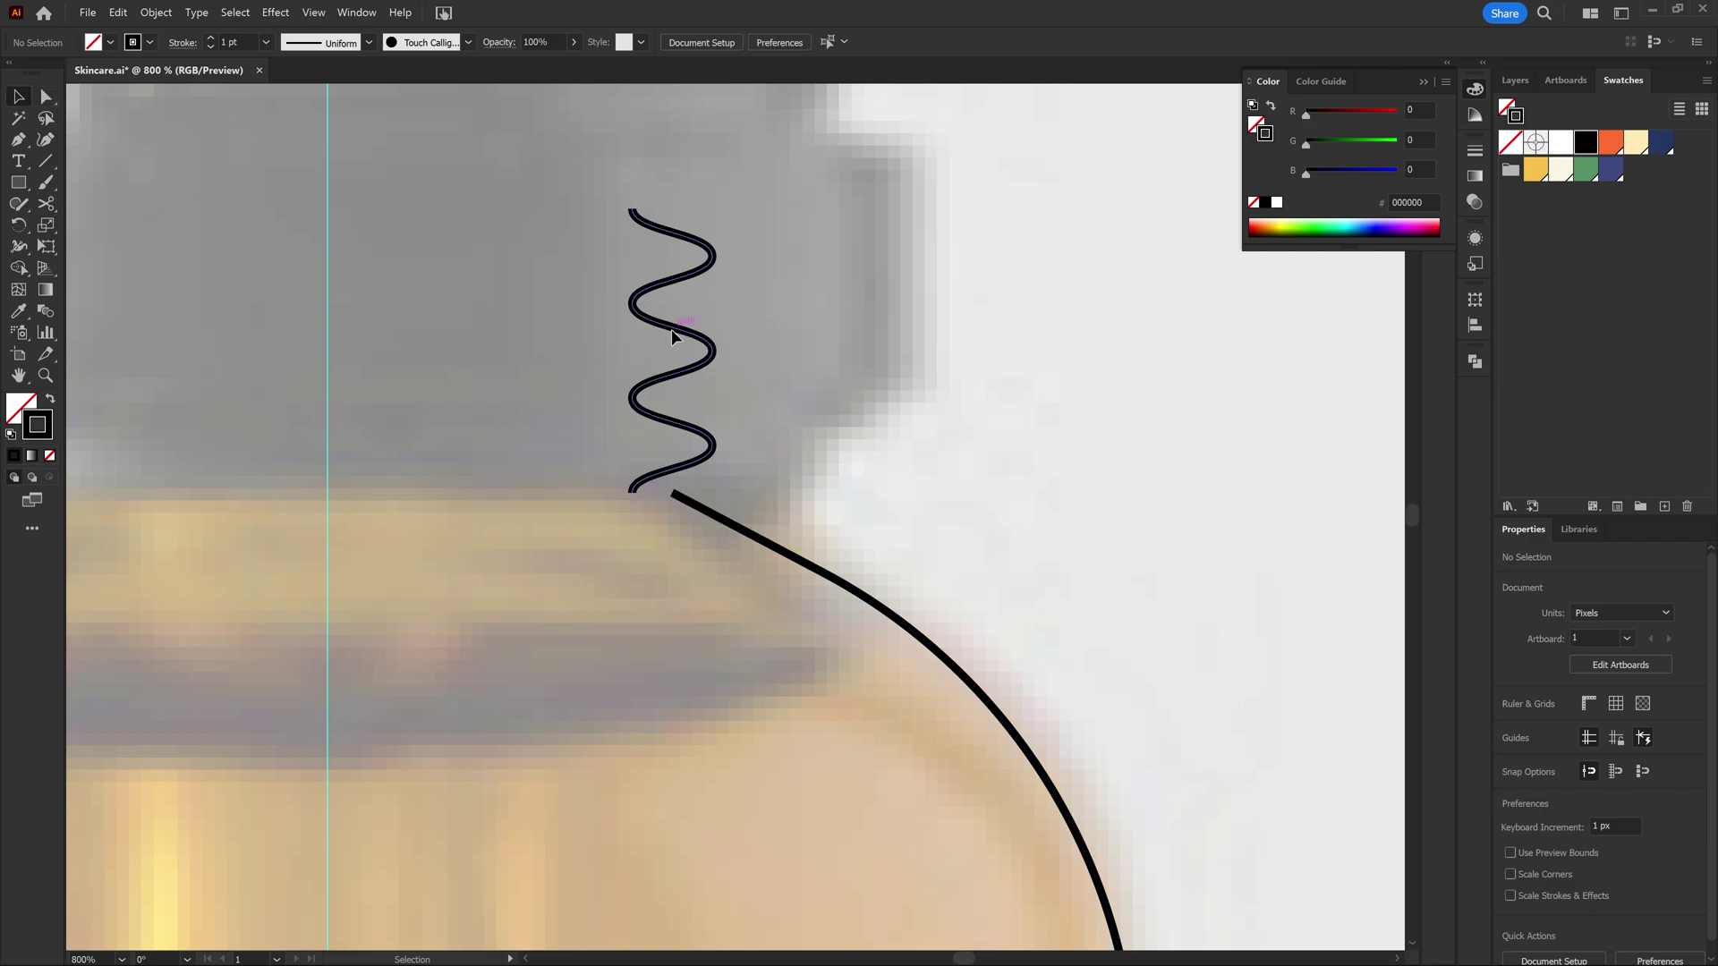
left_click_drag(675, 329, 711, 333, "shift")
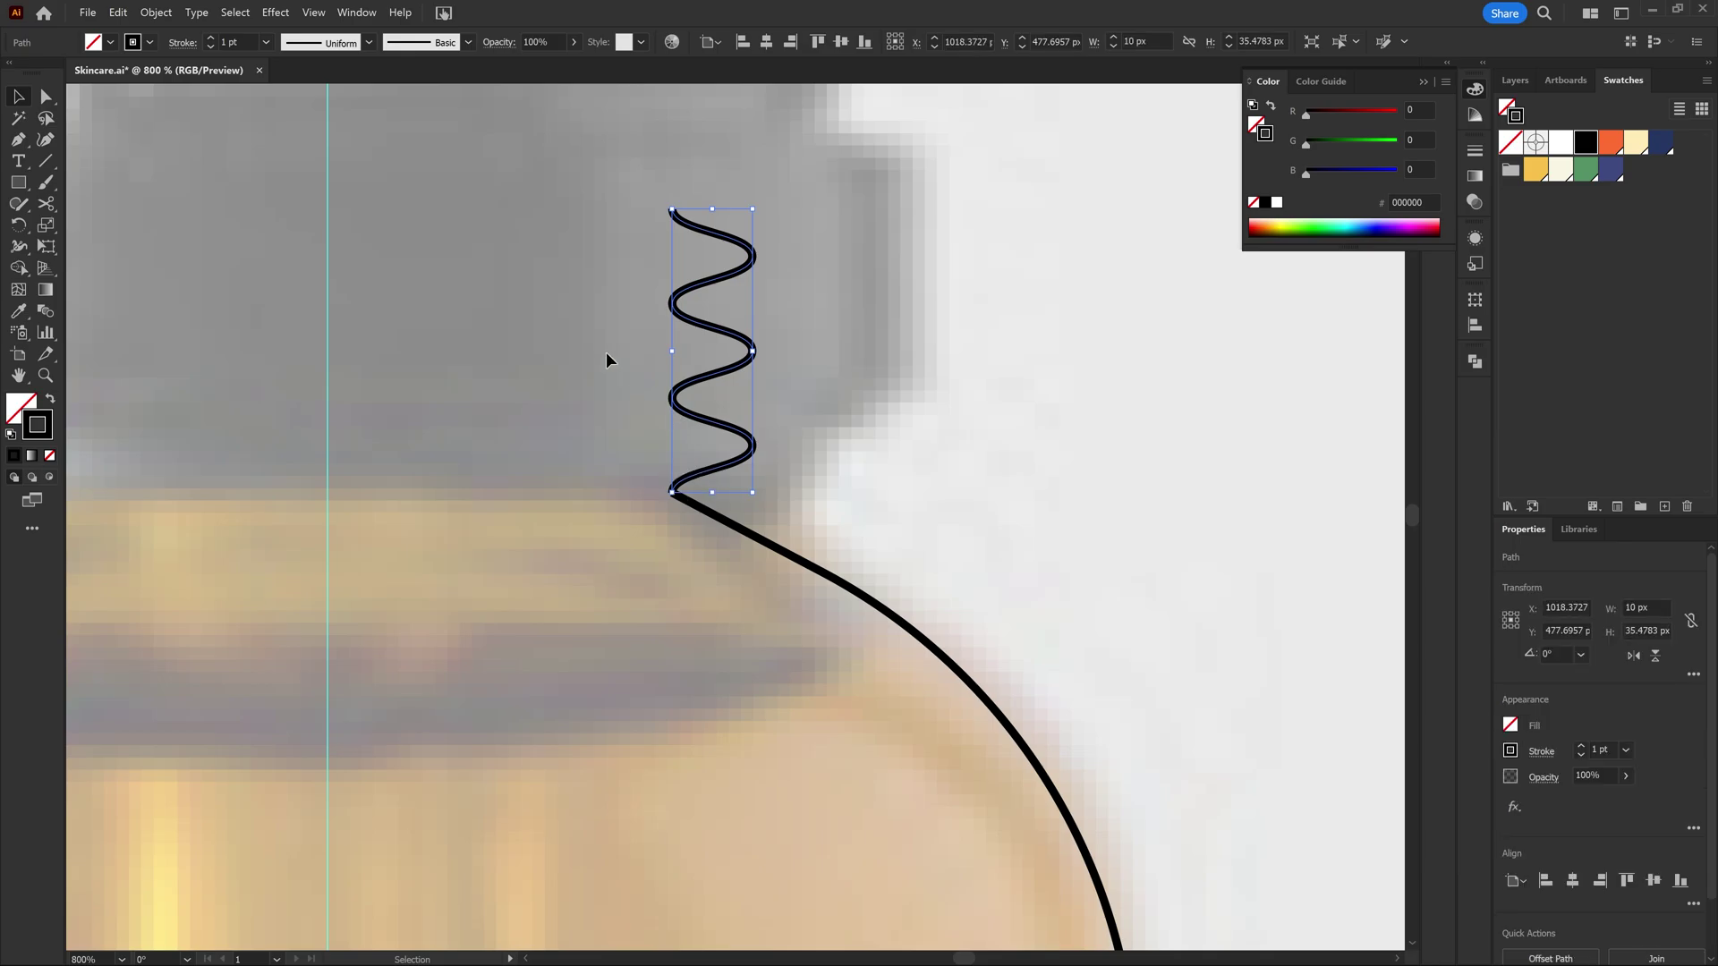
left_click(313, 13)
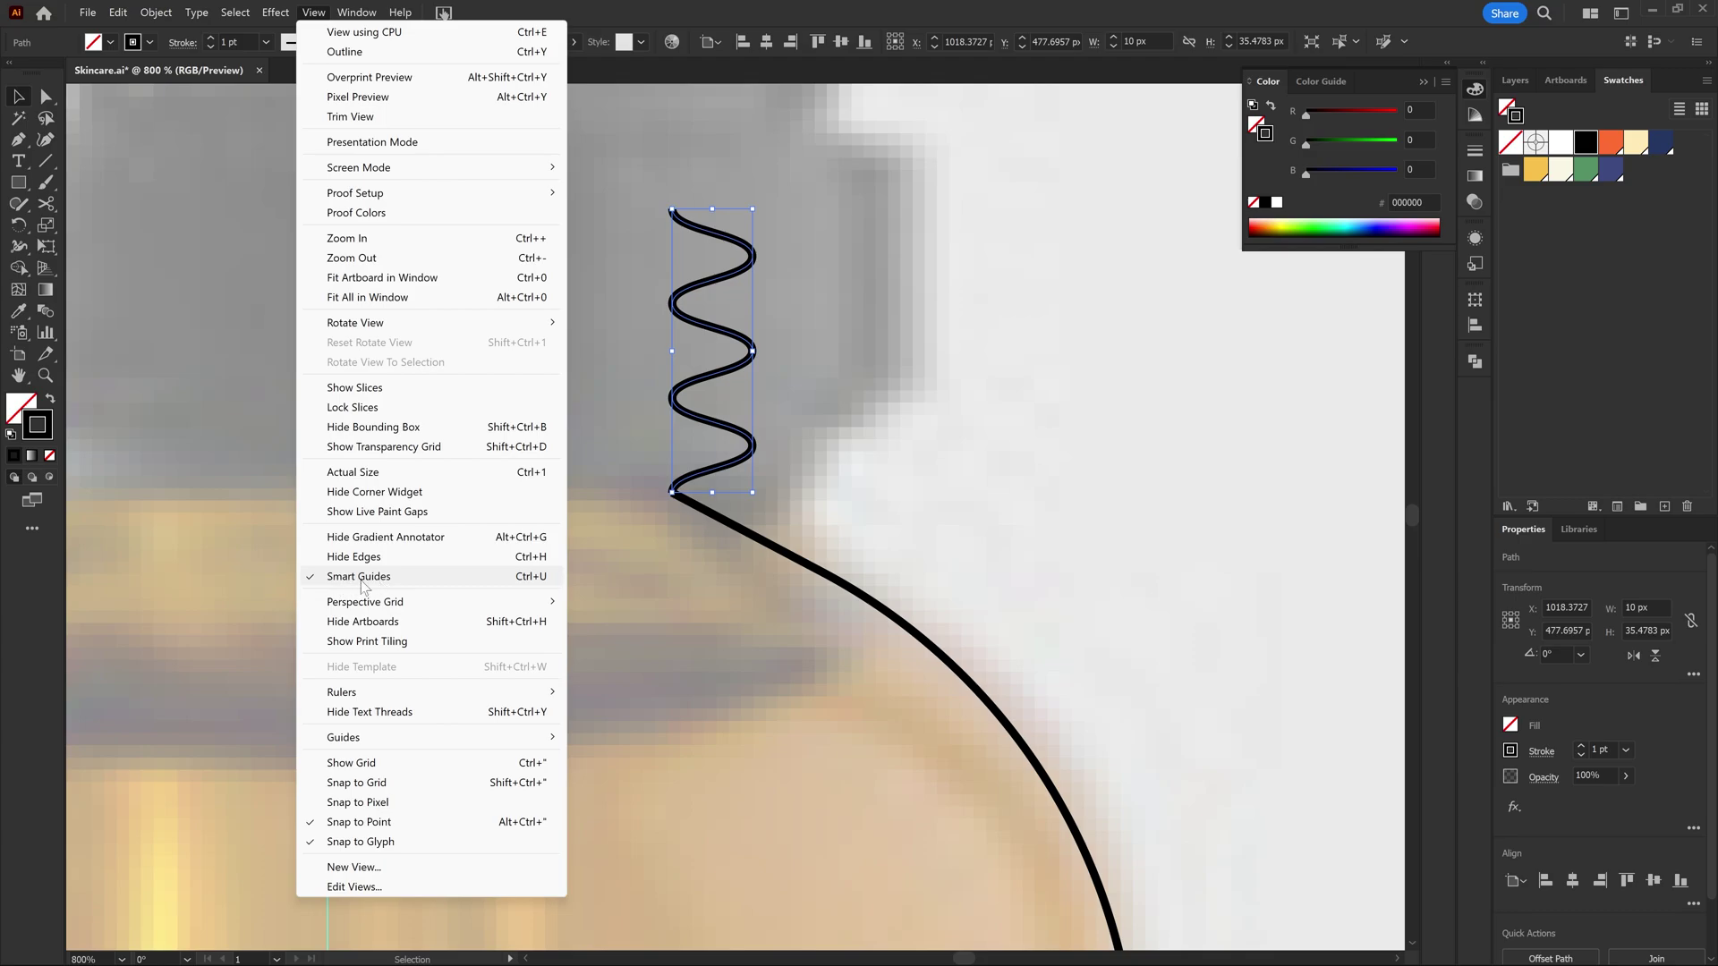
left_click(645, 588)
left_click_drag(653, 542, 641, 541)
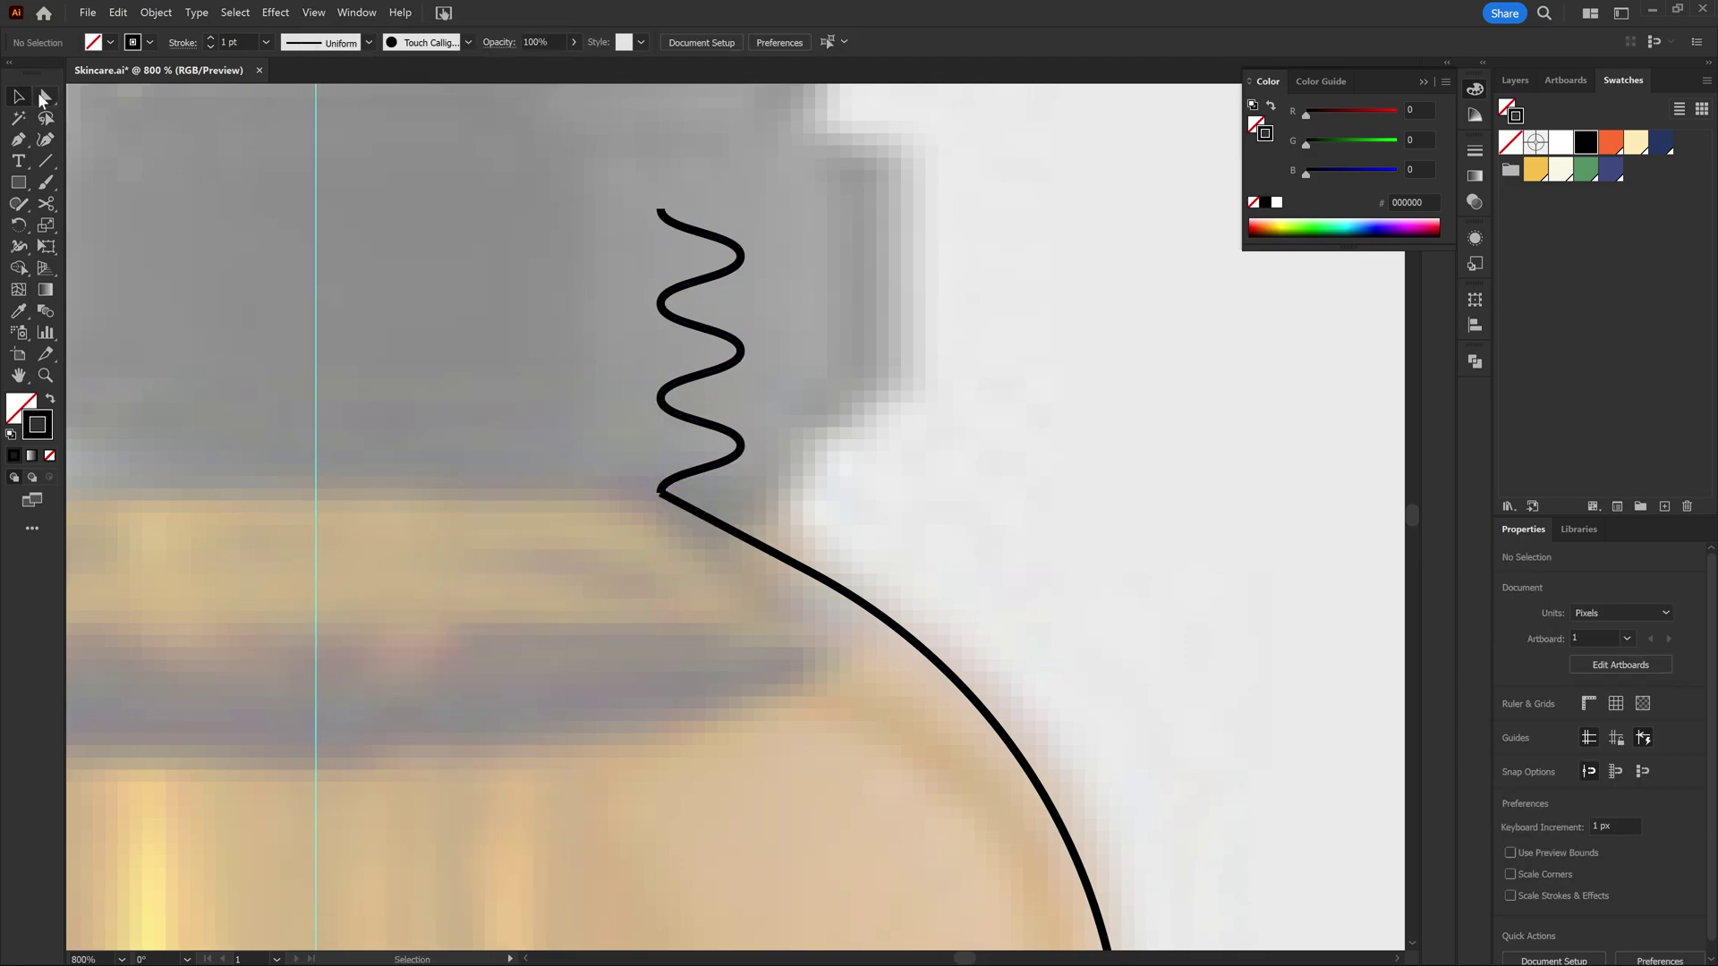
Step: Join the thread's lower endpoint to the bottle outline and slightly round the resulting corner
left_click(44, 98)
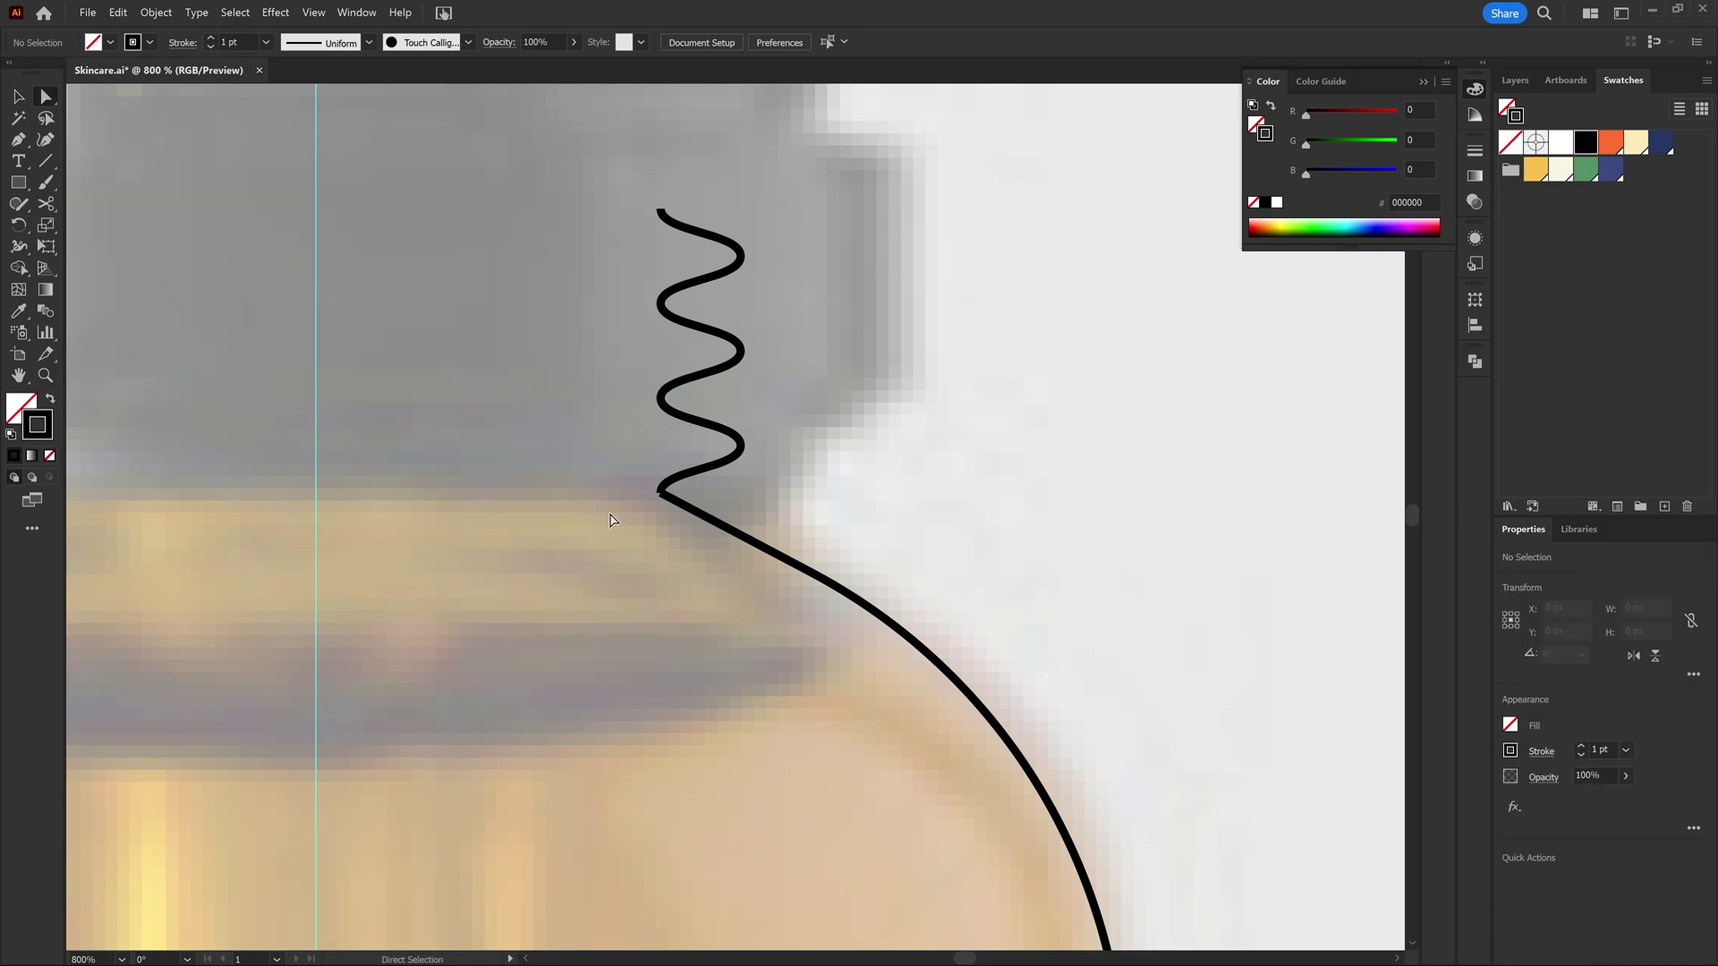
left_click(686, 475)
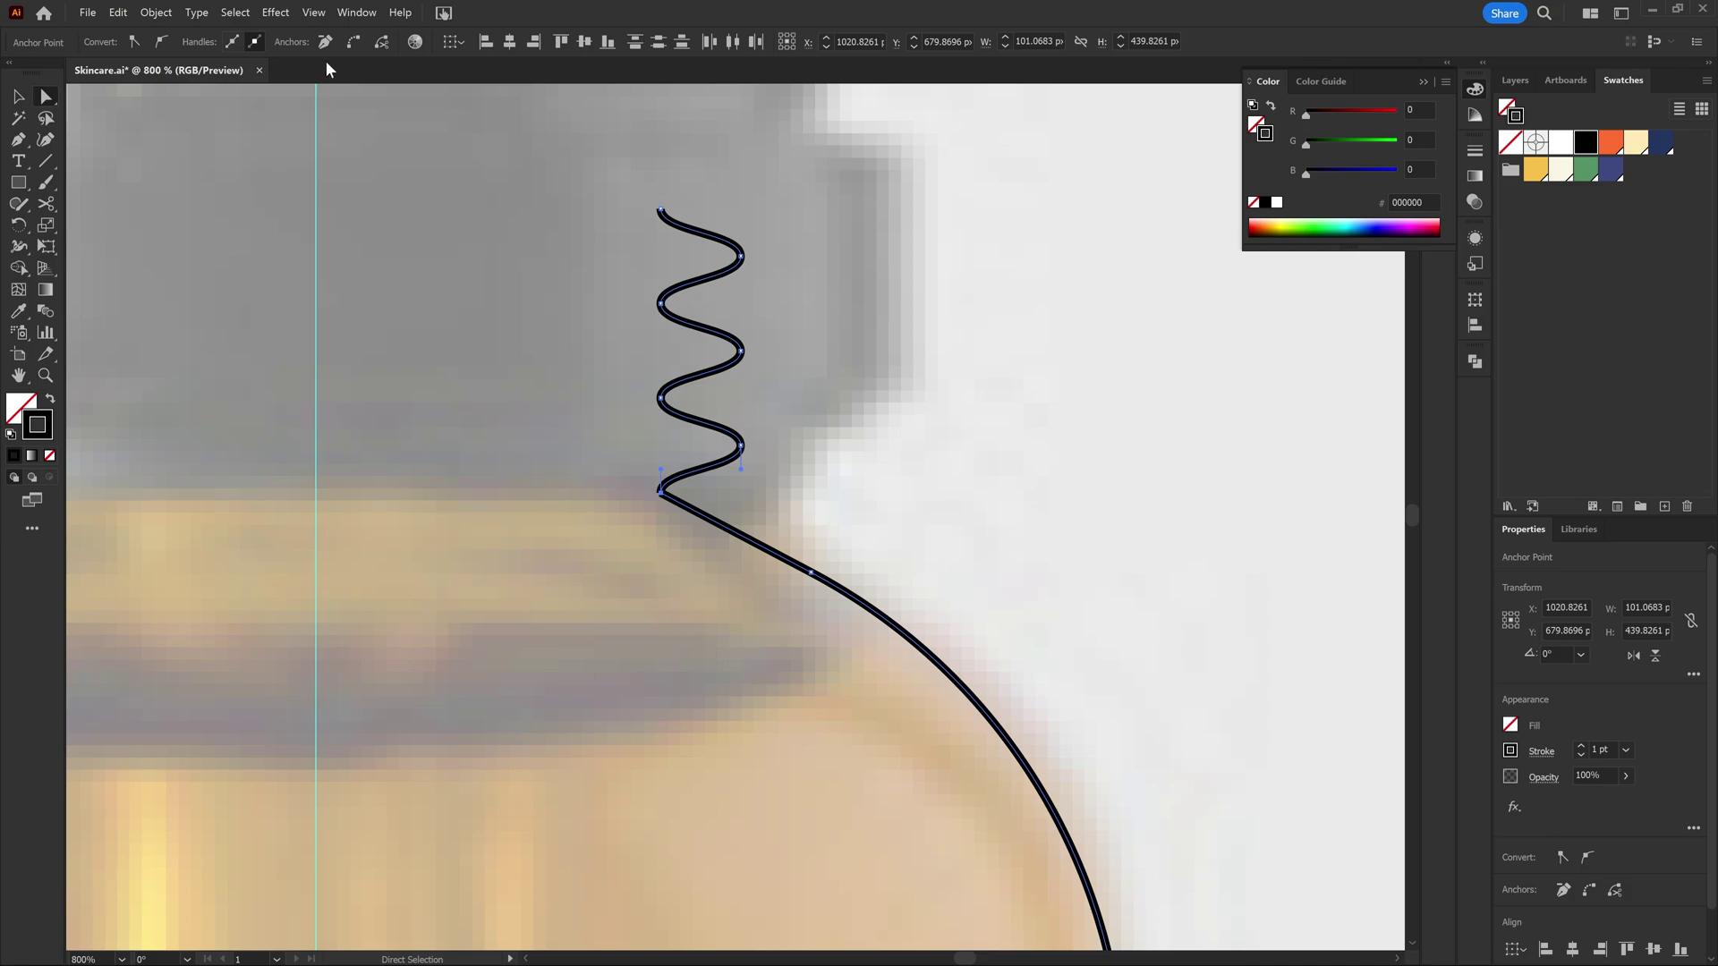
left_click(349, 41)
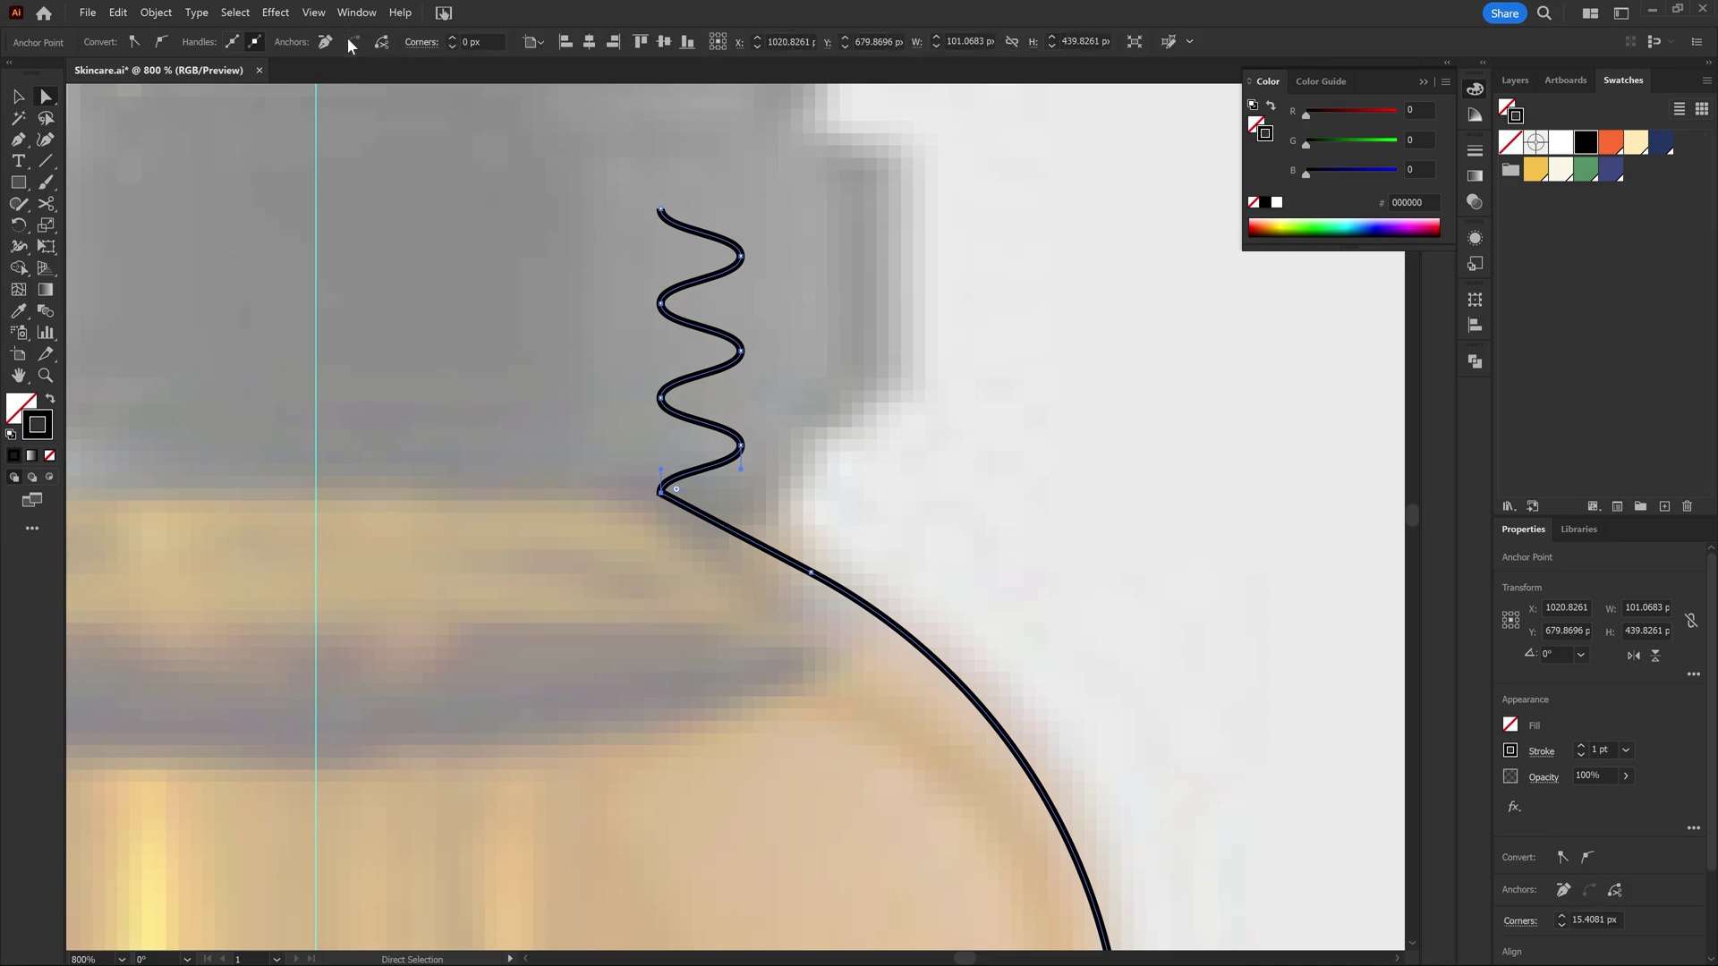
left_click_drag(678, 490, 703, 492)
left_click(678, 336)
scroll(677, 337, "down", 5, "alt")
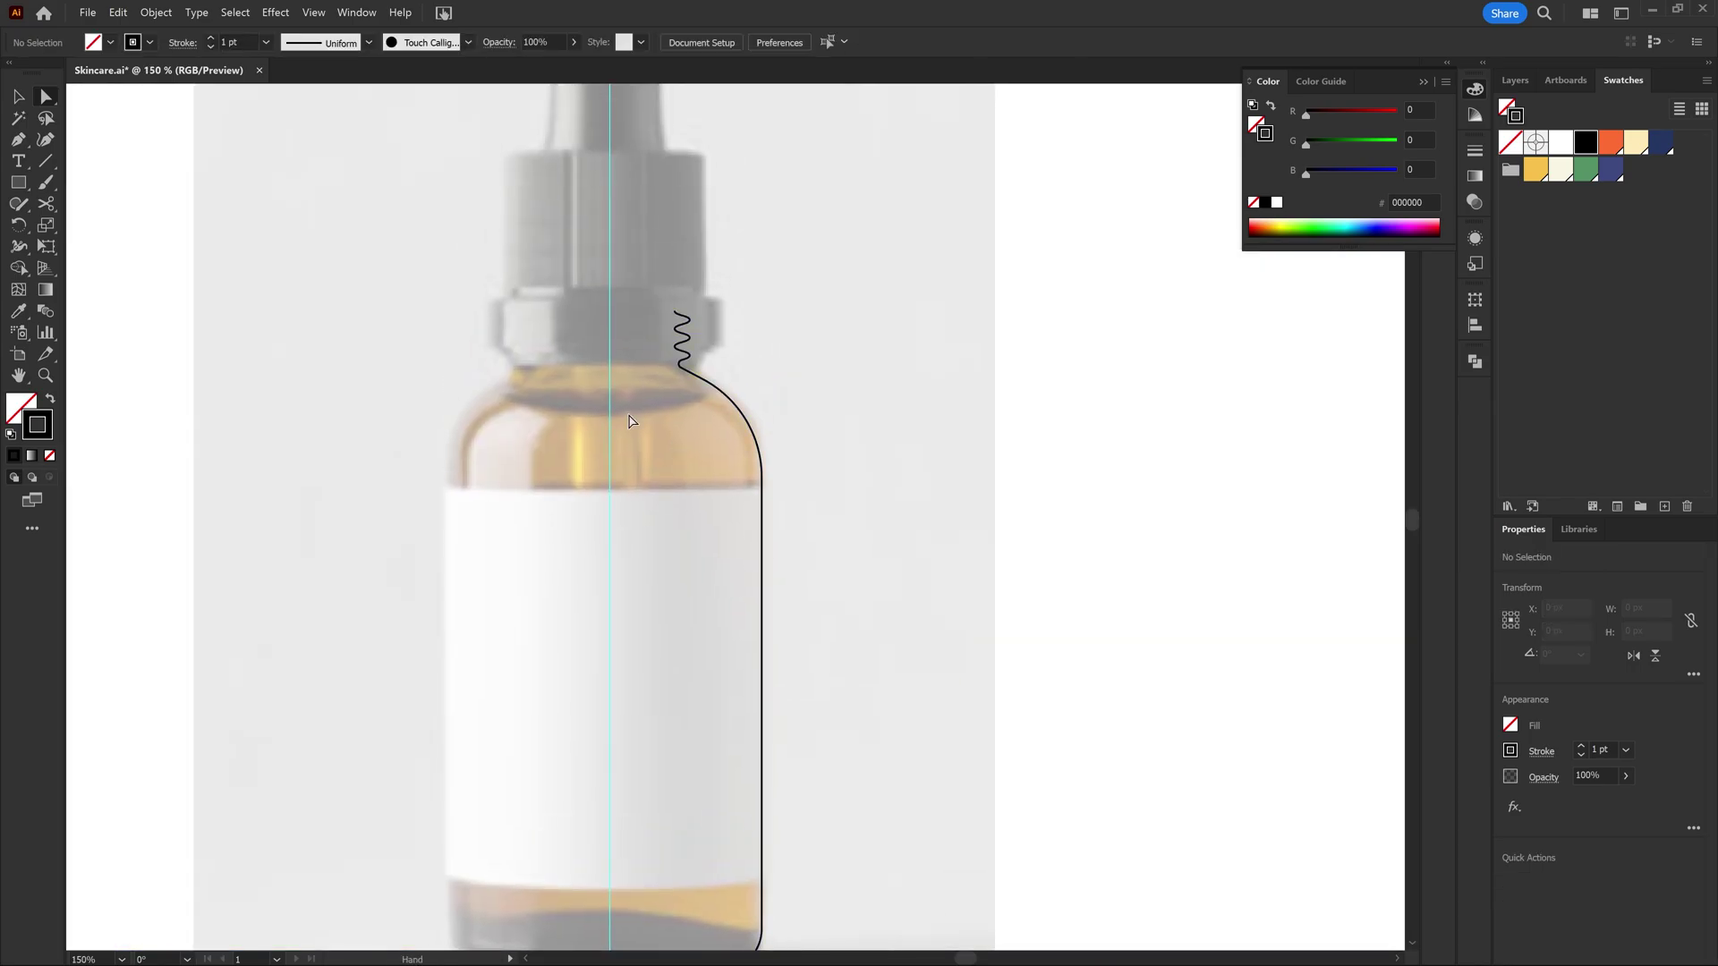
Step: Draw the dropper's right half-profile with straight segments, from the bulb top on the center guide down the side of the cap
left_click(16, 96)
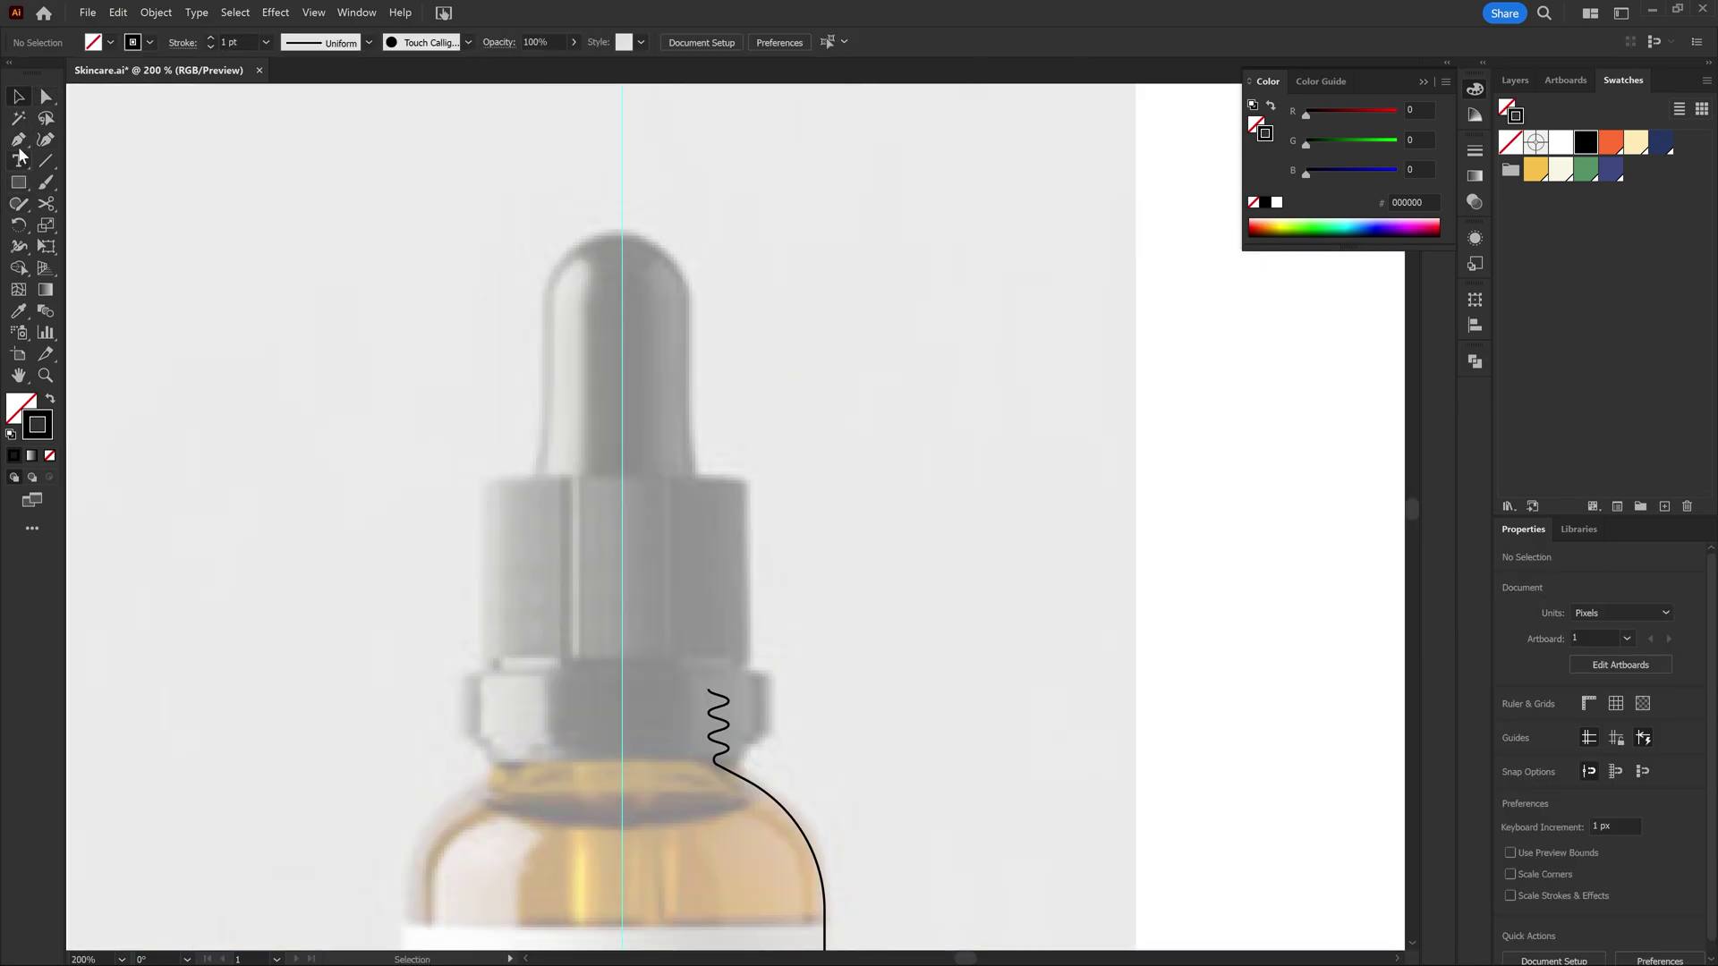
left_click(19, 141)
left_click_drag(647, 324, 618, 337)
scroll(618, 298, "up", 1, "alt")
left_click_drag(606, 239, 613, 244)
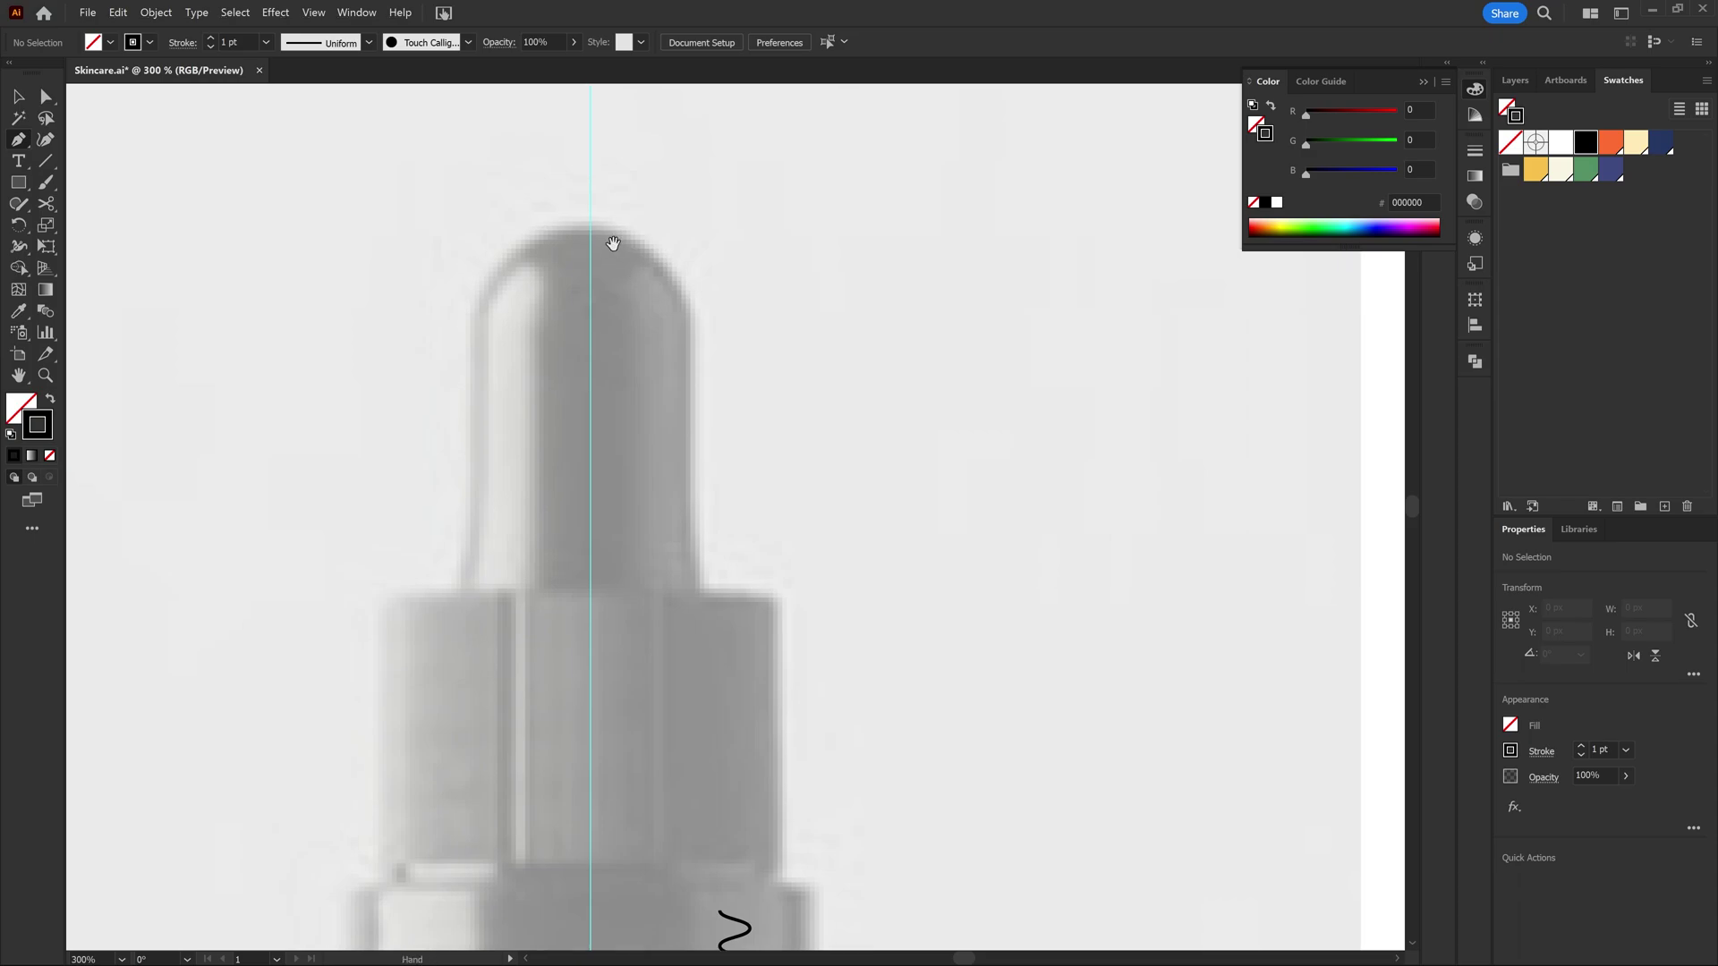
left_click(591, 224)
left_click(690, 224)
left_click(692, 591)
left_click(778, 591)
left_click_drag(816, 728, 800, 414)
left_click(762, 554)
scroll(769, 539, "up", 1, "alt")
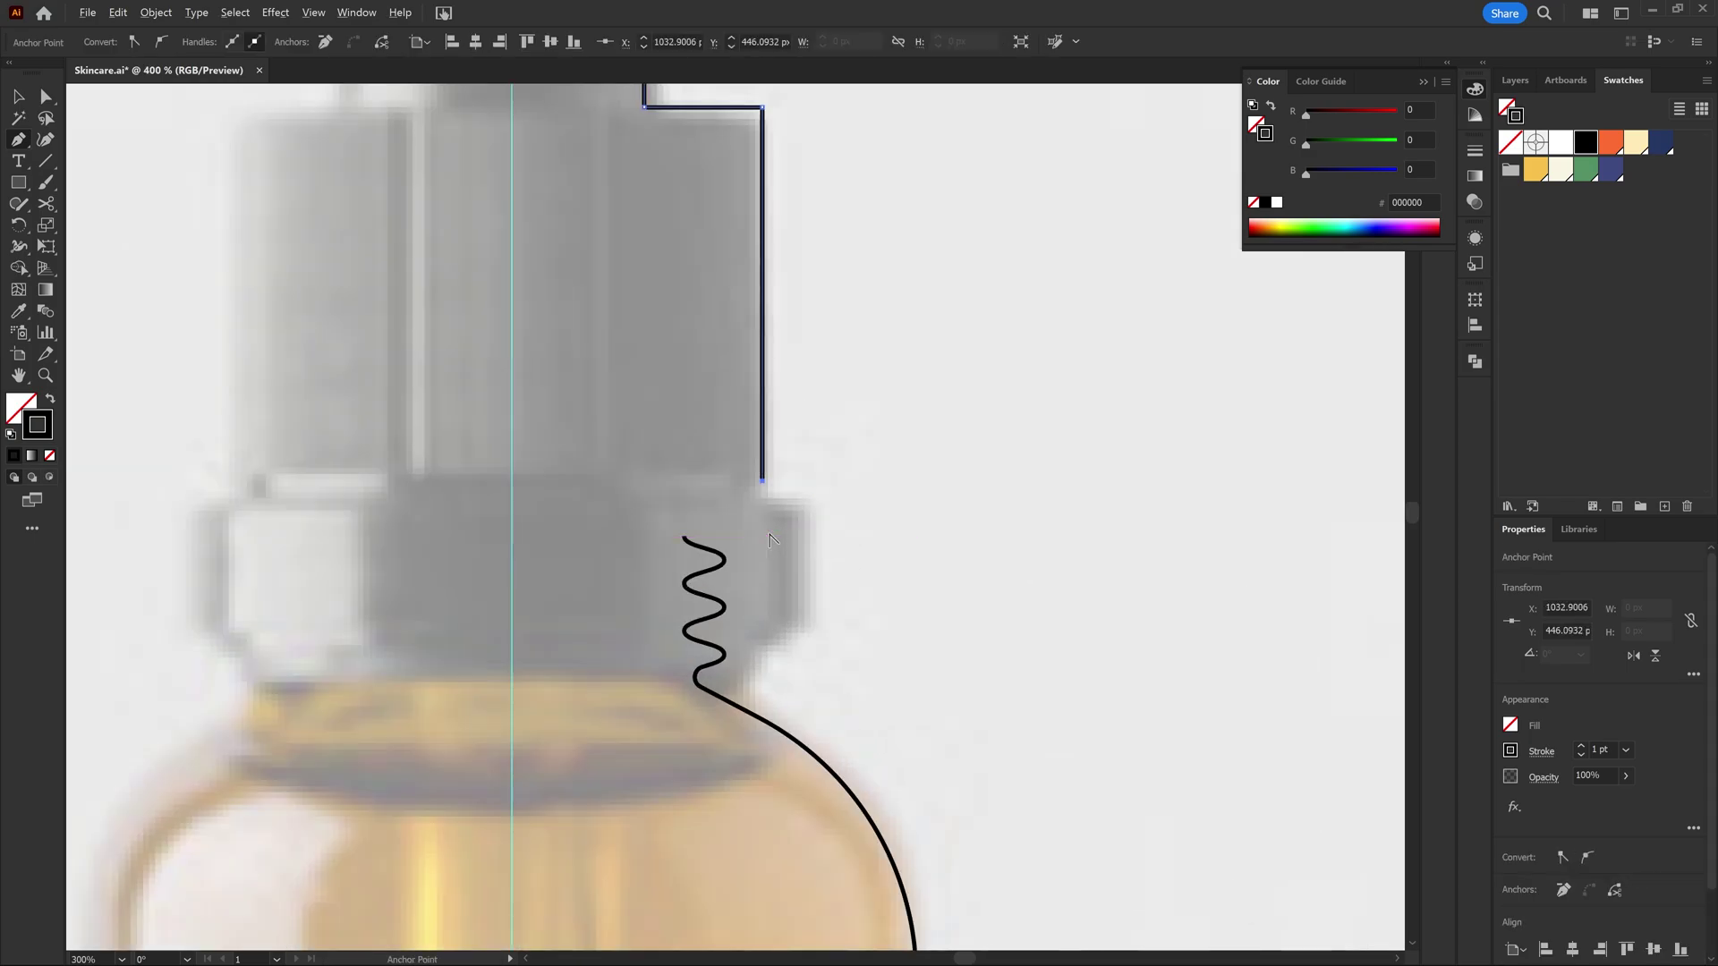
Step: Continue the dropper outline around the wider collar and down two small inward steps to the bottle neck, ending the open path
left_click(815, 481)
key("ctrl+=")
left_click(814, 626)
left_click(770, 627)
left_click(770, 647)
left_click(748, 647)
left_click(747, 674)
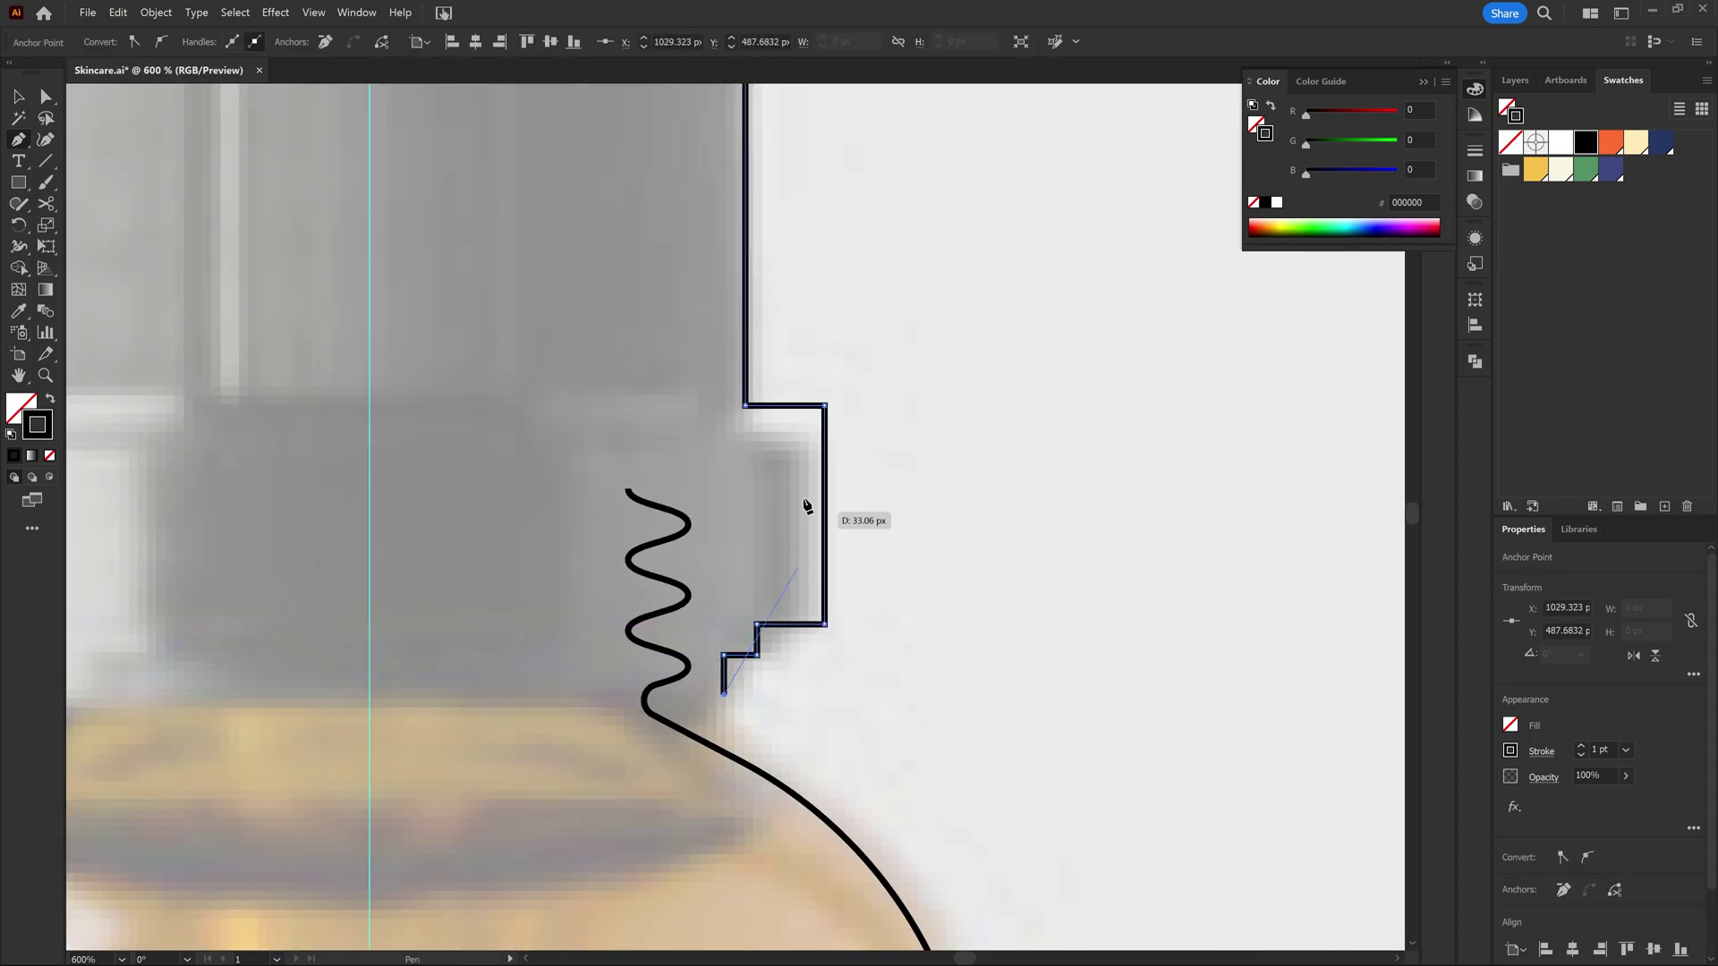
key("ctrl+minus")
key("ctrl+minus")
left_click(20, 98)
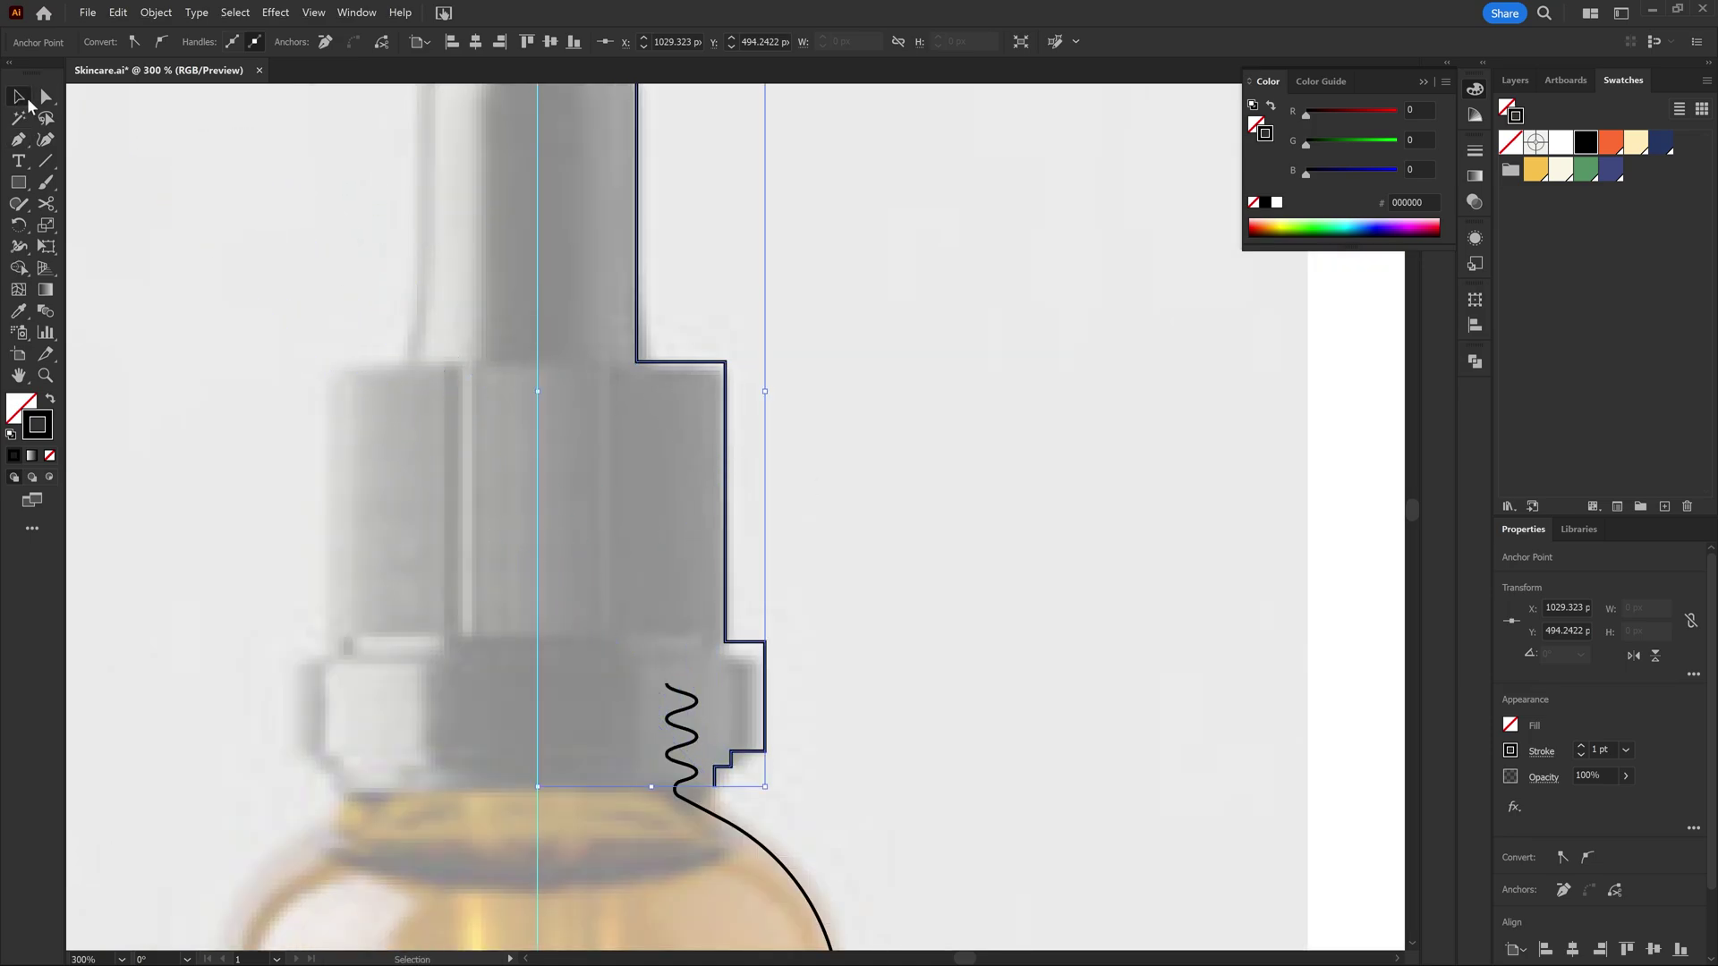
left_click(690, 180)
Step: Round the top corner of the dropper bulb into a full dome, following the photo
left_click_drag(690, 179, 733, 478)
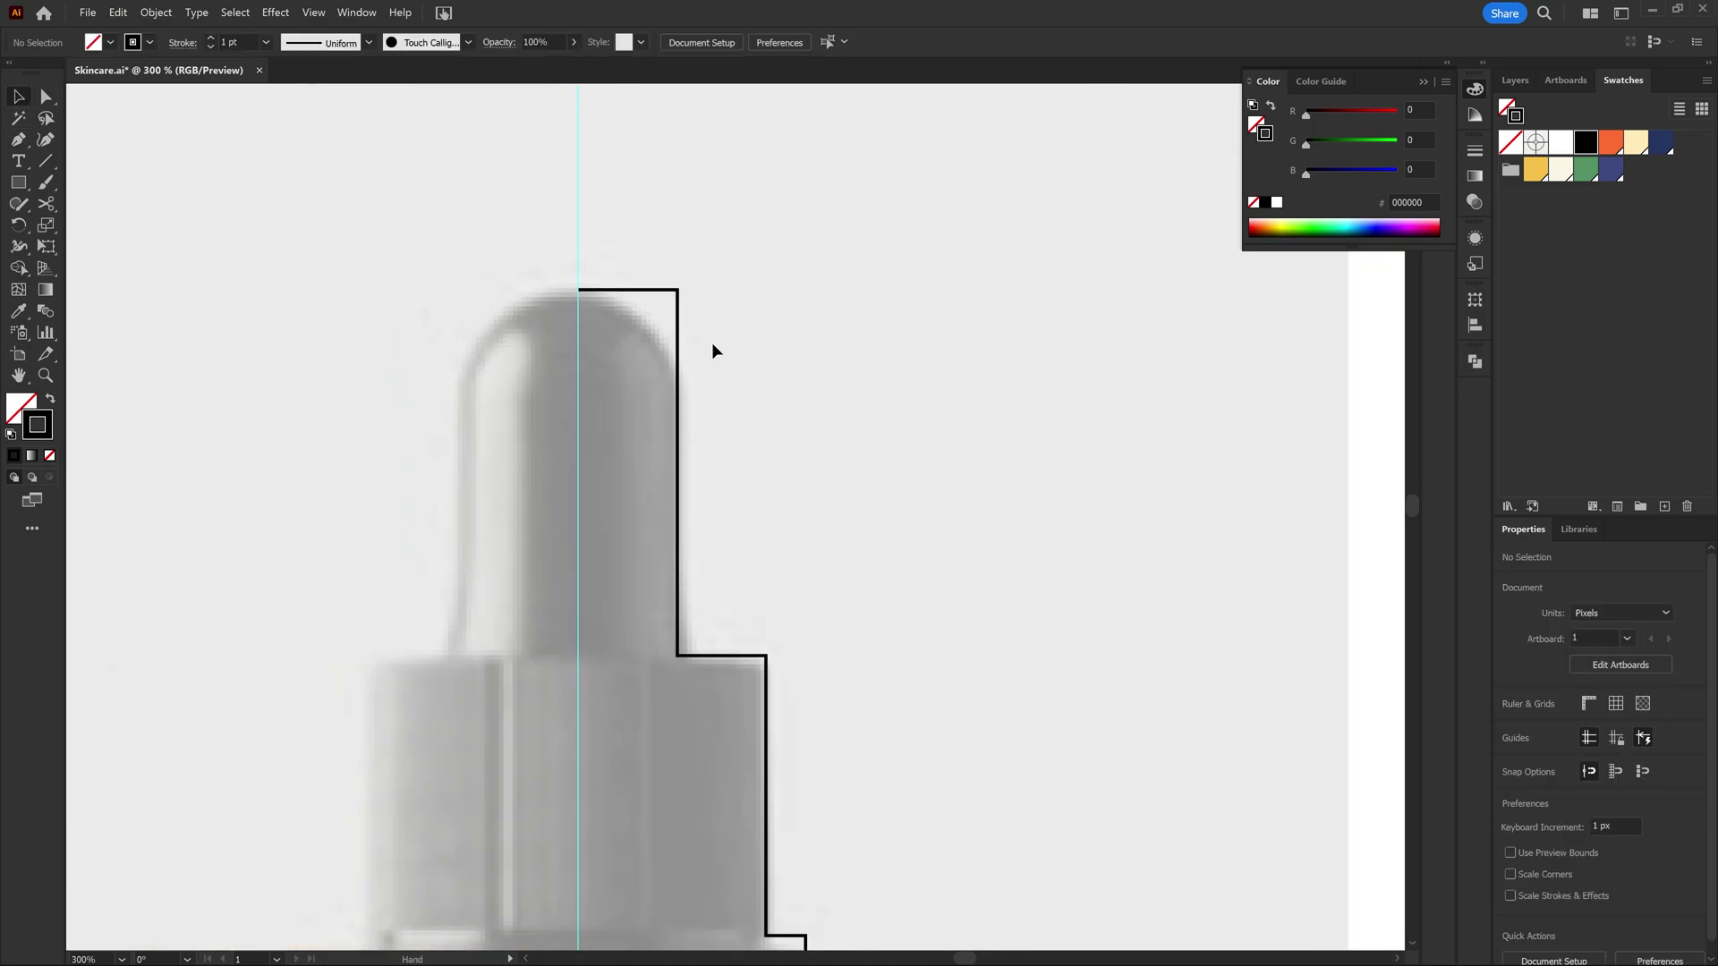
scroll(660, 282, "up", 1, "alt")
left_click_drag(636, 285, 633, 242)
left_click(46, 97)
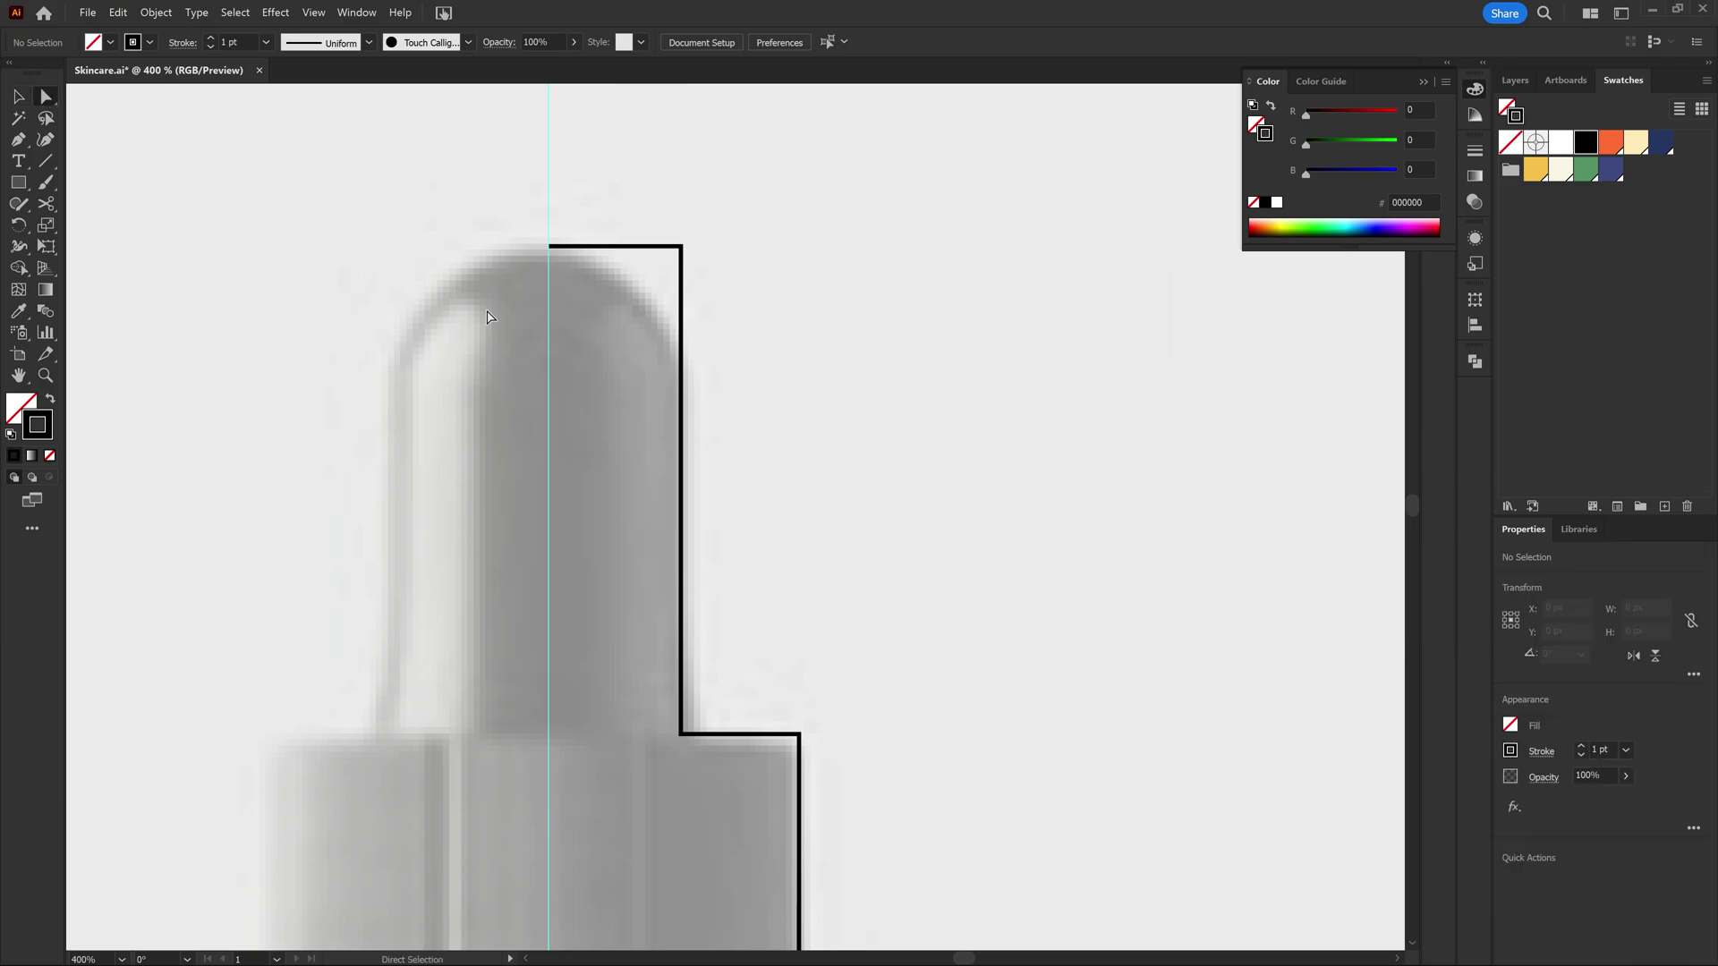
left_click_drag(487, 317, 476, 319)
left_click(670, 249)
left_click_drag(656, 263, 564, 362)
Step: Round the cap's upper outer corner and the small corners around the collar, following the photo
left_click_drag(752, 822, 725, 464)
scroll(718, 460, "down", 1, "alt")
left_click(749, 396)
left_click_drag(741, 404, 737, 411)
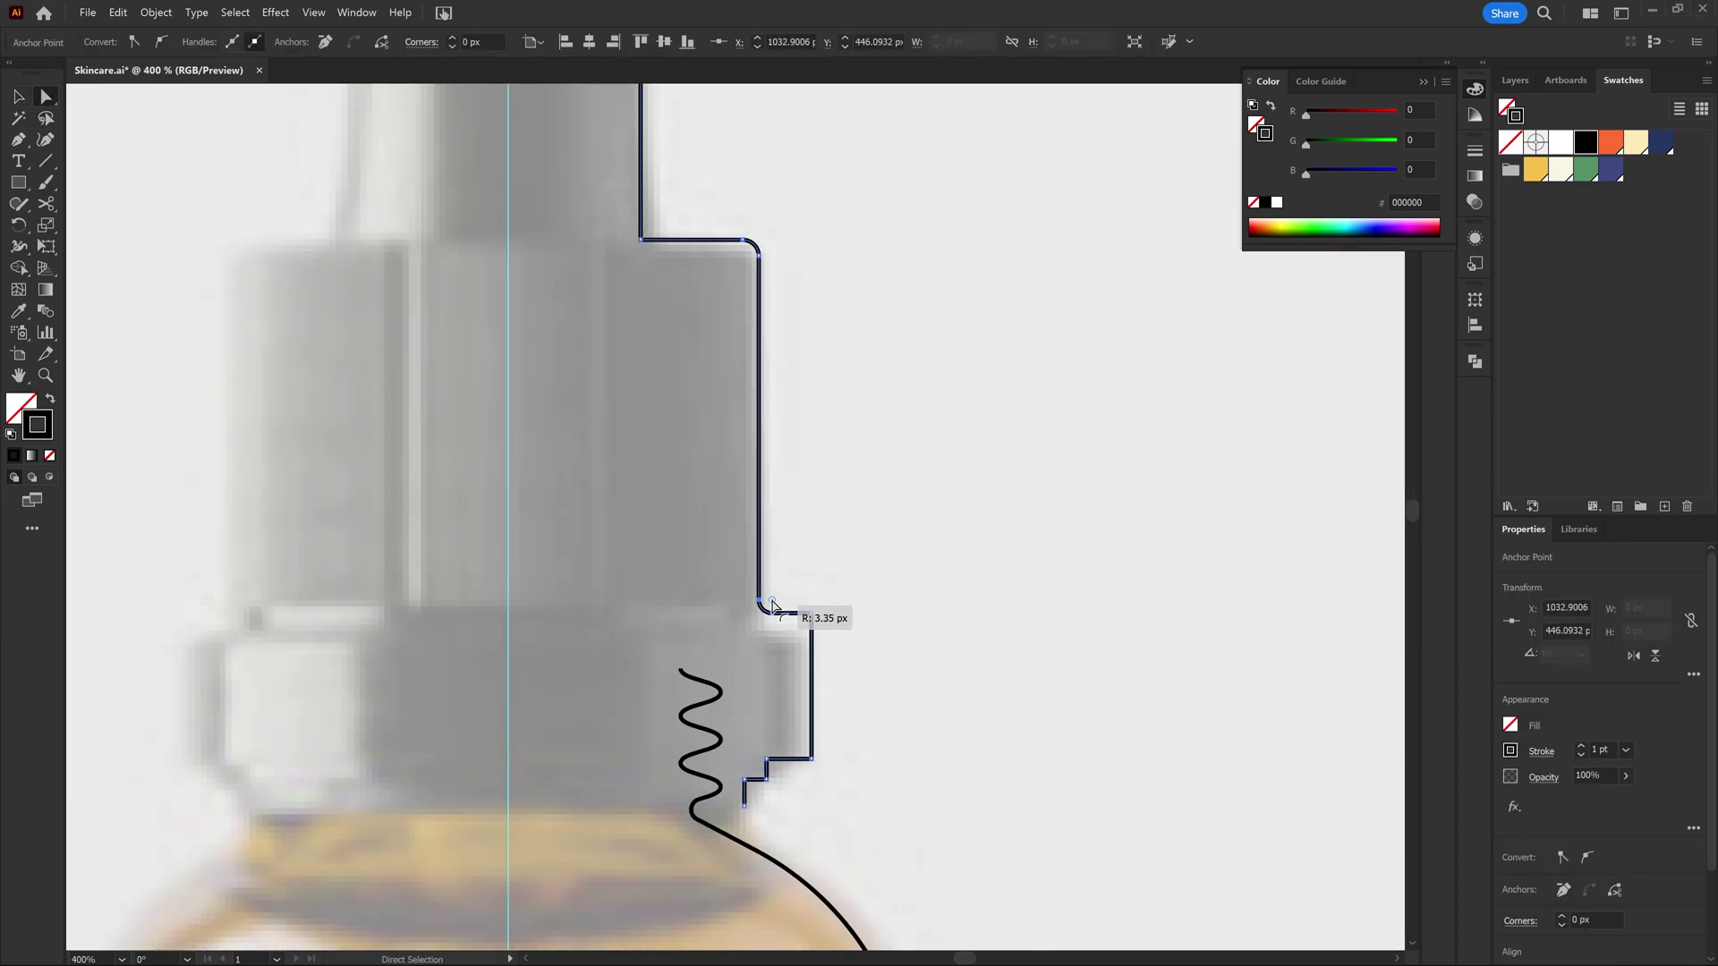
left_click_drag(842, 595, 743, 640)
scroll(732, 866, "up", 2, "alt")
left_click_drag(810, 660, 813, 668)
left_click(865, 680)
scroll(864, 680, "down", 2, "alt")
scroll(864, 680, "up", 5)
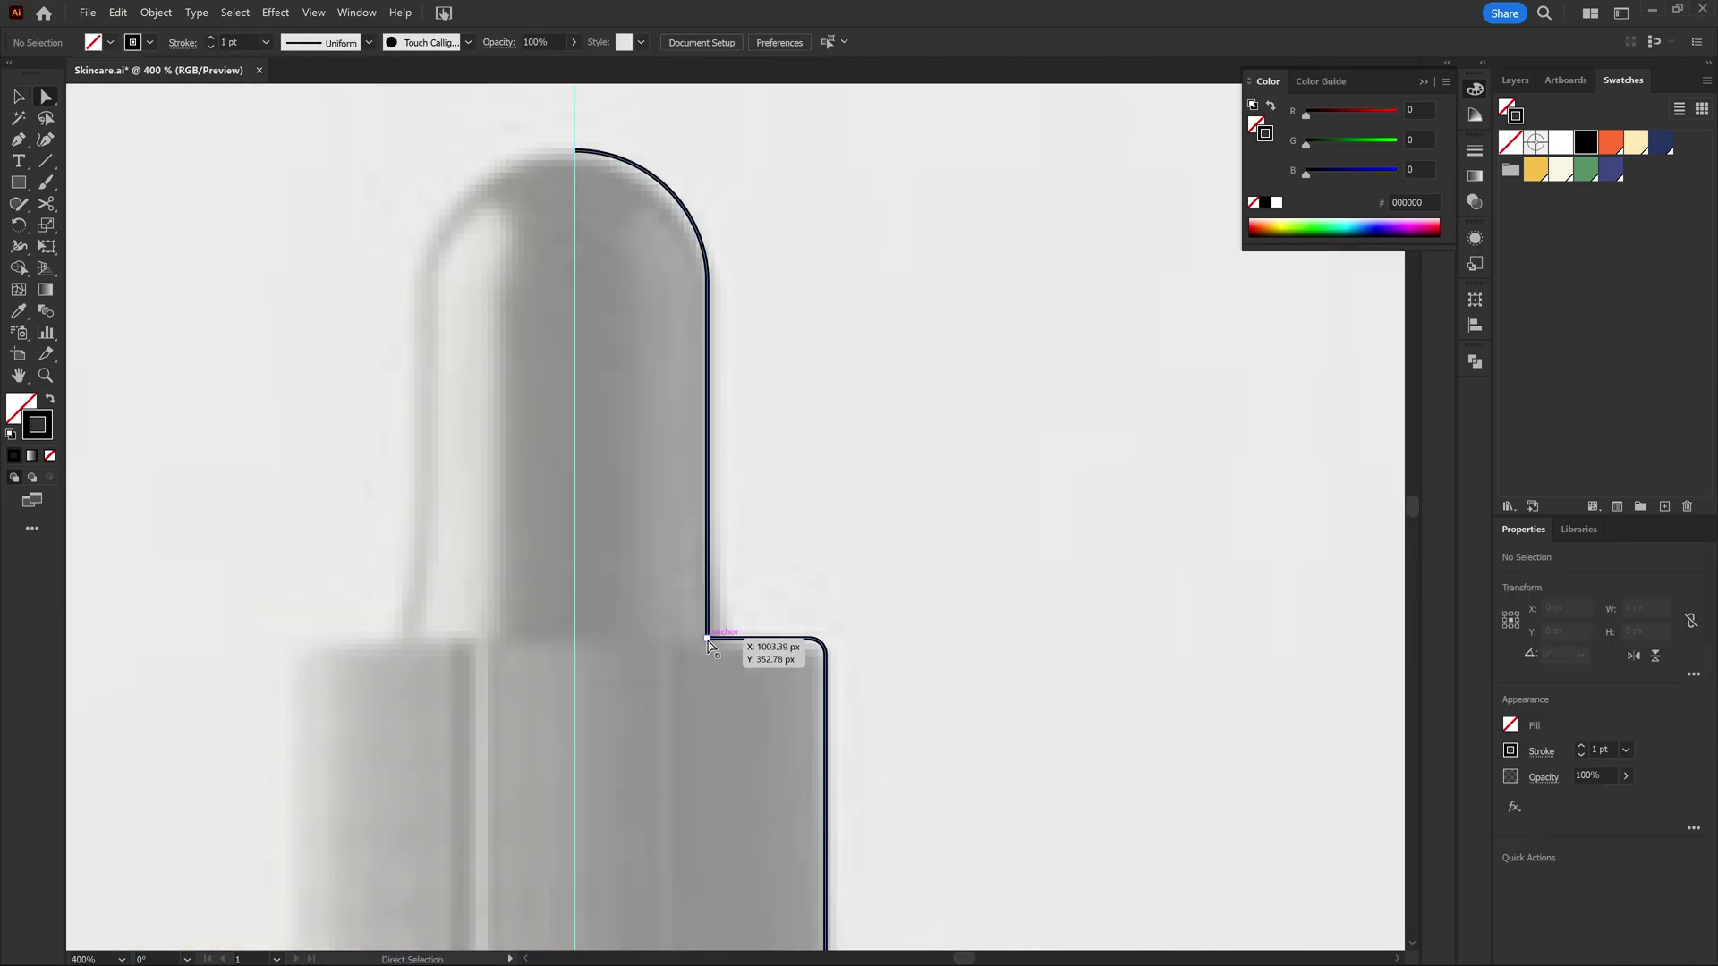
Step: Move the anchor point at the bulb's base 7 px outward along the top of the cap
left_click(708, 640)
key("Right")
key("Right")
key("Right")
key("Right")
key("Right")
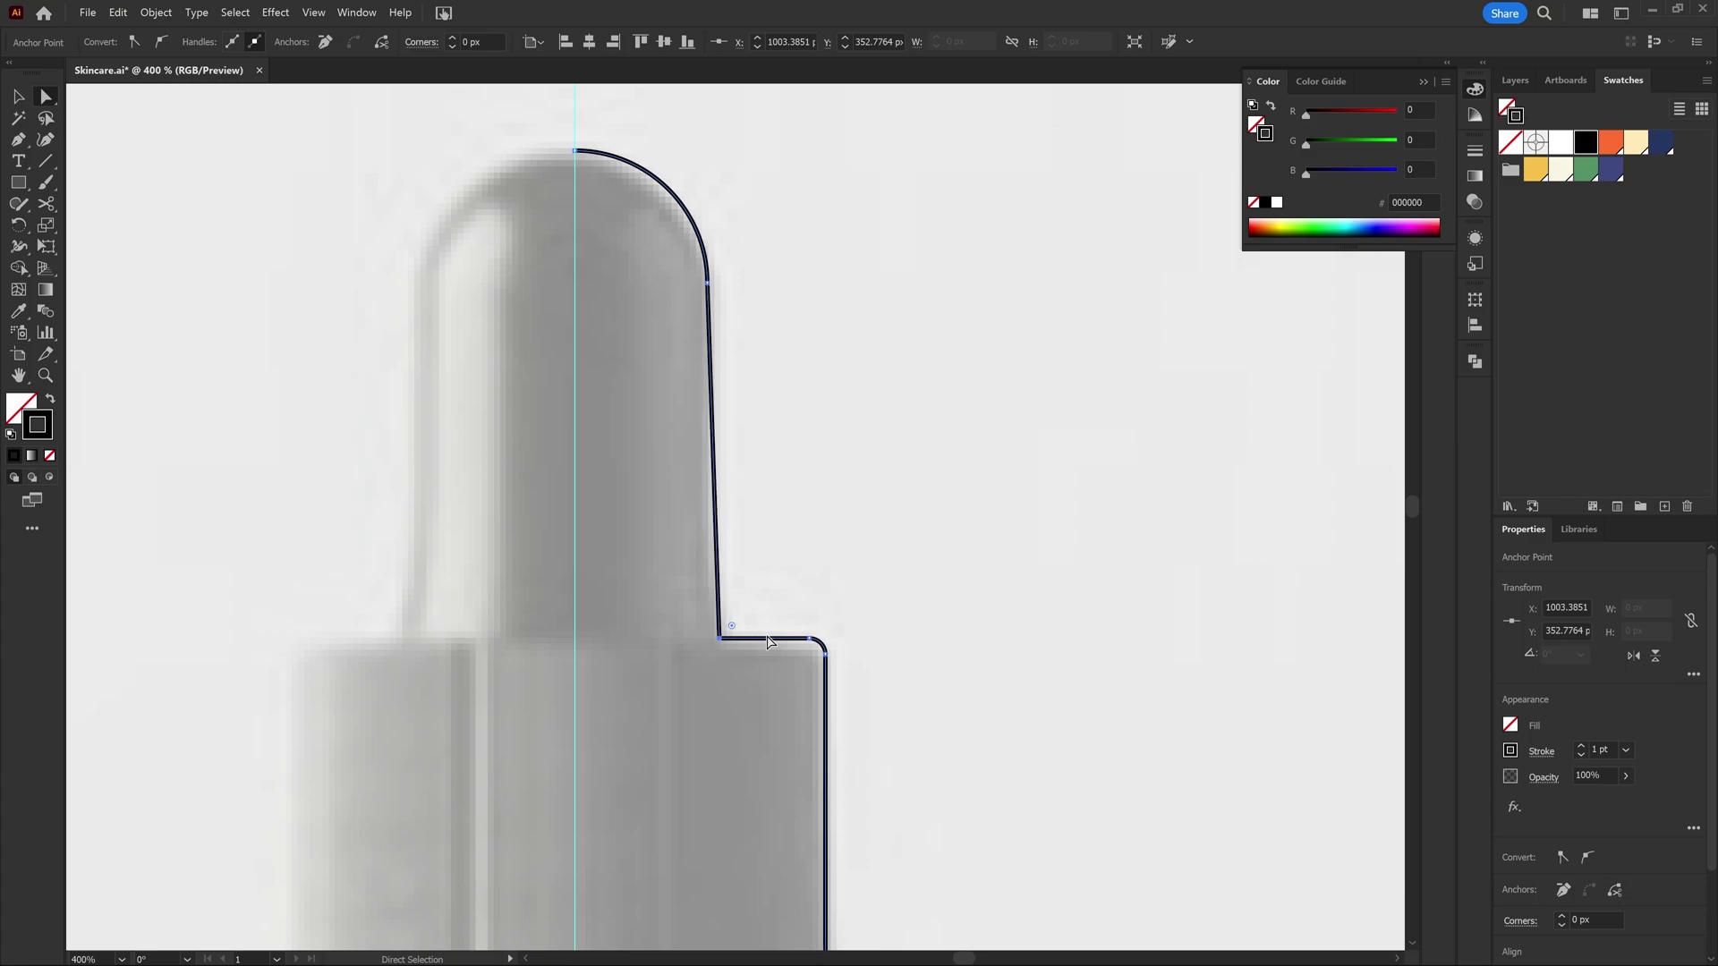
key("Right")
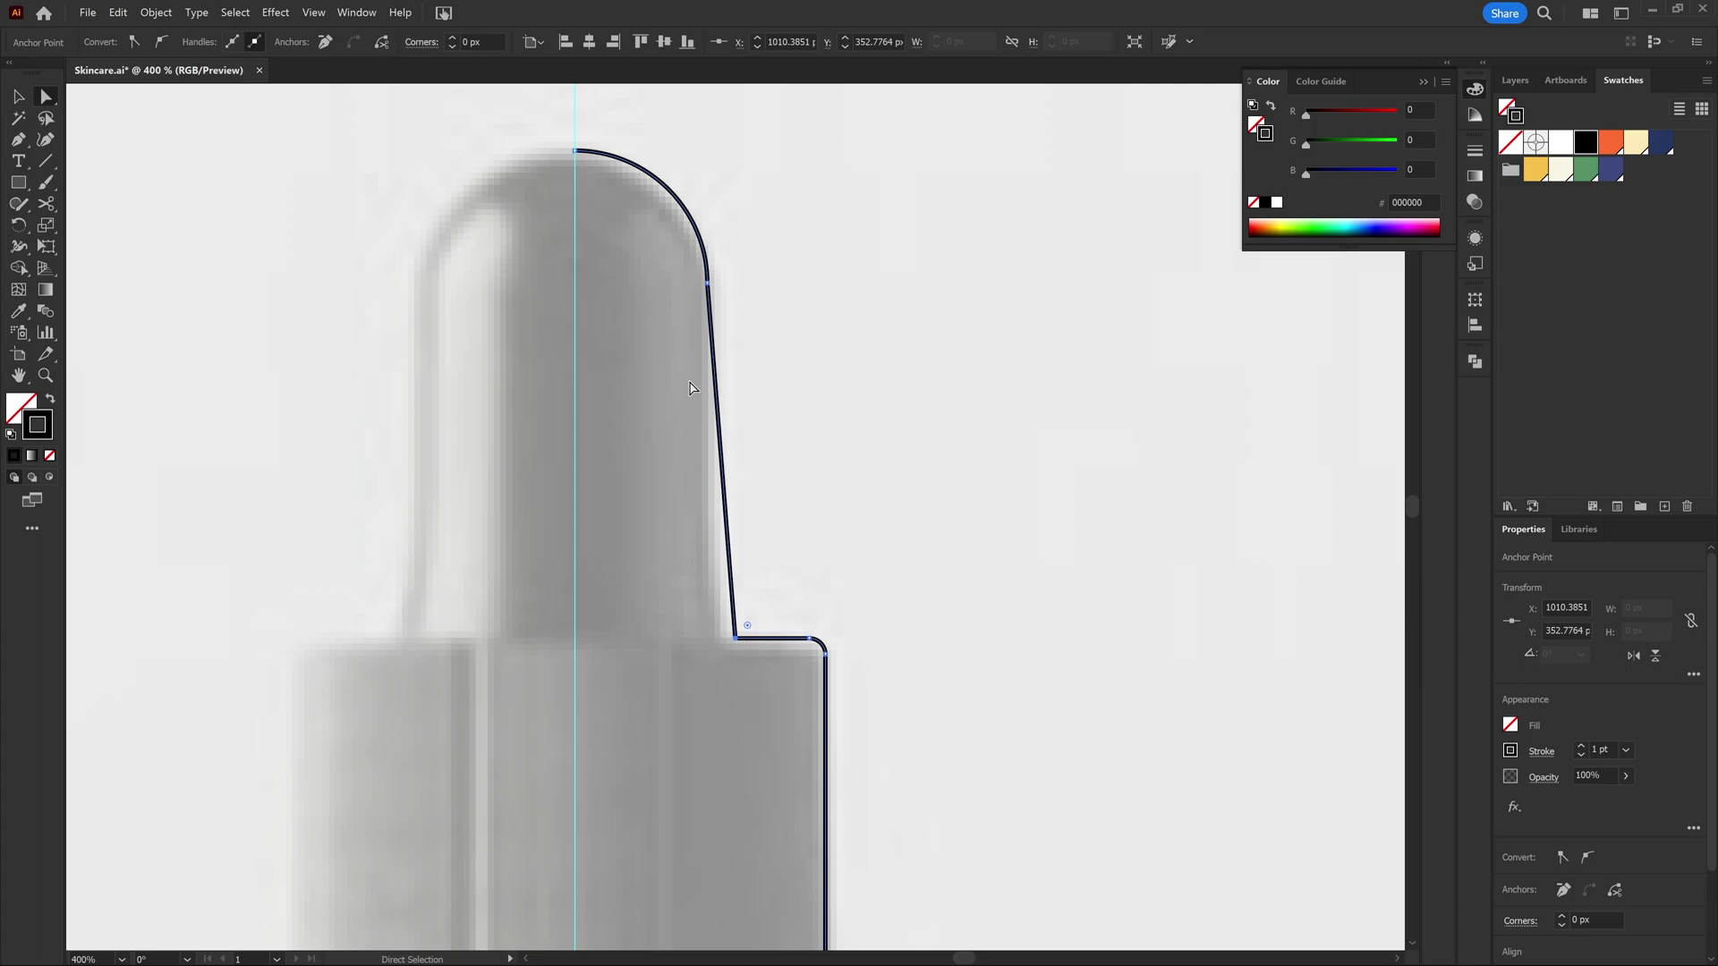
Step: Bend the bulb's slanted side inward into a curve matching the photo and soften its corner at the cap
left_click(12, 143)
key("ctrl+=")
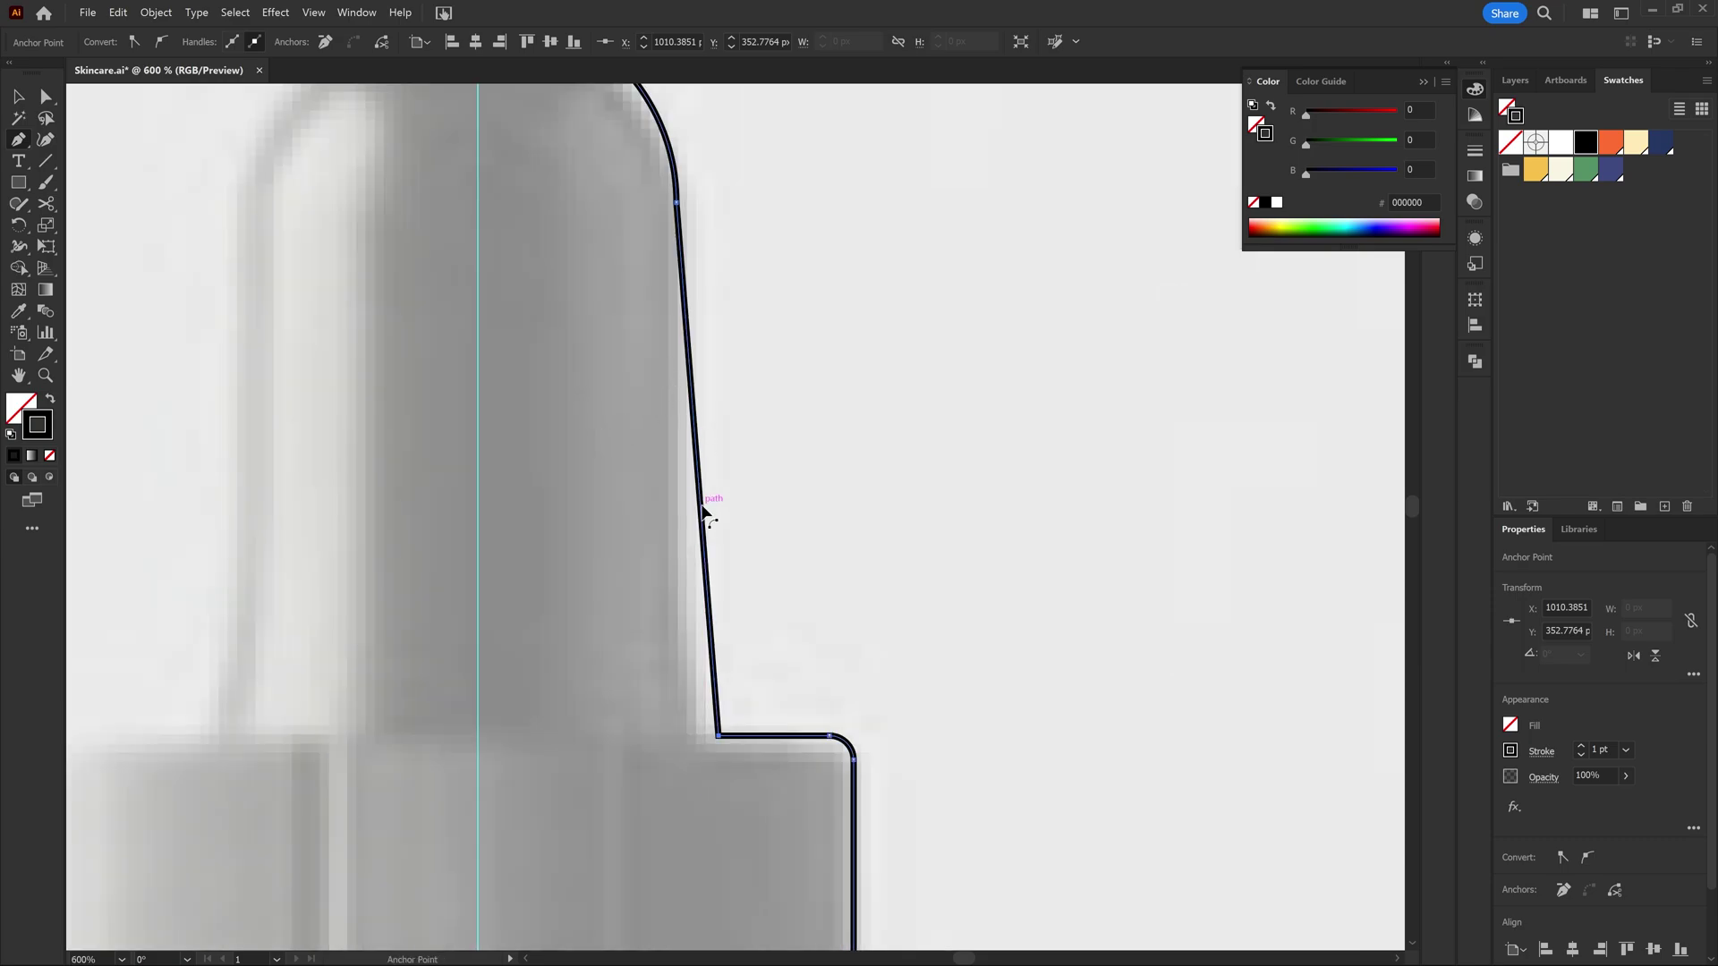
left_click_drag(705, 513, 687, 485)
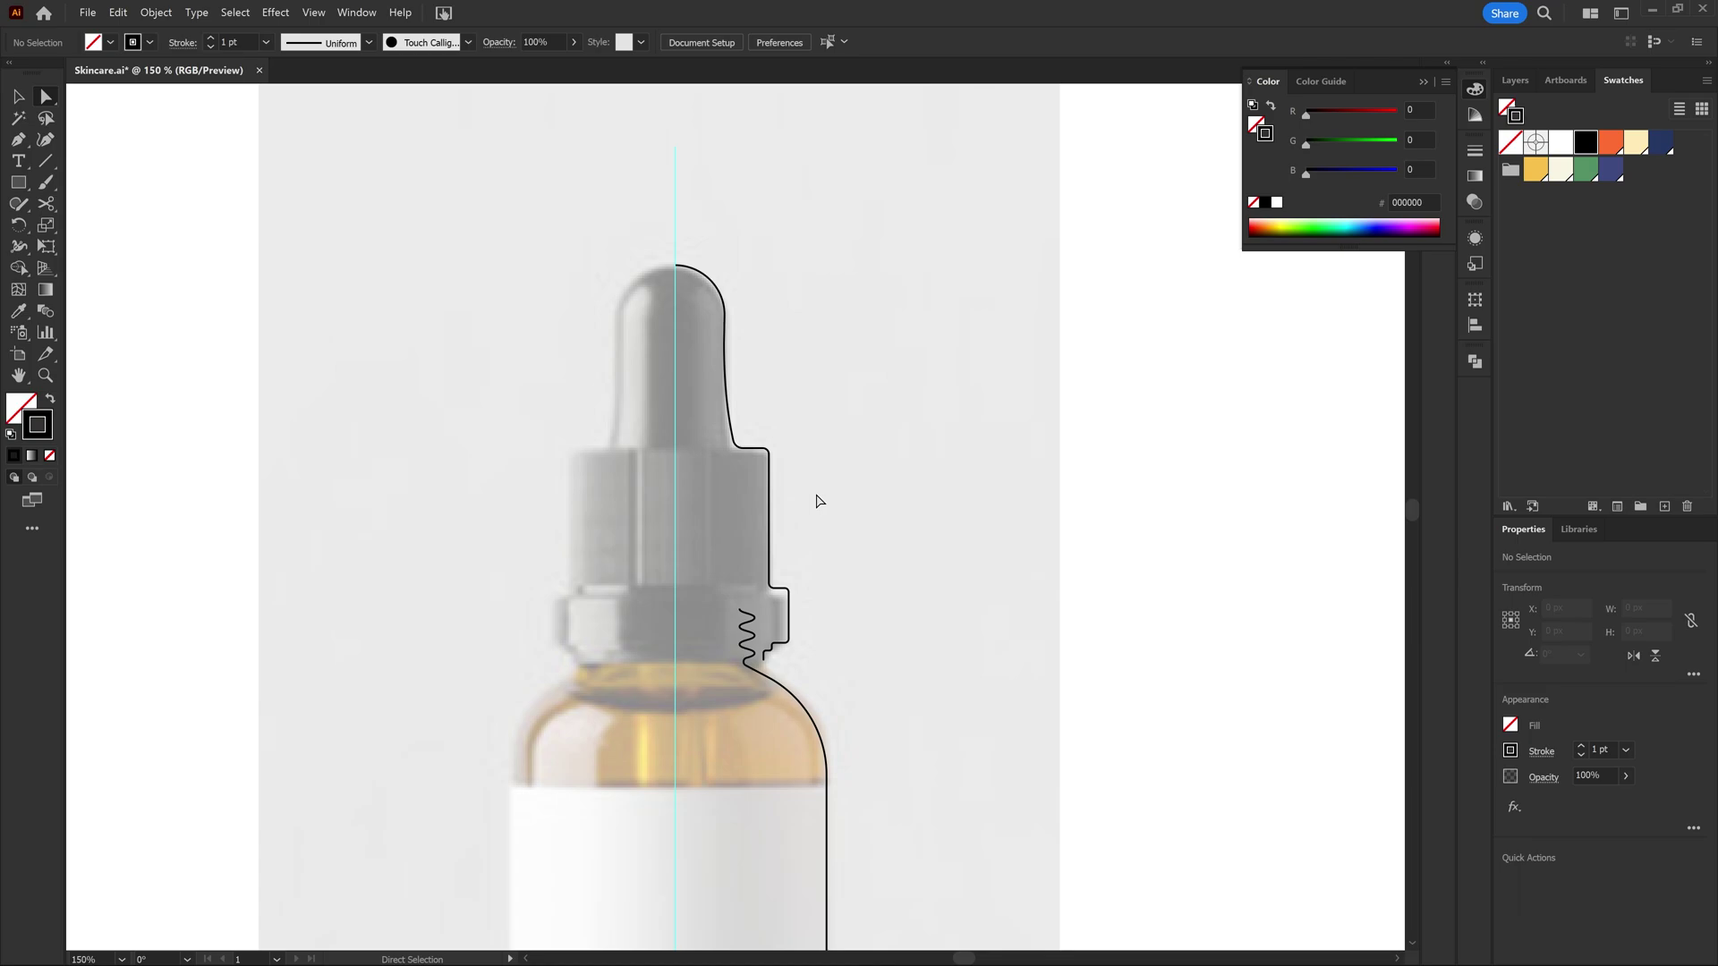
Step: Set the dropper outline's stroke to the yellow swatch and the bottle outline's stroke to the green swatch
key("v")
left_click_drag(822, 456, 802, 350)
scroll(772, 441, "down", 1, "alt")
left_click_drag(826, 415, 817, 399)
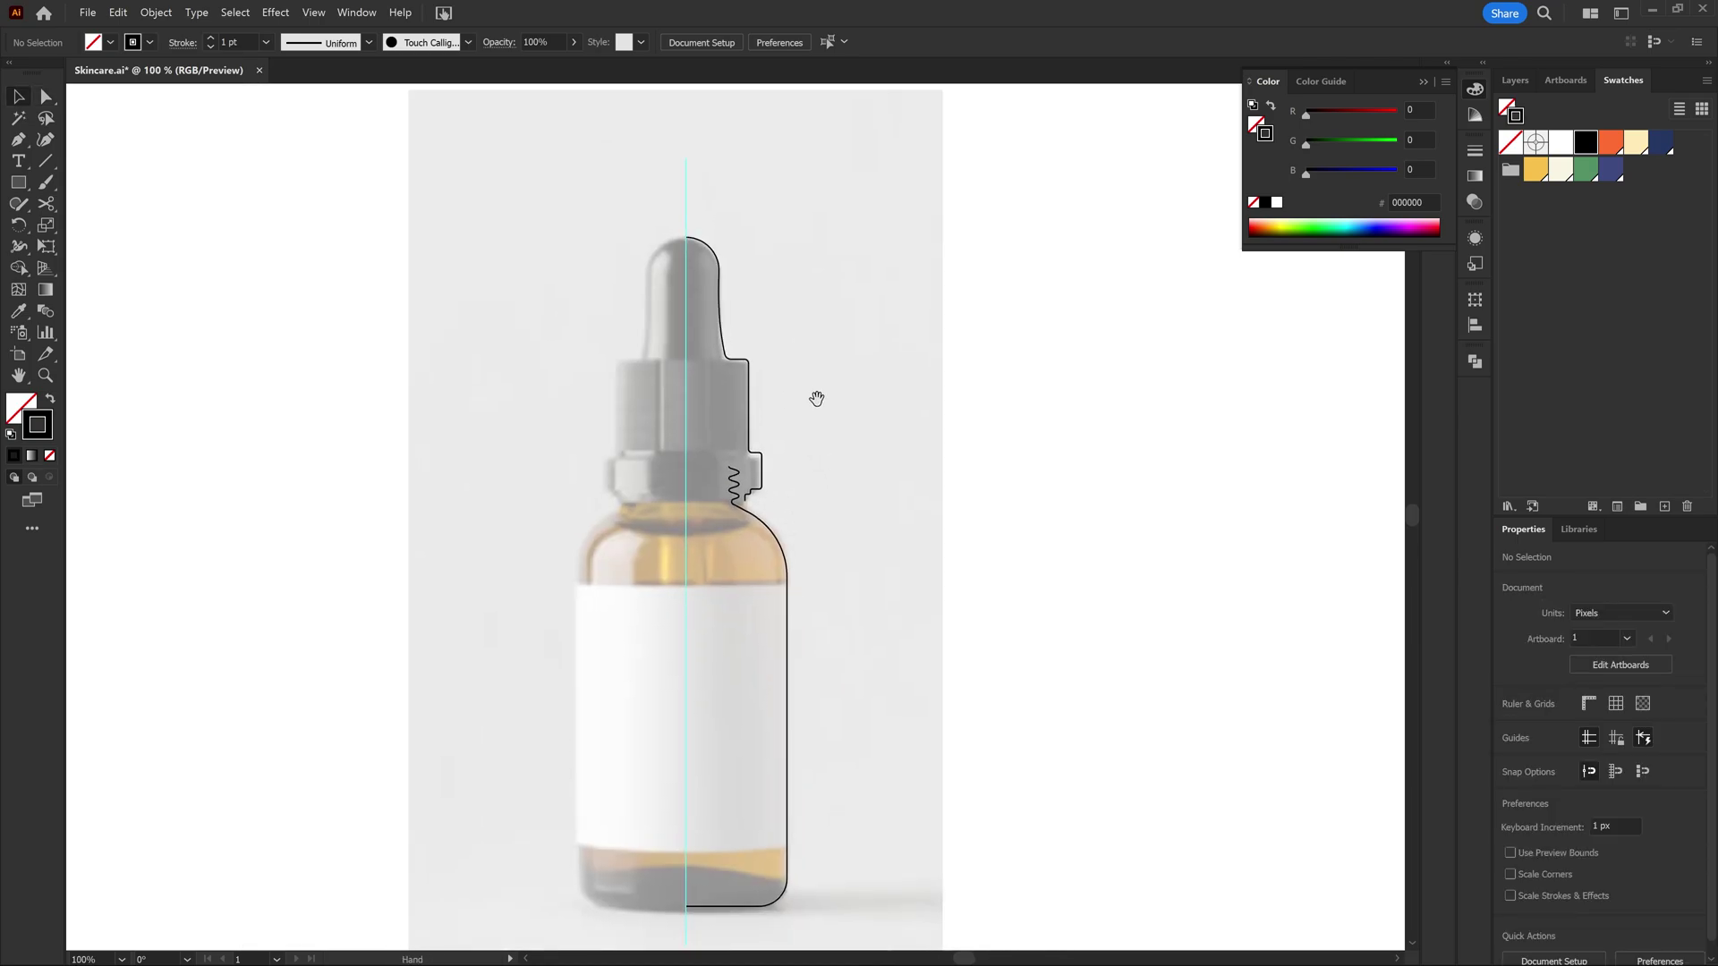
left_click(748, 385)
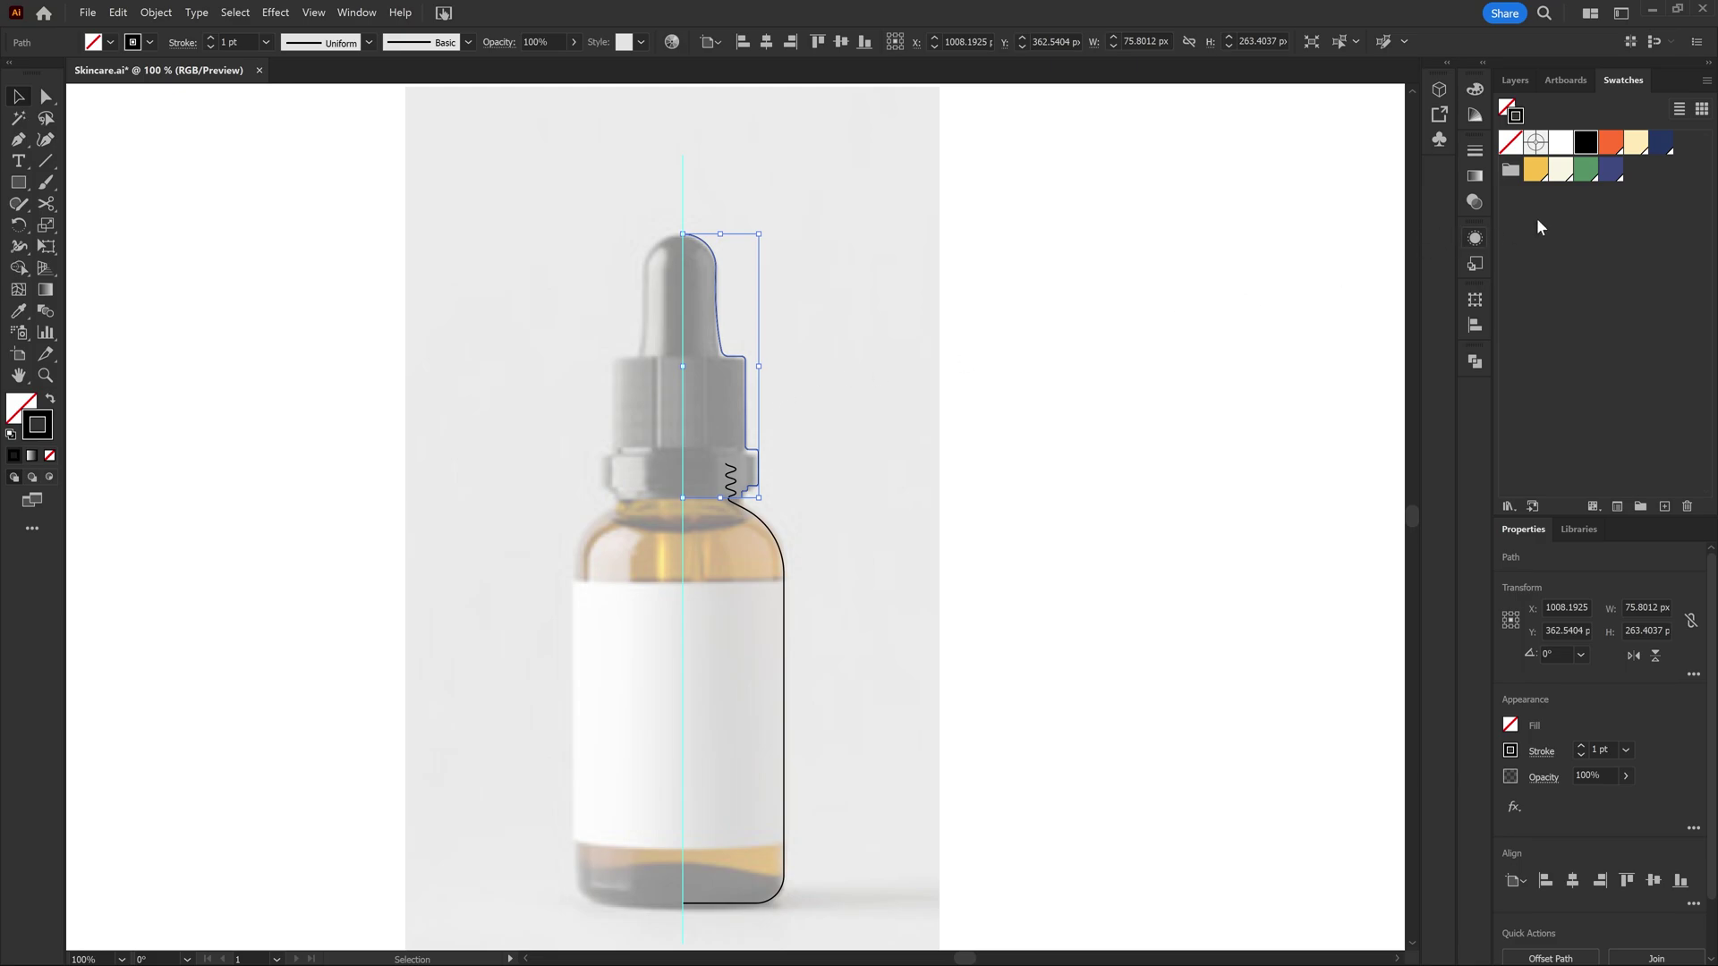
left_click(1532, 170)
left_click_drag(851, 567, 750, 676)
left_click(1584, 170)
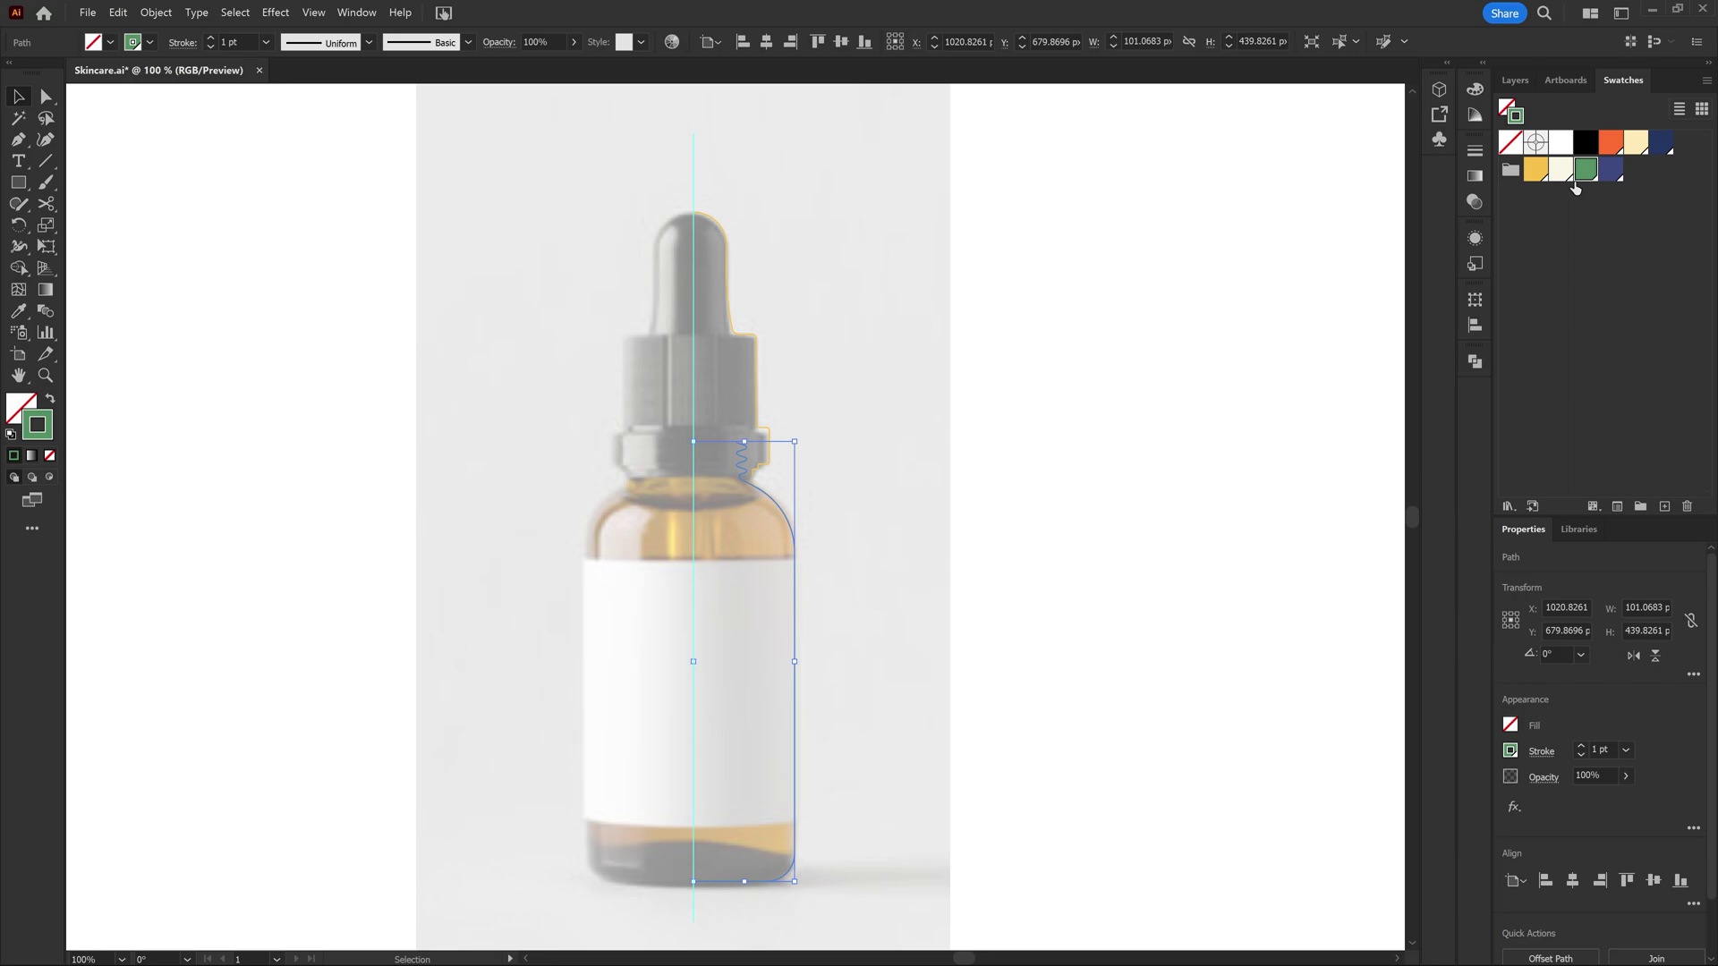
Step: Revolve the green bottle outline 360° around its left edge to form the 3D bottle
left_click(837, 329)
left_click_drag(838, 512, 727, 597)
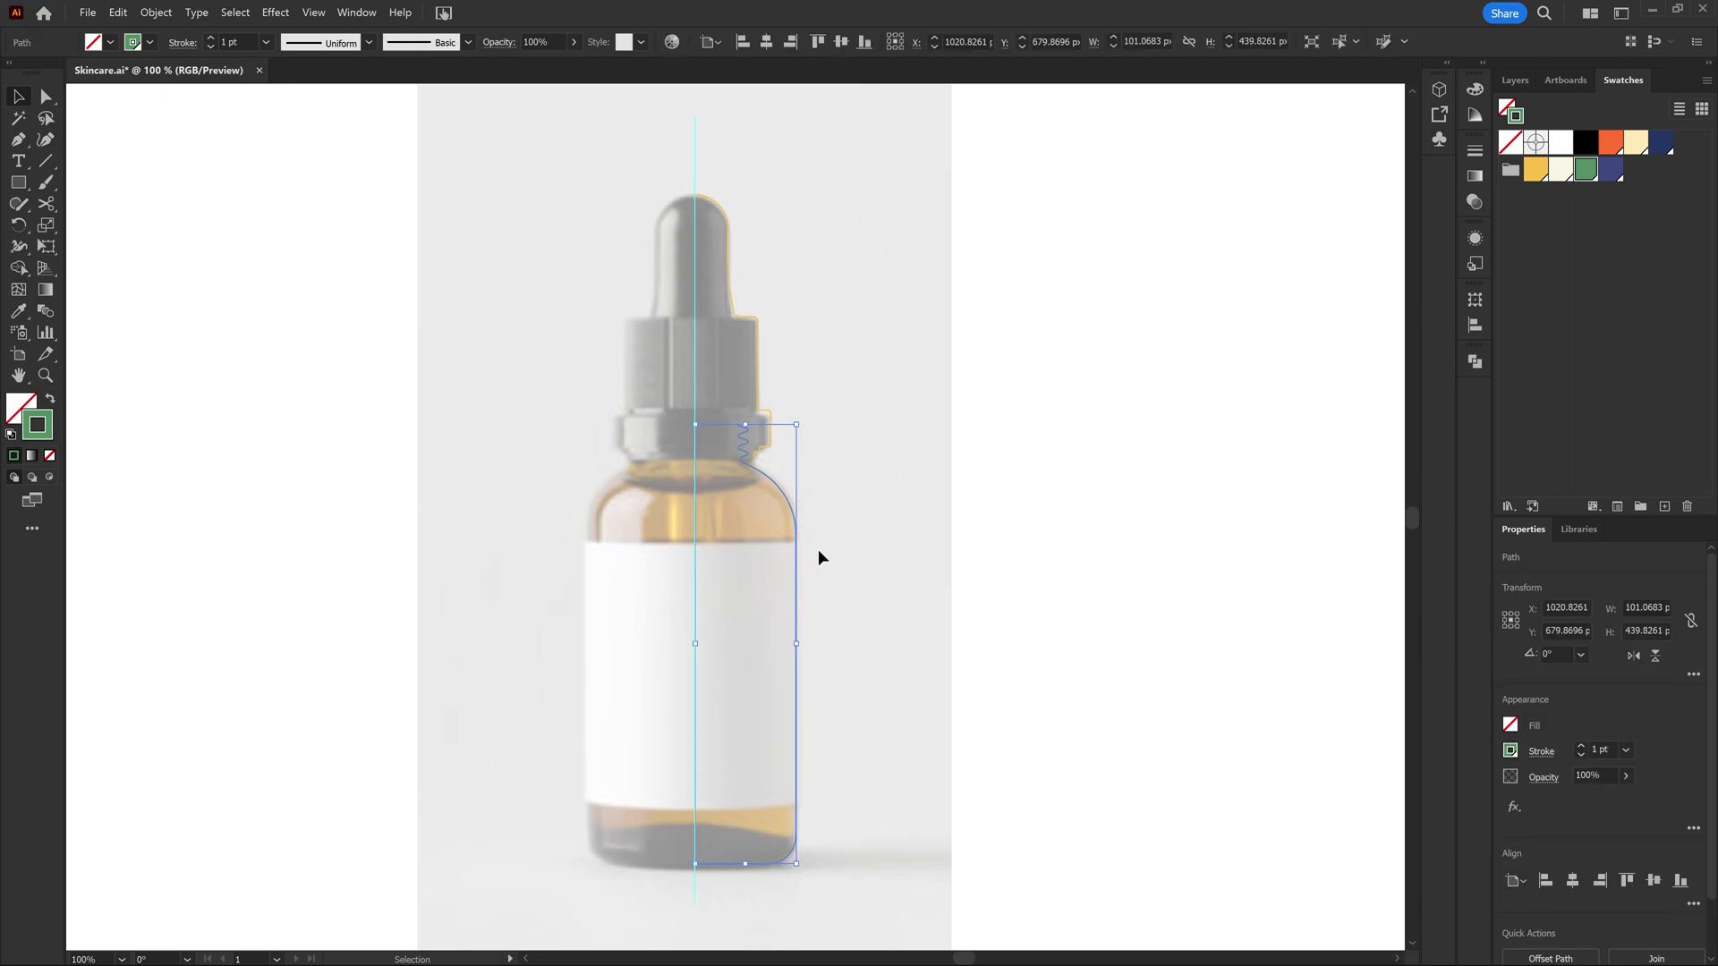
left_click(275, 14)
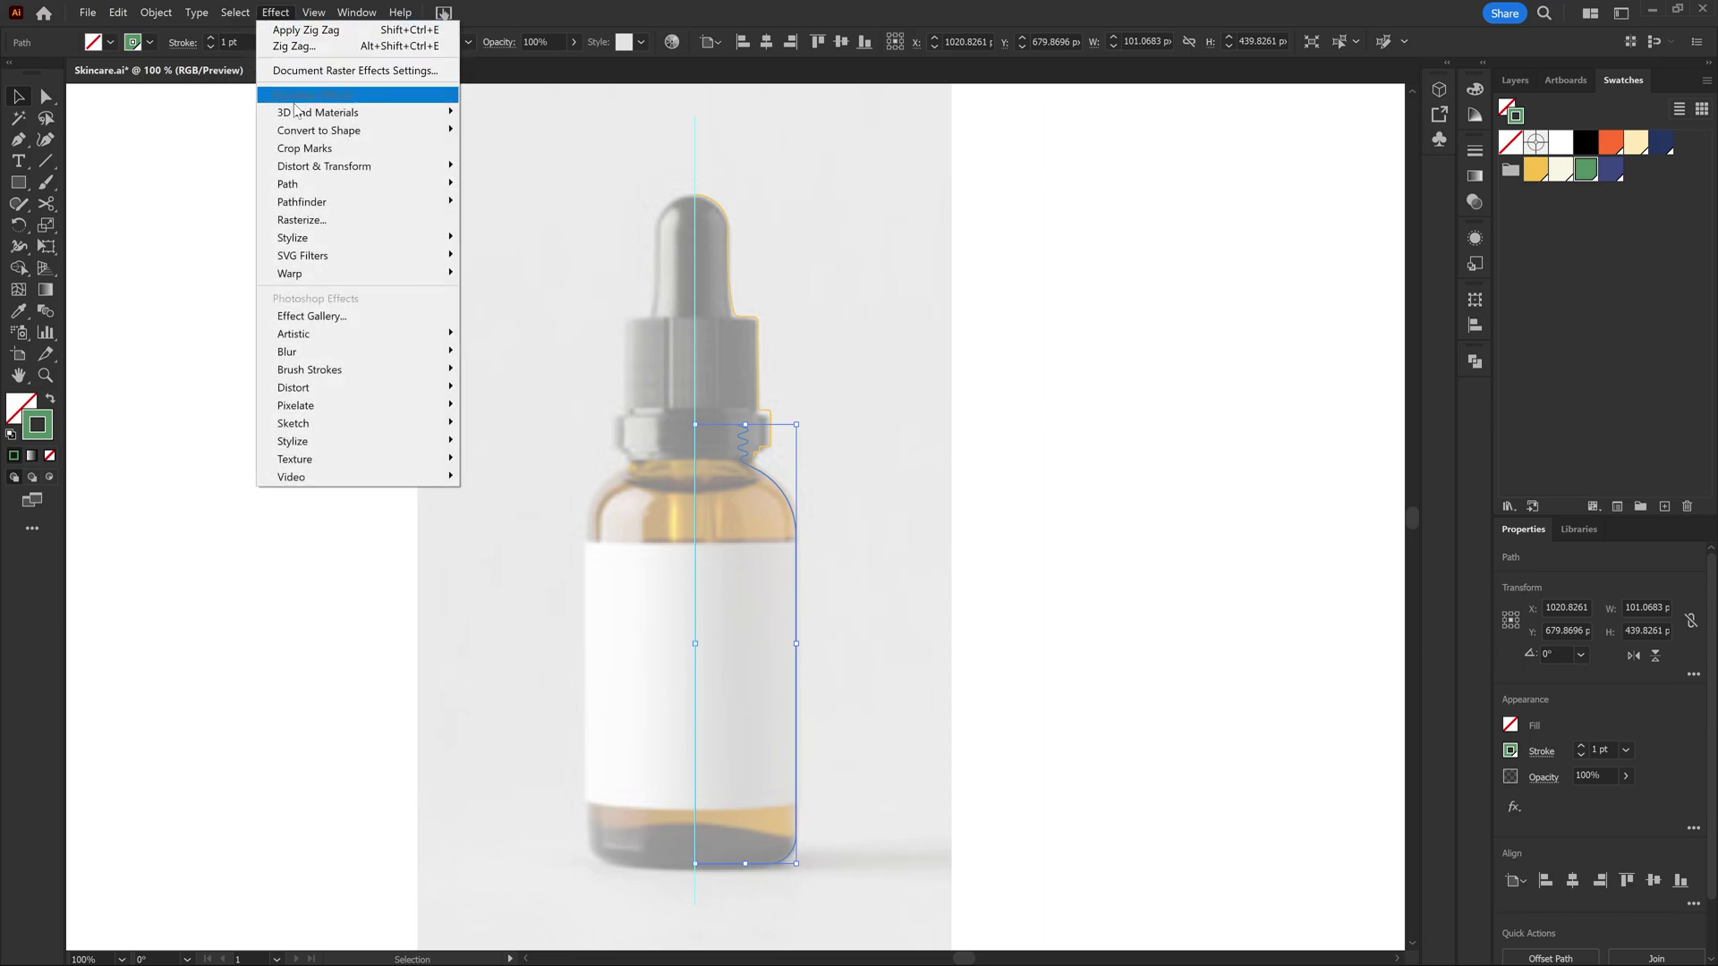
mouse_move(460, 115)
left_click(510, 132)
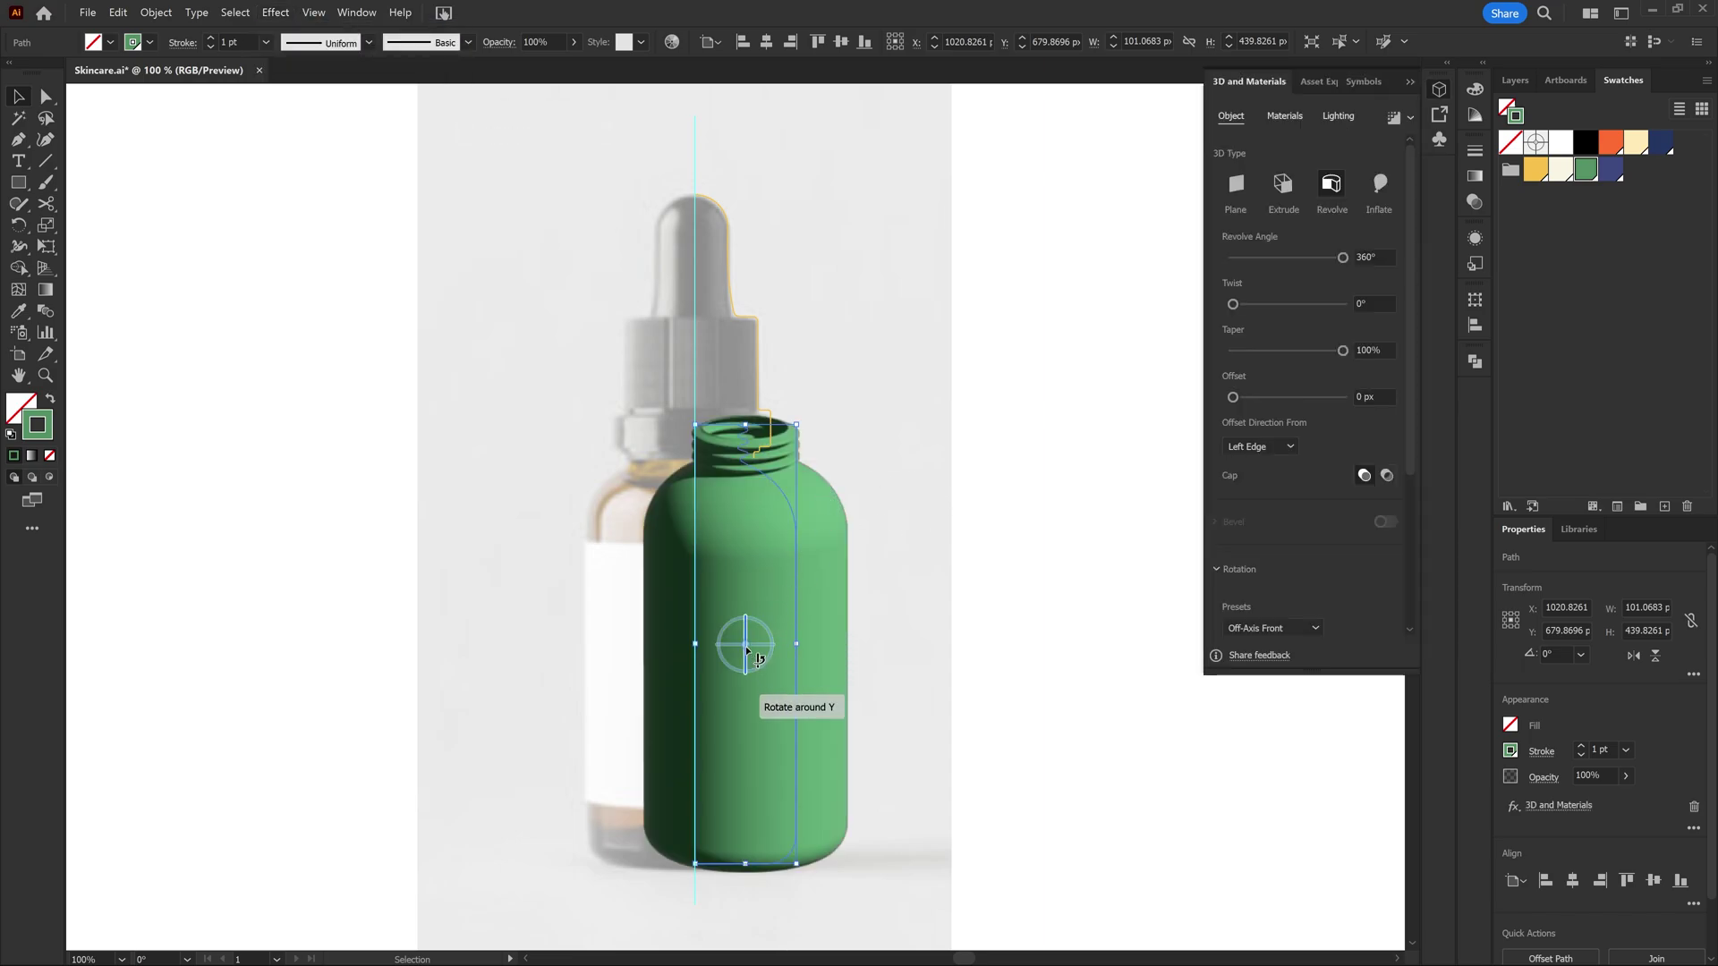
mouse_move(745, 673)
left_mouse_down()
mouse_move(793, 693)
mouse_move(748, 667)
left_mouse_up()
Step: Revolve the yellow dropper outline 360° around its left edge and lower the 3D dropper onto the bottle
left_click(730, 259)
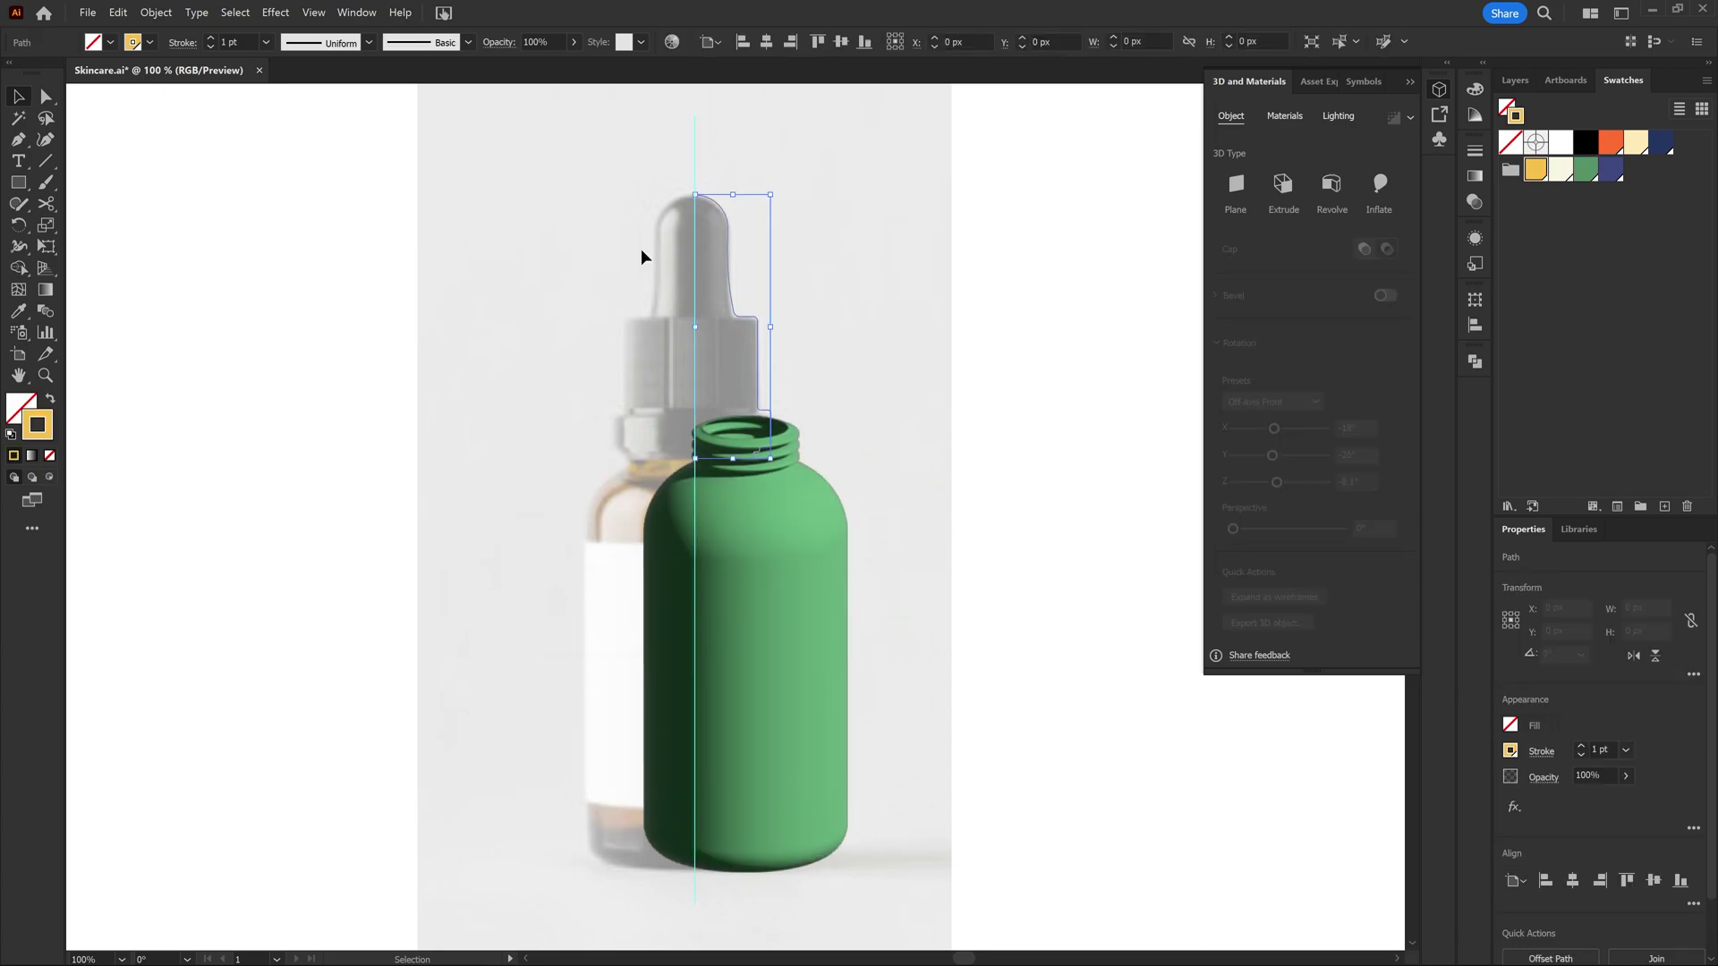
left_click(267, 13)
mouse_move(341, 112)
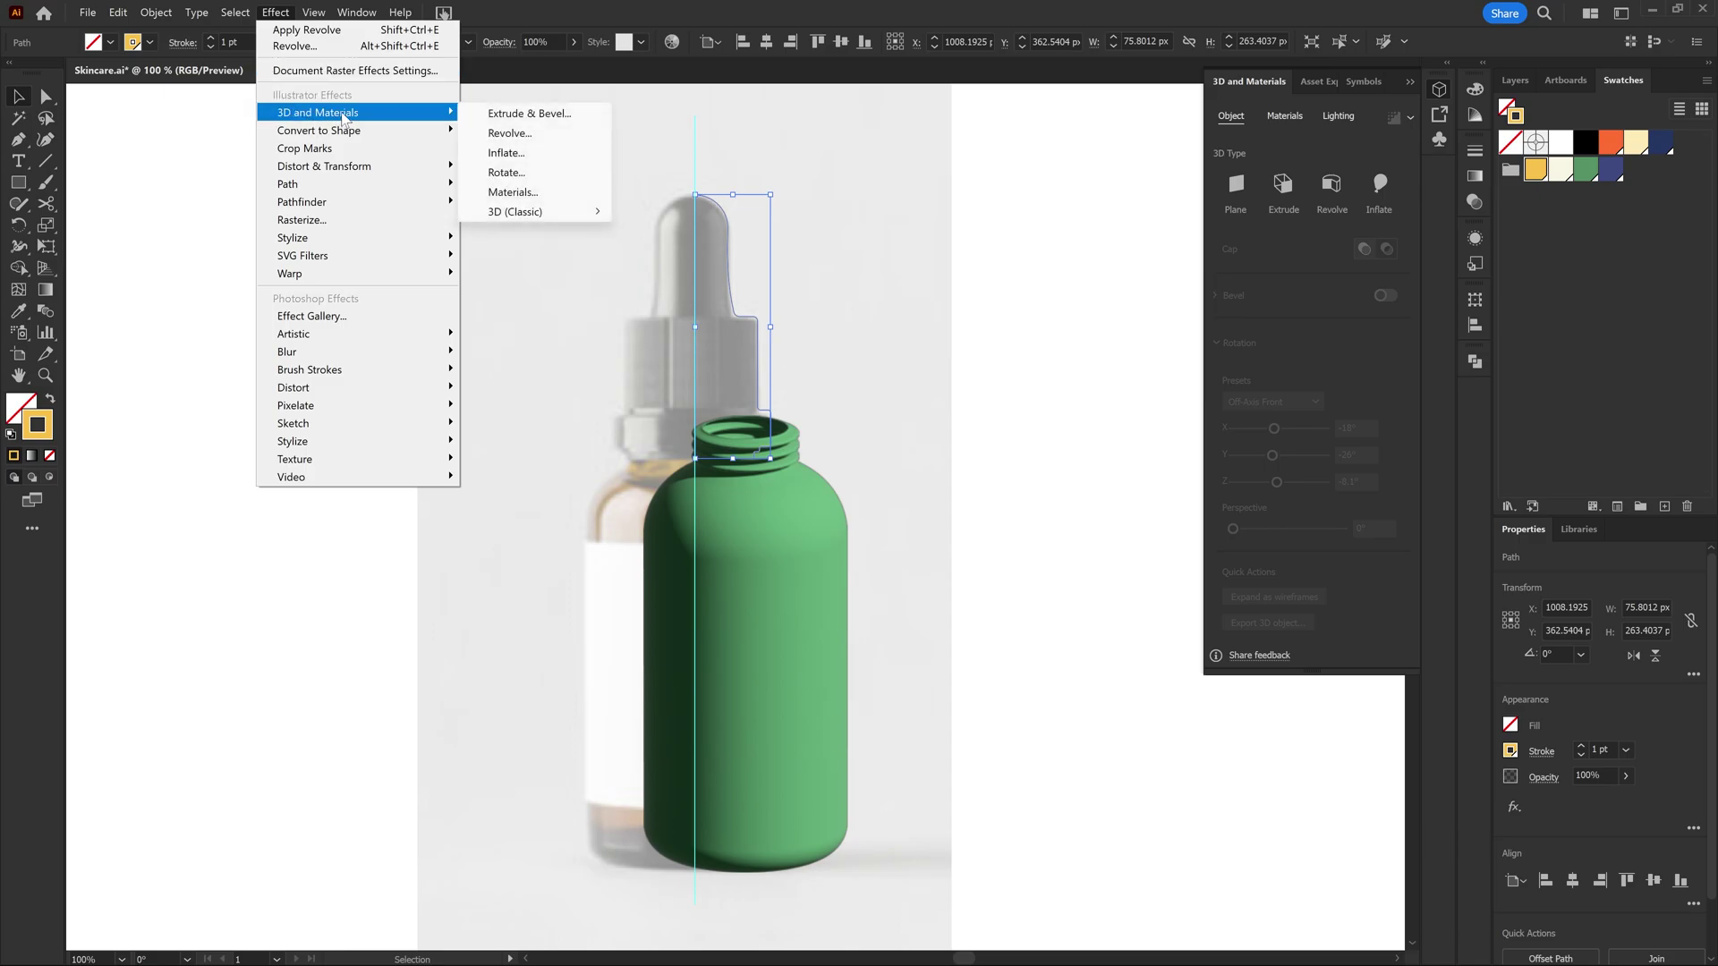
left_click(509, 134)
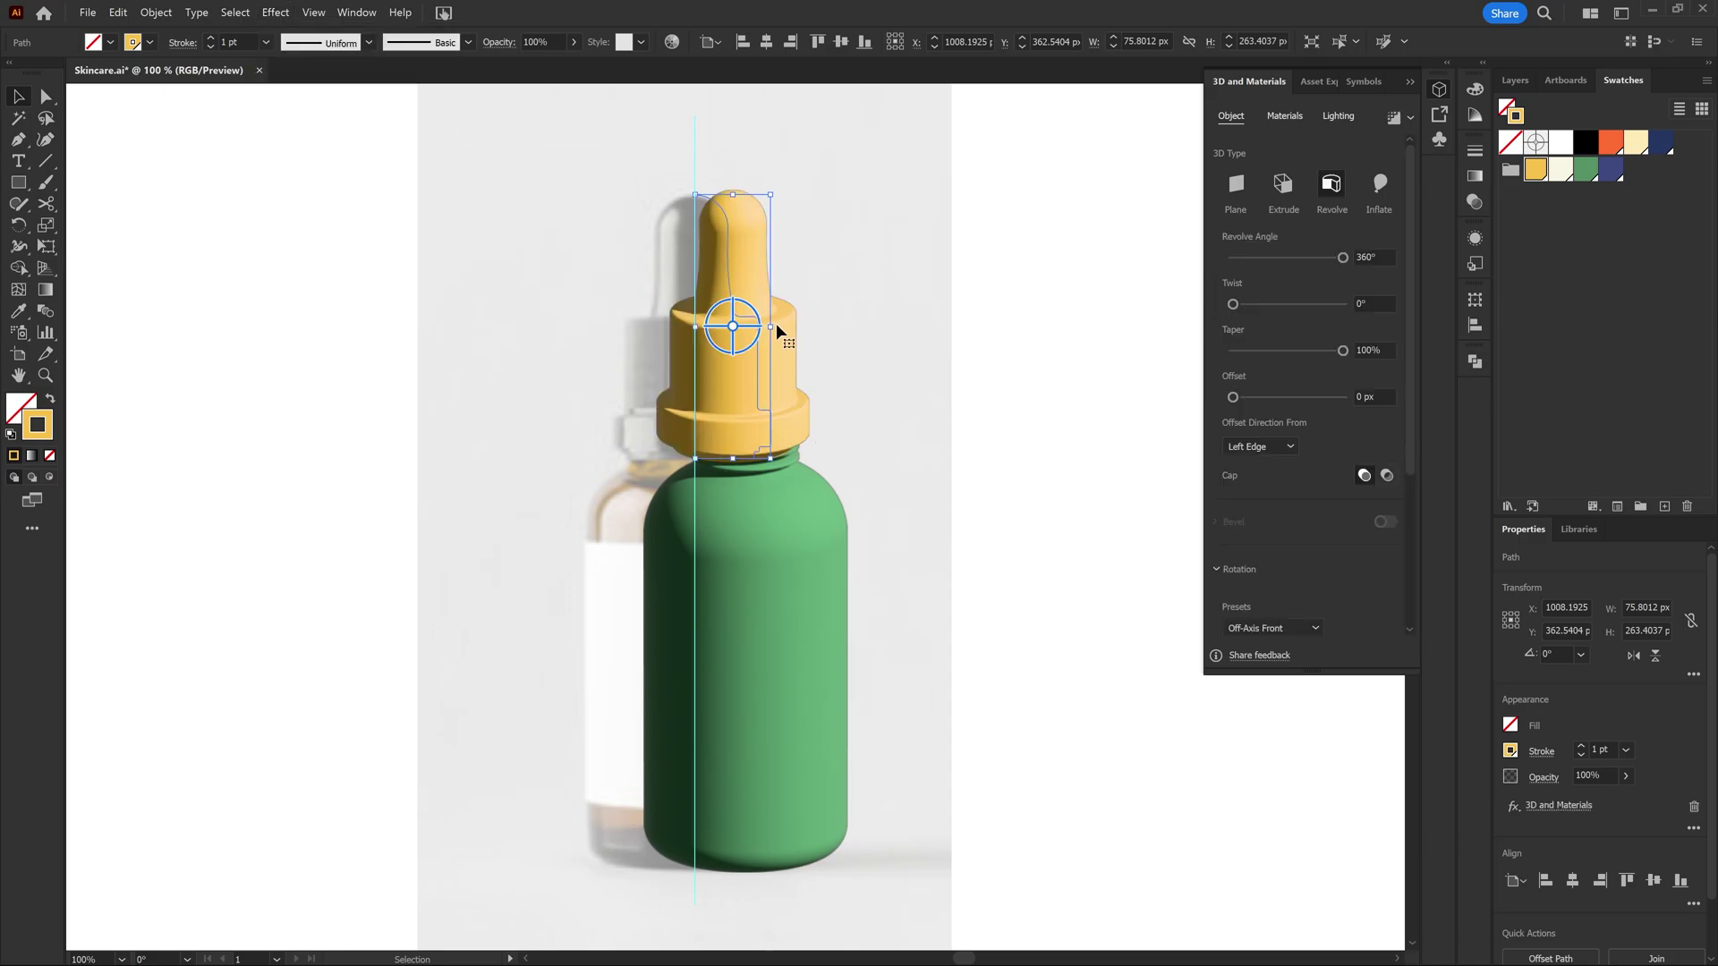
left_click_drag(742, 252, 752, 287)
scroll(770, 459, "down", 2, "alt")
scroll(771, 459, "up", 1, "alt")
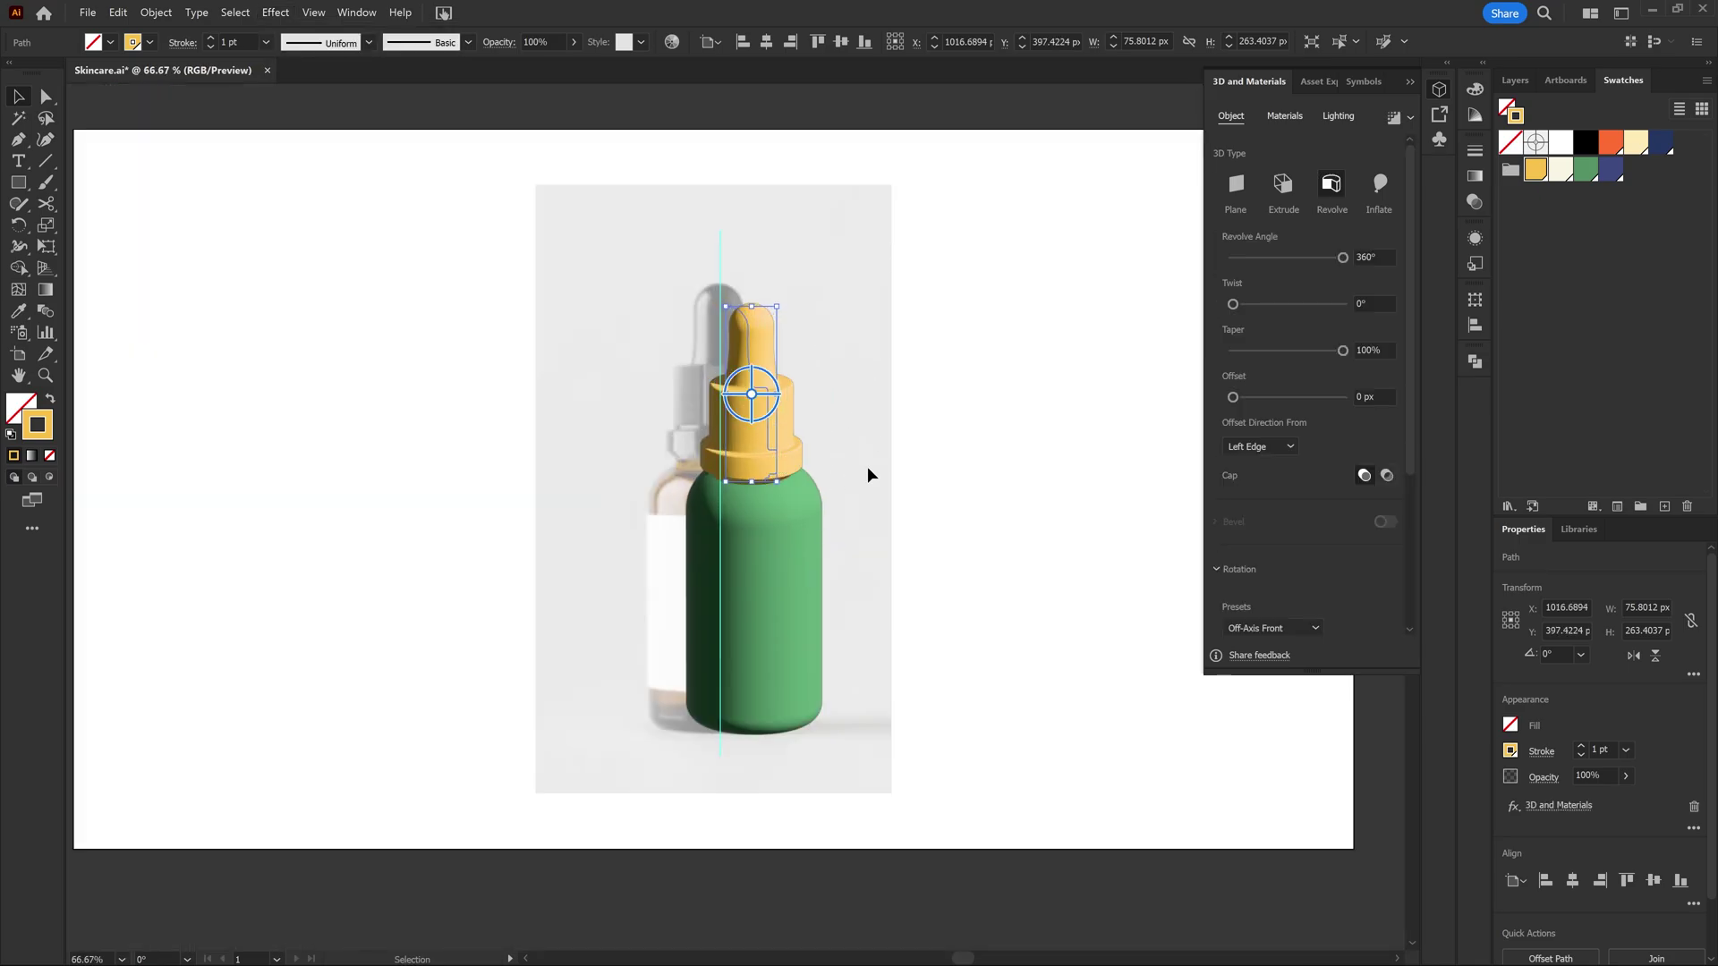
Step: Raise the 3D dropper on the bottle so the threads of the bottle's neck show beneath it
left_click(865, 421)
left_click_drag(853, 374, 766, 557)
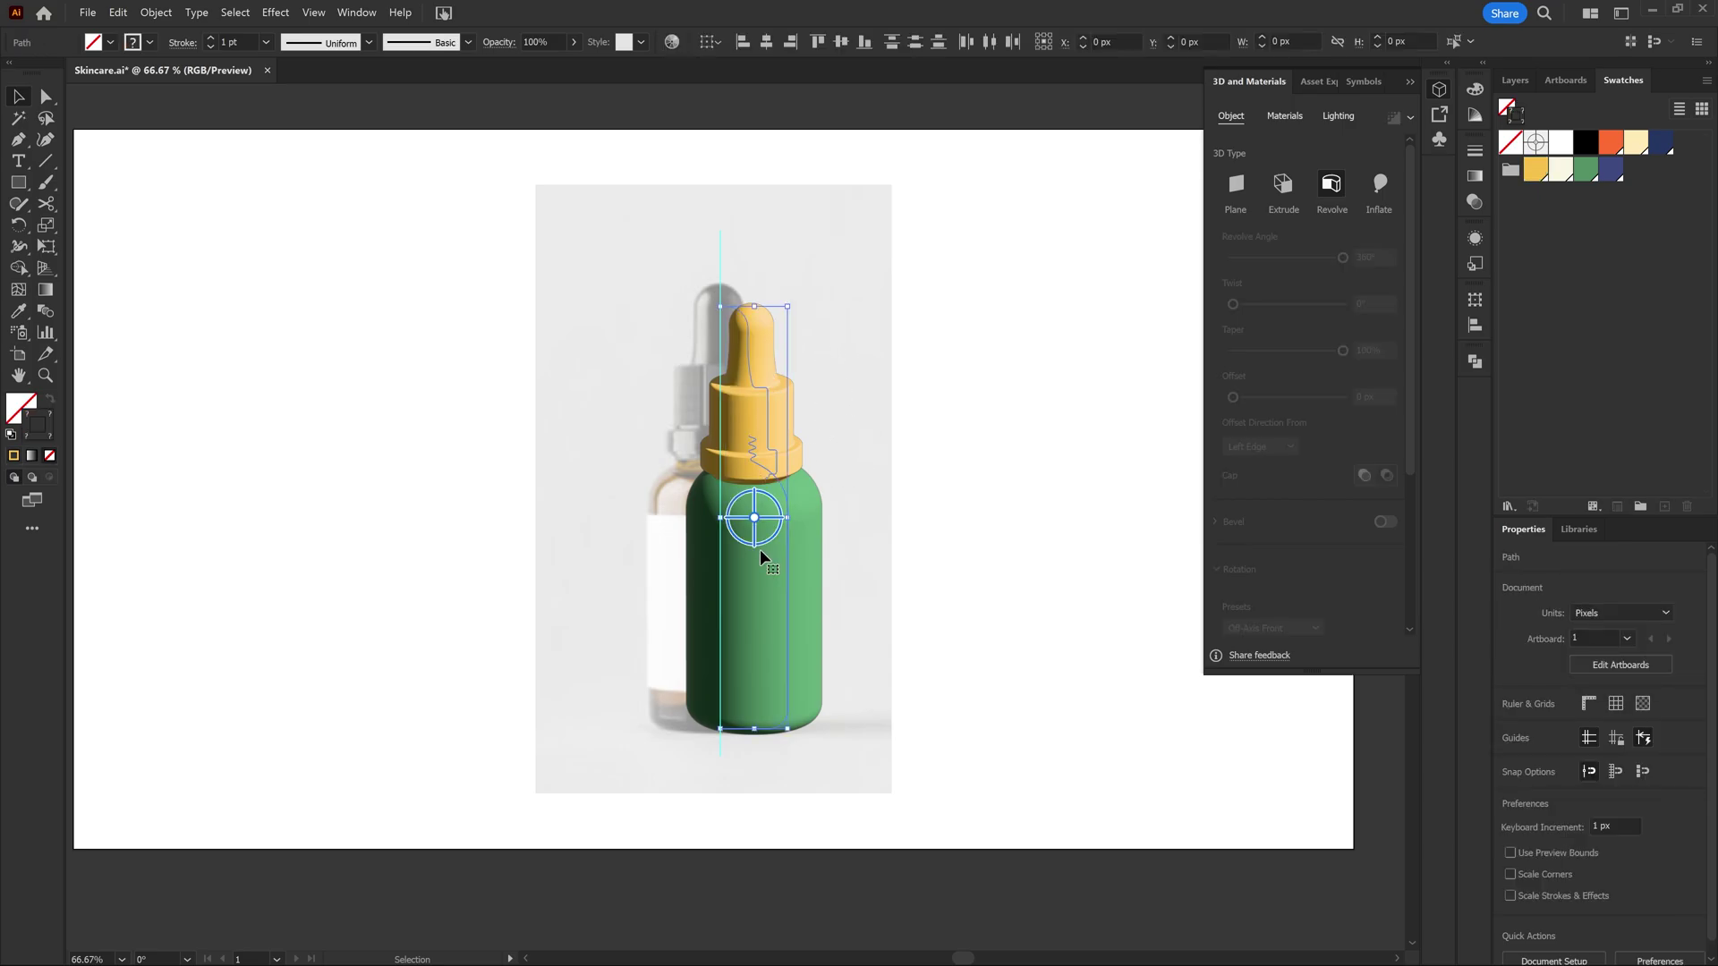
left_click(967, 250)
left_click_drag(923, 317, 739, 329)
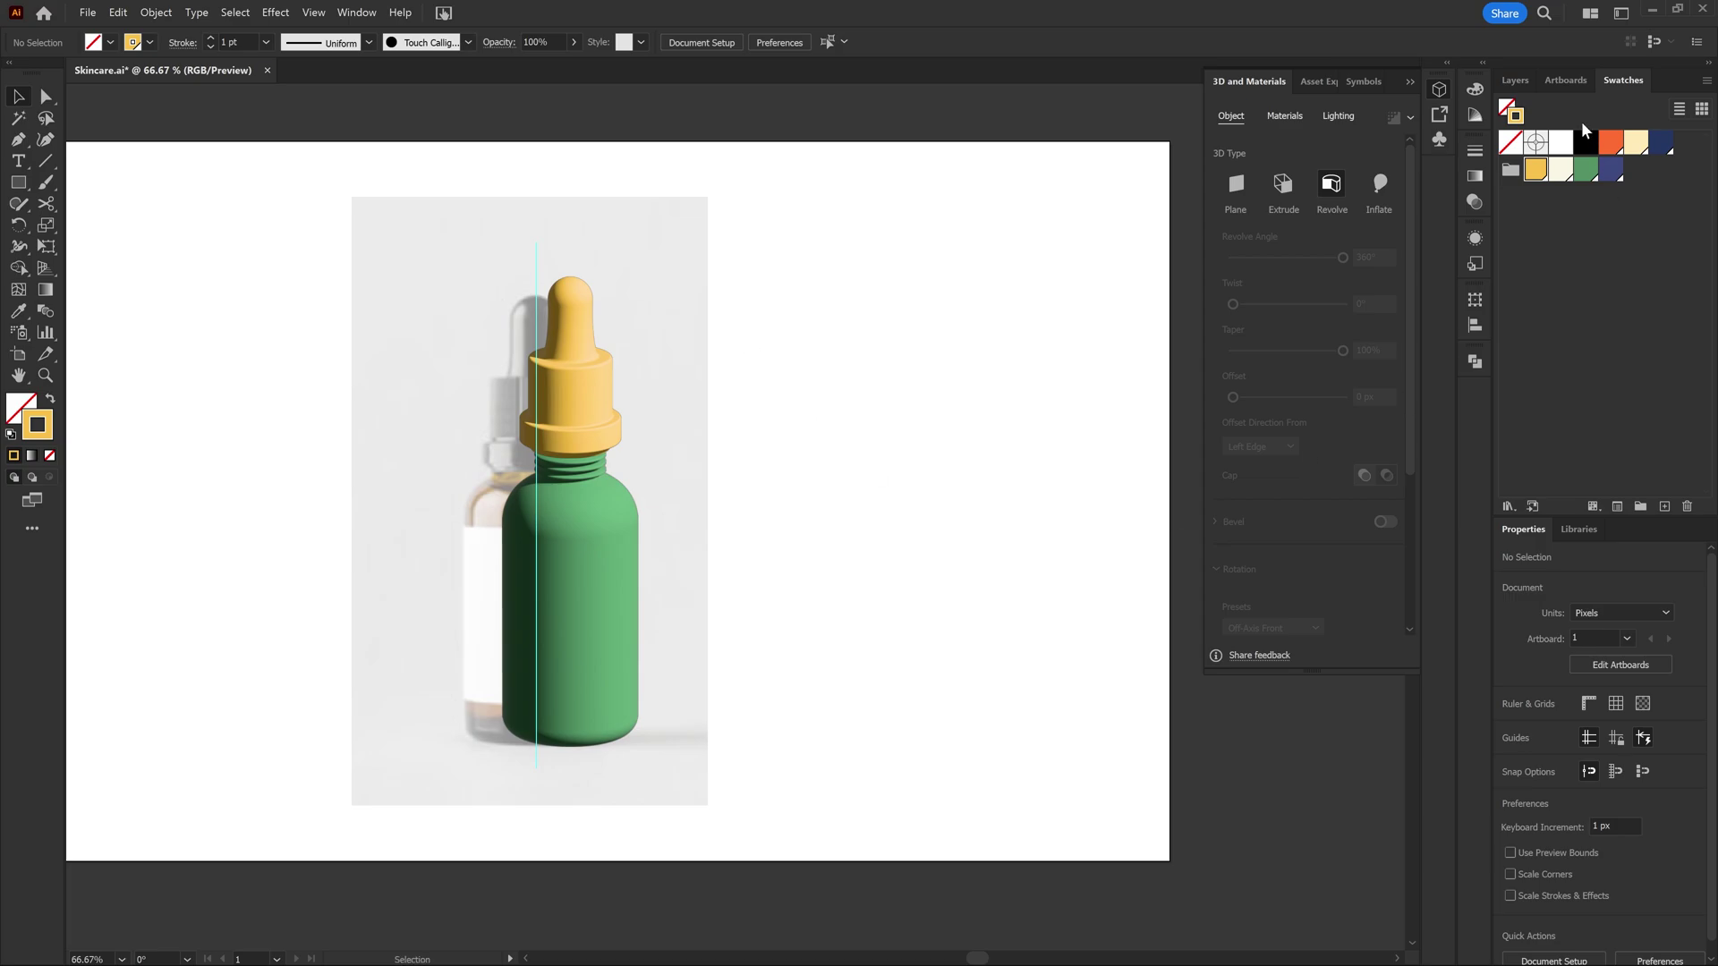
Step: Show the Label group and place it just to the right of the 3D bottle
left_click(1515, 81)
left_click(1507, 183)
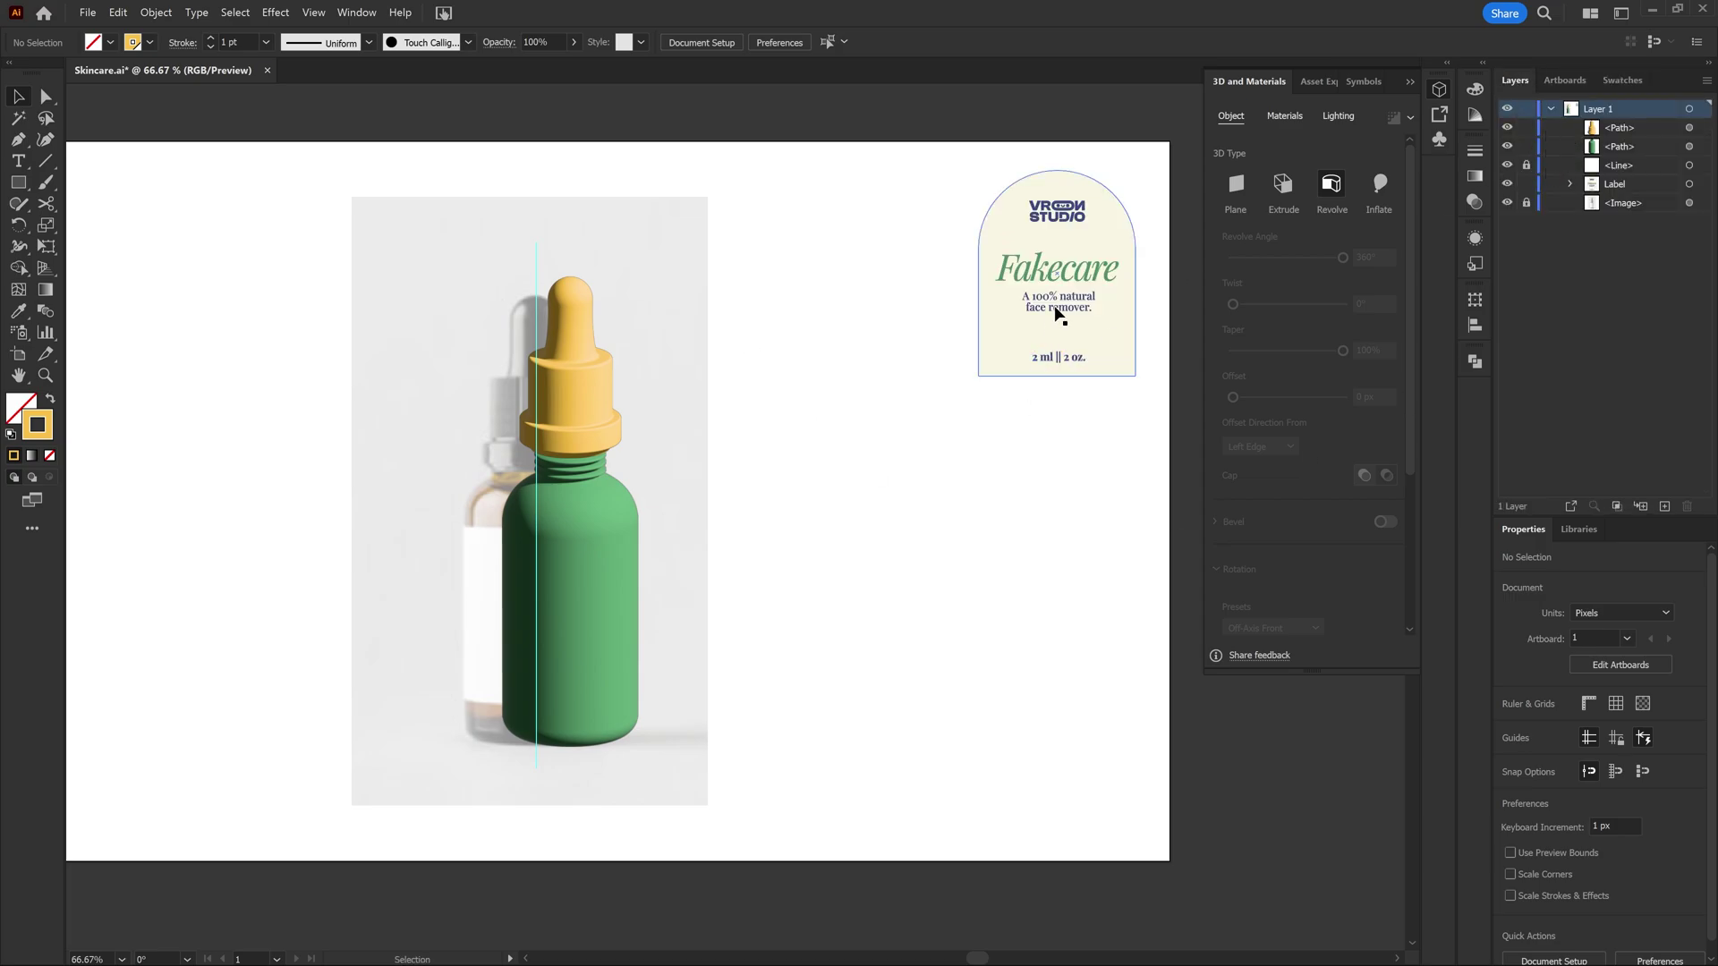
left_click_drag(1123, 262, 845, 586)
left_click(980, 515)
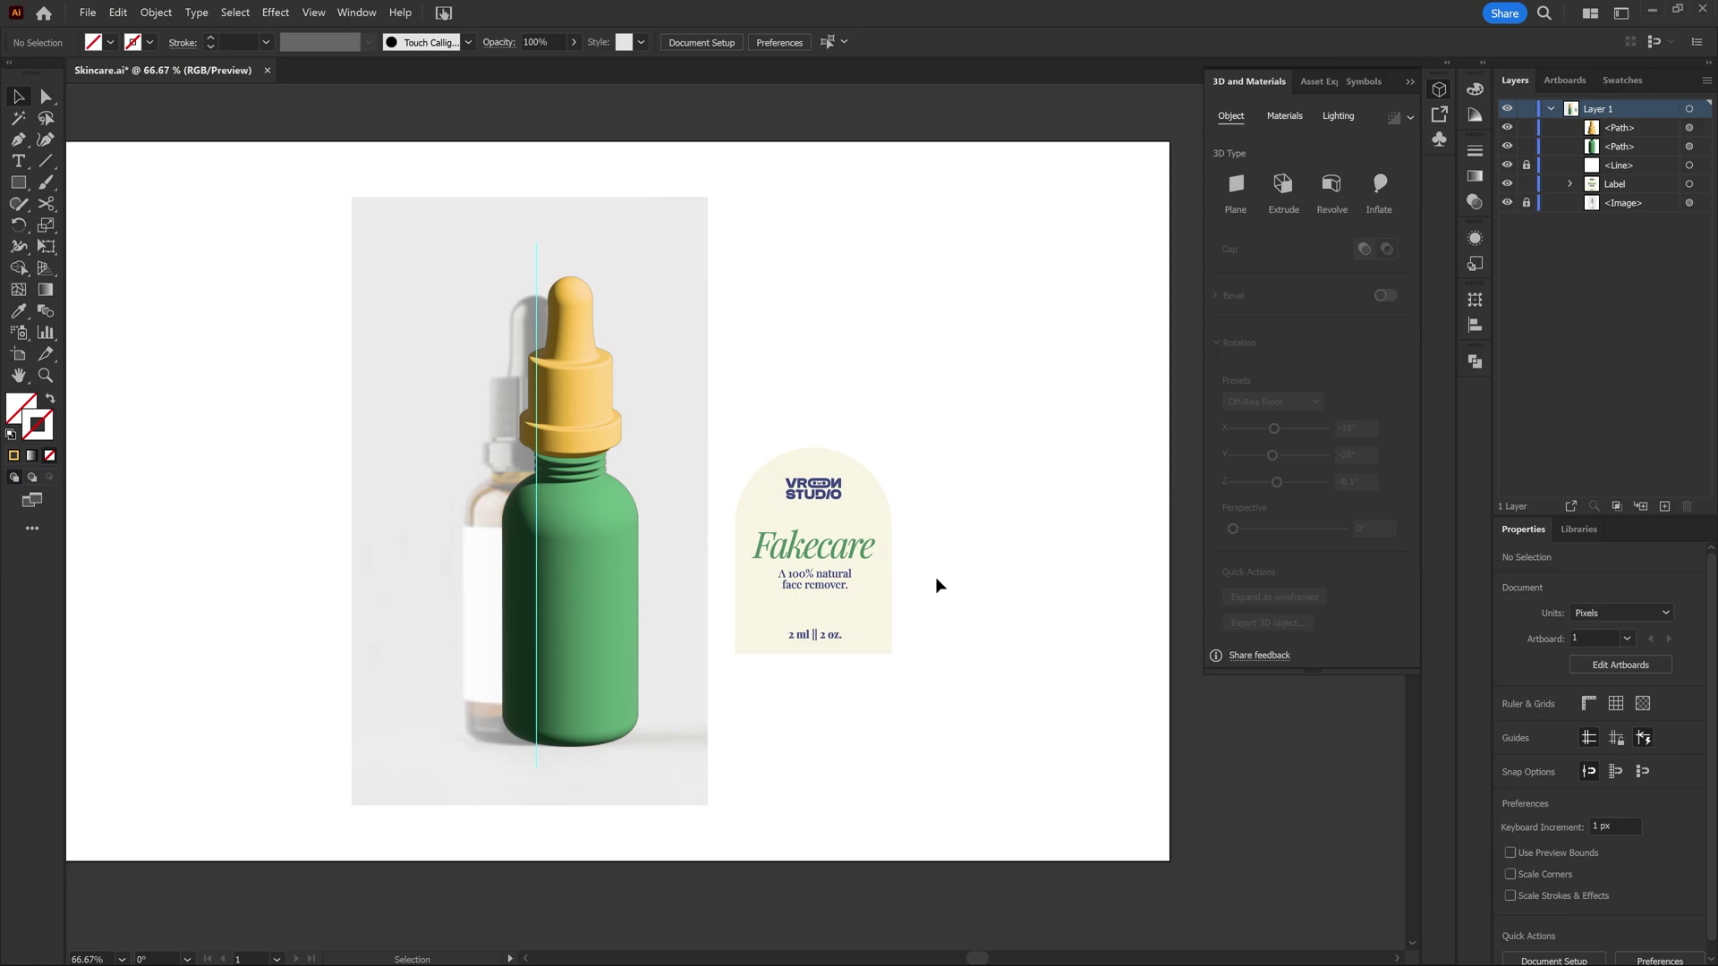
Step: Hide the vertical center line and the reference photo, leaving the bottle, dropper and label visible
left_click_drag(779, 350, 798, 357)
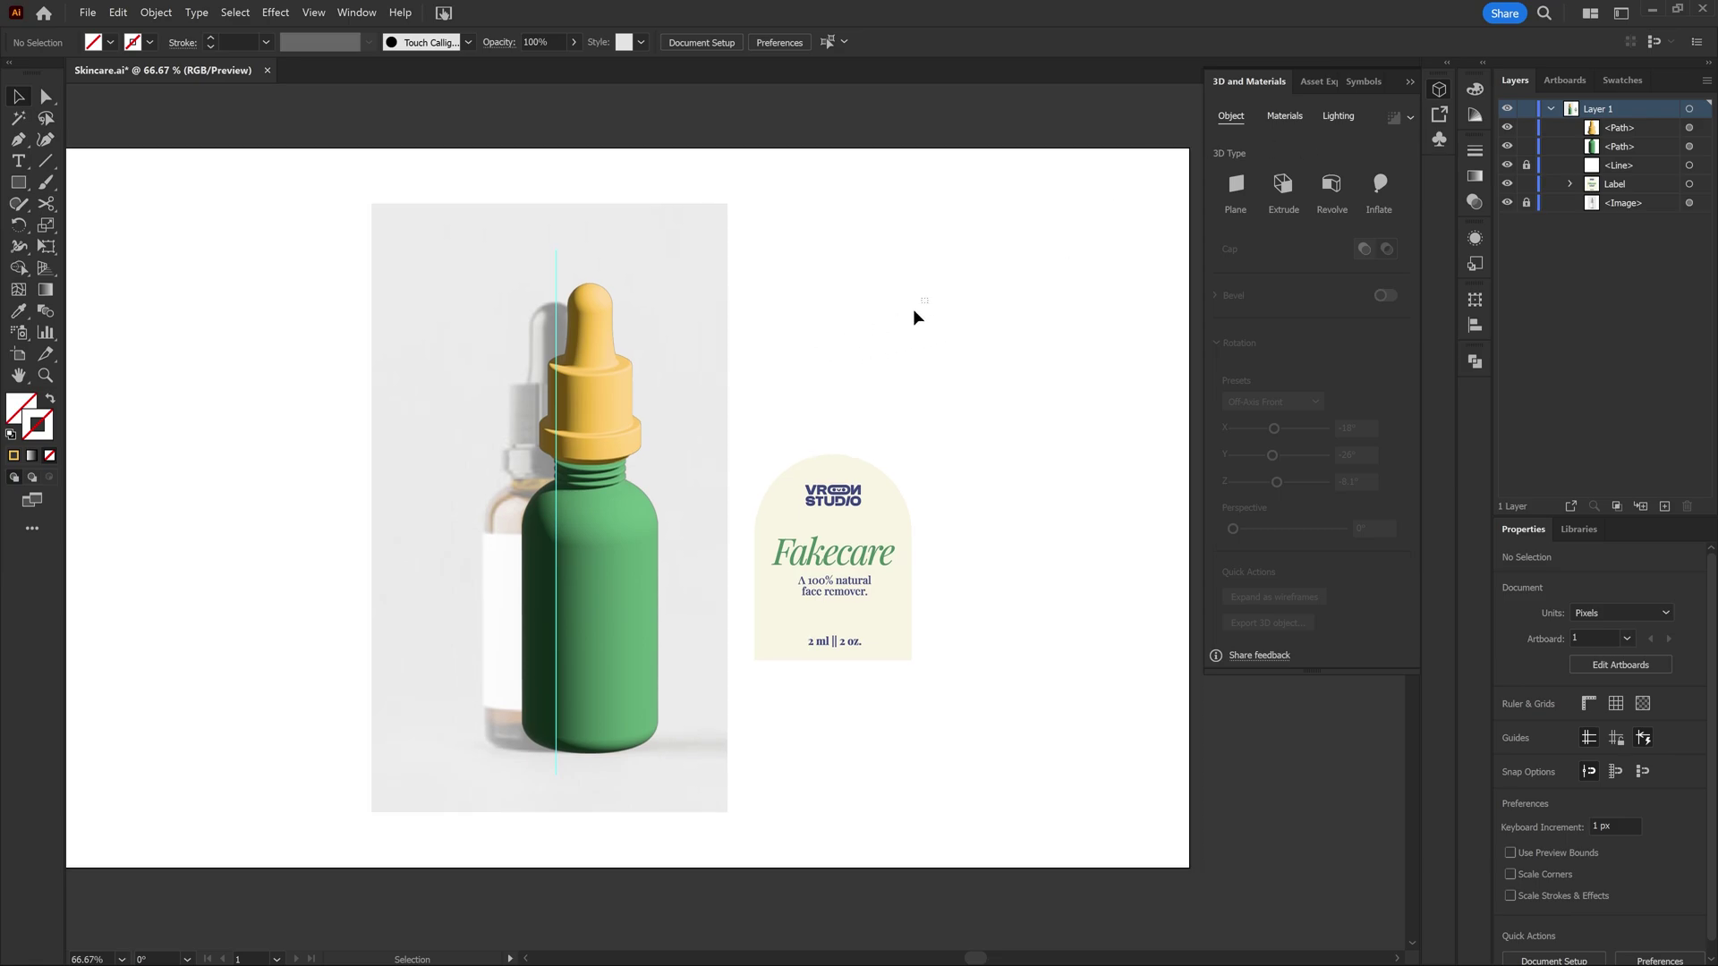
left_click_drag(914, 309, 626, 716)
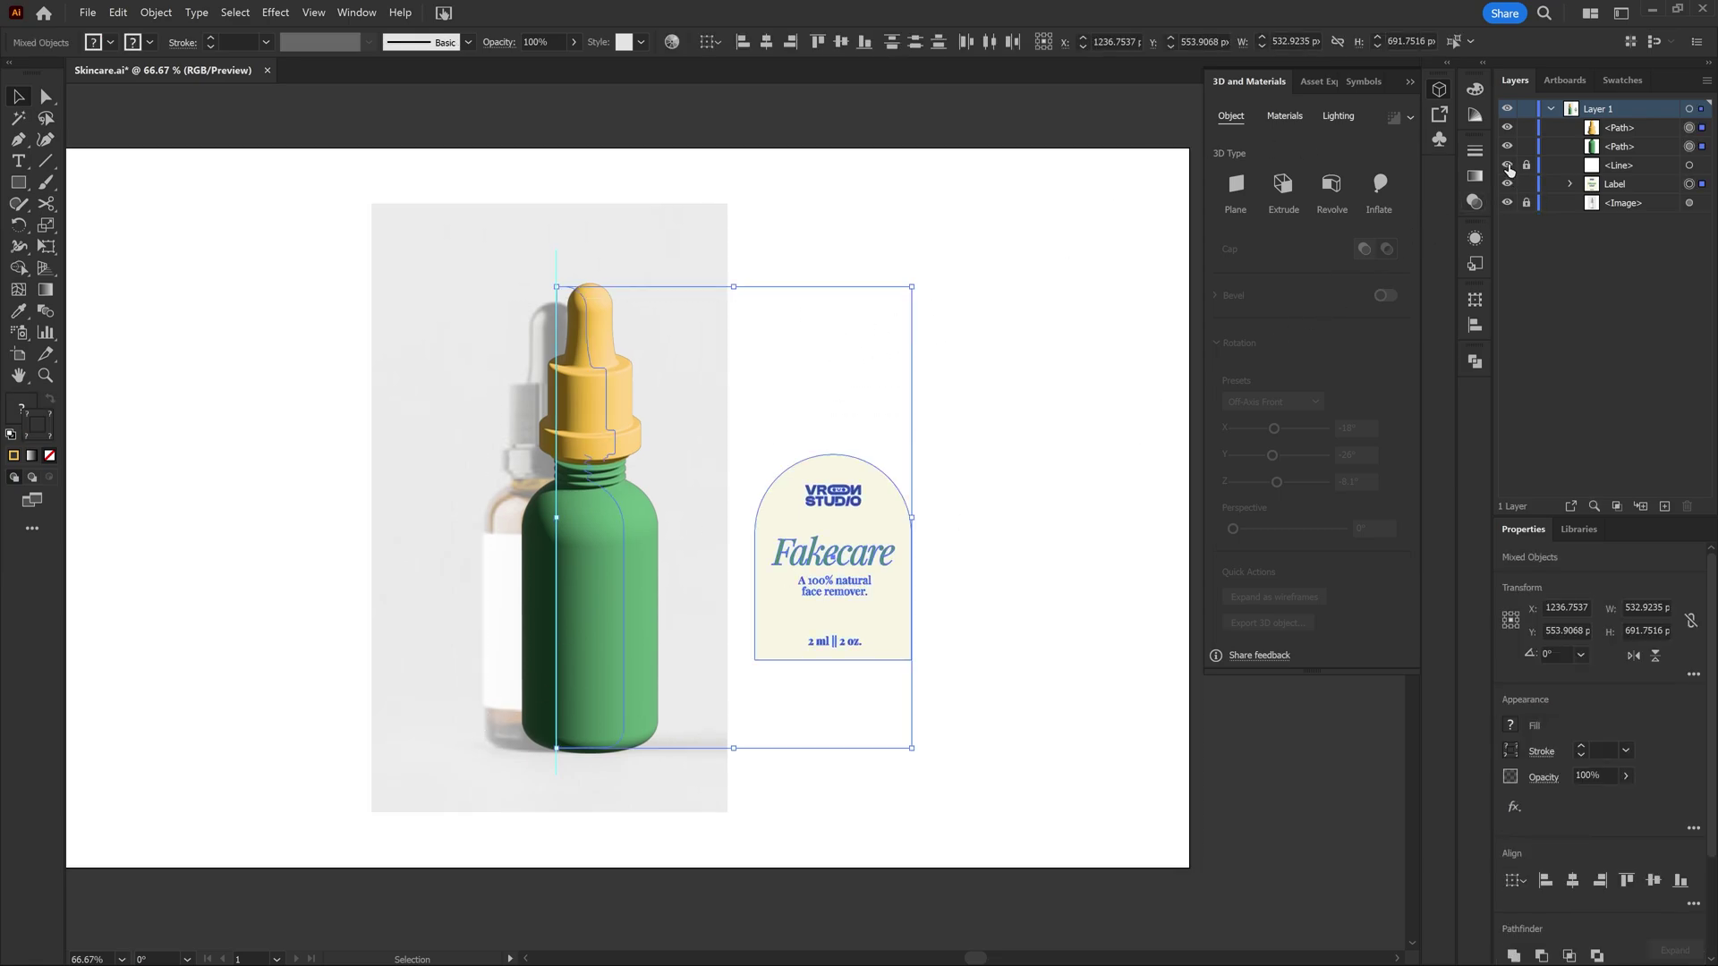
left_click(1507, 166)
left_click(1507, 202)
left_click(774, 394)
left_click_drag(734, 374, 753, 376)
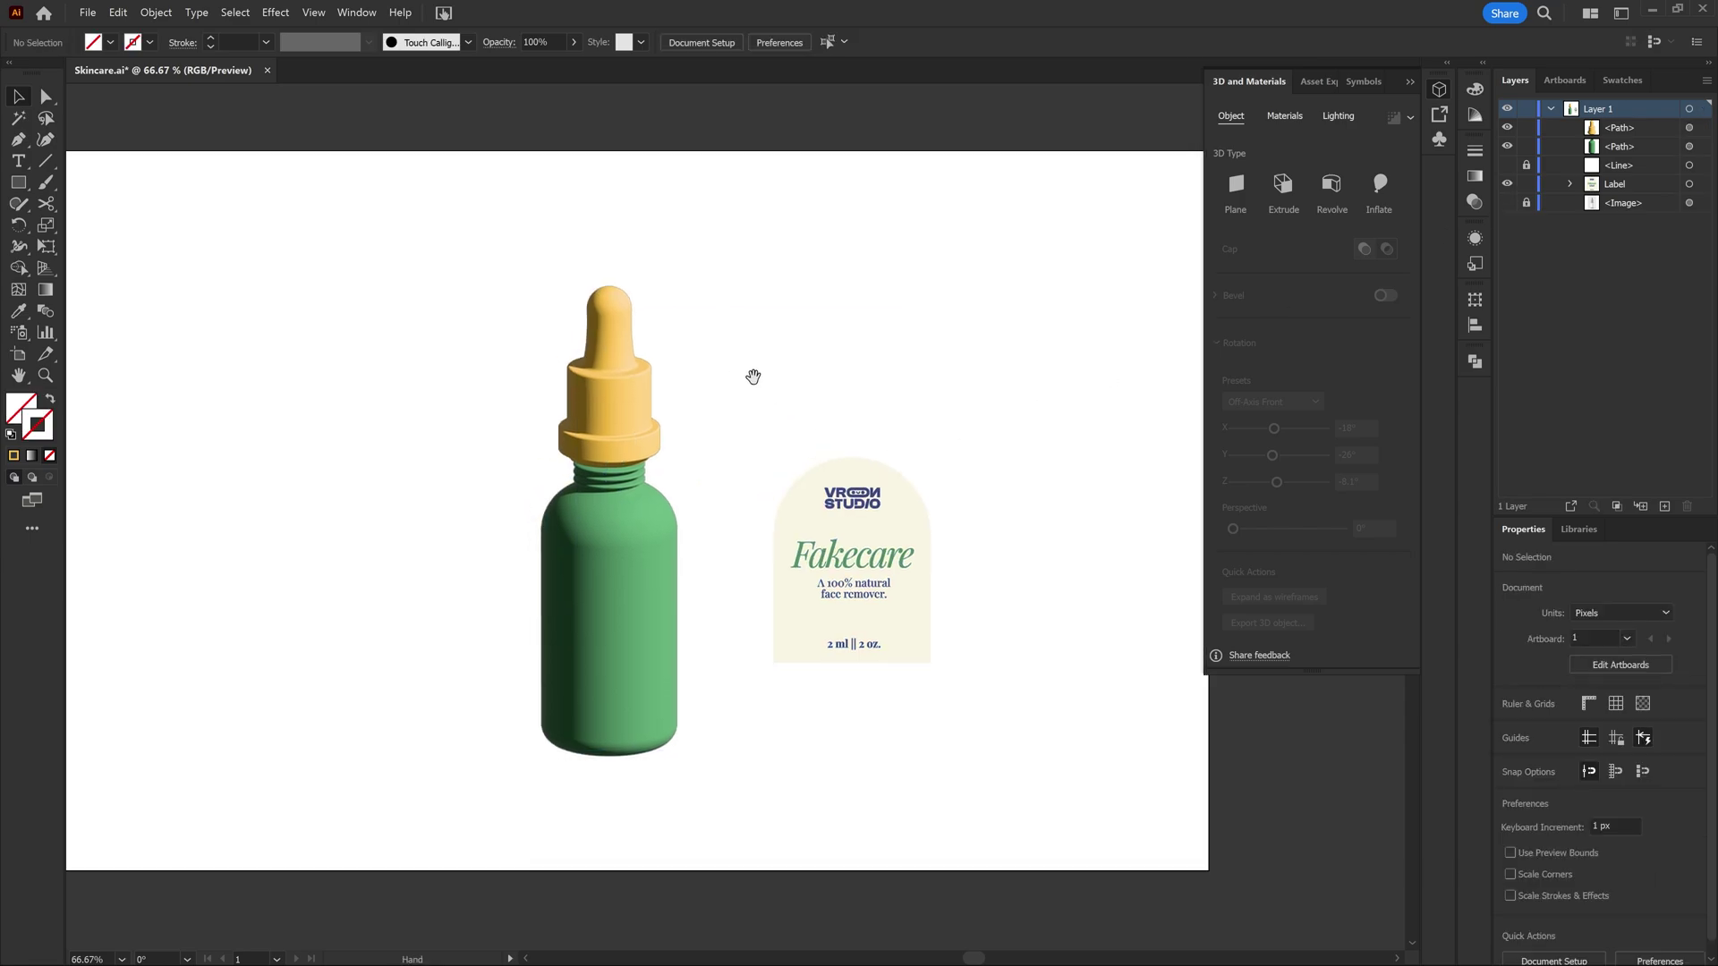
Step: Lower the dropper slightly over the bottle's neck and select the label
left_click(617, 412)
left_click(627, 573)
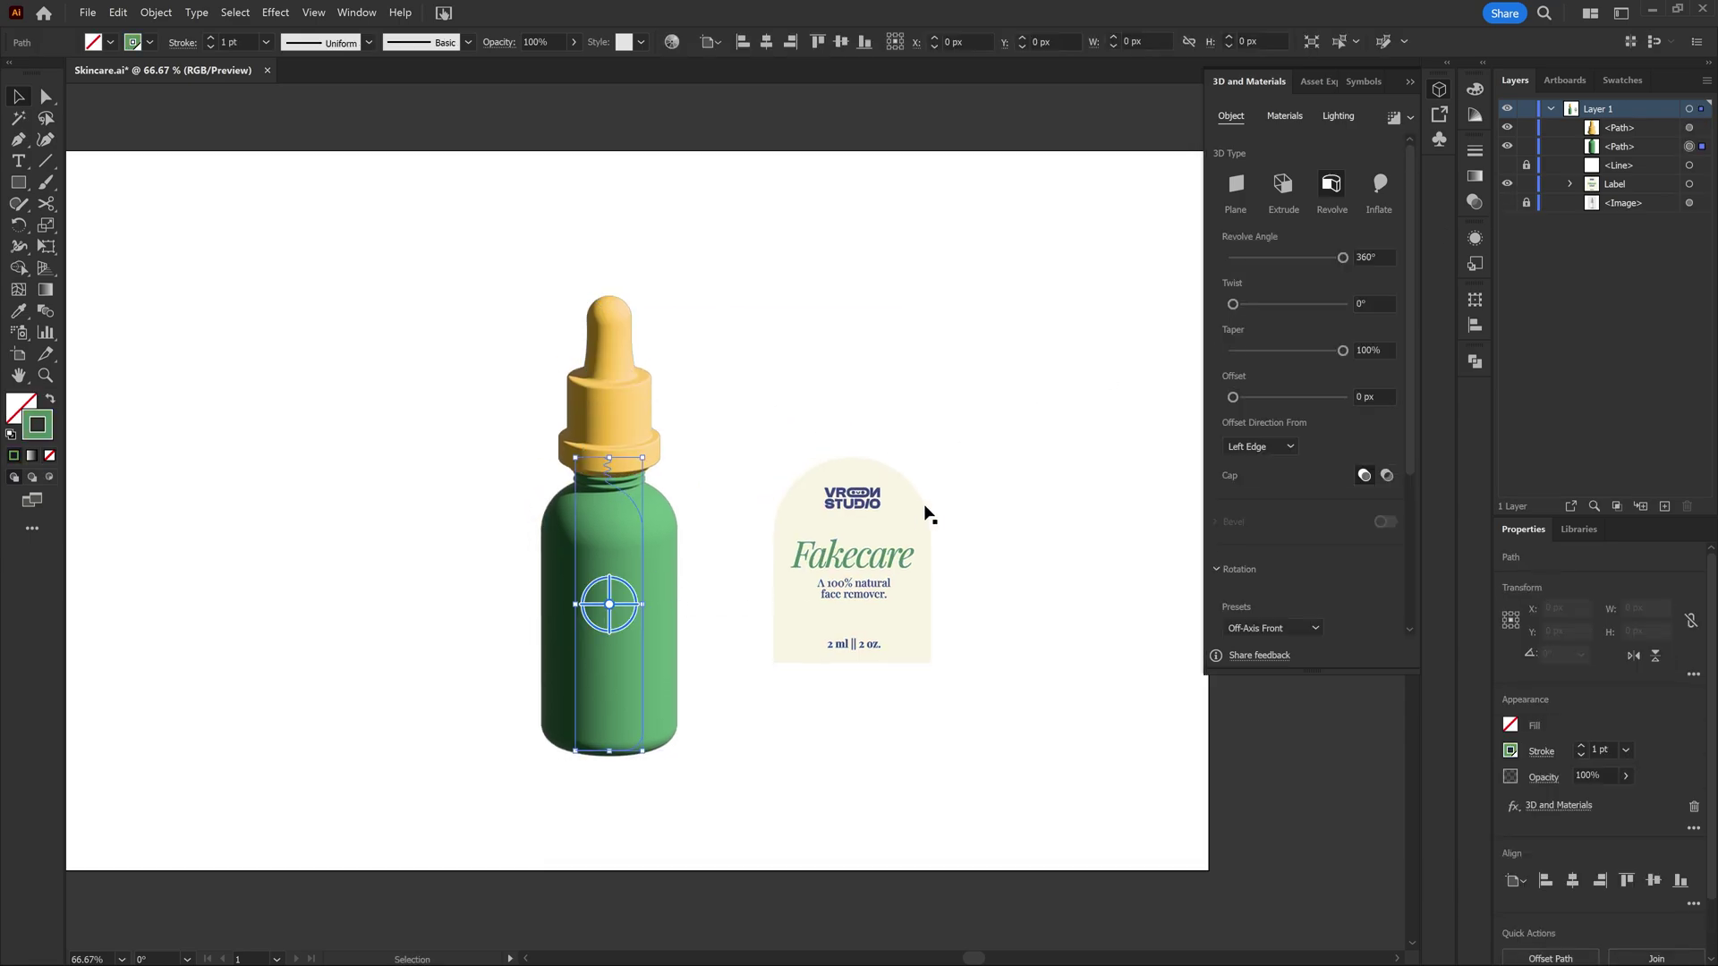
left_click(896, 510)
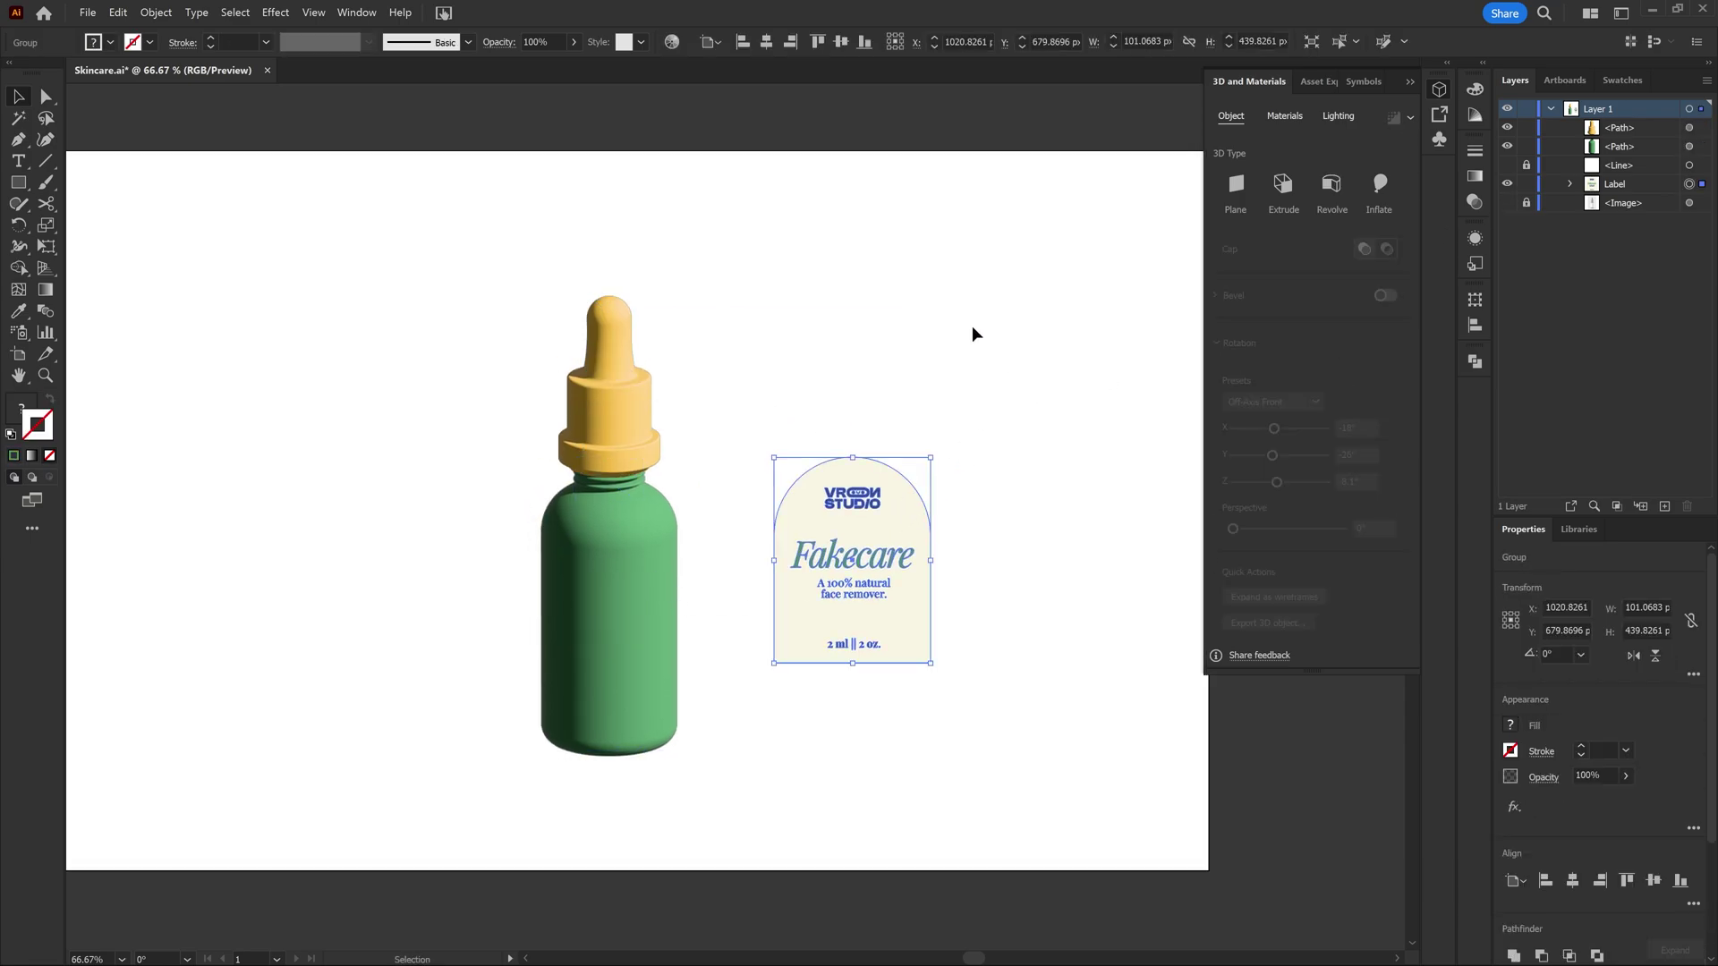
Step: Collect the label, the 3D dropper and the 3D bottle as separate assets for export
left_click(1316, 82)
left_click(857, 342)
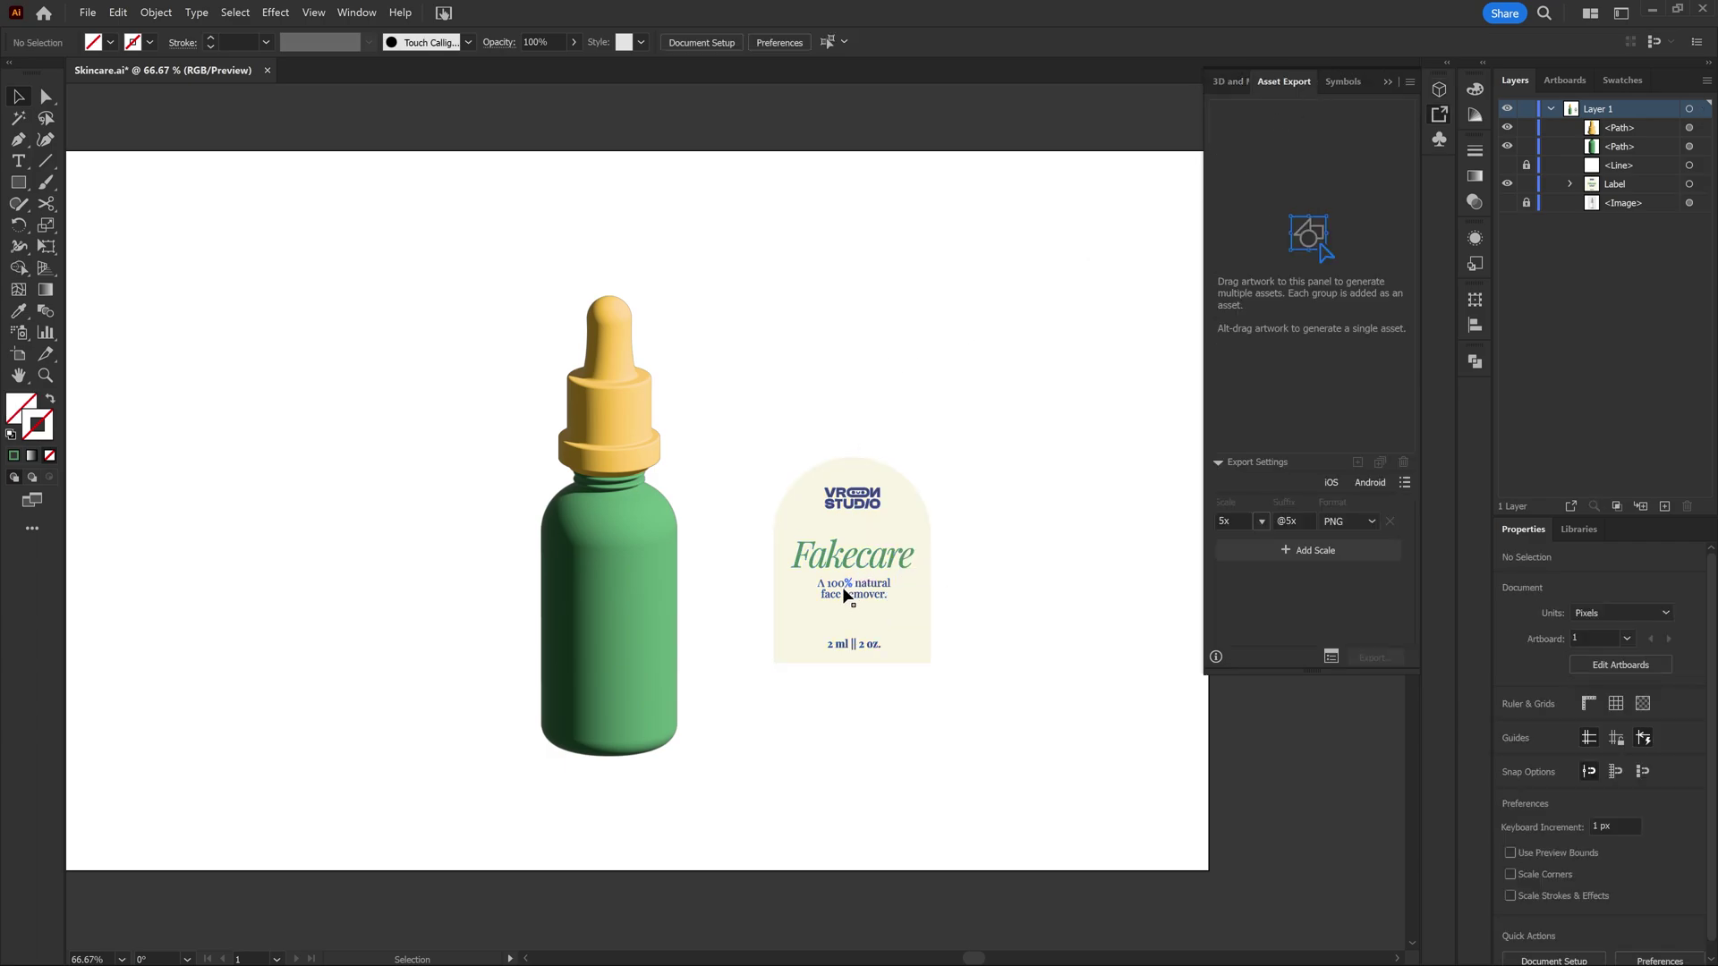
left_click_drag(846, 590, 1304, 276)
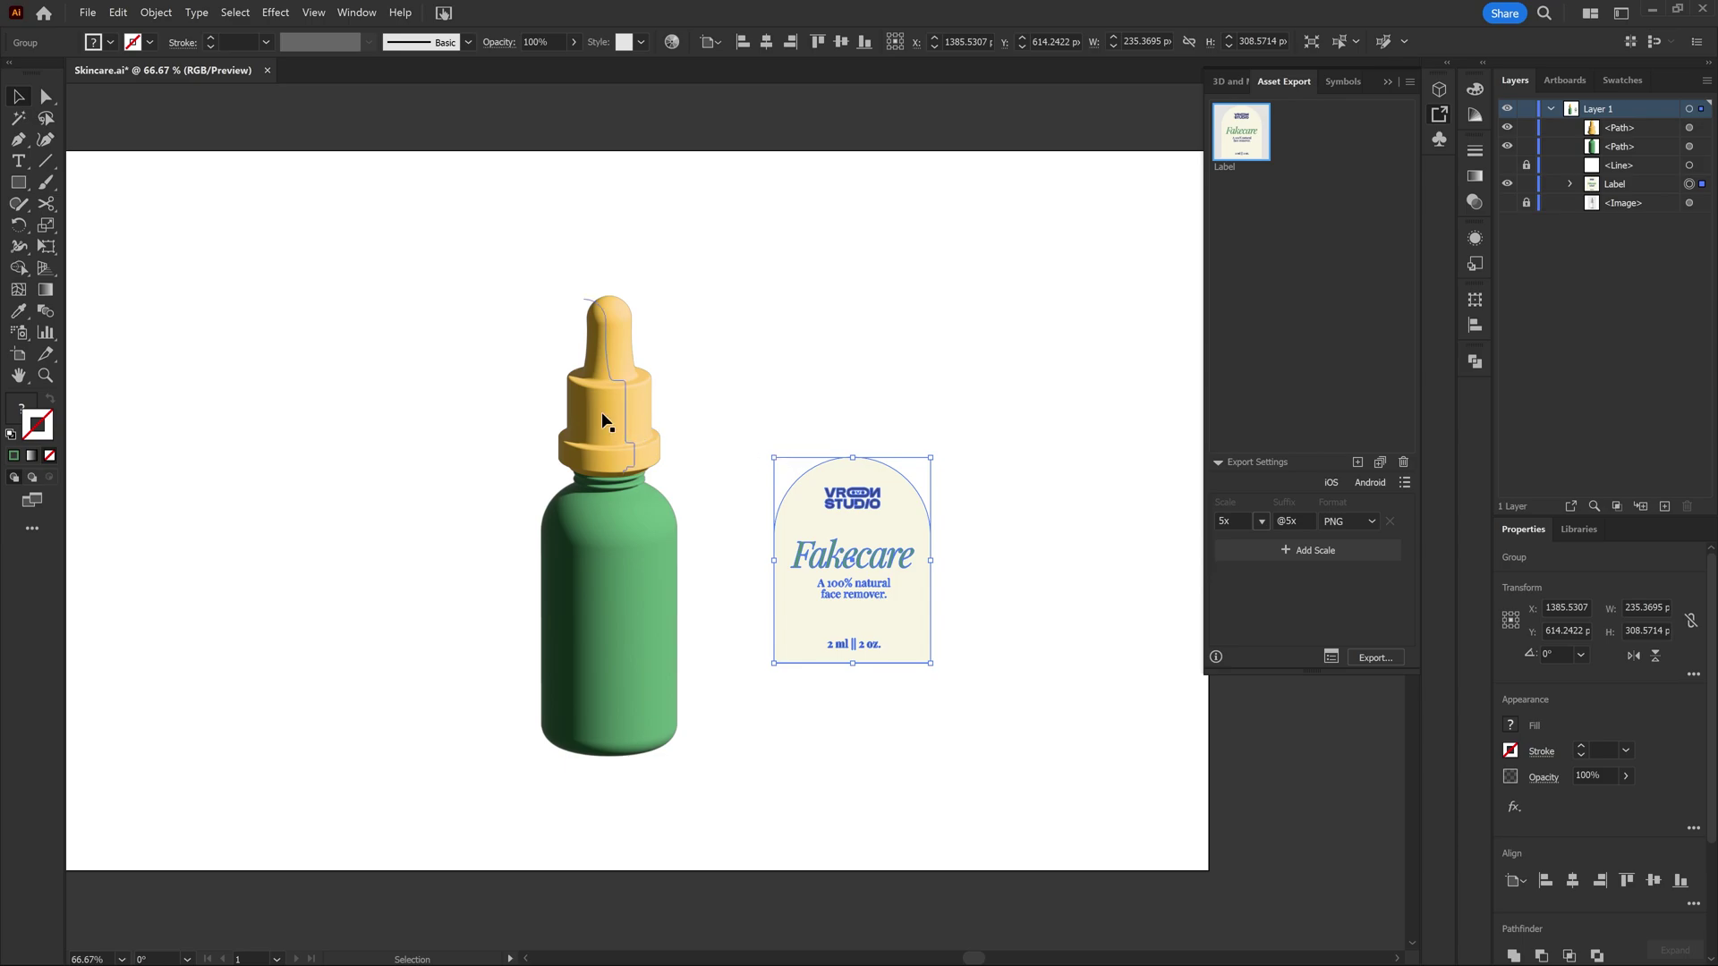
left_click_drag(607, 420, 1311, 276)
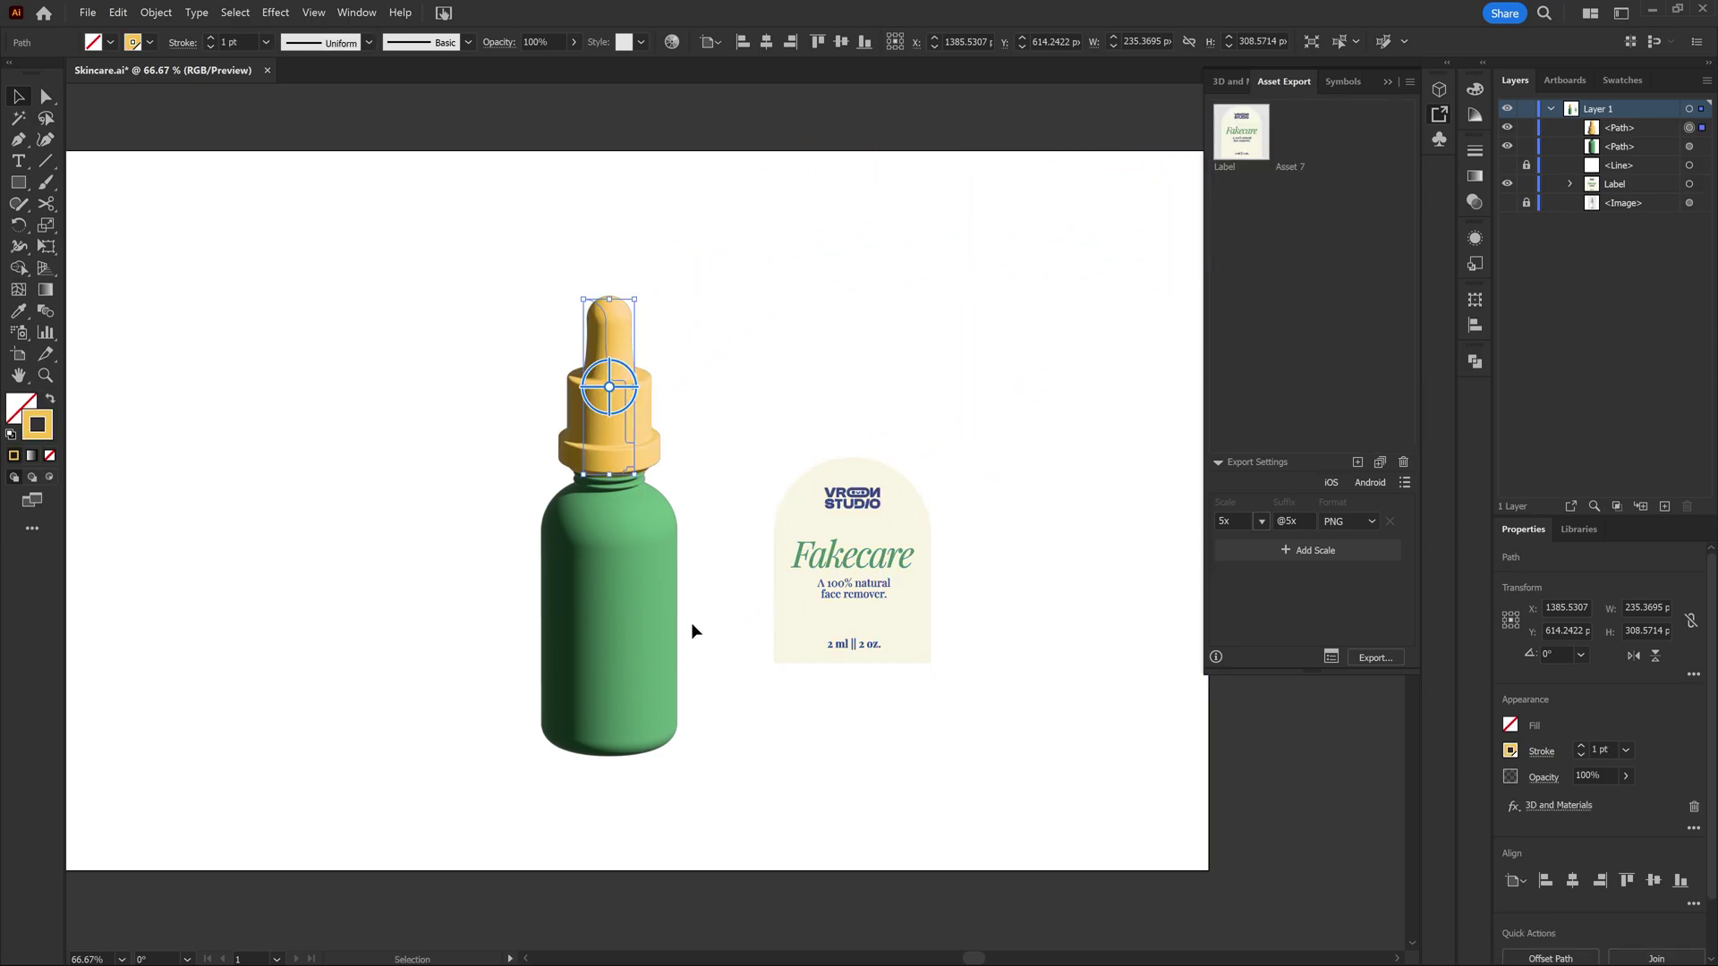
left_click_drag(602, 618, 1311, 273)
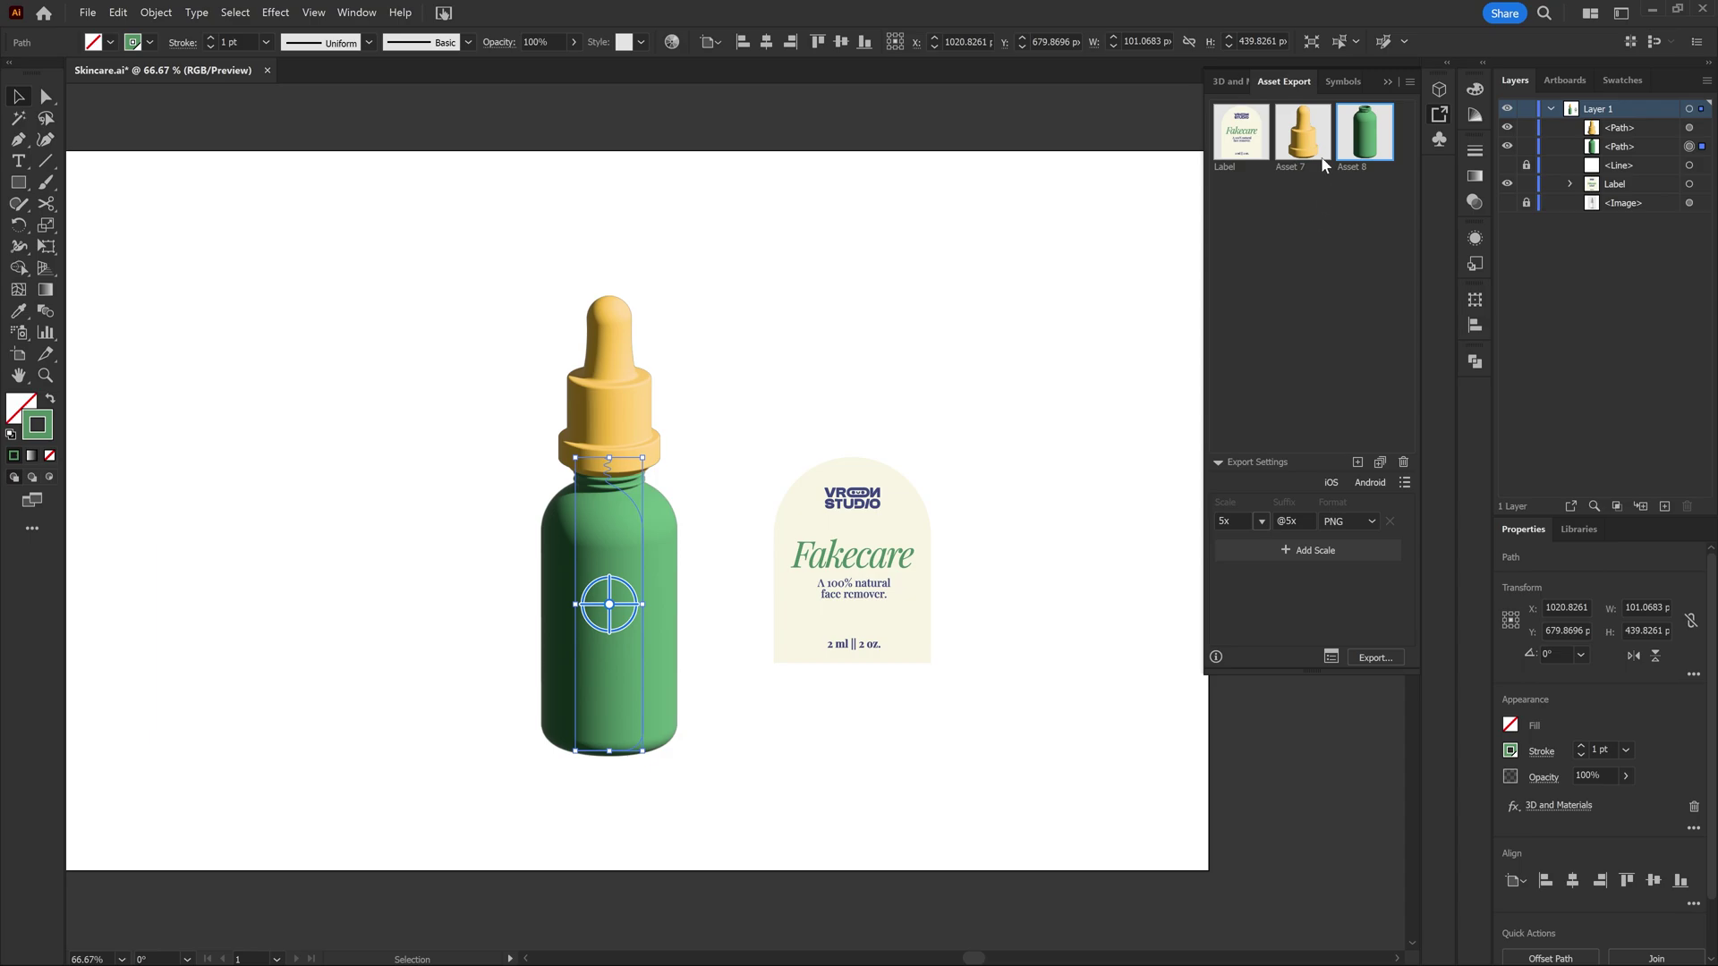
Step: Export the dropper and bottle assets as OBJ and the label asset as a 5x PNG
left_click(1354, 530)
left_click(1347, 683)
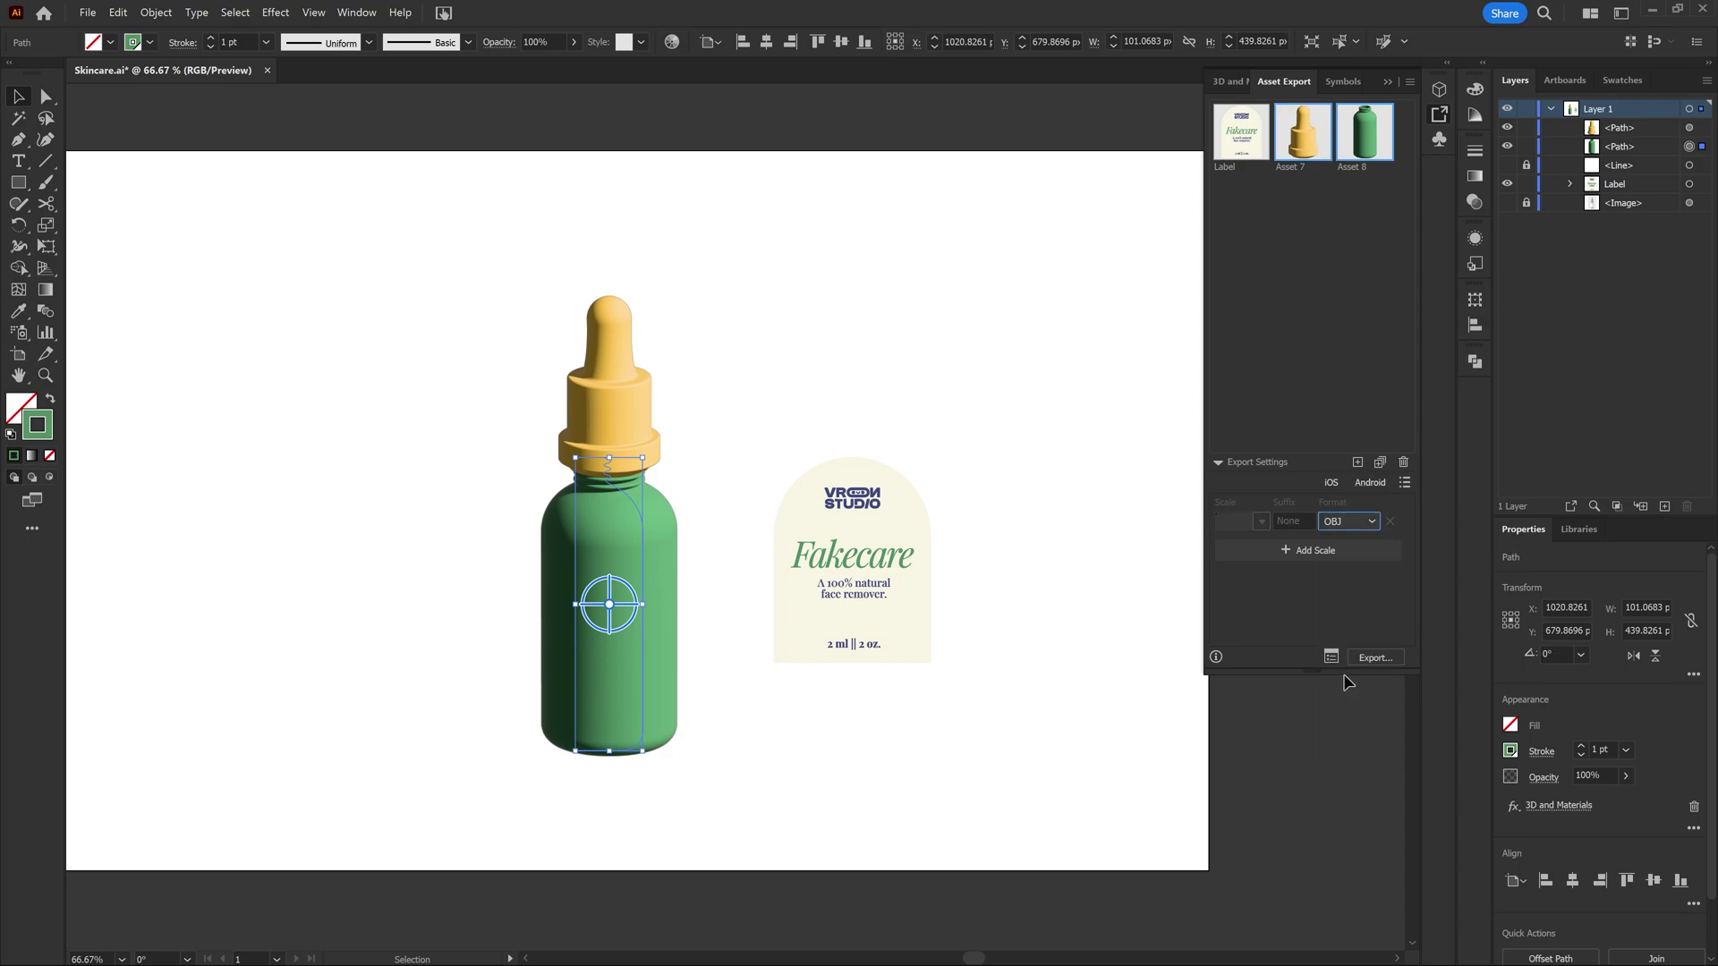
left_click(1375, 657)
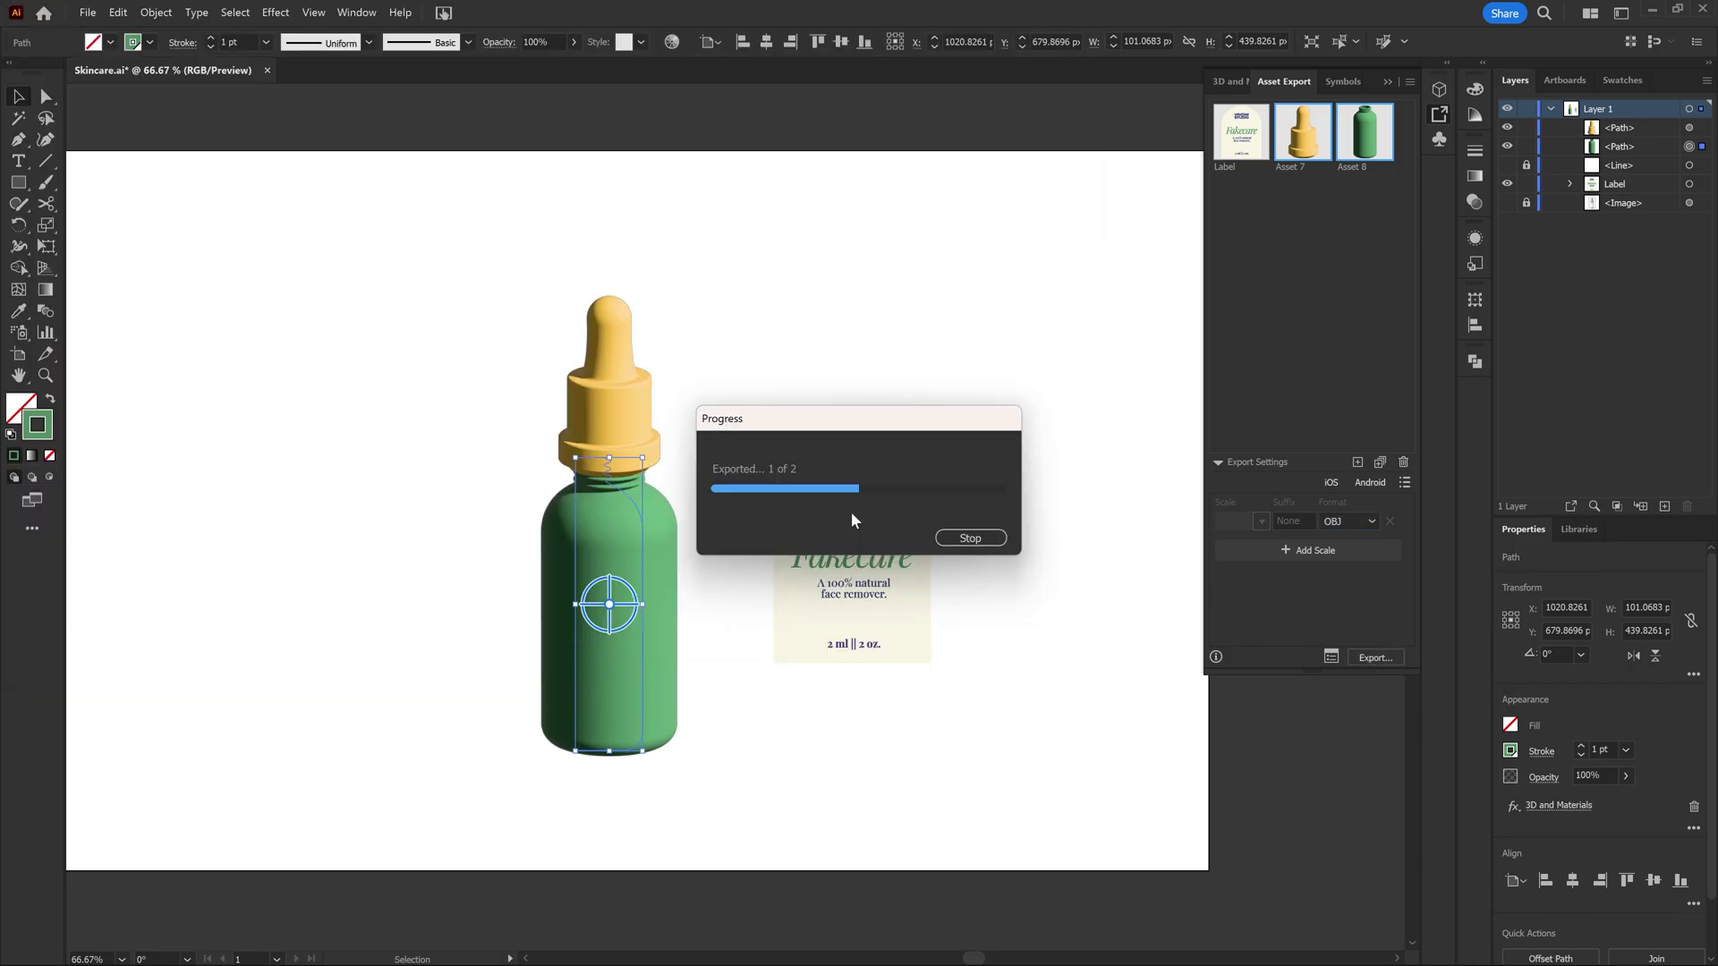
left_click(1241, 131)
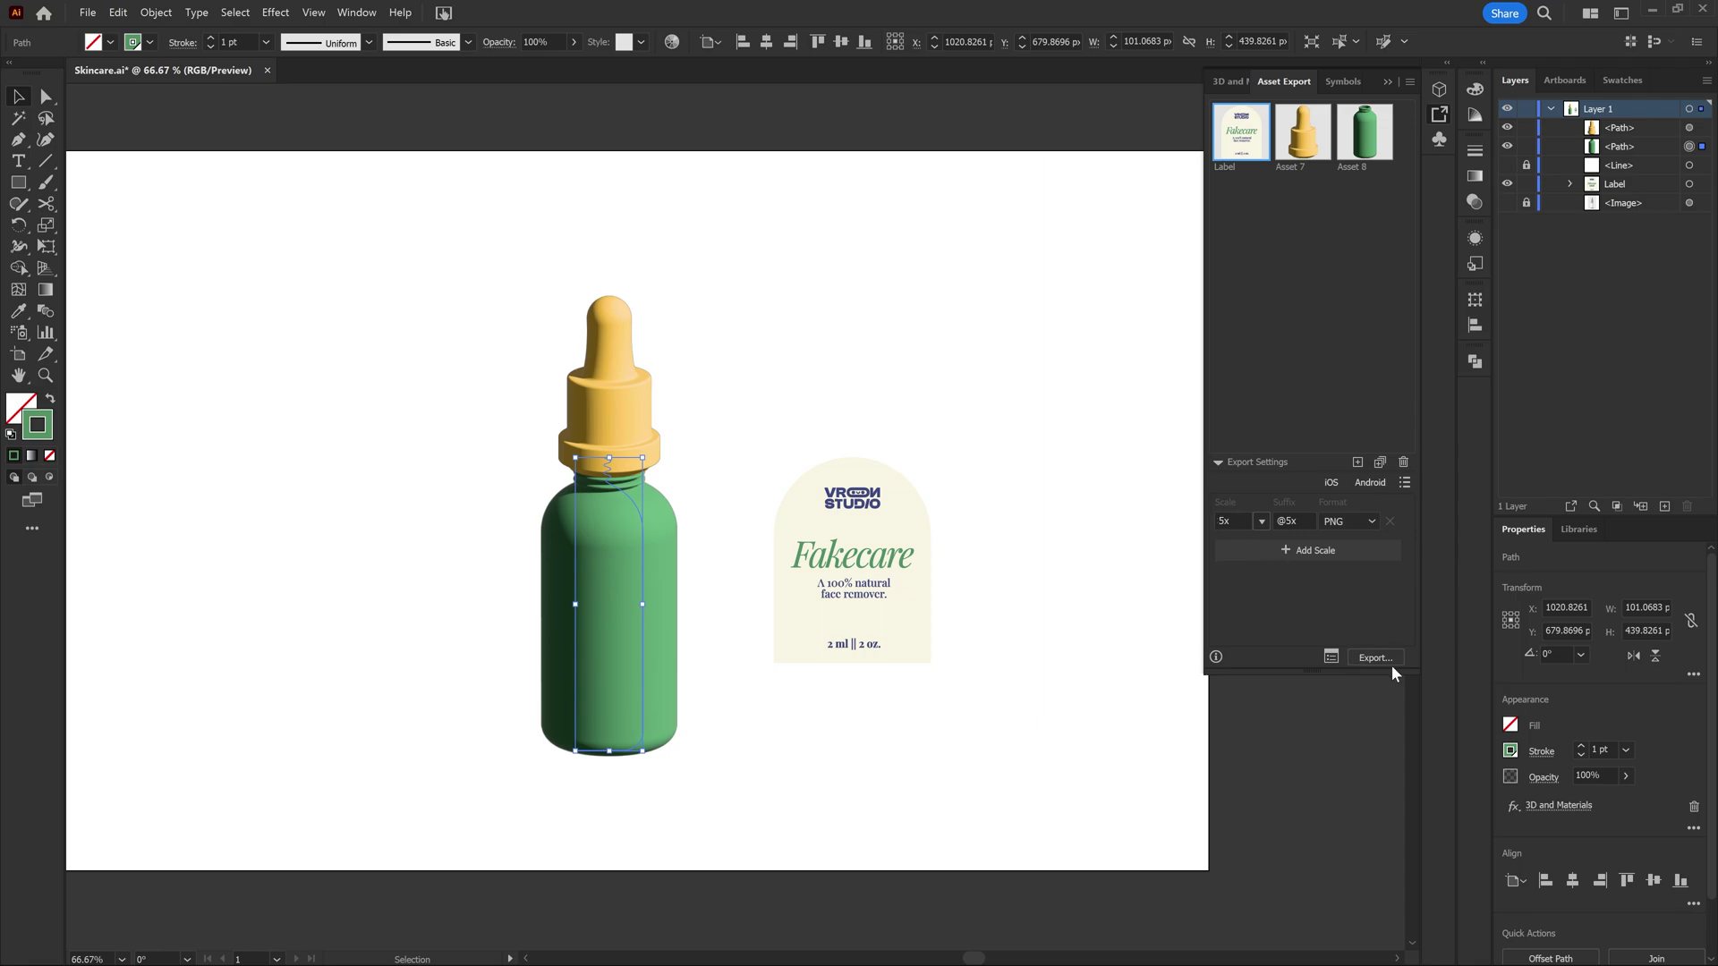
Step: Switch to Adobe Dimension and import the exported dropper model into the Skincare_Mockup scene
left_click(979, 951)
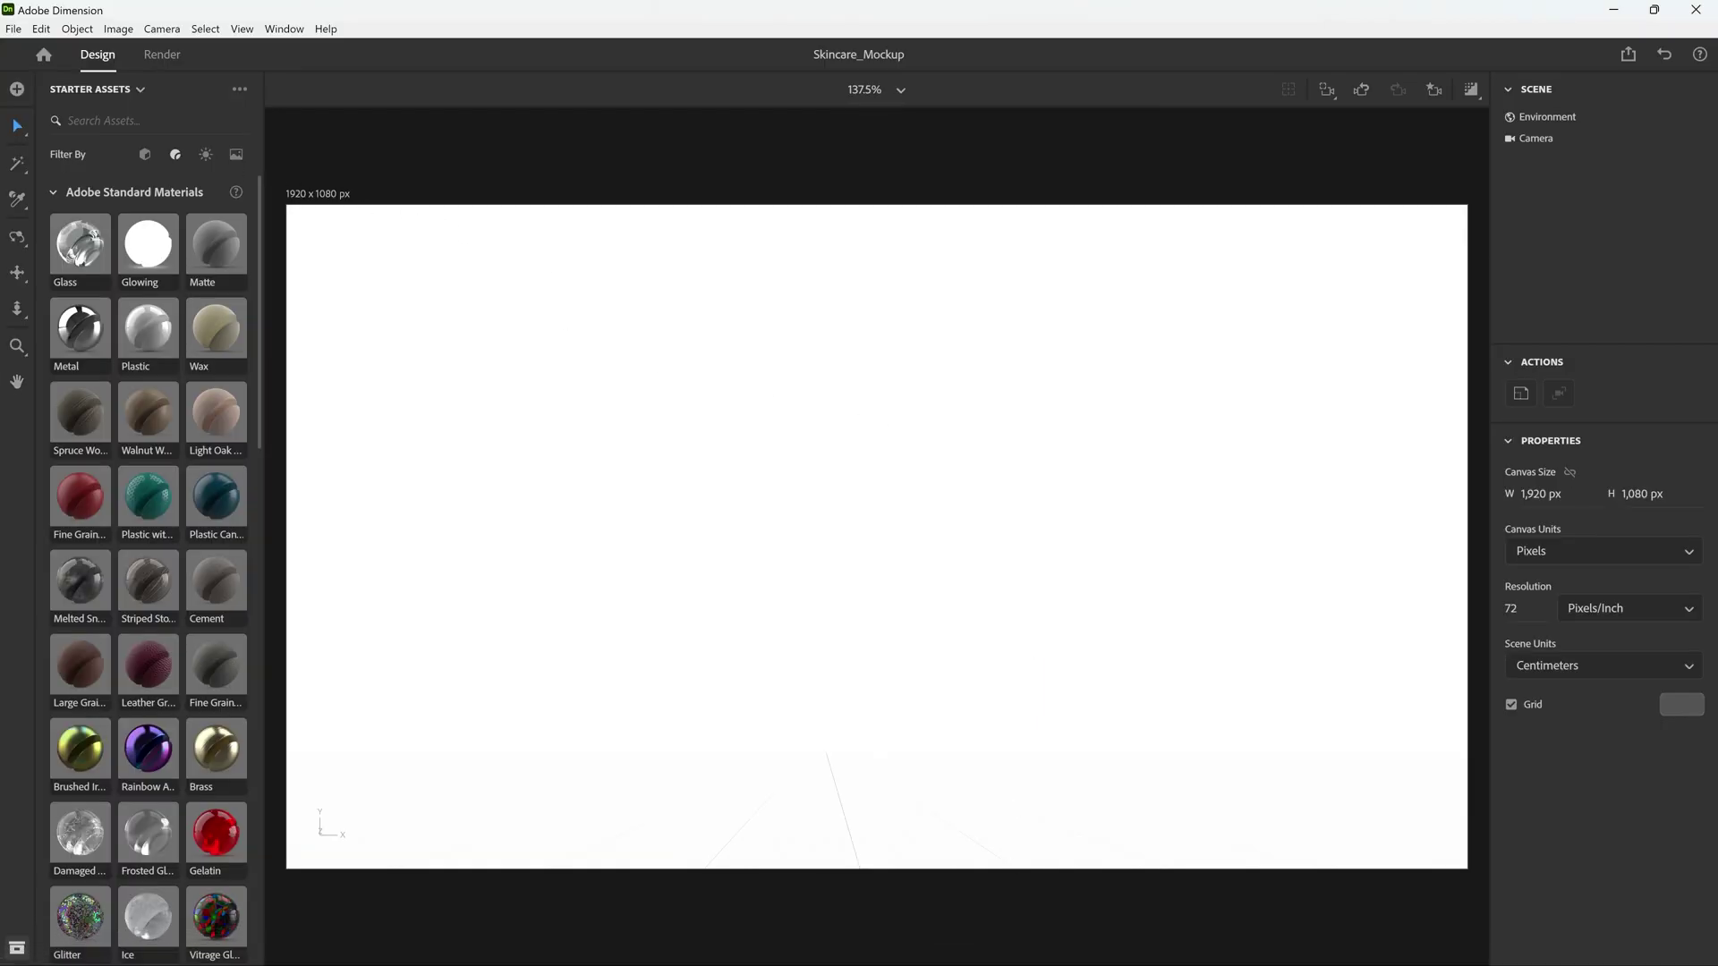
left_click(18, 34)
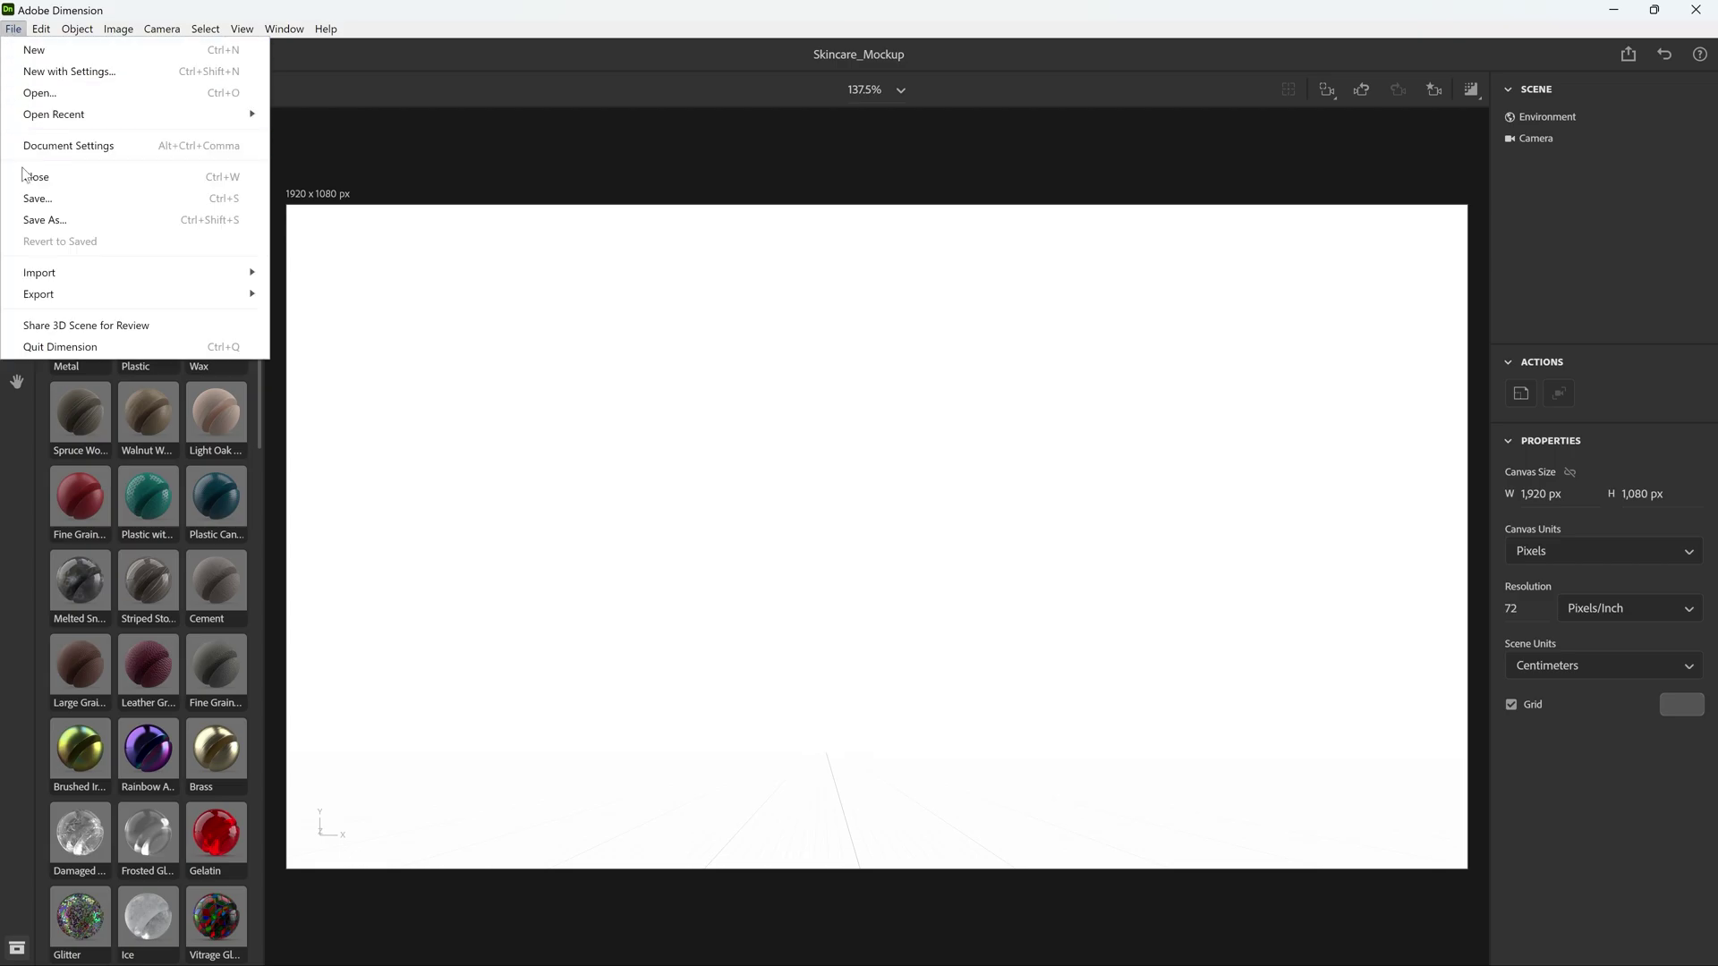
mouse_move(73, 274)
left_click(318, 274)
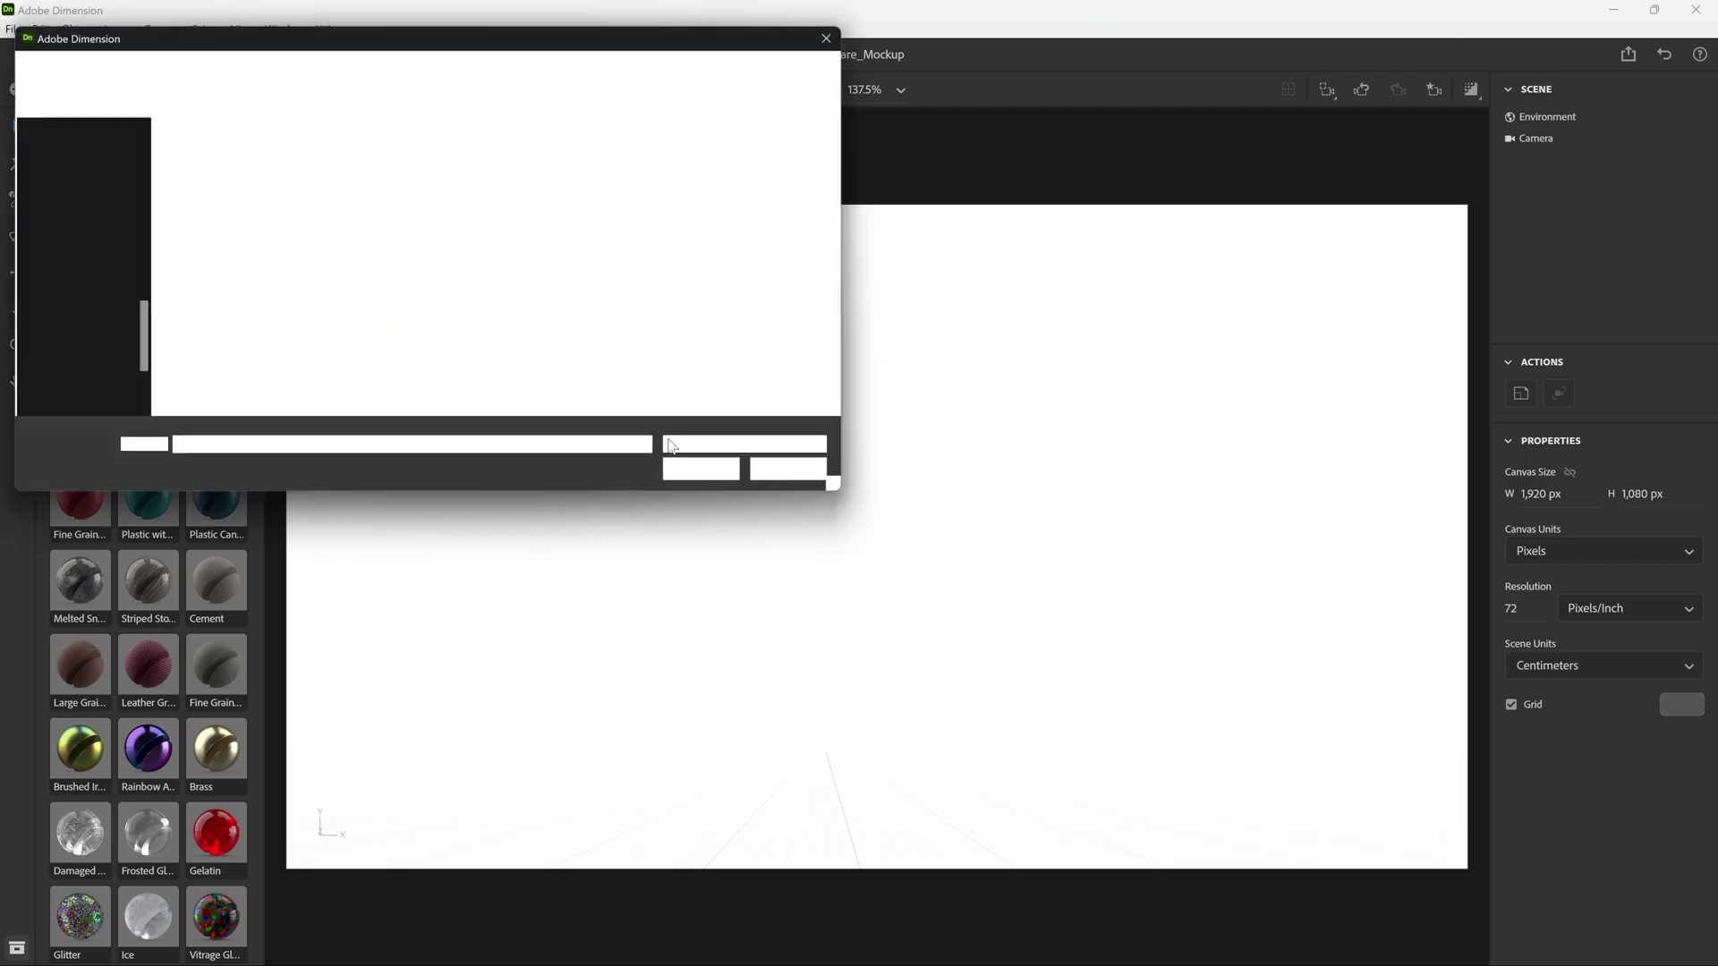
double_click(504, 175)
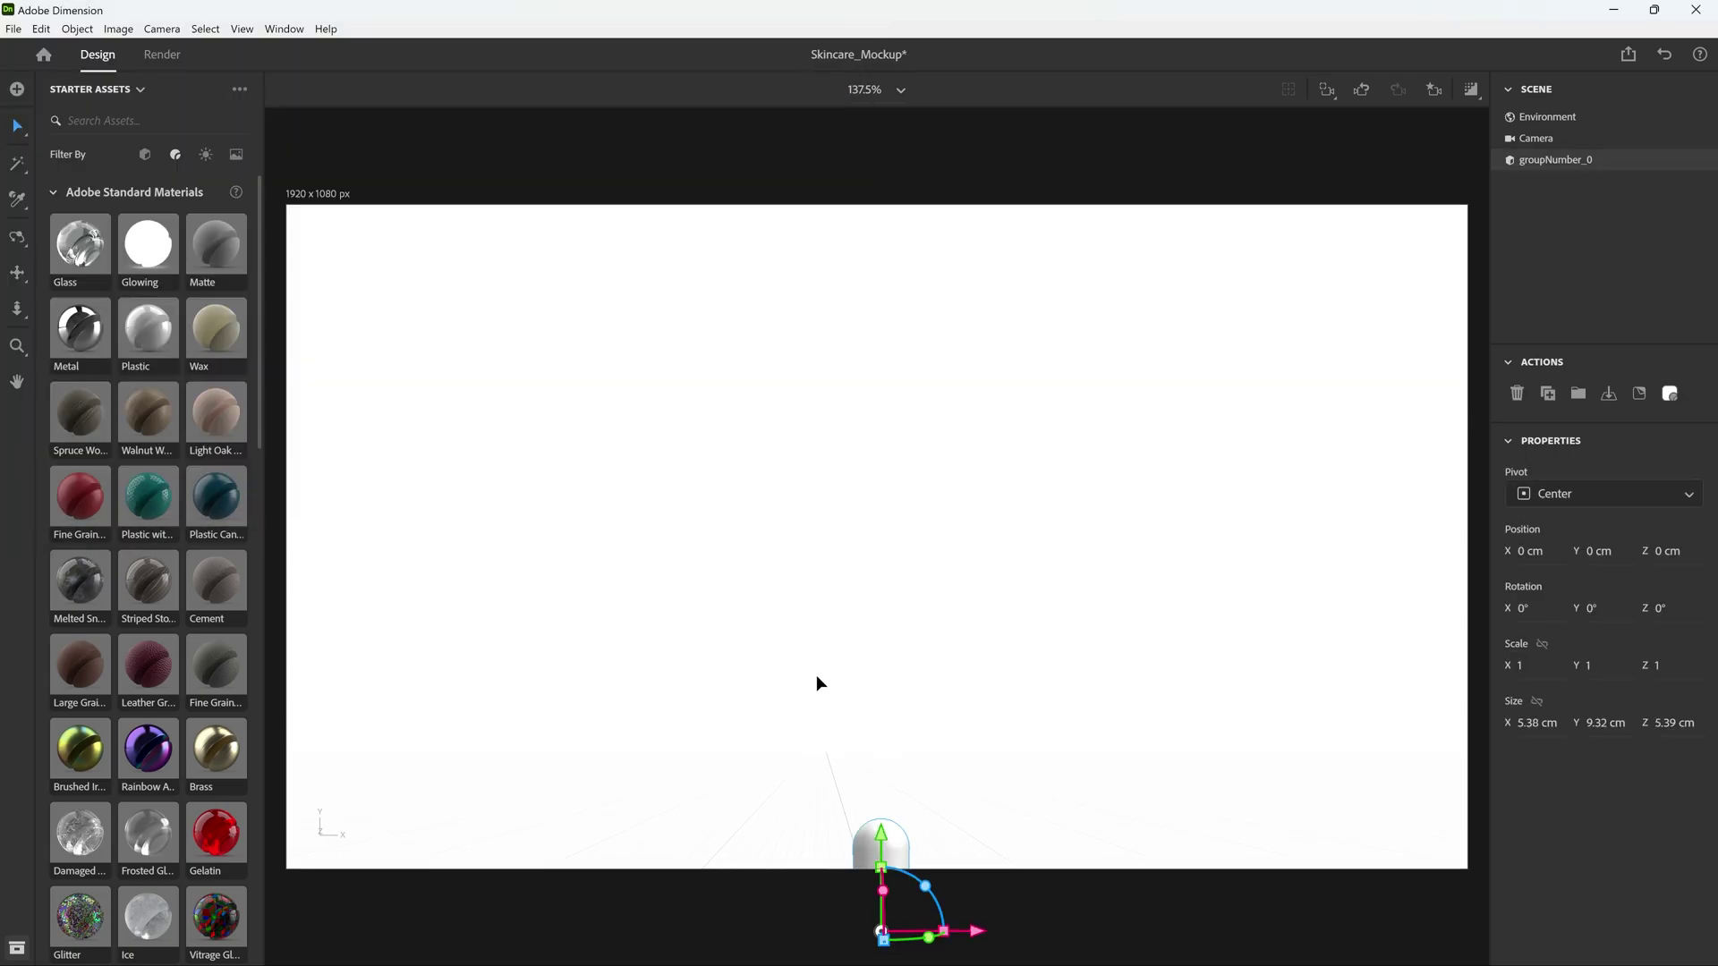
Step: Raise the dropper model vertically well above the ground to leave room for the bottle
right_click_drag(816, 682, 970, 702)
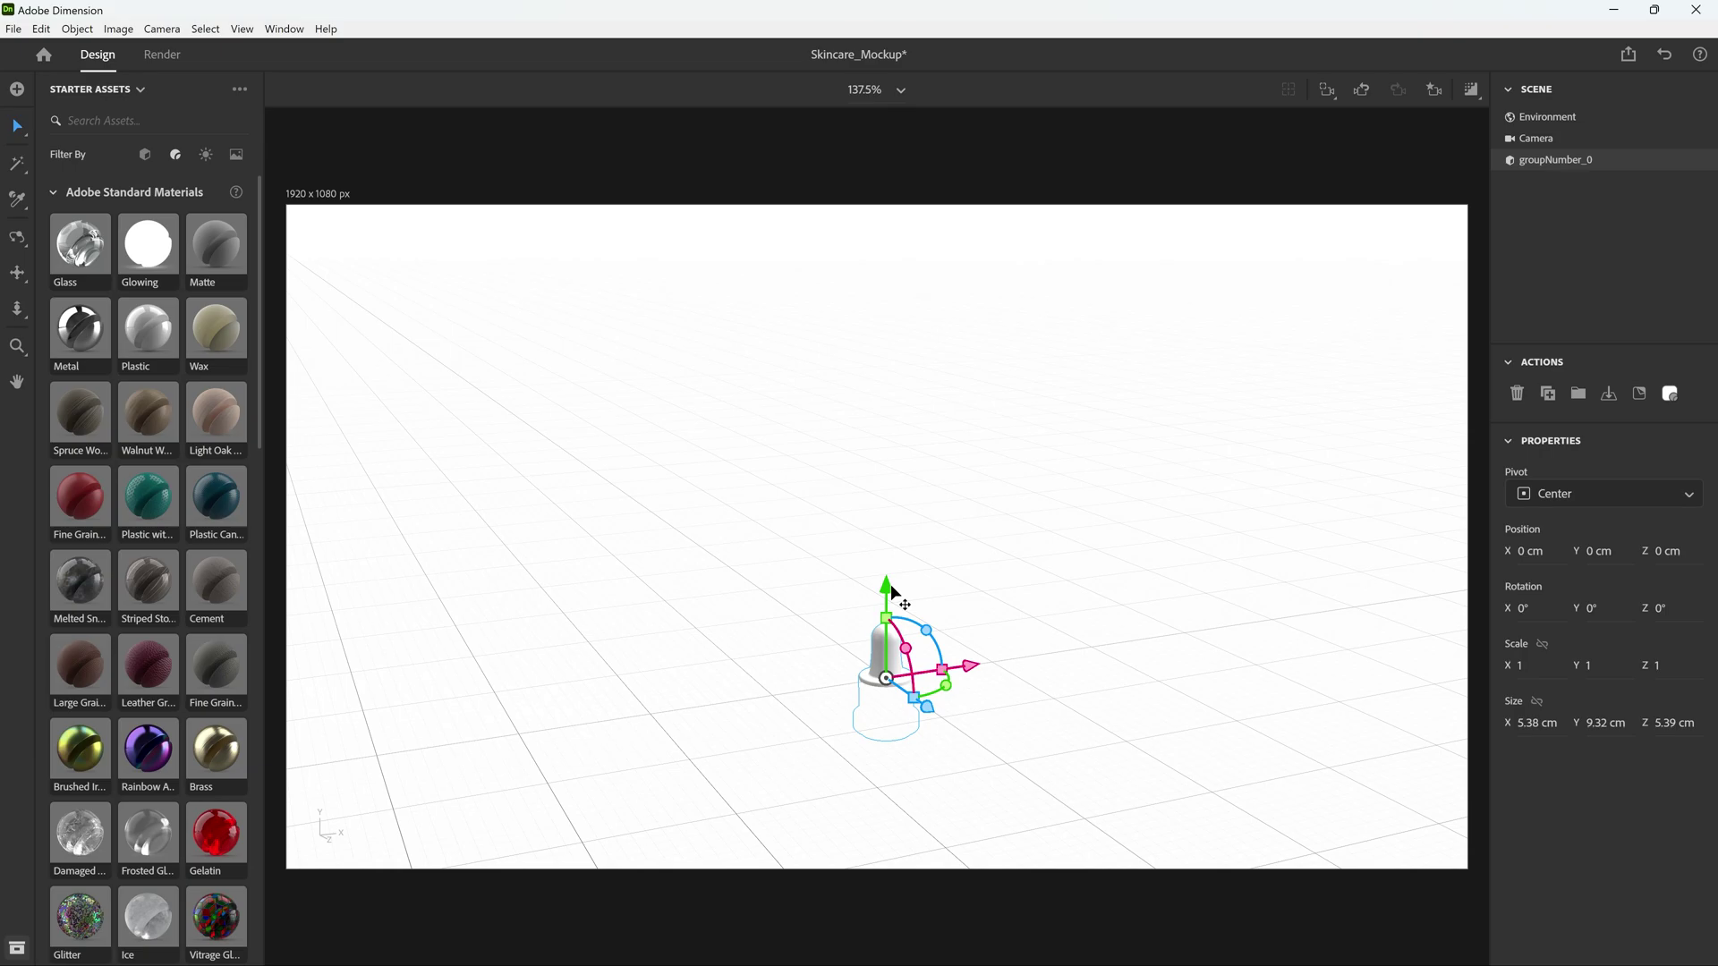
left_click_drag(893, 594, 892, 347)
right_click_drag(922, 617, 921, 566)
Step: Import the exported bottle model and stand it on the ground below the dropper
left_click(13, 29)
mouse_move(73, 274)
left_click(318, 274)
double_click(408, 161)
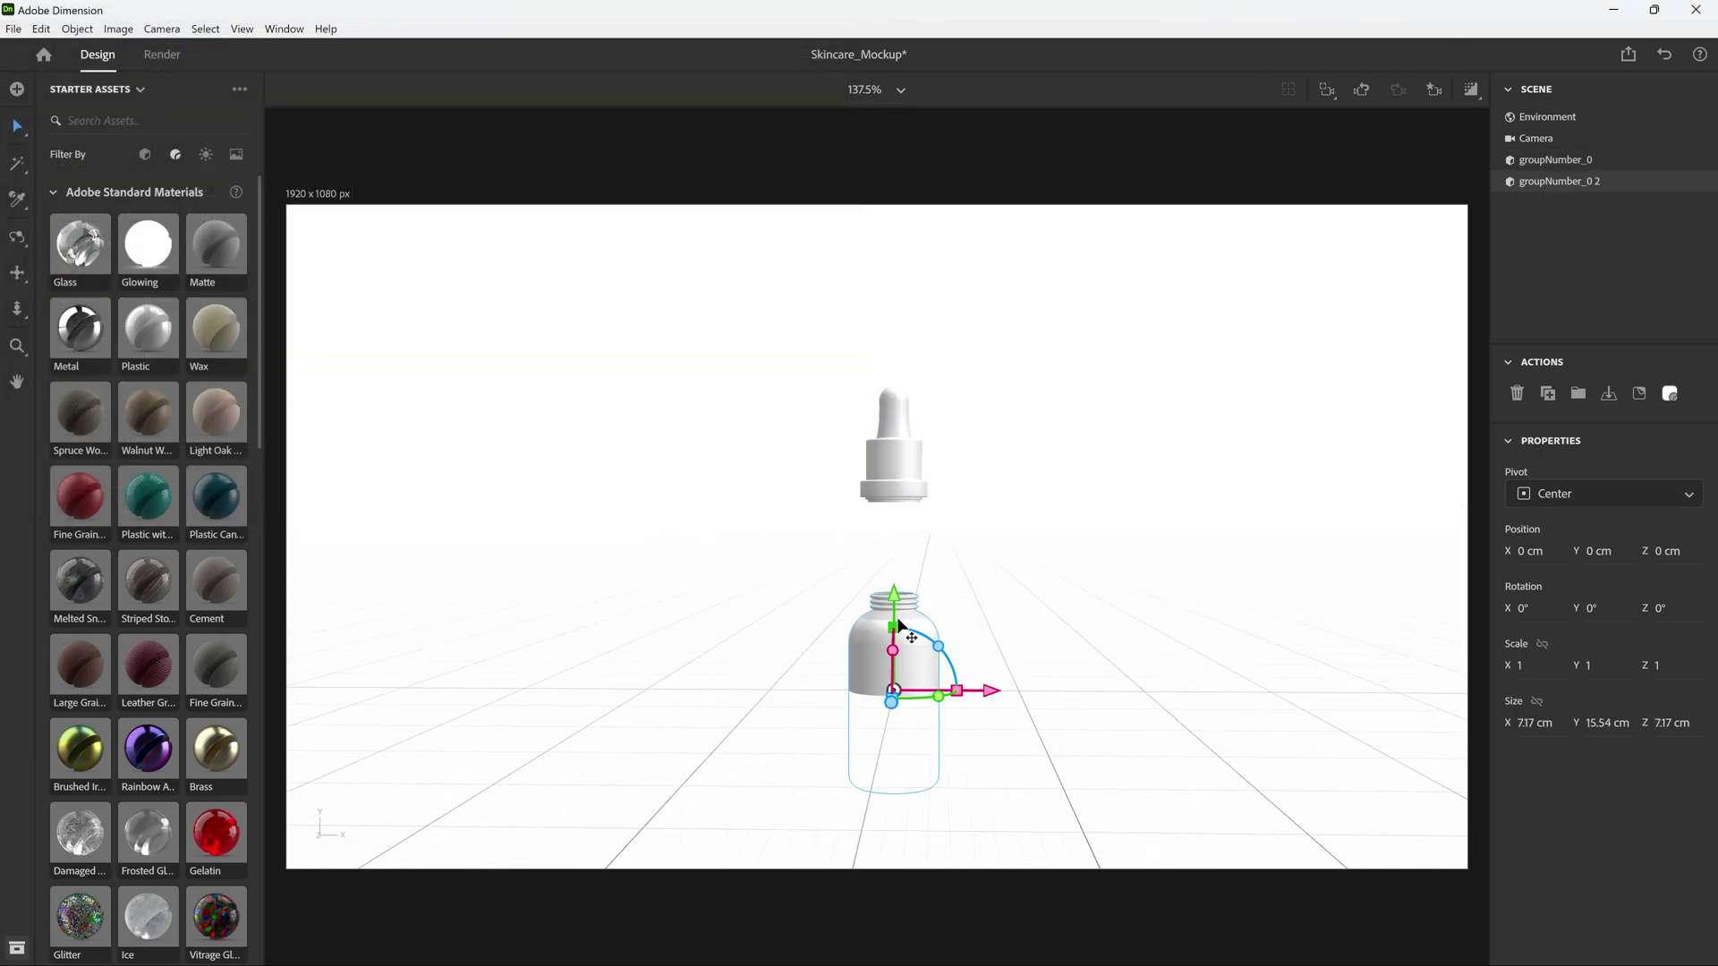
Step: Seat the dropper on the bottle's neck and assign Plastic to the dropper and Glass to the bottle
left_click(895, 421)
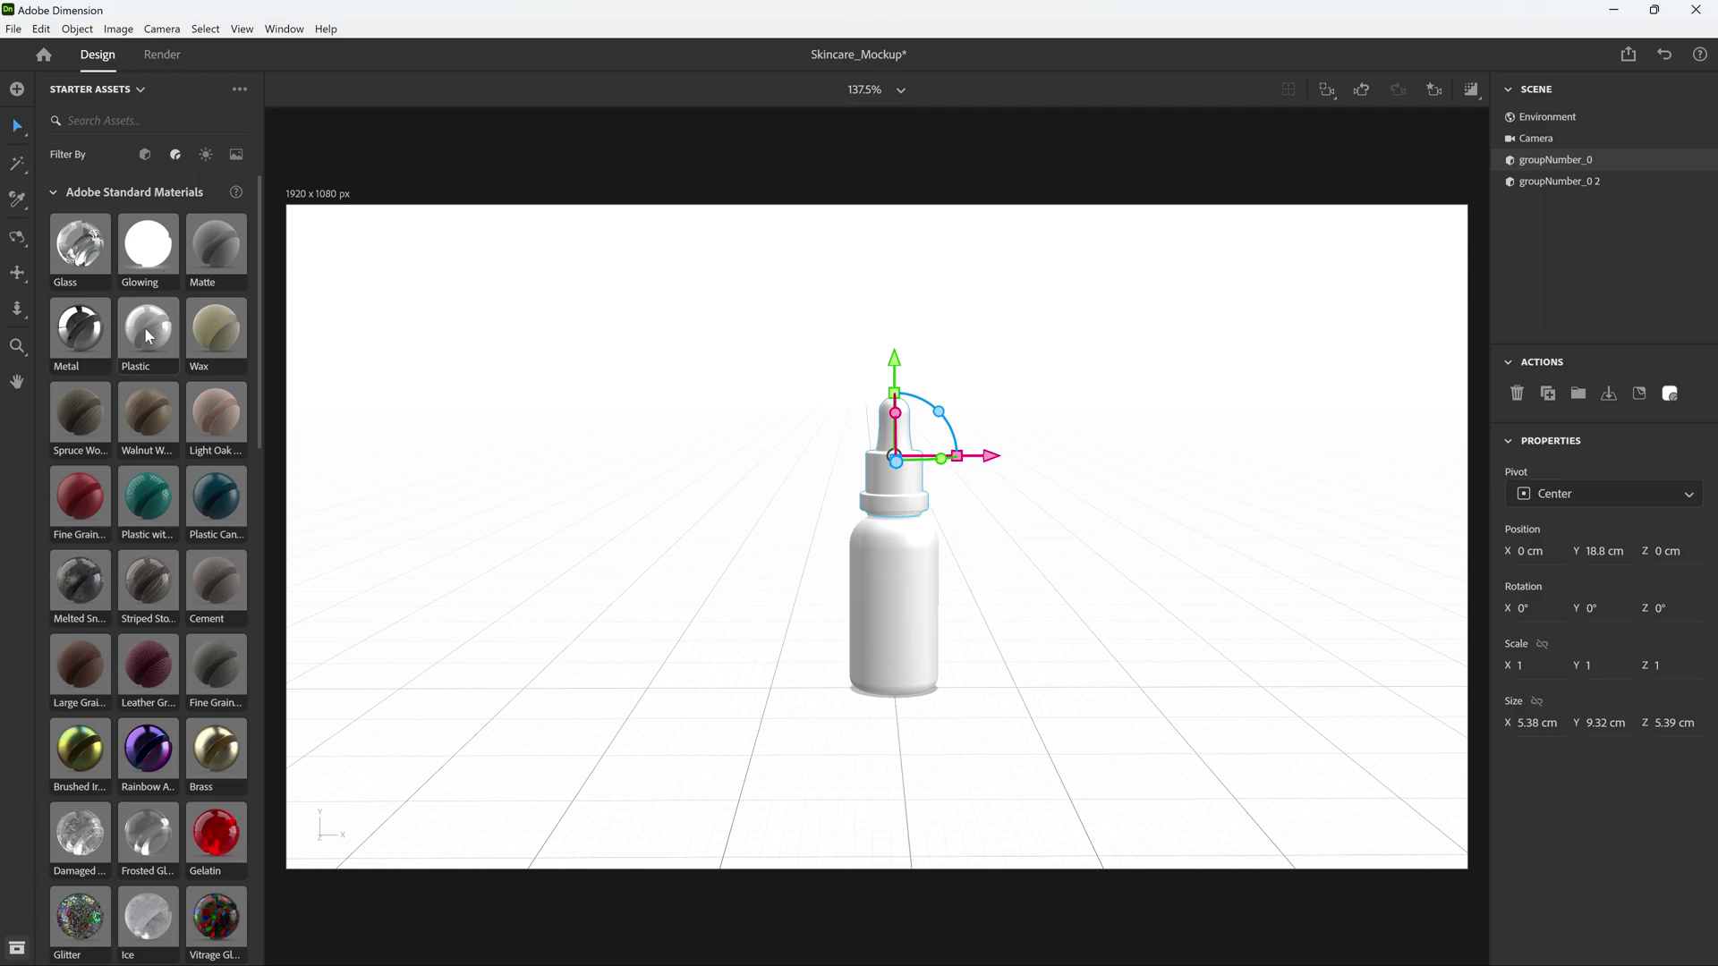
left_click(895, 569)
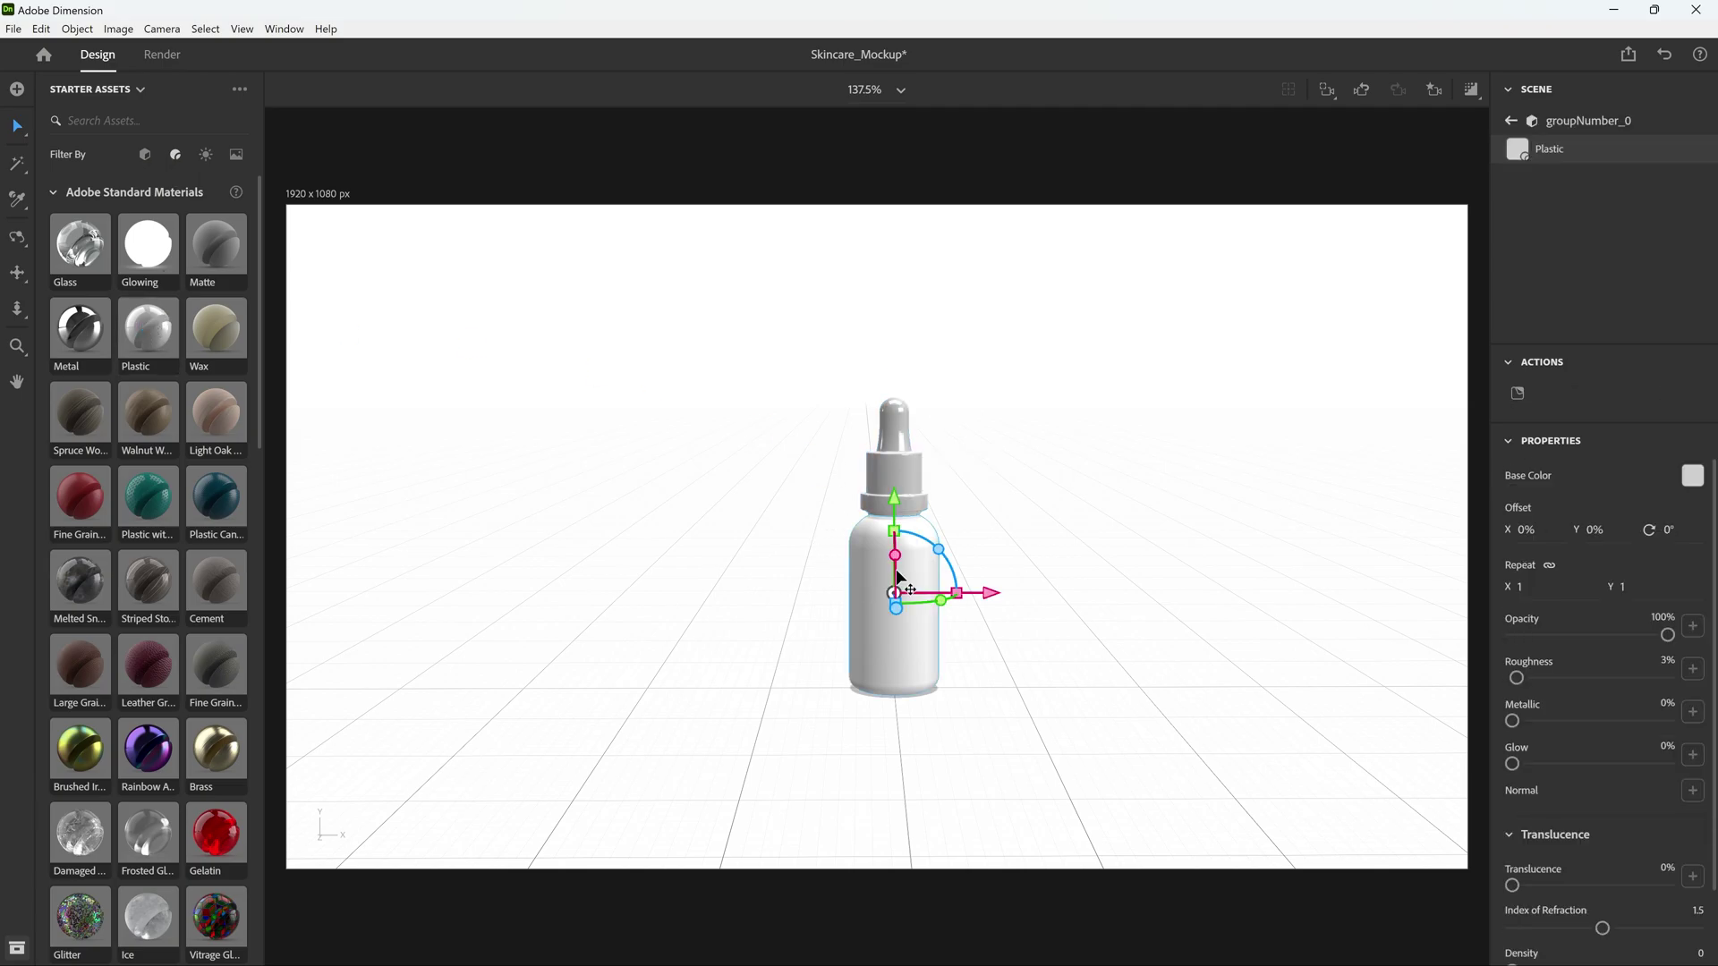
left_click(80, 244)
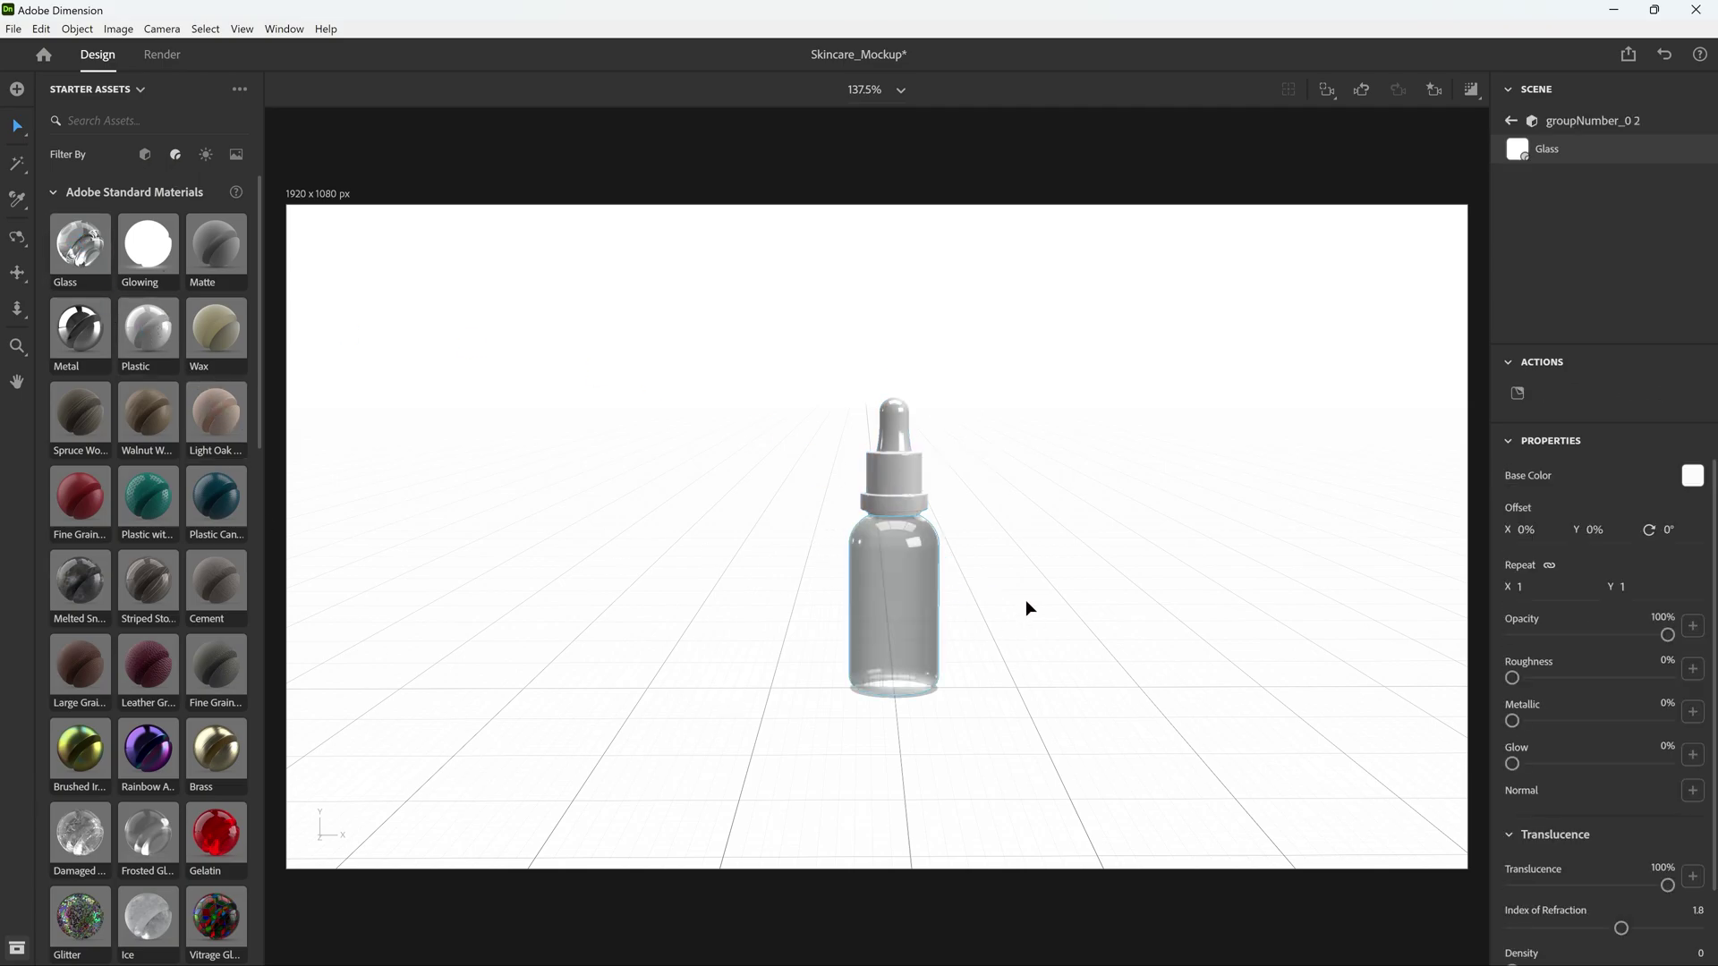
Step: Set the base color of the dropper's plastic to F7C04A and select the bottle
left_click(882, 479)
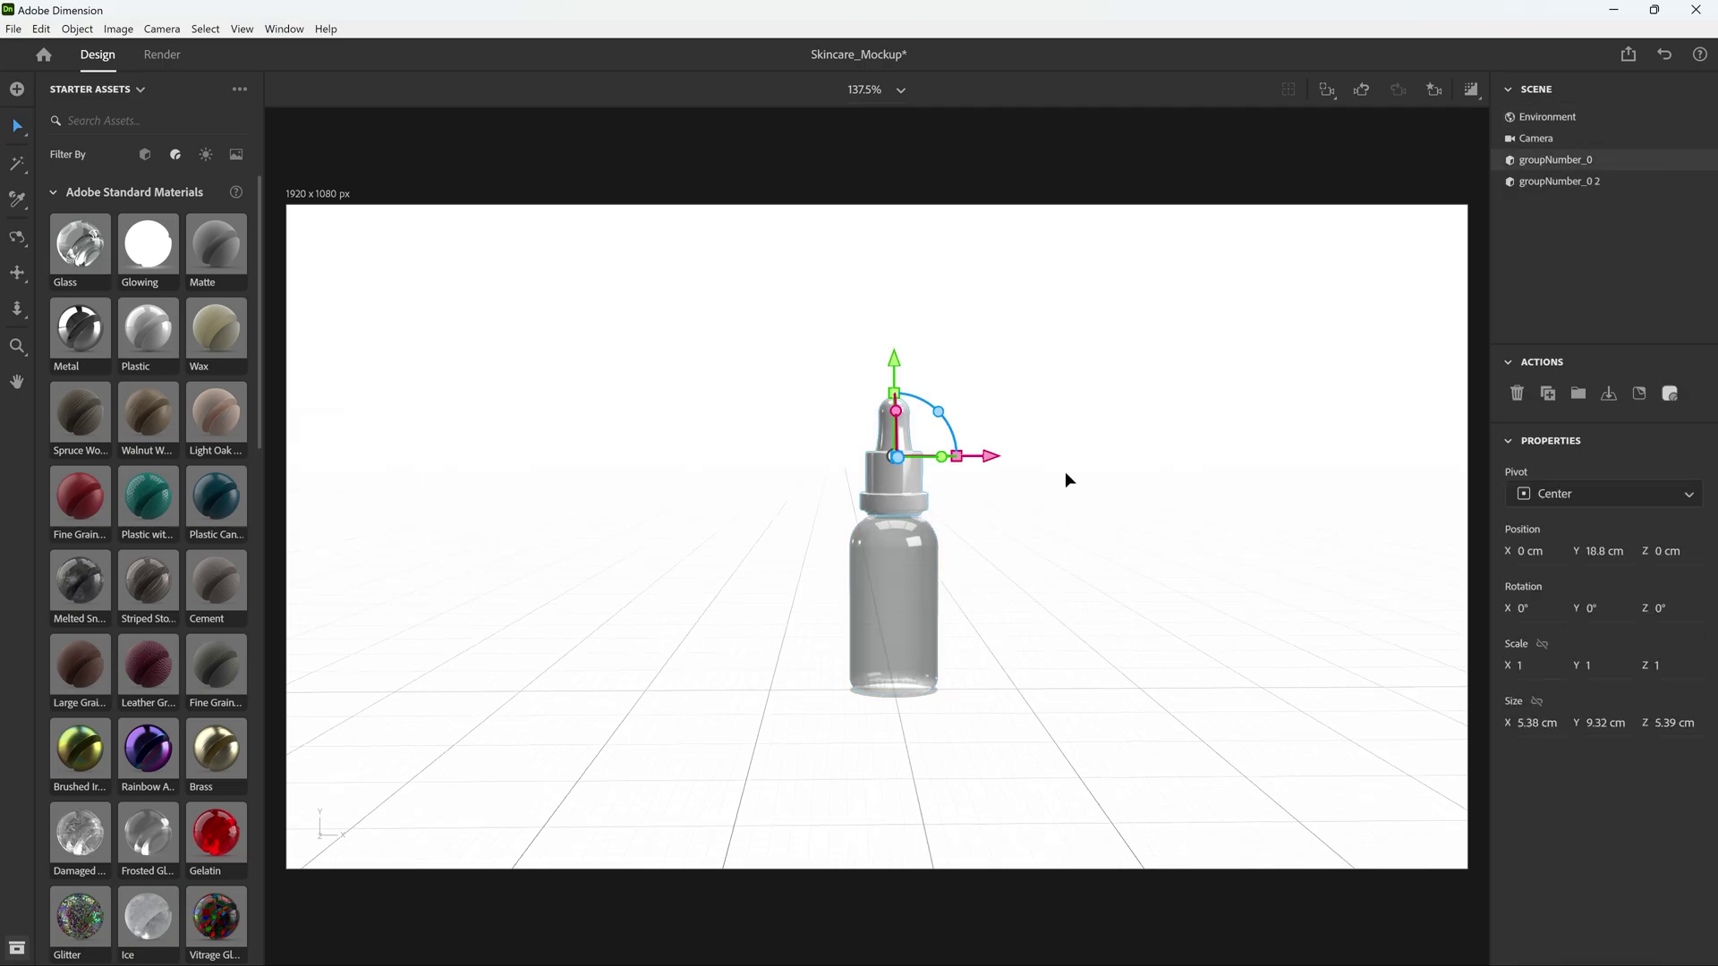
left_click(1670, 394)
left_click(1690, 477)
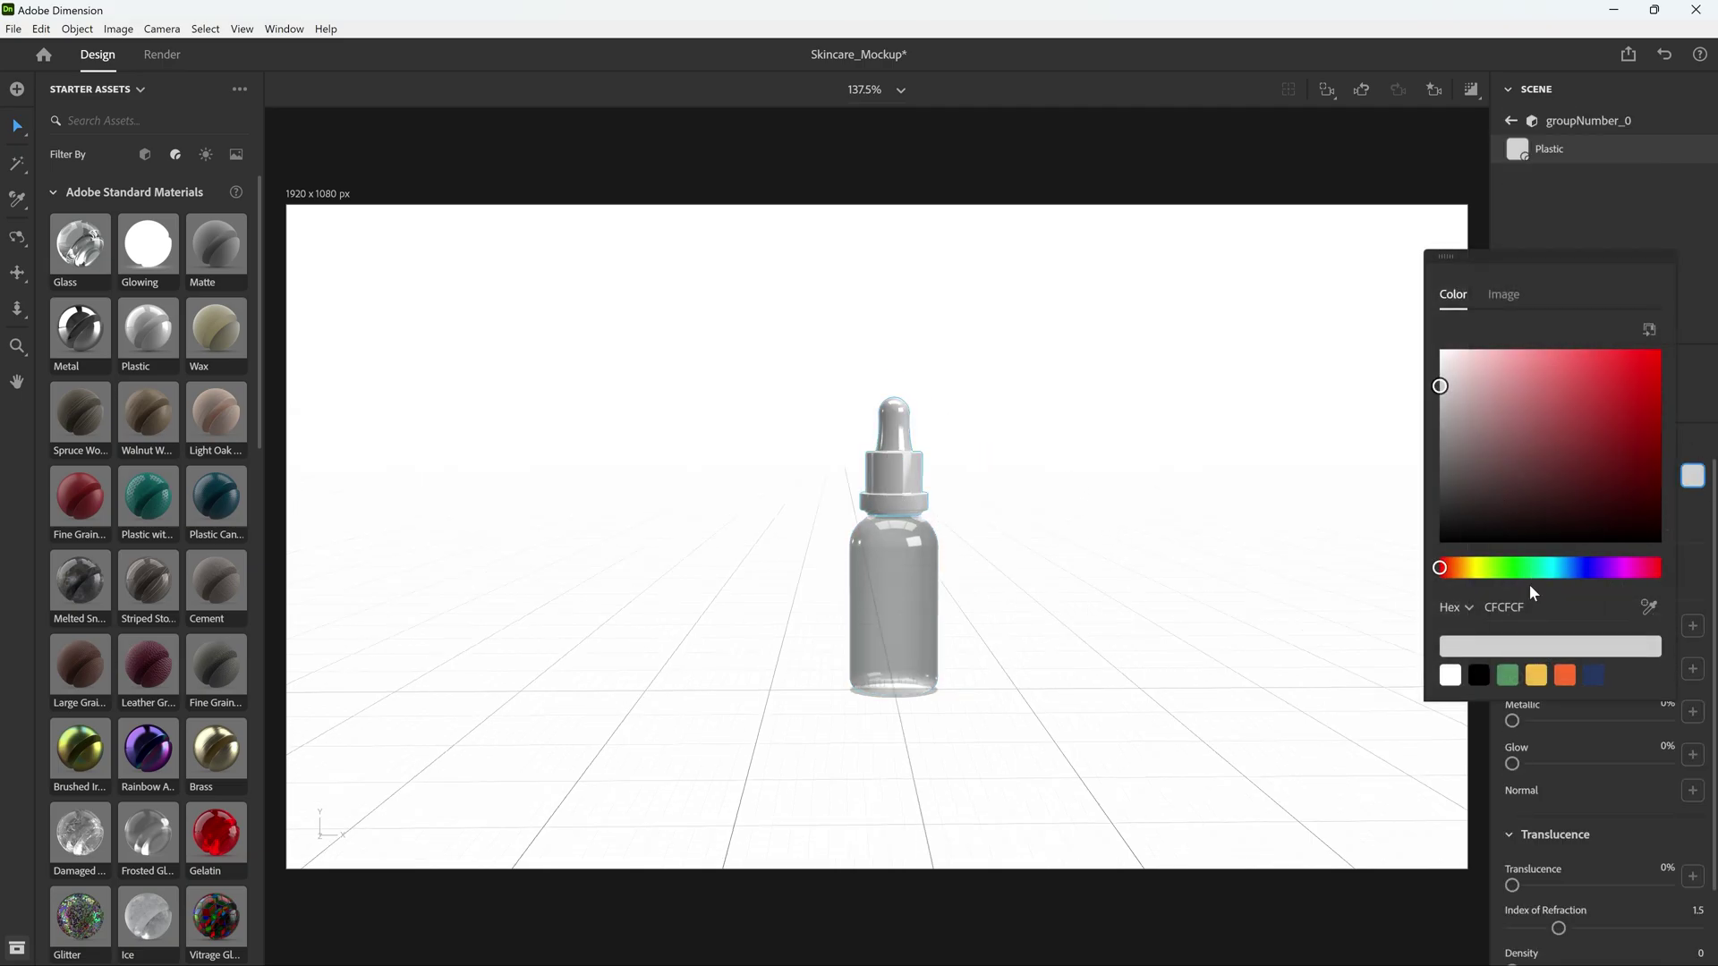
left_click(1504, 607)
type("F7C04A")
key("Return")
left_click(1104, 522)
left_click(890, 617)
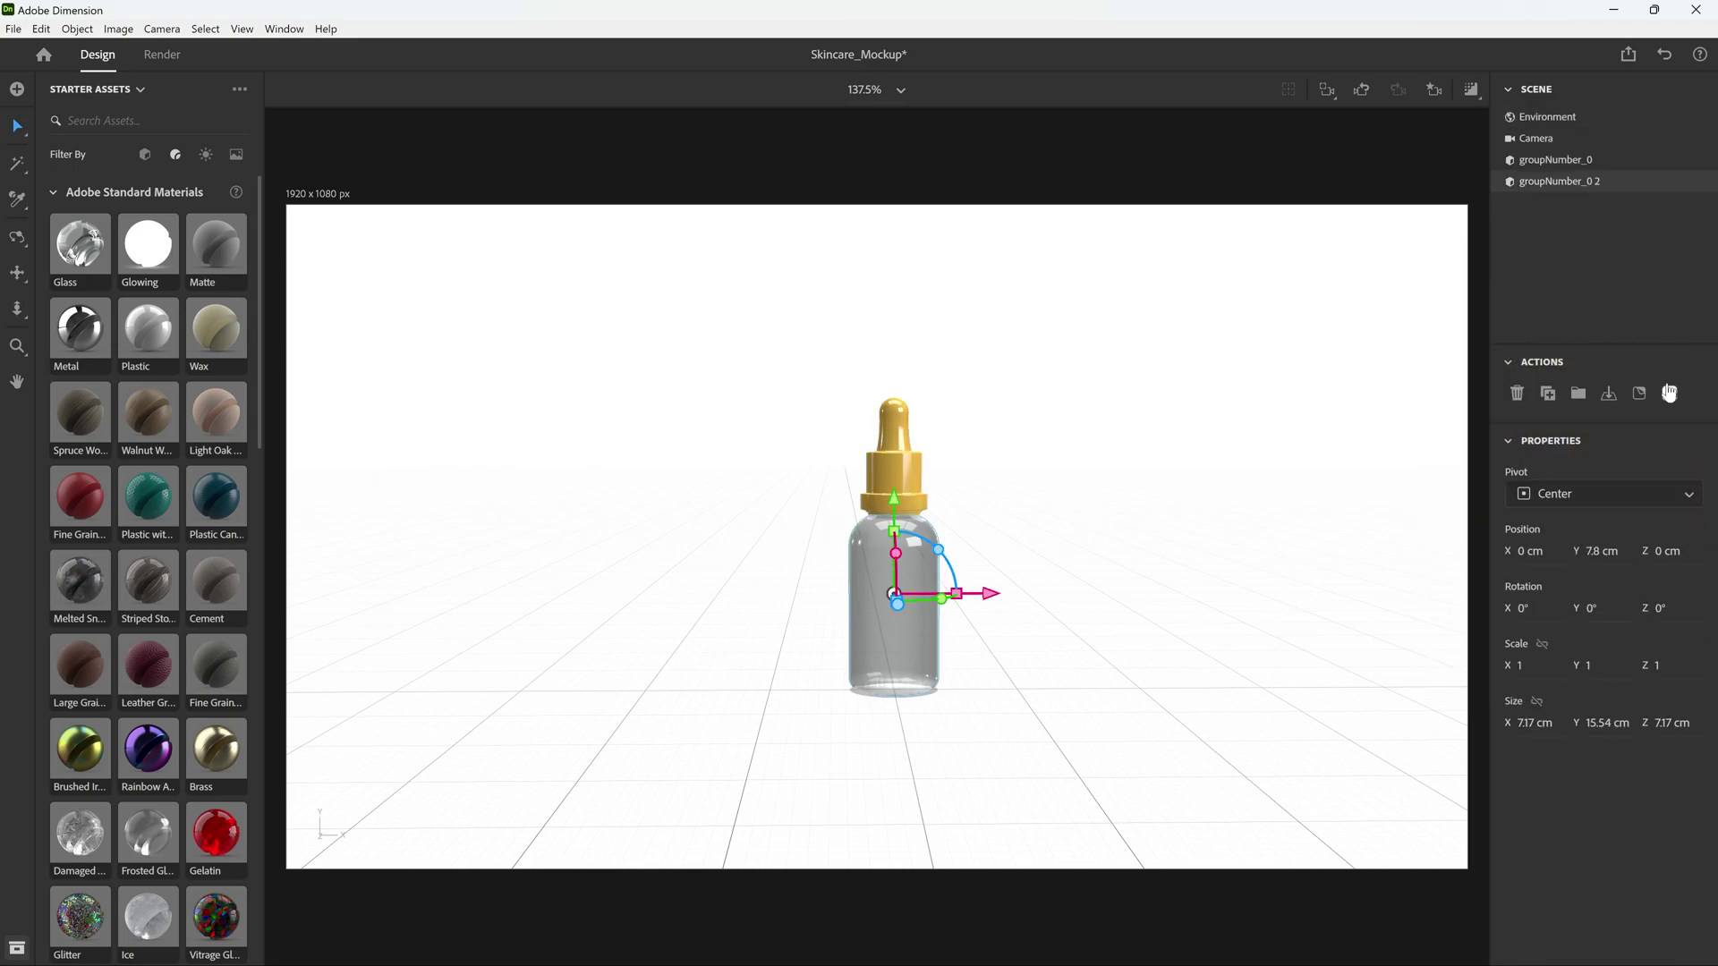
Step: Set the base color of the bottle's glass material to 539165
left_click(1668, 394)
left_click(1690, 478)
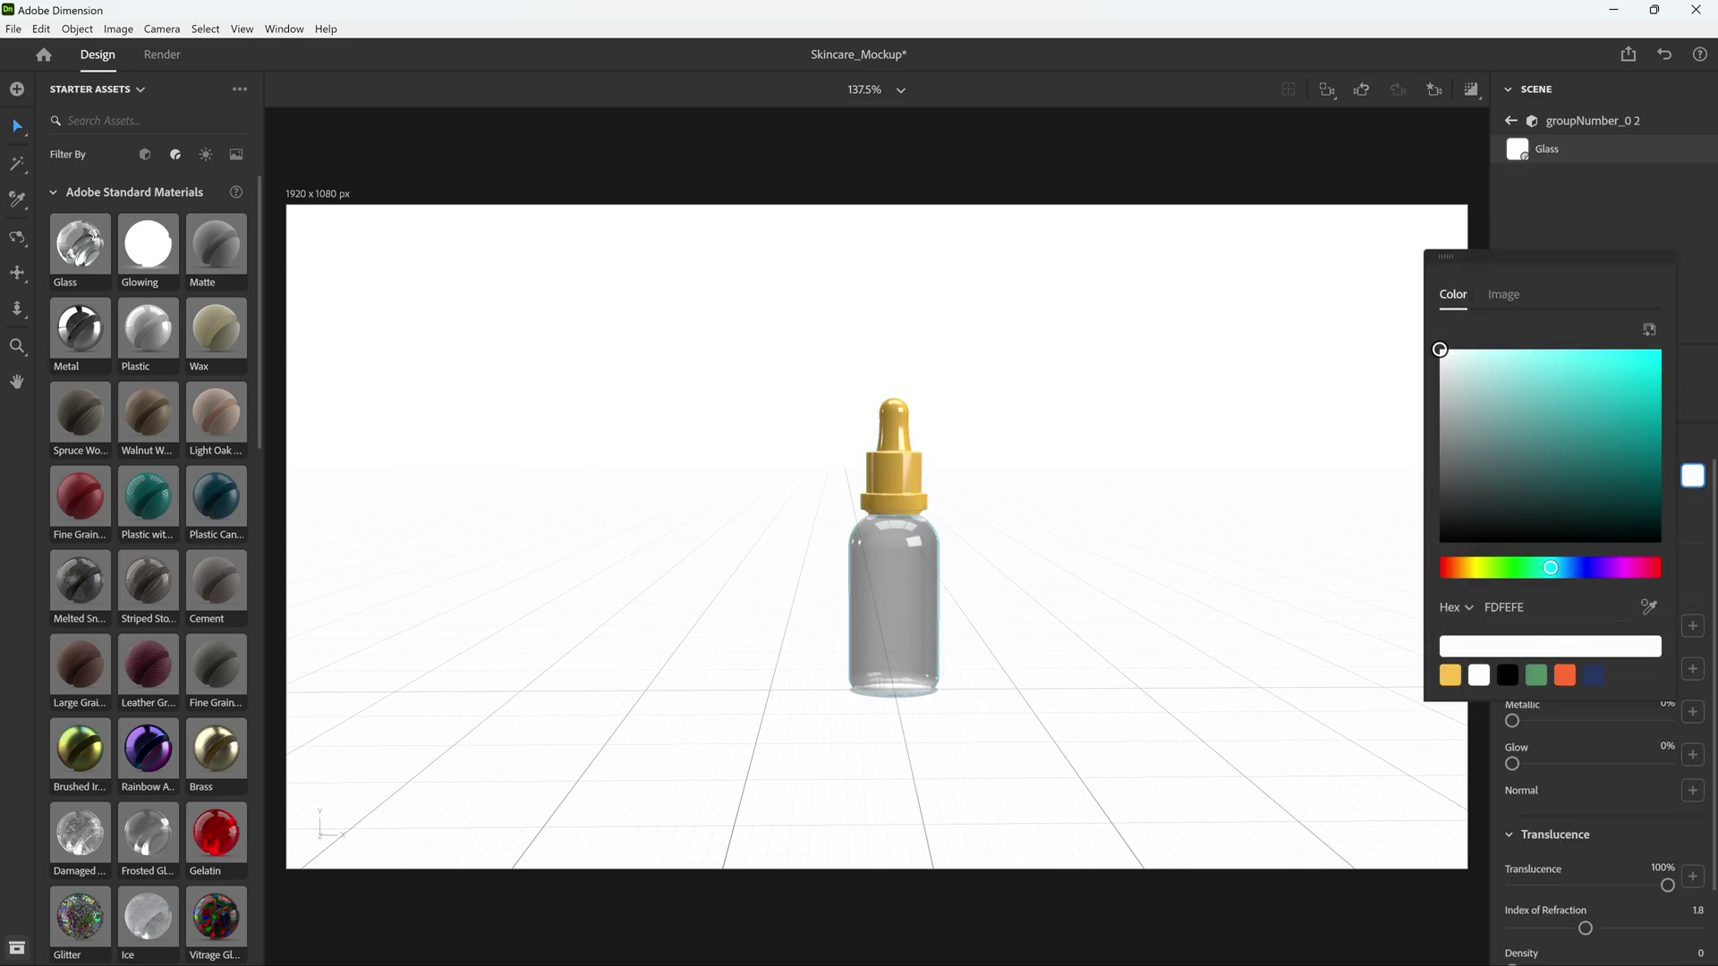
left_click(1504, 608)
type("539165")
key("Return")
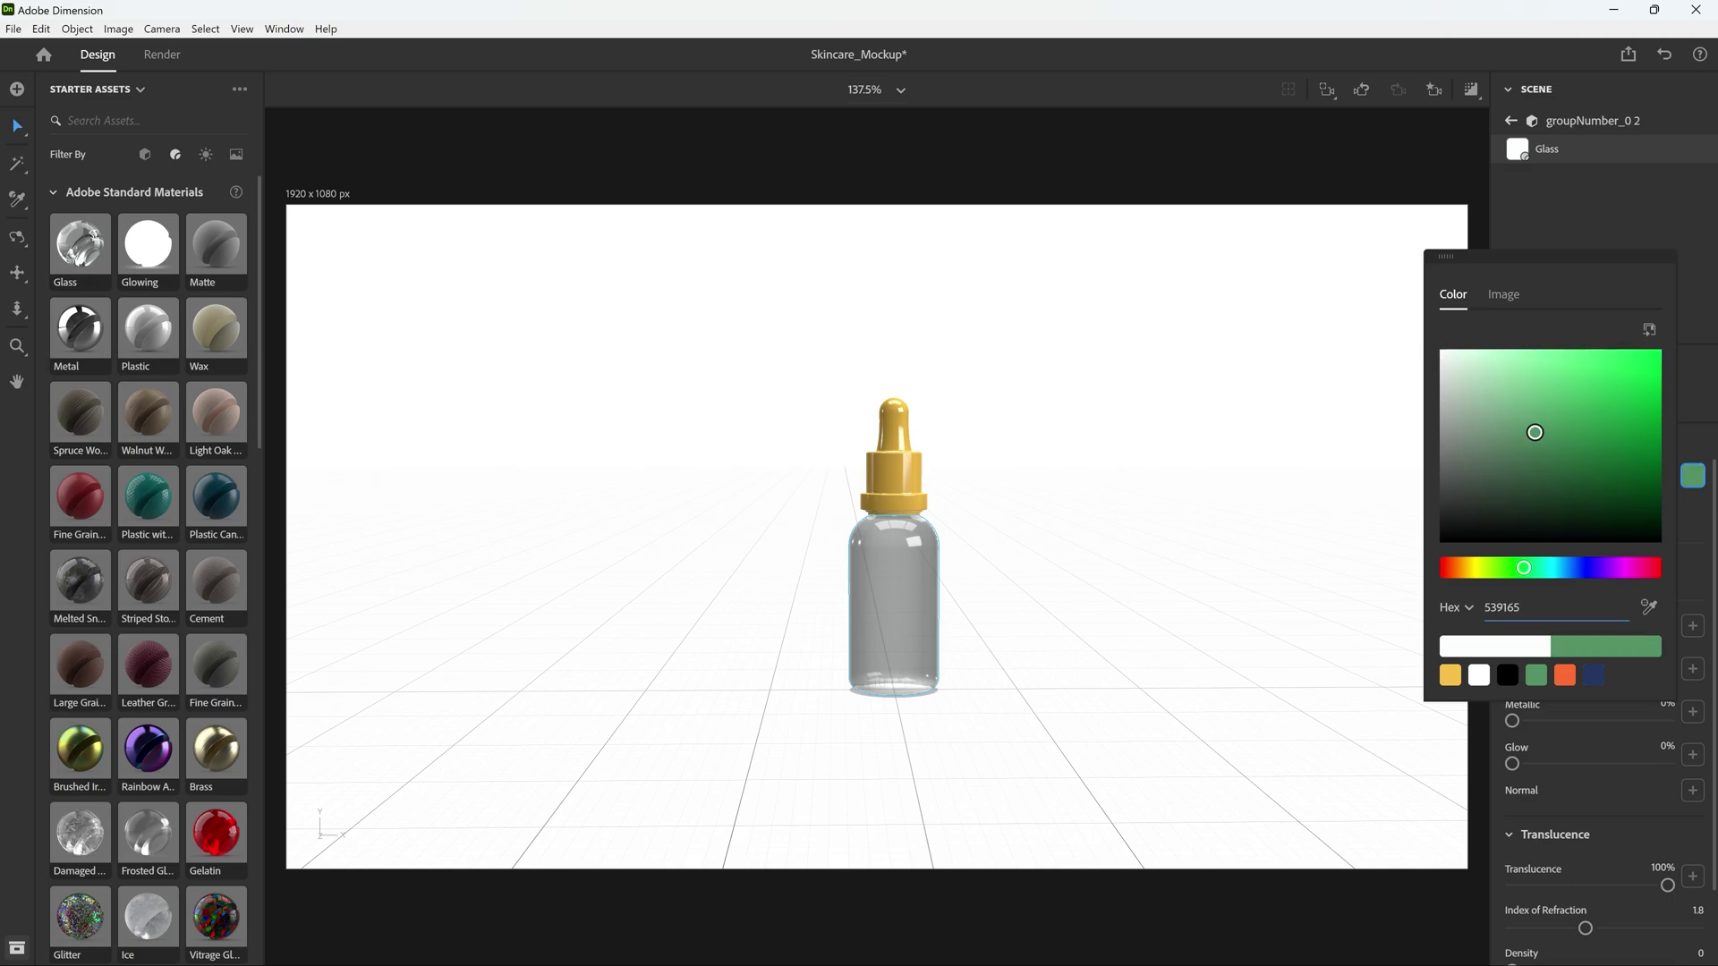
left_click(957, 530)
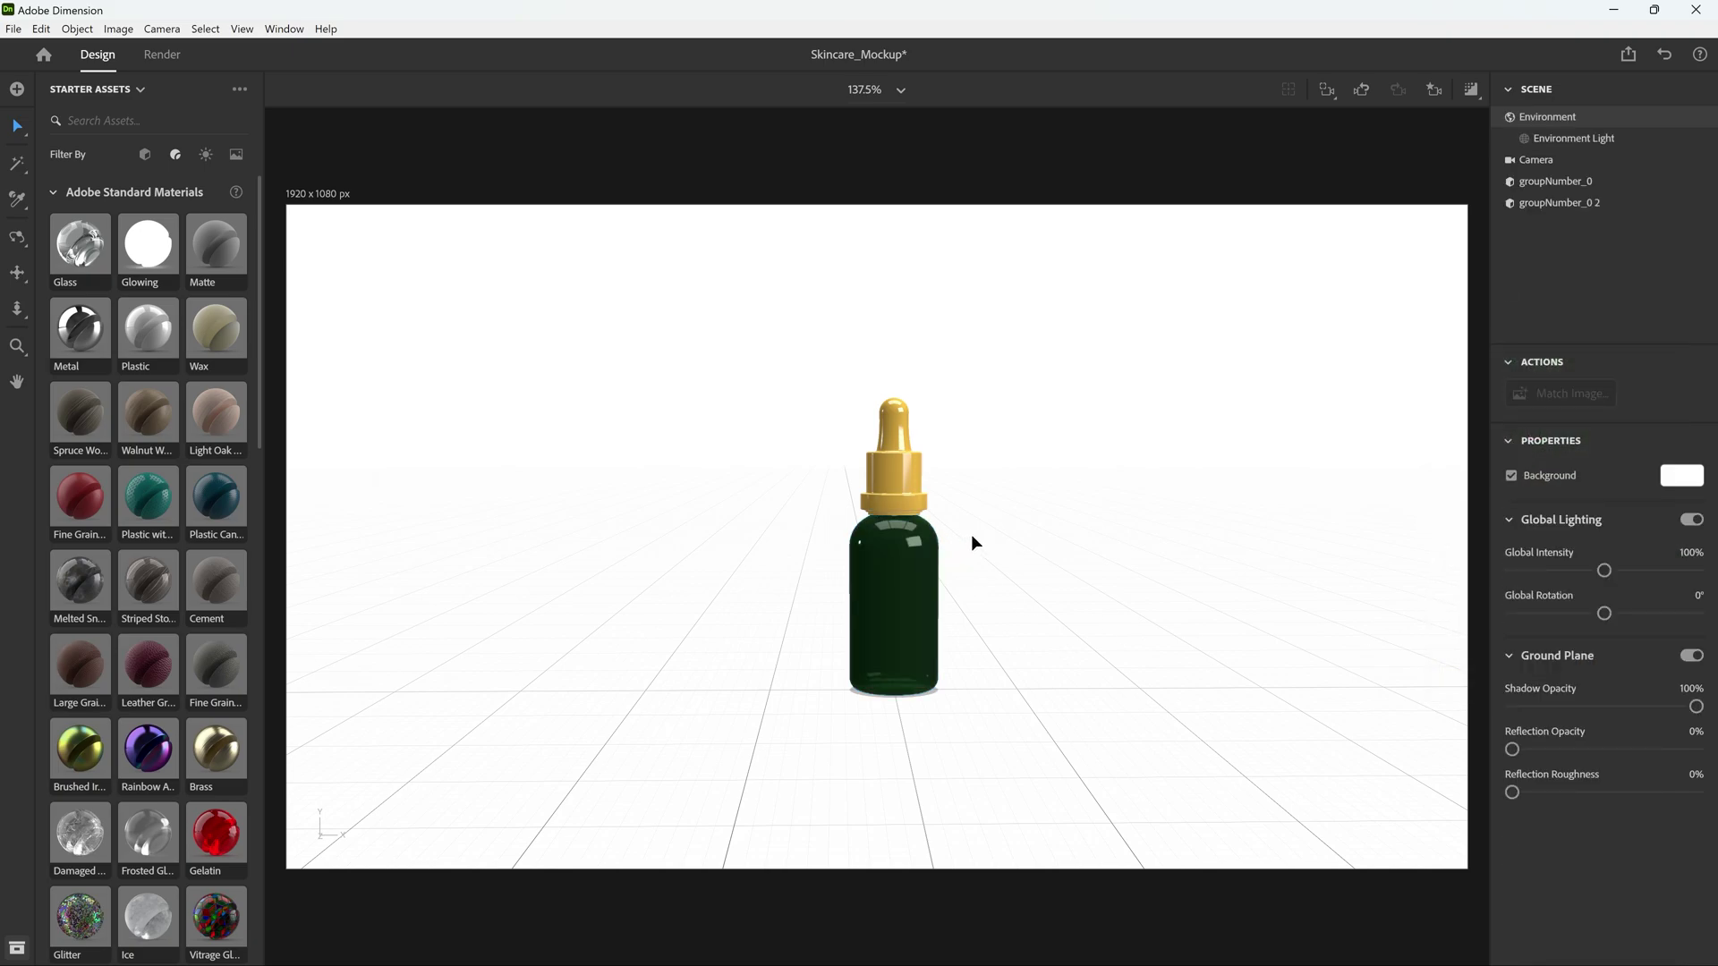
right_click_drag(970, 537, 954, 522)
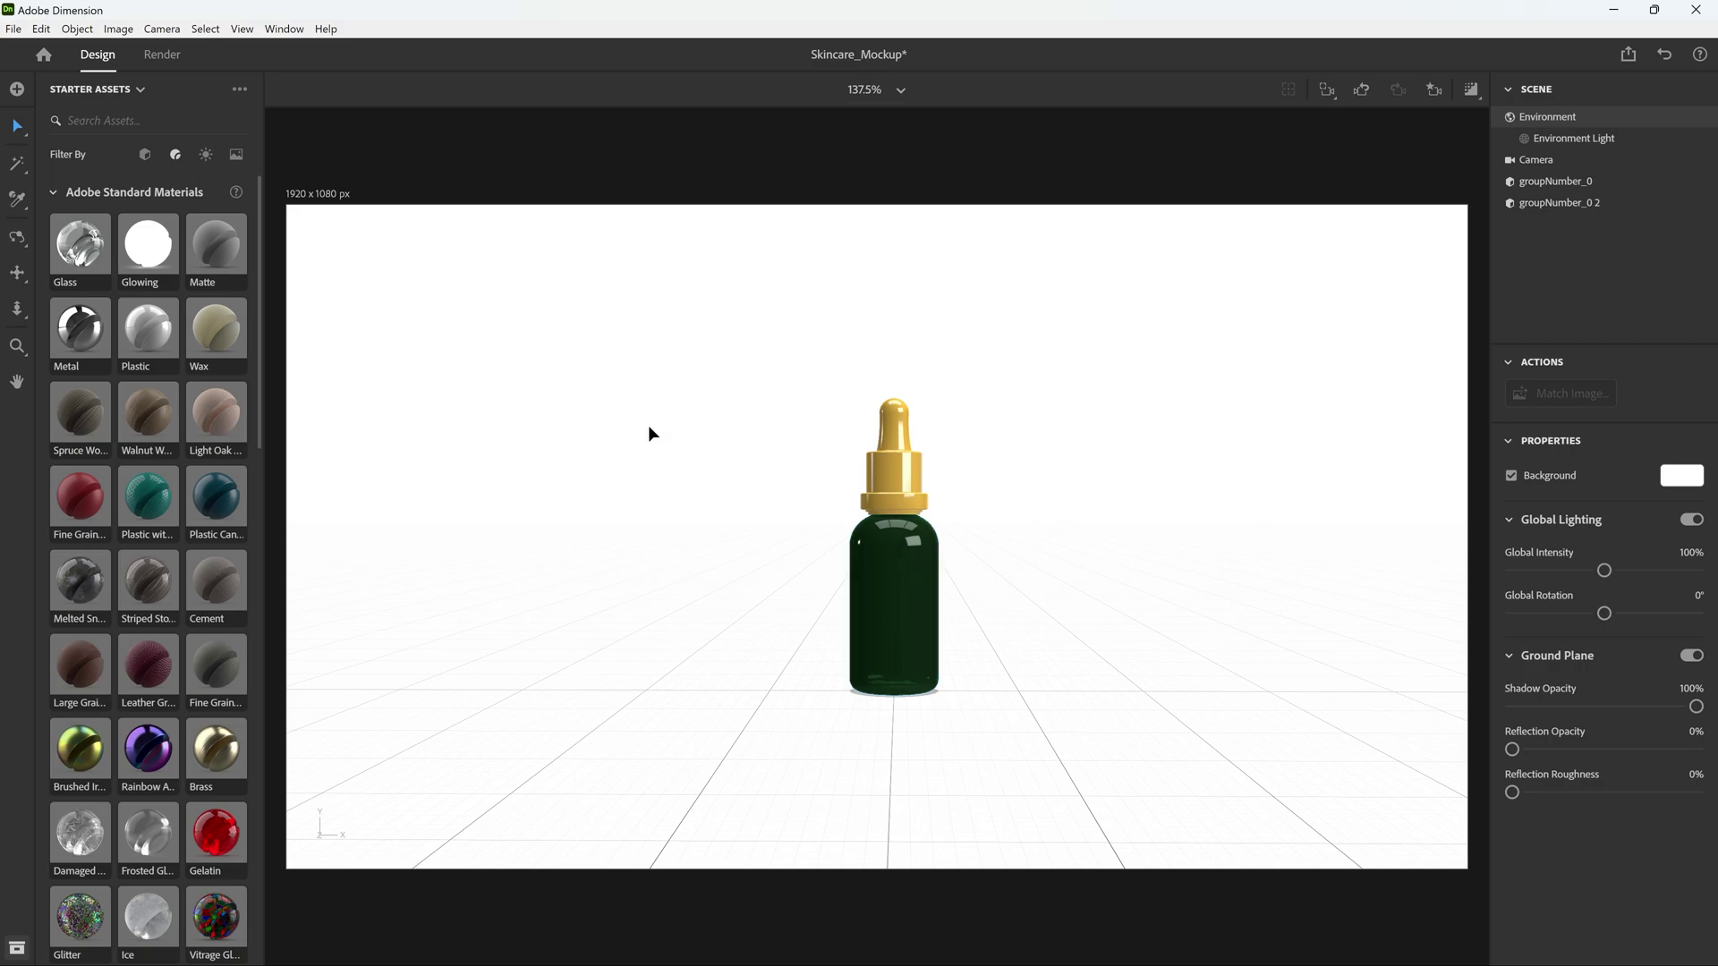
left_click(906, 594)
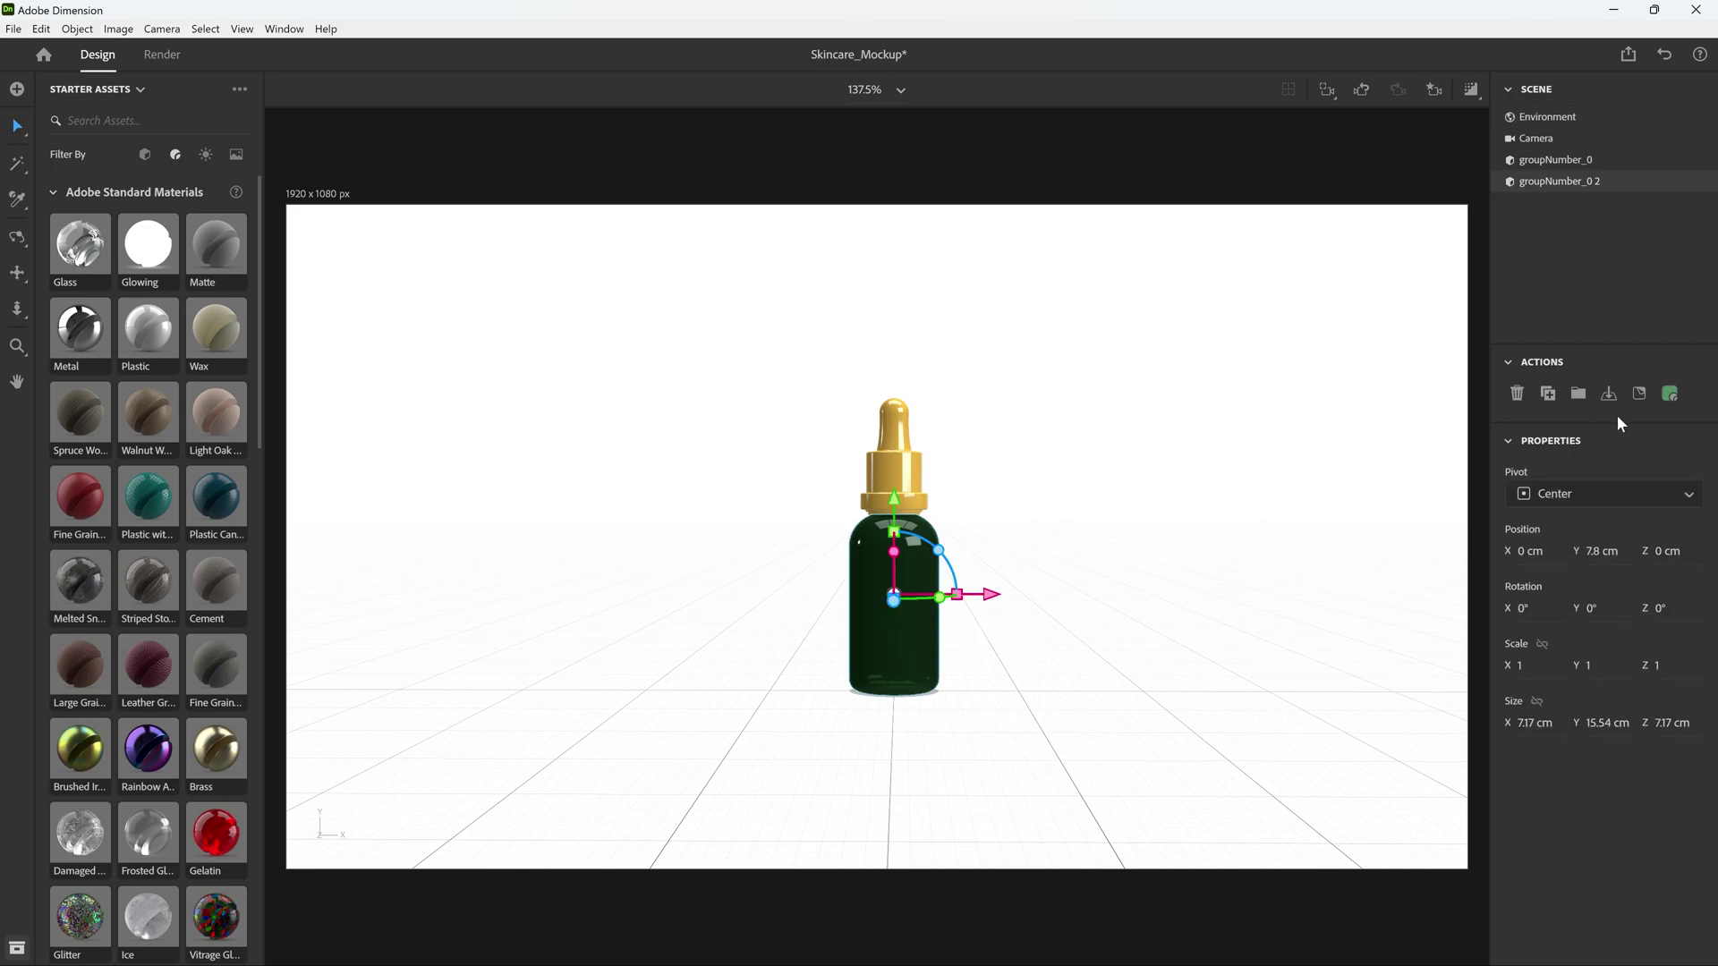
left_click(1640, 395)
double_click(207, 166)
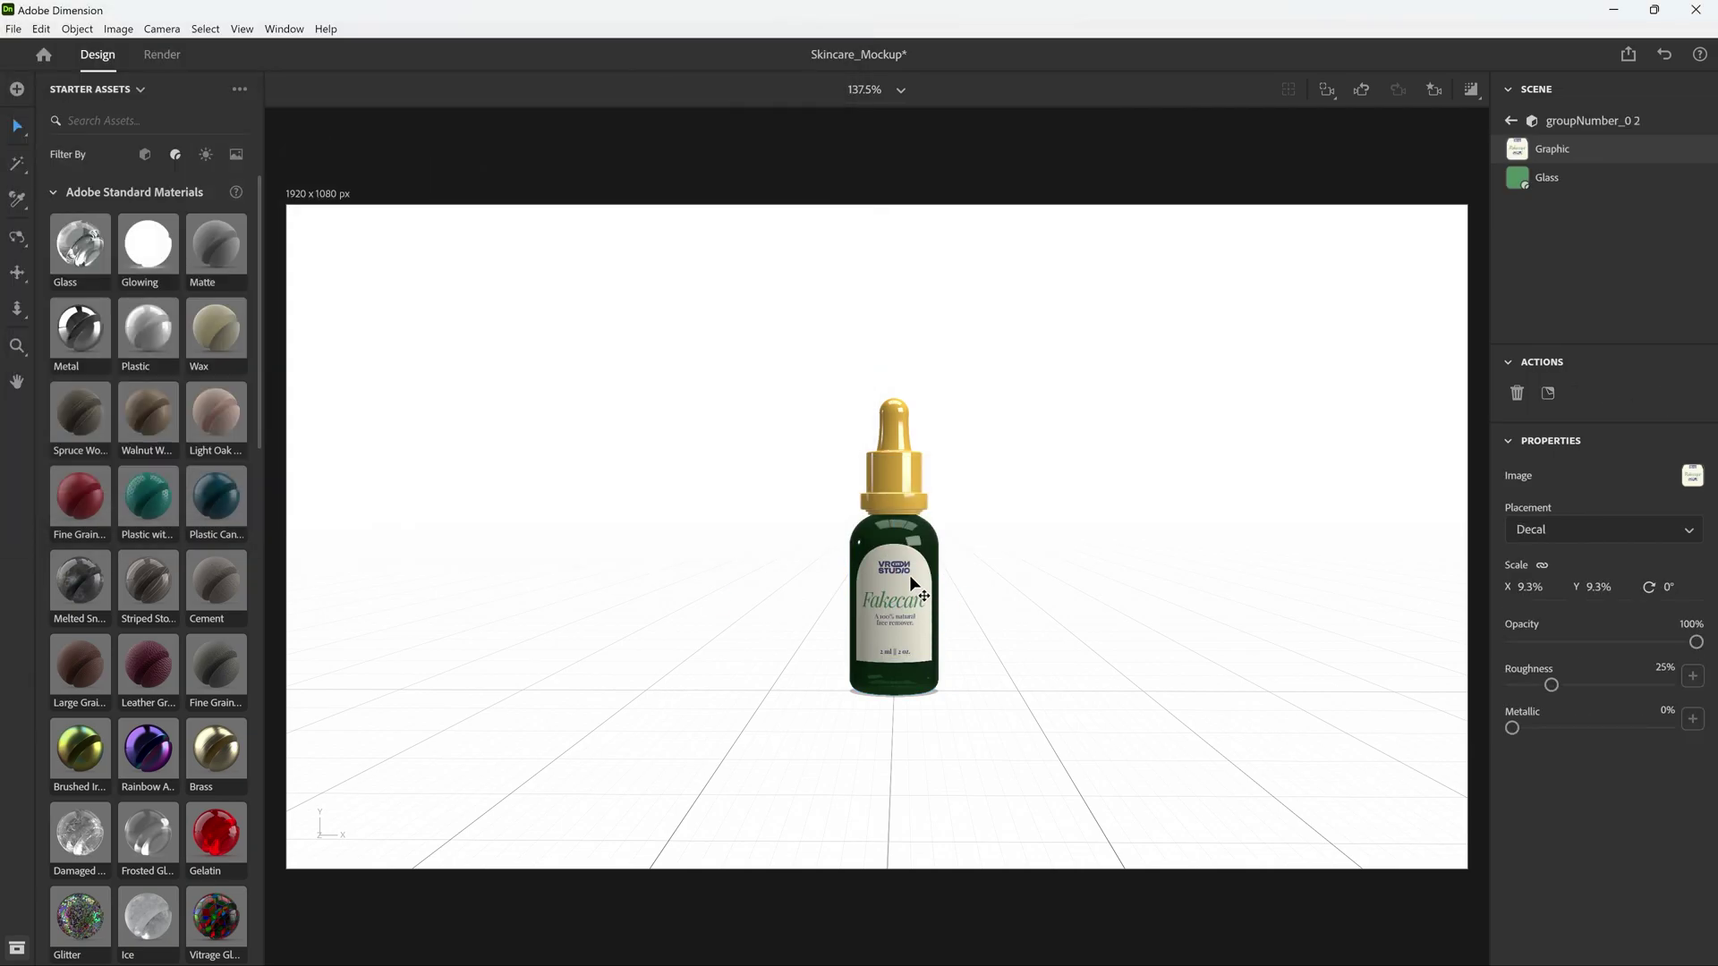
Step: Set the environment background to the image mymind-gbhSDkV96vg-unsplash.jpg
left_click(1167, 640)
right_click_drag(1167, 640, 1083, 567)
scroll(917, 367, "up", 3)
left_click(916, 367)
scroll(1045, 593, "down", 3)
left_click(1044, 593)
scroll(1083, 567, "up", 3)
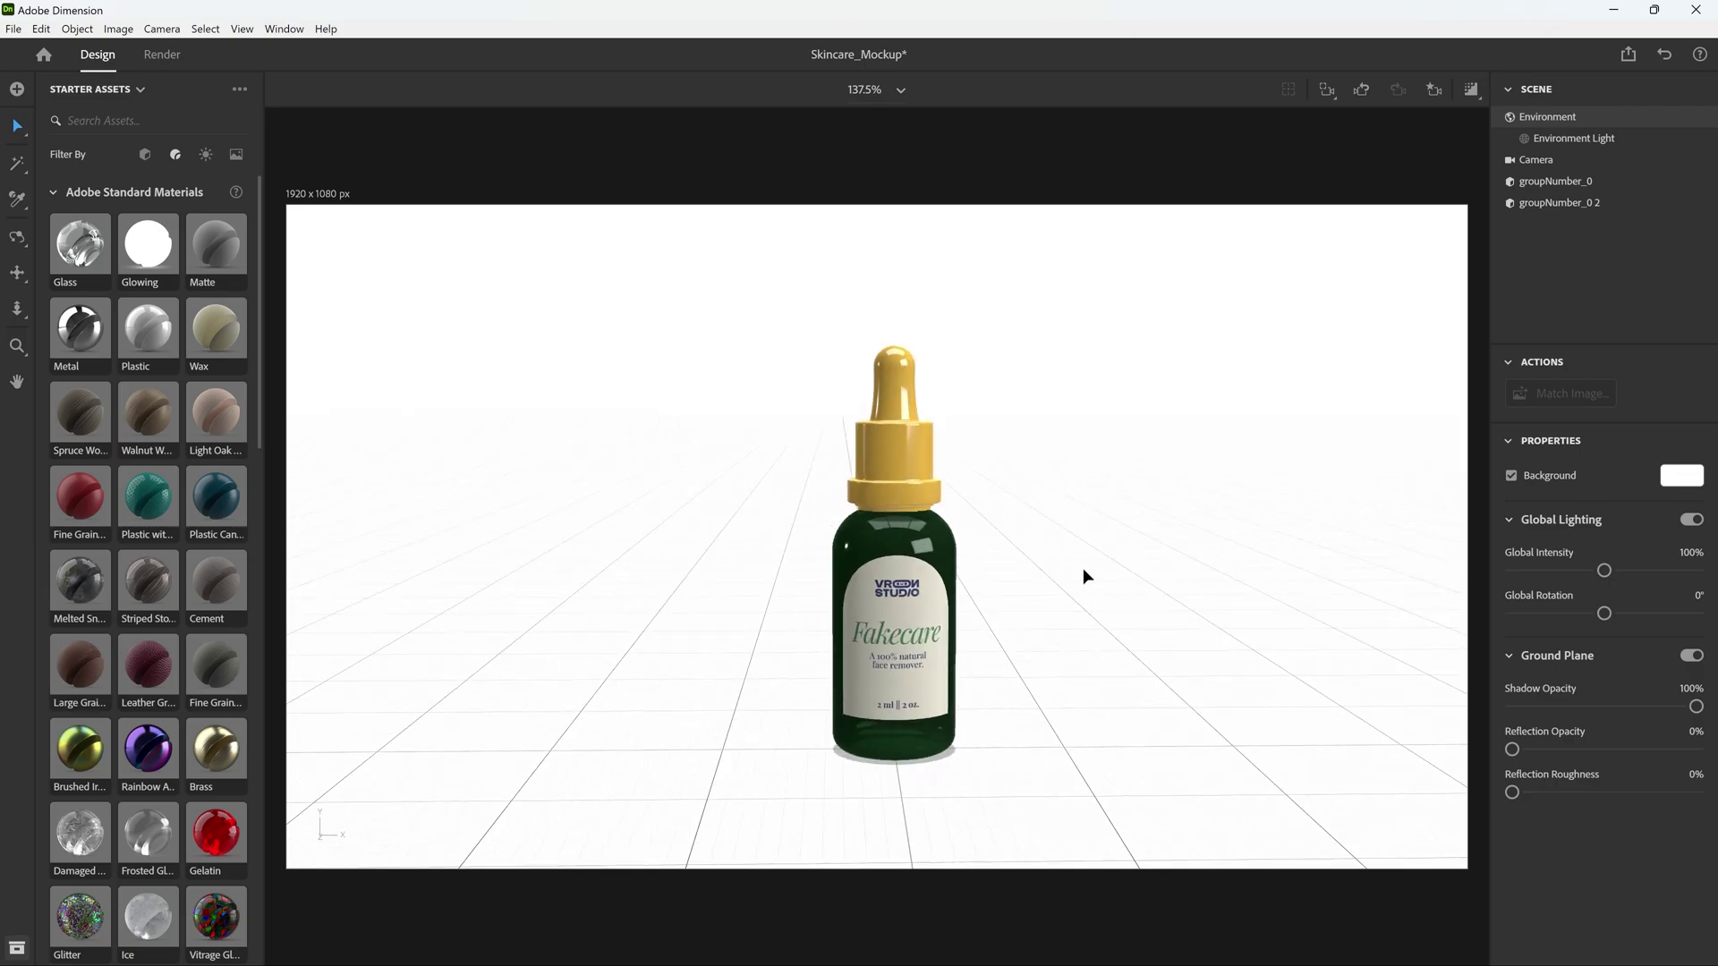
left_click(1681, 476)
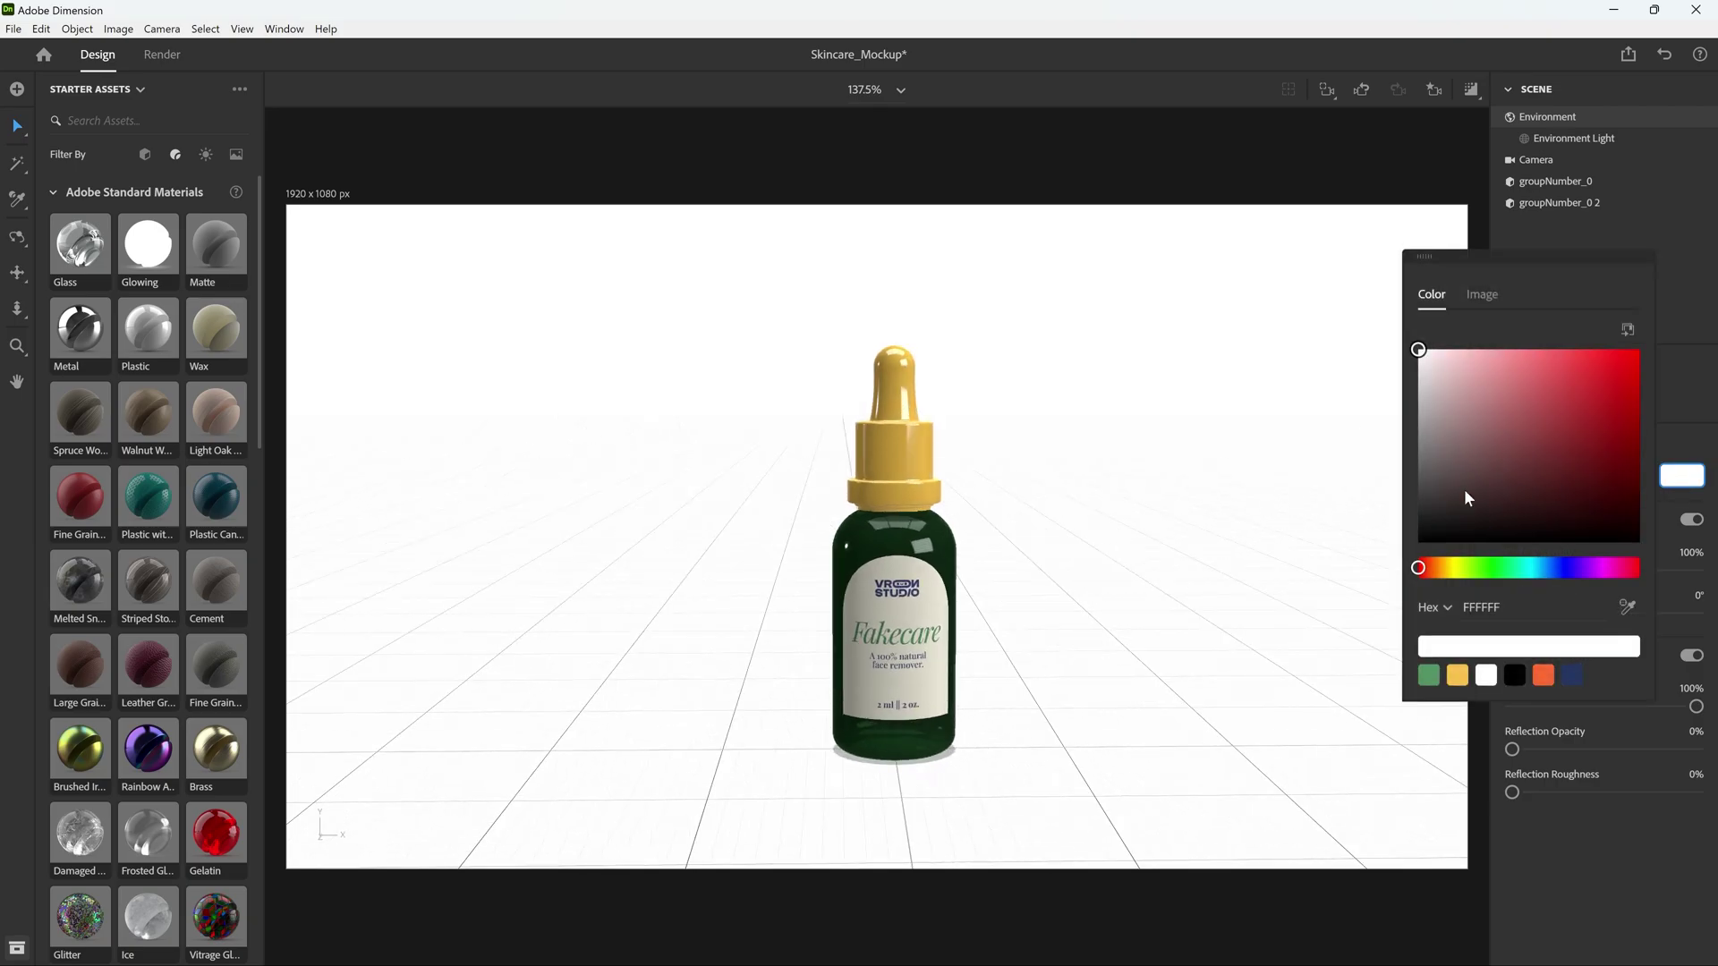
left_click(1482, 296)
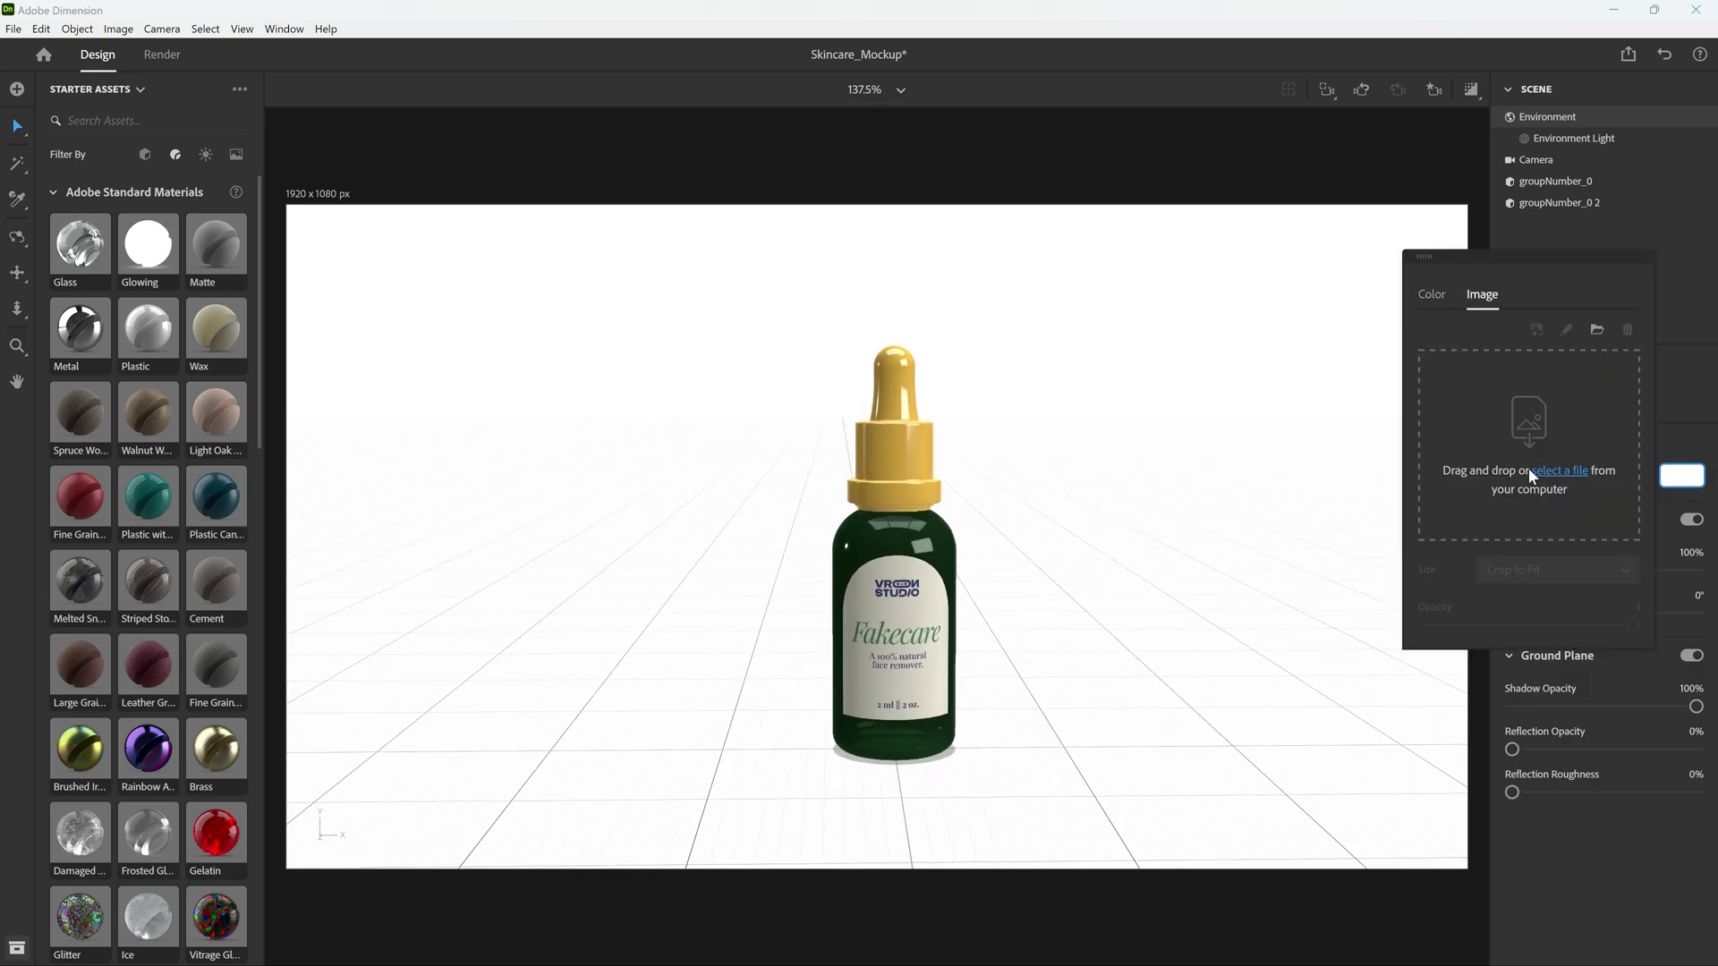
left_click(1559, 471)
left_click(408, 193)
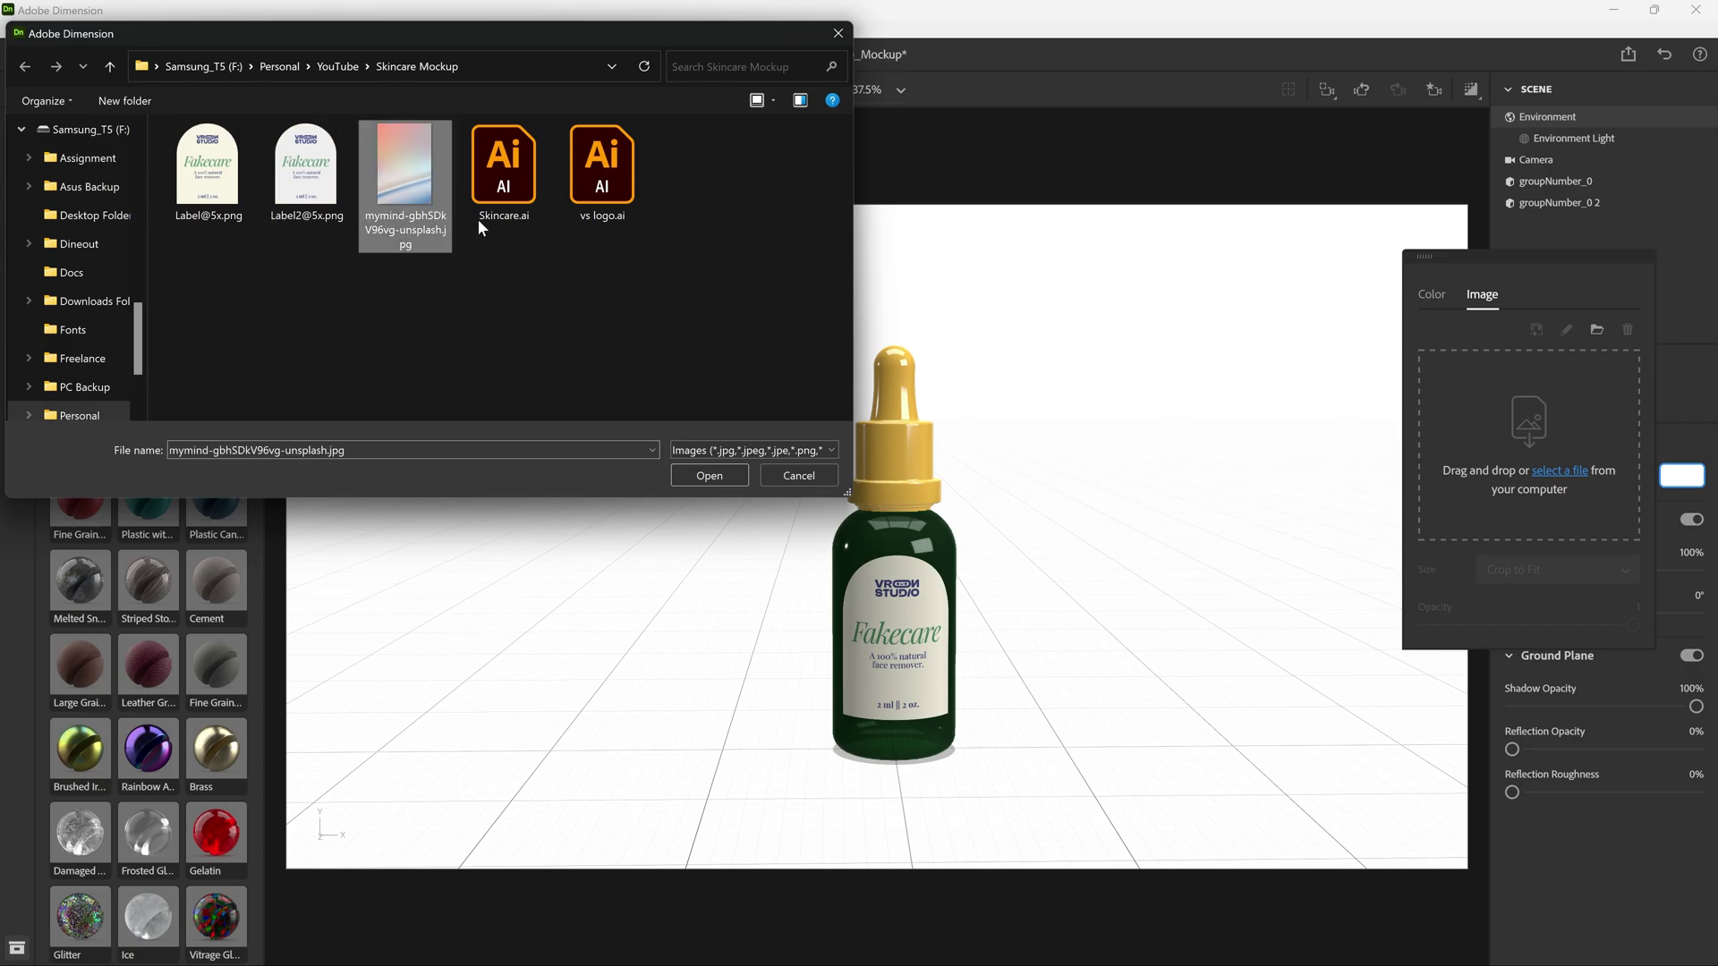
left_click(707, 478)
left_click(1381, 323)
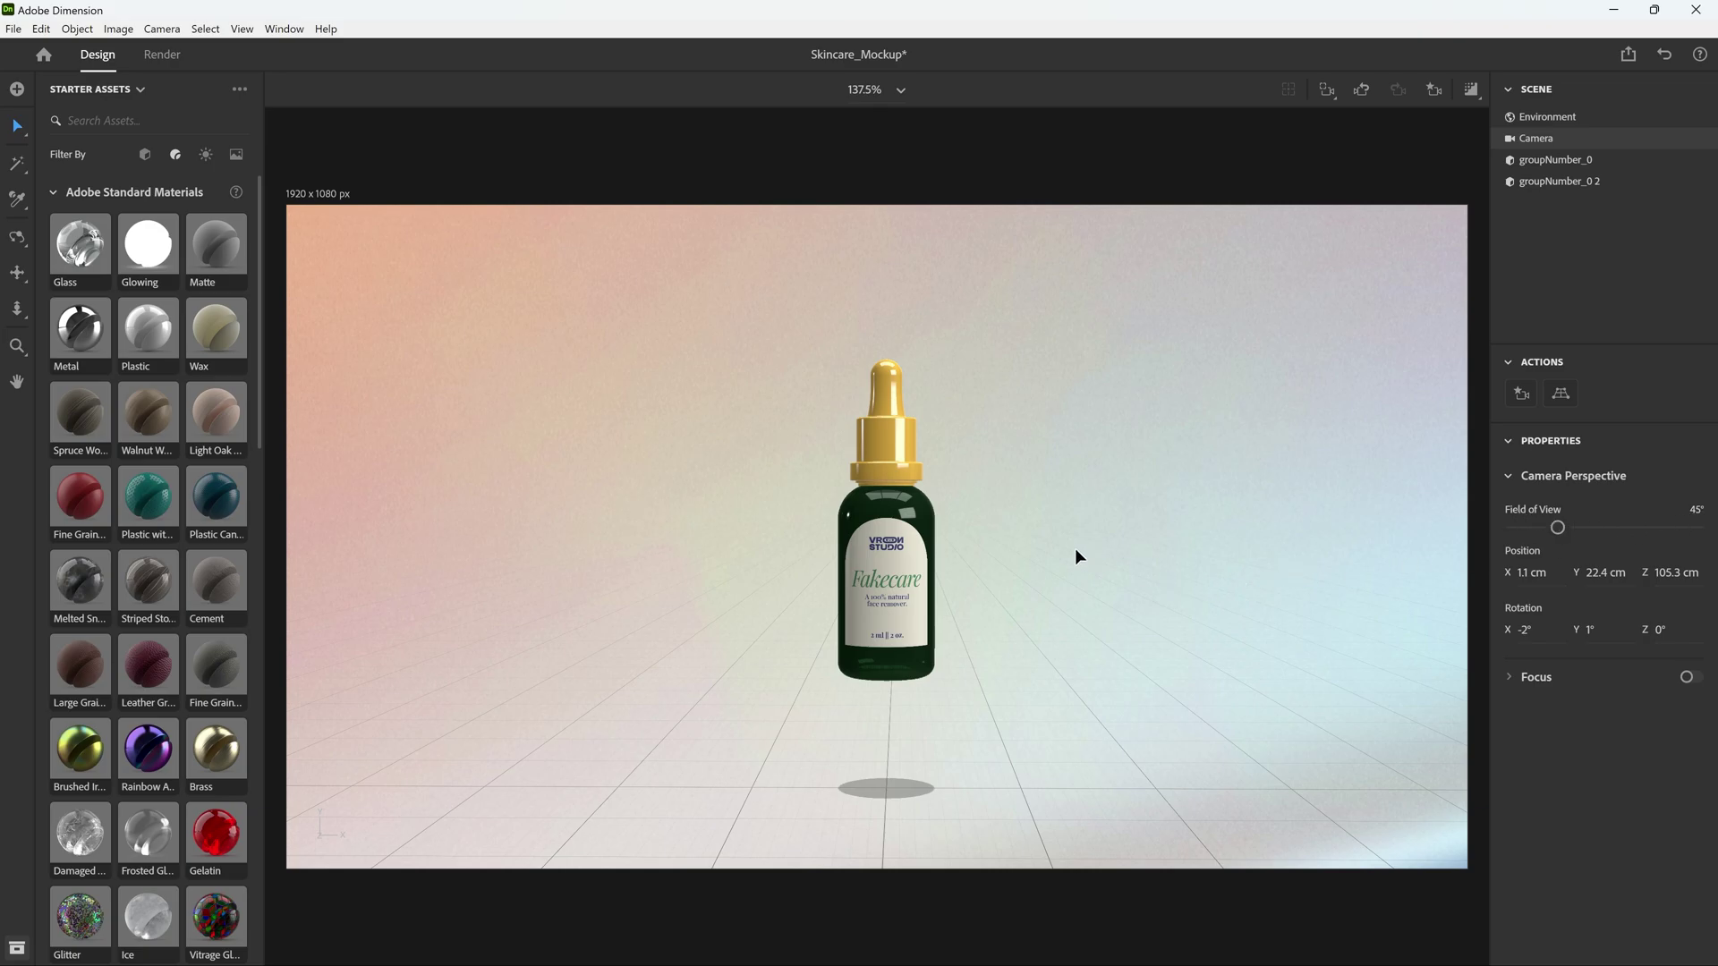
Step: Try a 1° camera field of view and reframe the bottle with it
scroll(1075, 547, "up", 3)
right_click_drag(1076, 548, 1432, 685)
scroll(929, 537, "down", 1)
left_click_drag(1561, 528, 1489, 534)
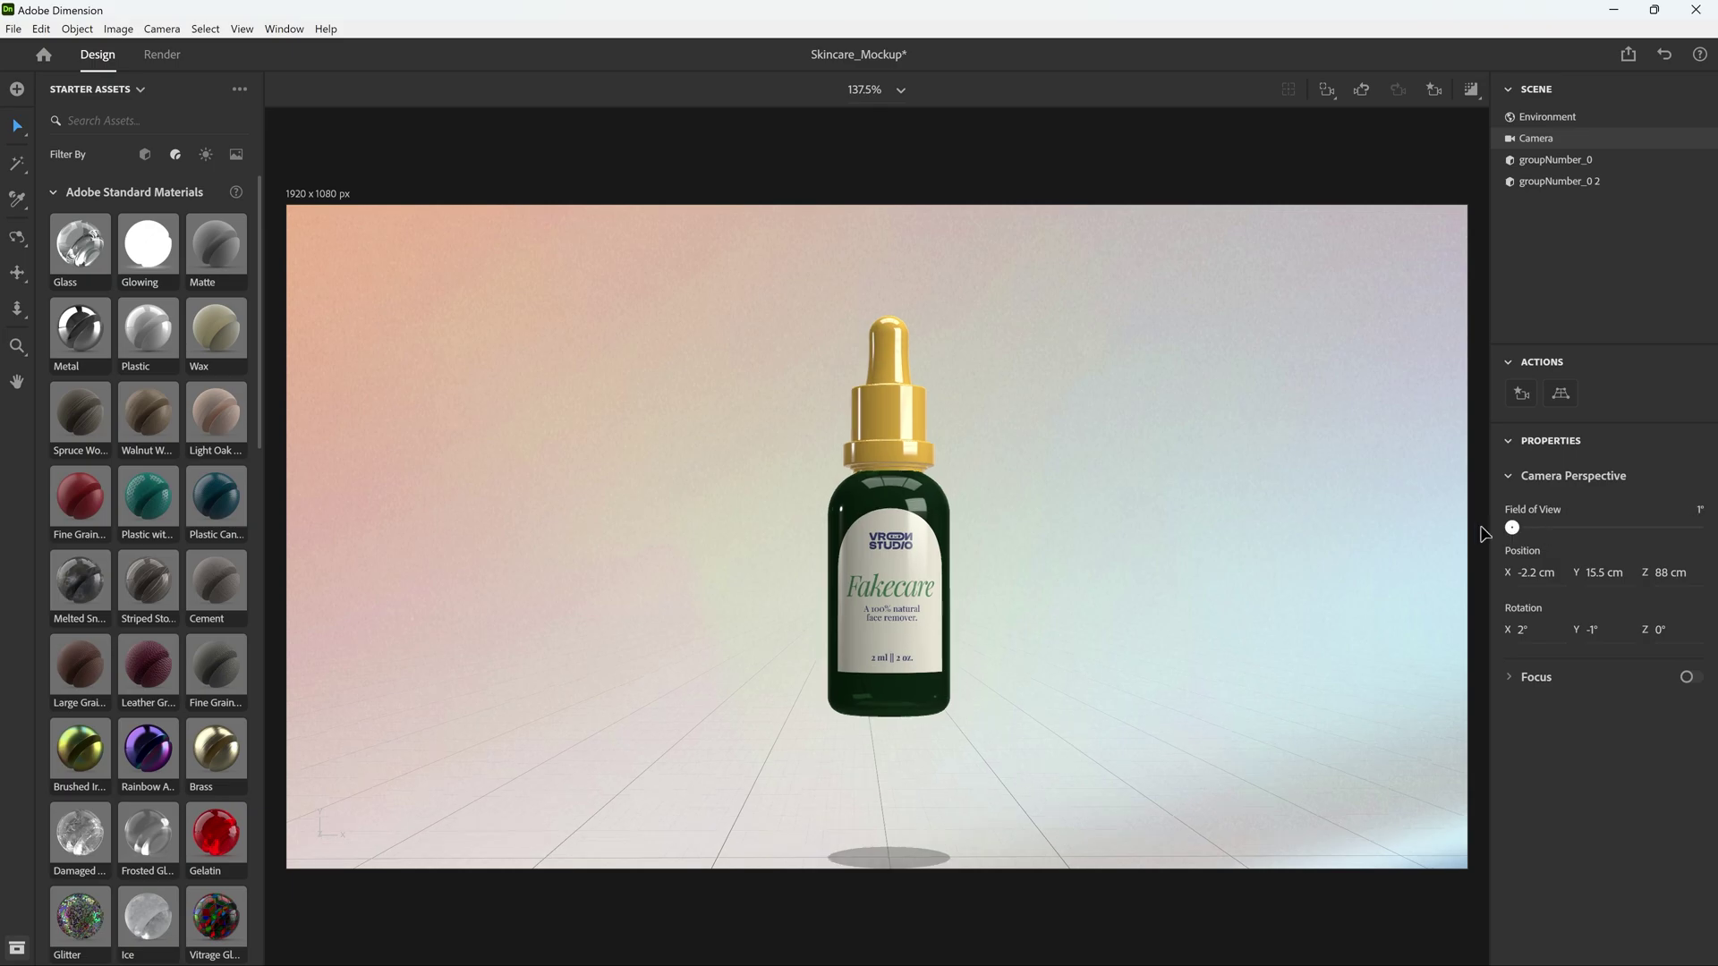
scroll(952, 632, "up", 5)
scroll(952, 625, "up", 5)
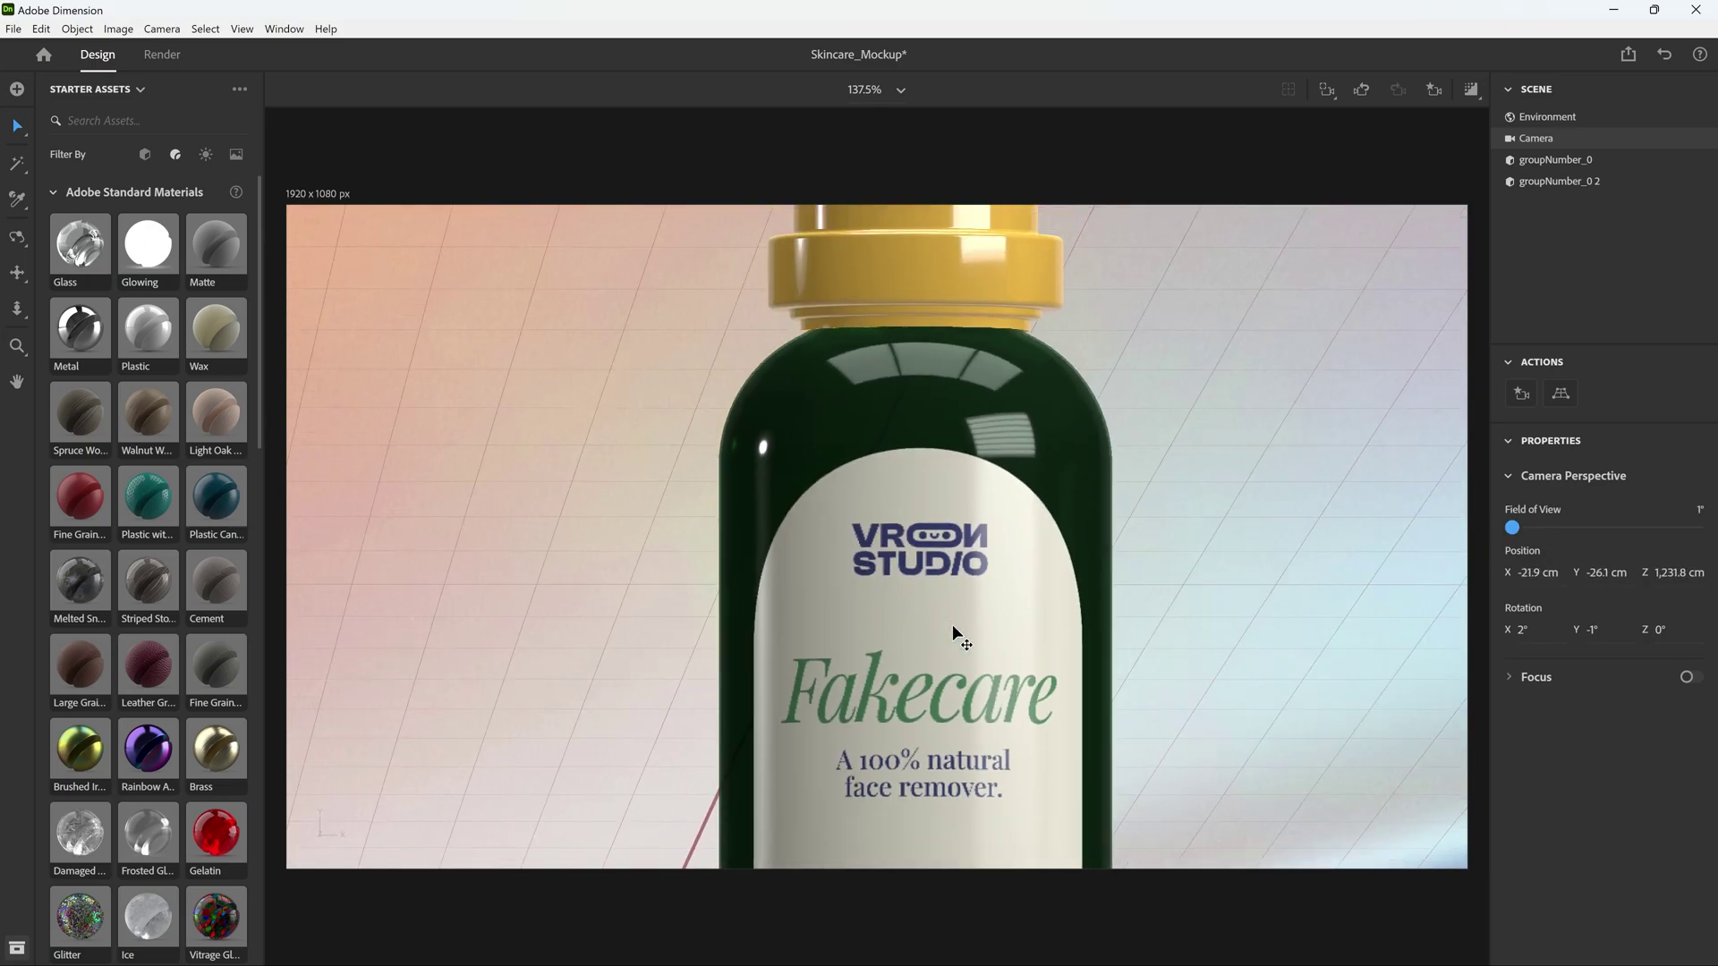
right_click_drag(963, 621, 1052, 576)
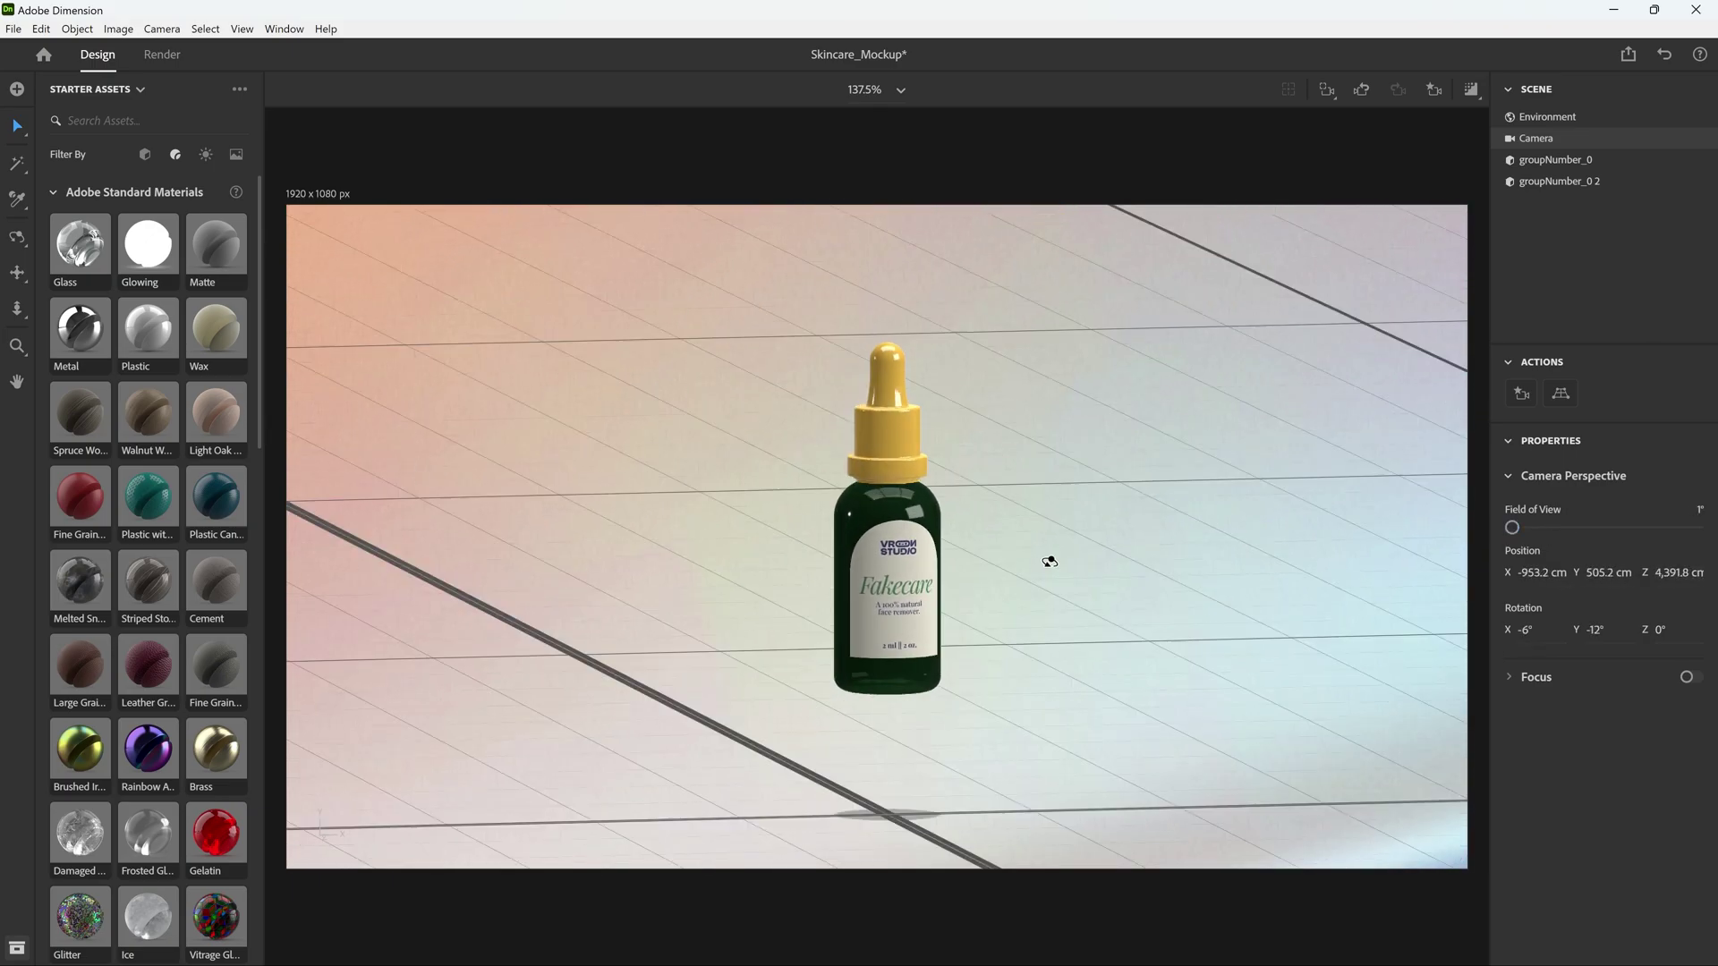
Step: Turn on the render preview and set the camera's field of view to 29°, framing the bottle closely
left_click(1472, 90)
scroll(739, 523, "up", 5)
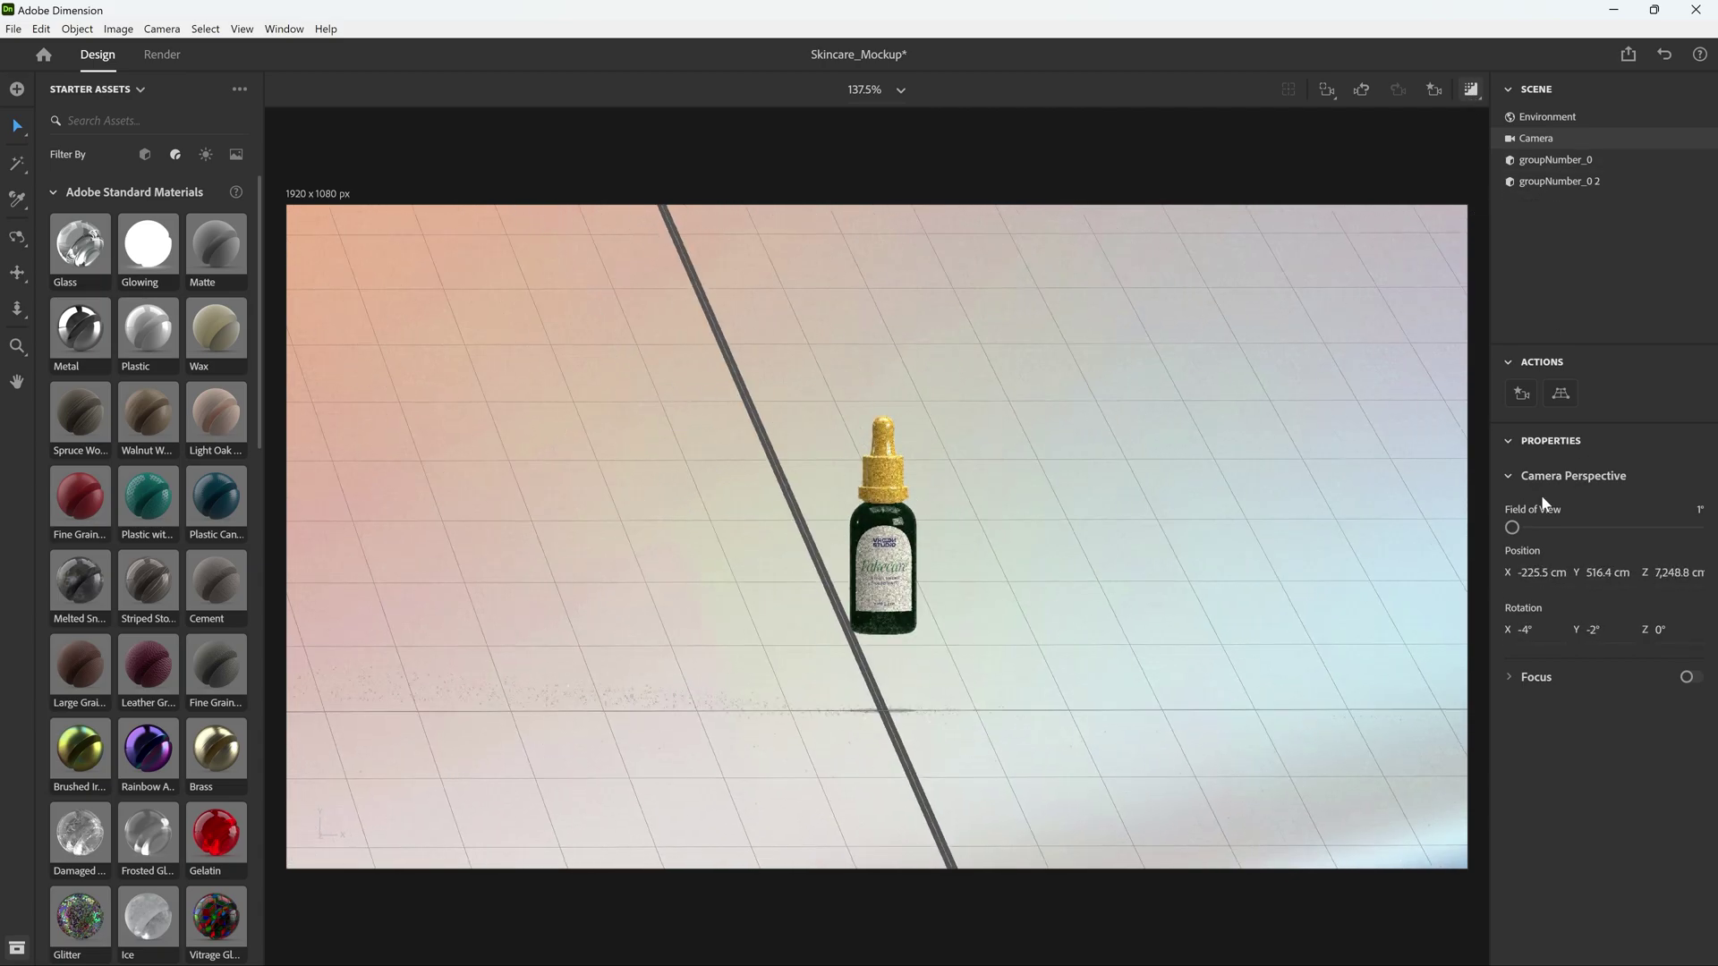
left_click_drag(1512, 528, 1540, 530)
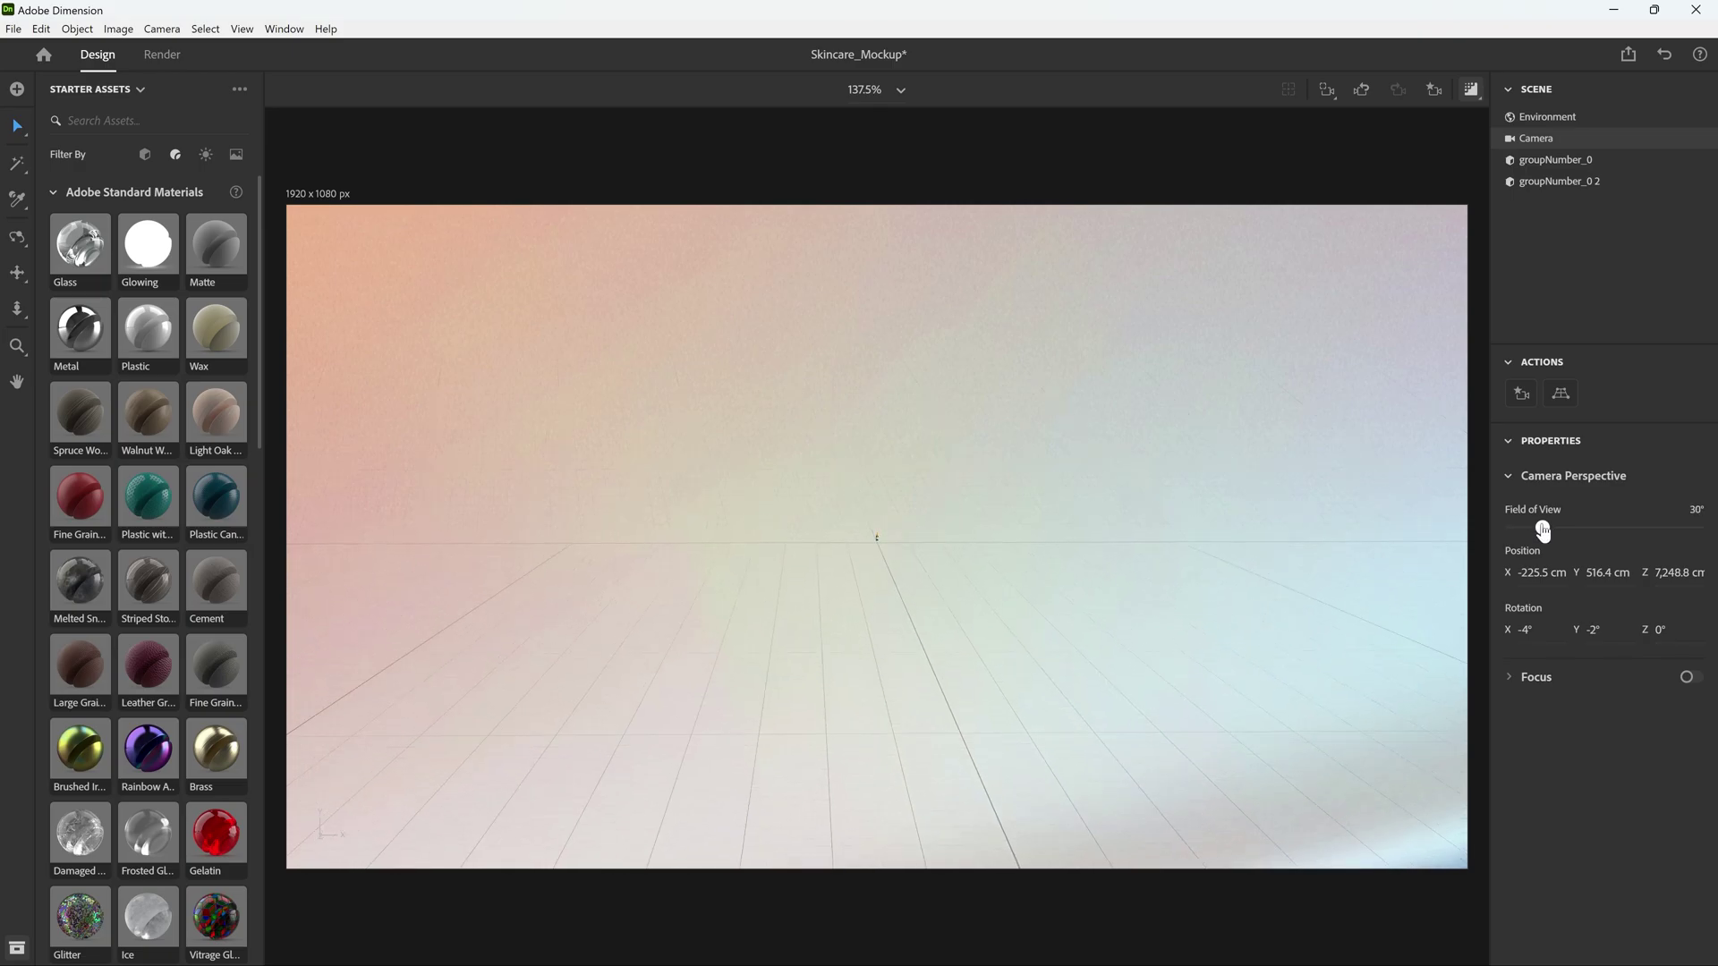
scroll(888, 544, "down", 5)
scroll(887, 542, "up", 10)
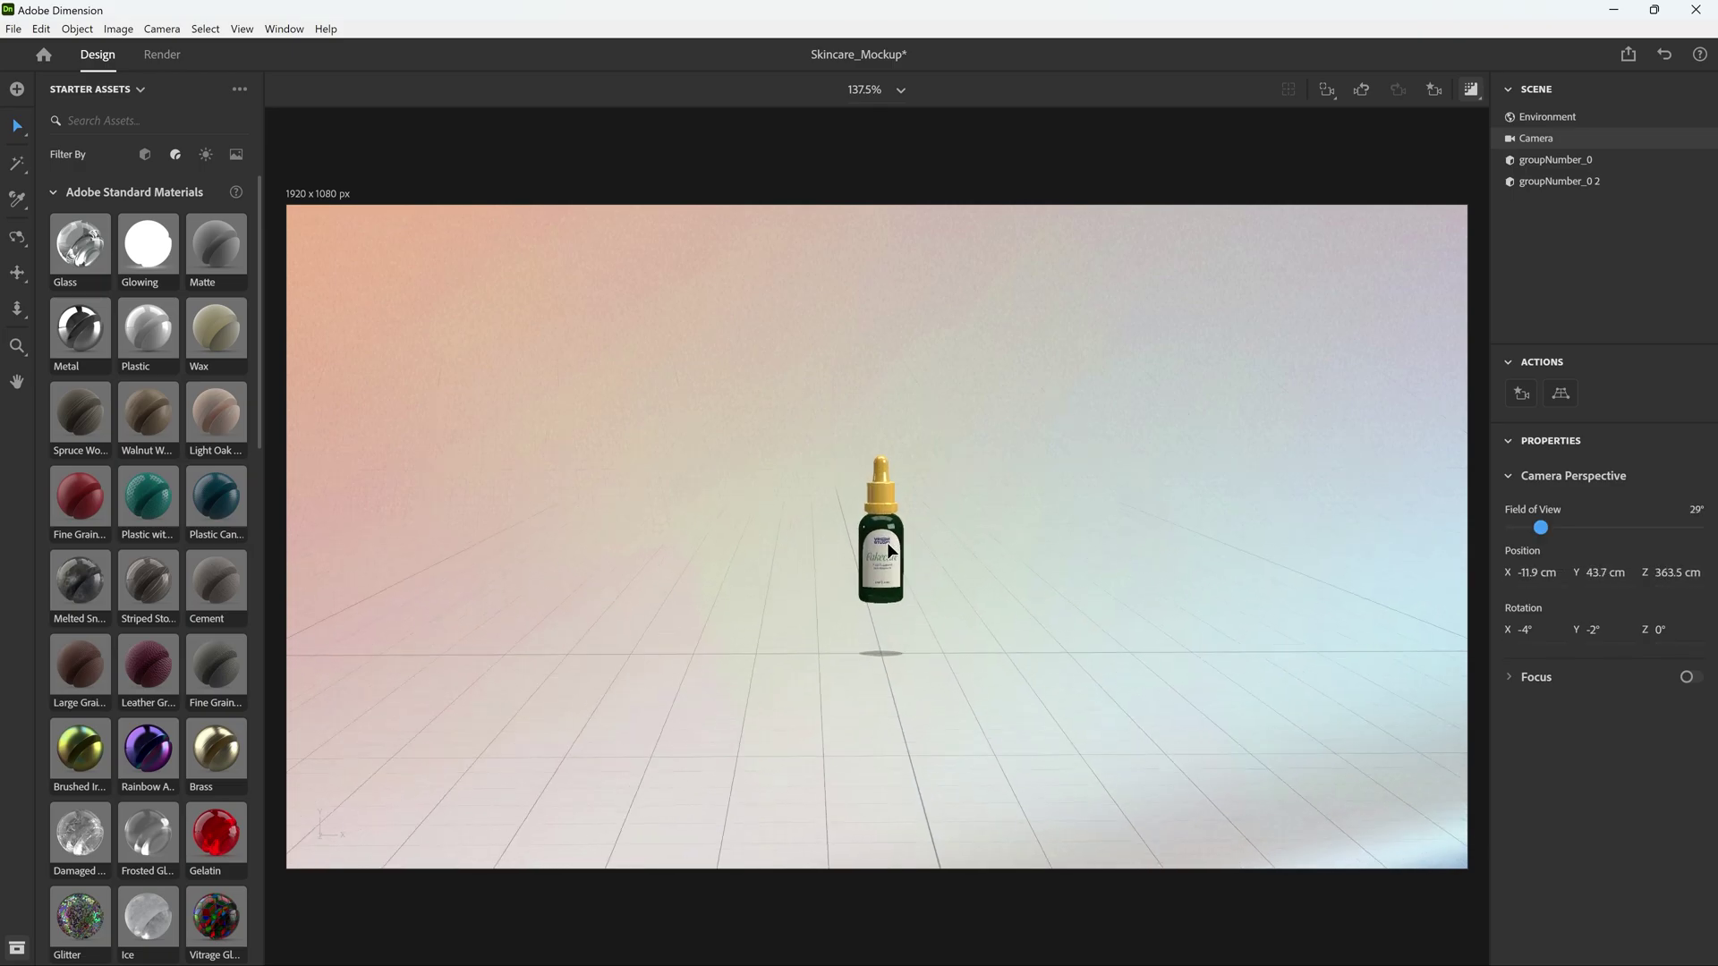
right_click_drag(887, 542, 970, 537)
scroll(921, 576, "up", 2)
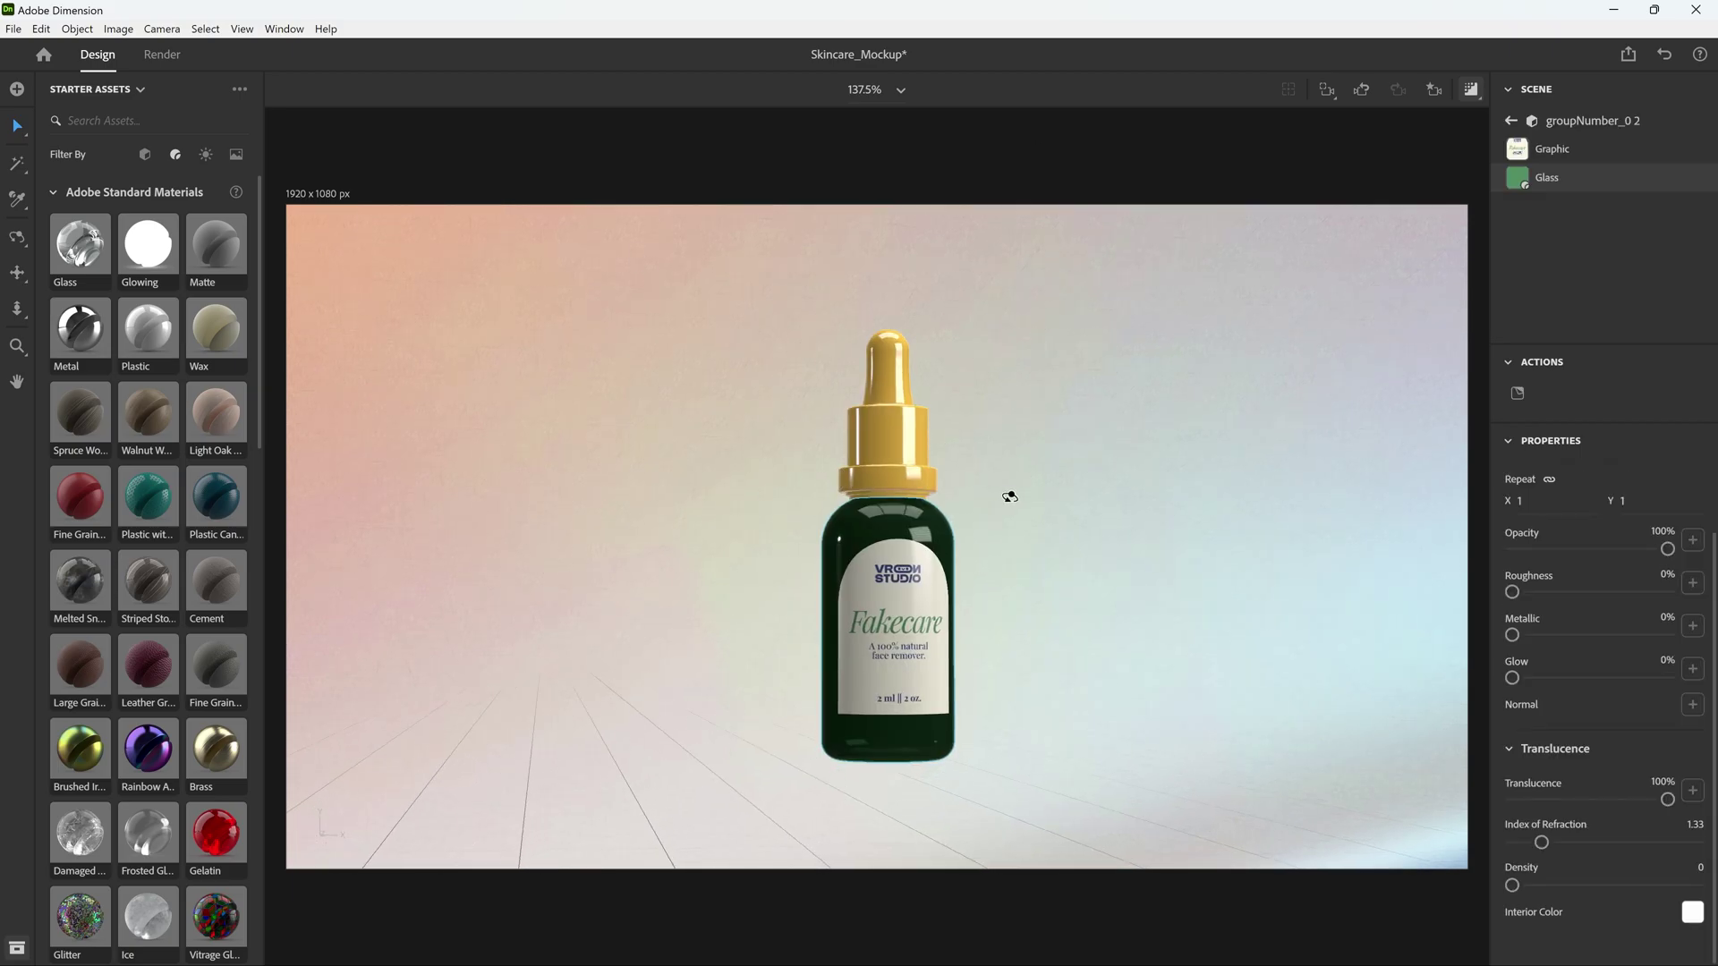
Step: Lift the dropper off the bottle with a 15° Z rotation and tilt the bottle the opposite way
right_click_drag(1009, 497, 999, 518)
scroll(775, 523, "up", 3)
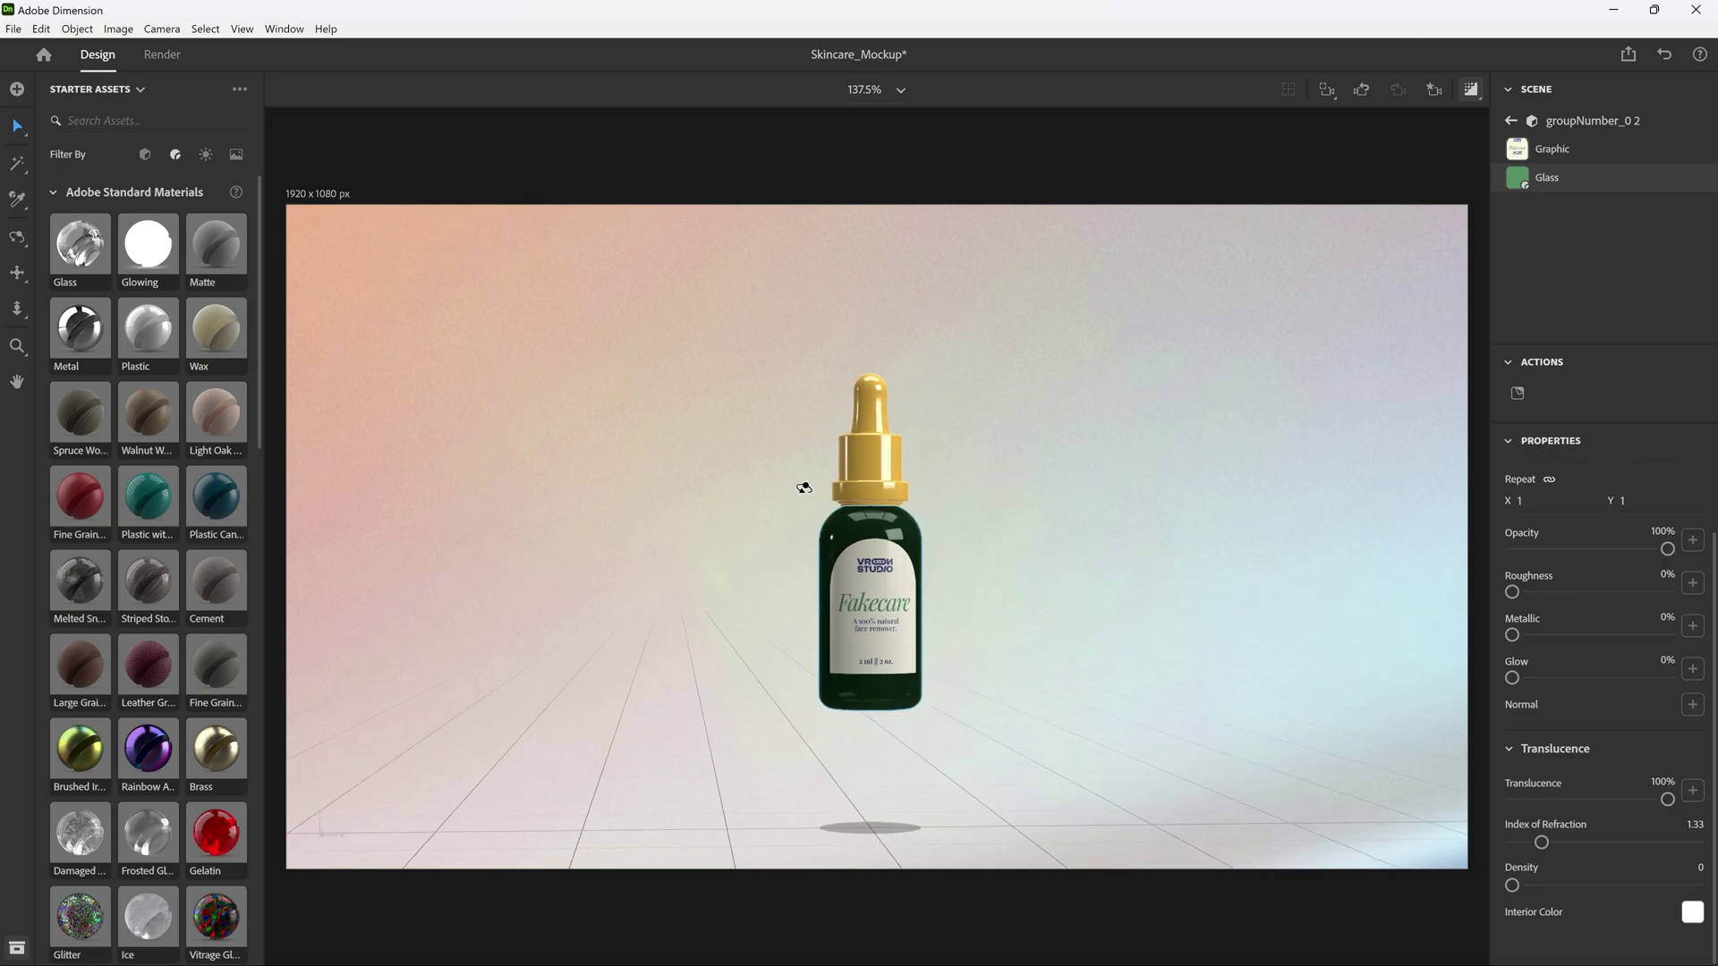
left_click(875, 432)
left_click(871, 412)
left_click_drag(871, 349, 903, 364)
left_click_drag(849, 330, 846, 324)
left_click(877, 537)
left_click_drag(915, 552, 920, 553)
left_click_drag(874, 383, 850, 379)
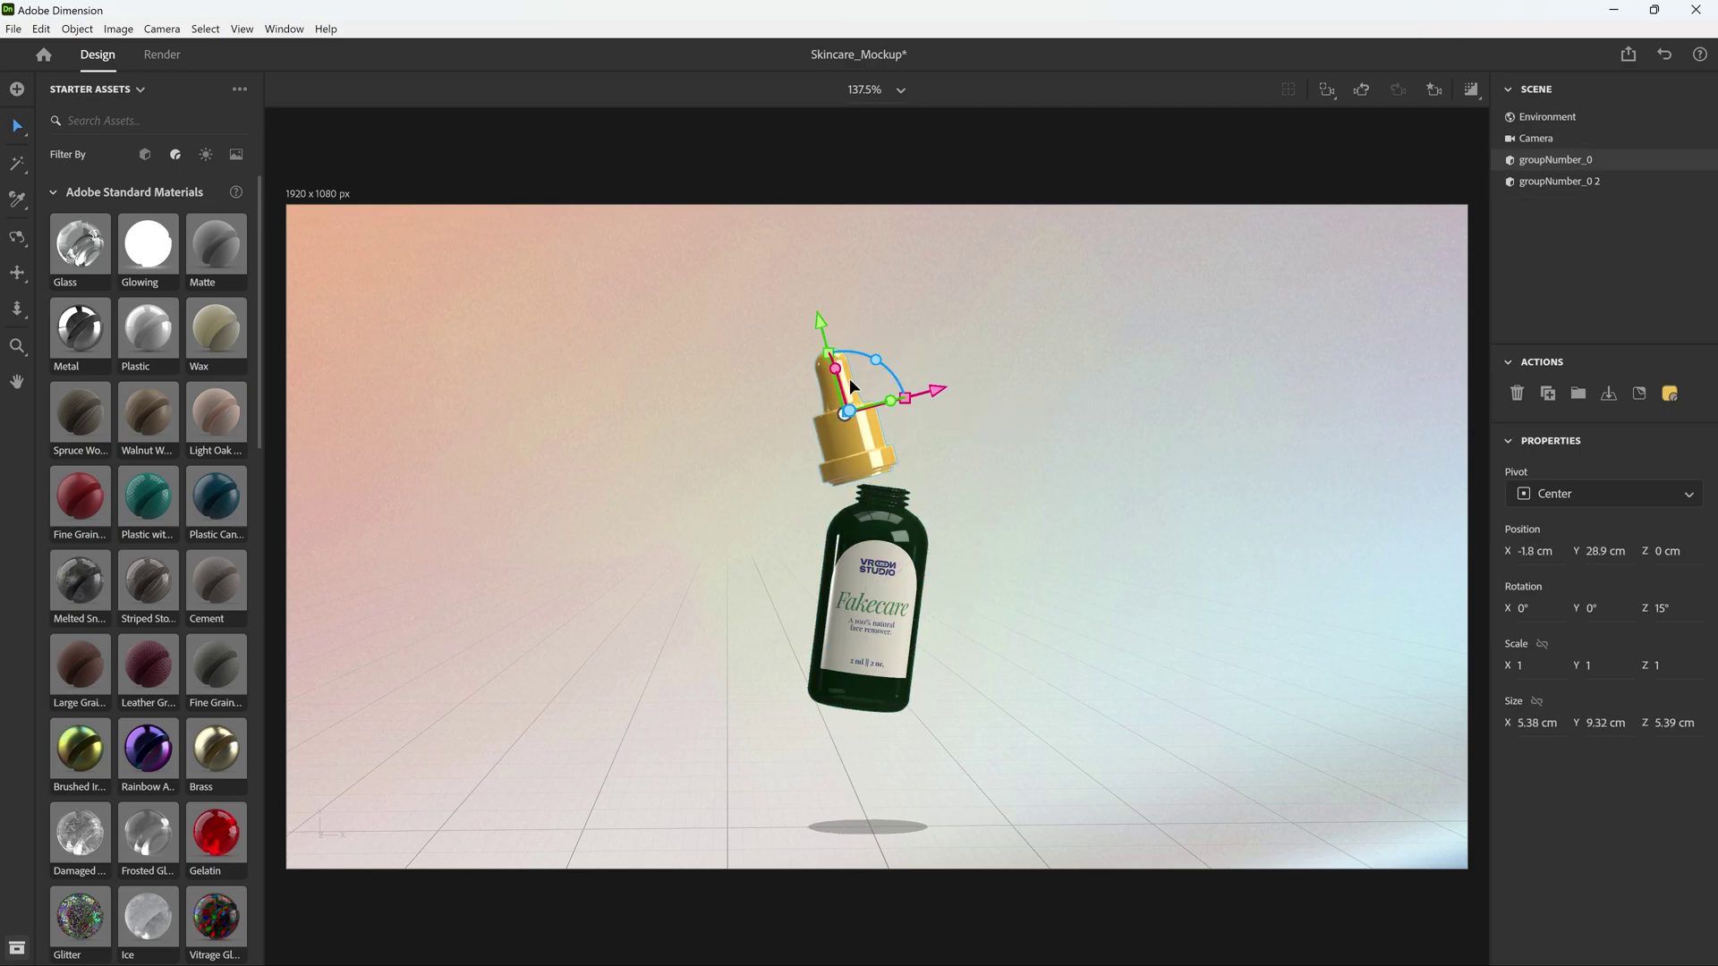
Step: Lower the tilted dropper toward the bottle's neck to X -1.6 cm, Y 28.3 cm
right_click_drag(752, 573, 716, 564)
left_click_drag(823, 321, 830, 340)
right_click_drag(1065, 573, 978, 542)
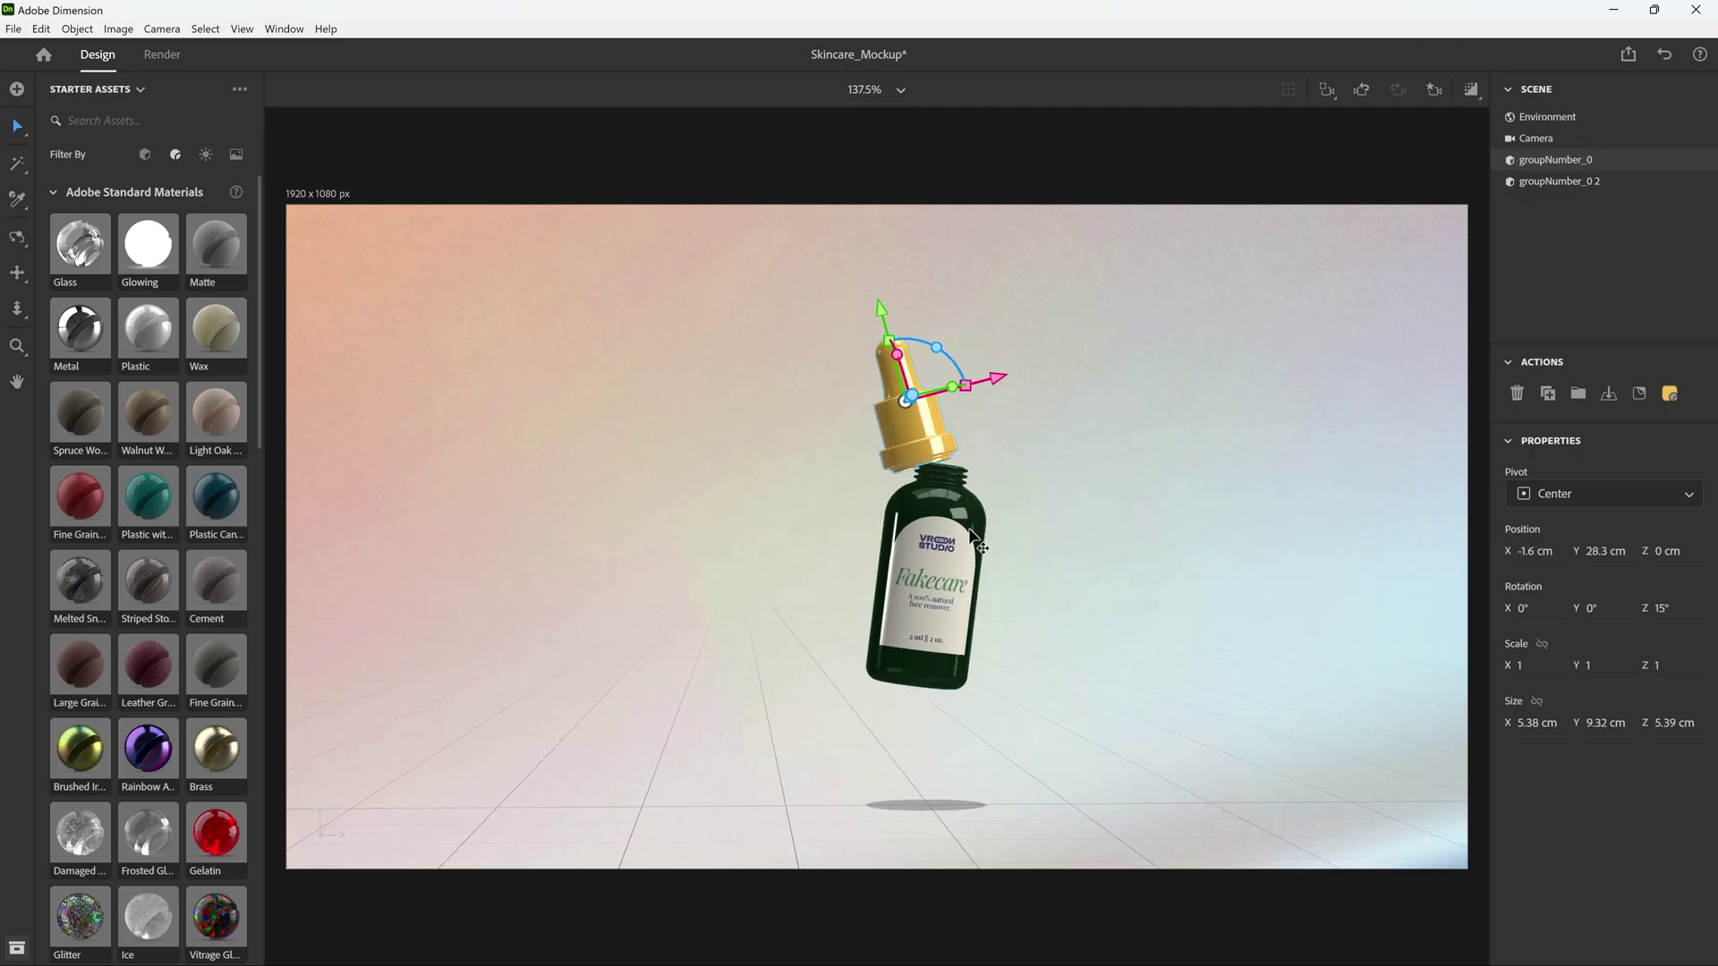
scroll(975, 543, "up", 4)
middle_click_drag(1090, 437, 1126, 441)
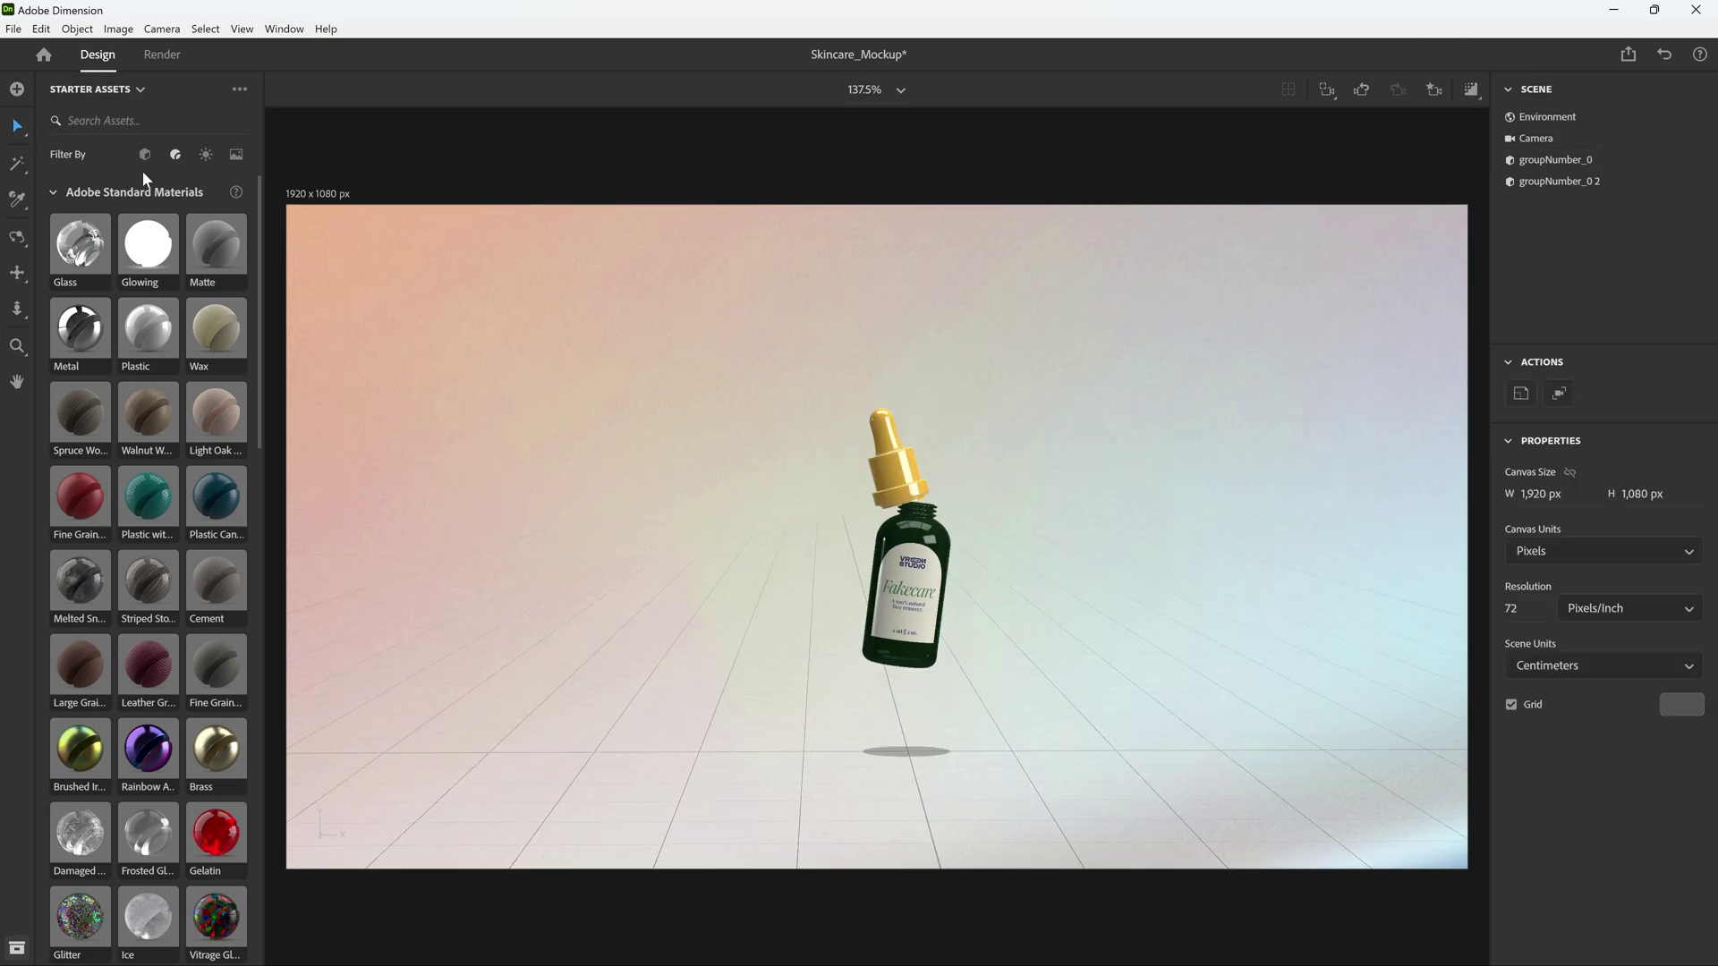
Step: Add a sphere, scale it to 0.1 × 0.4 × 0.1, and place it beside the bottle at X -12 cm
left_click(145, 155)
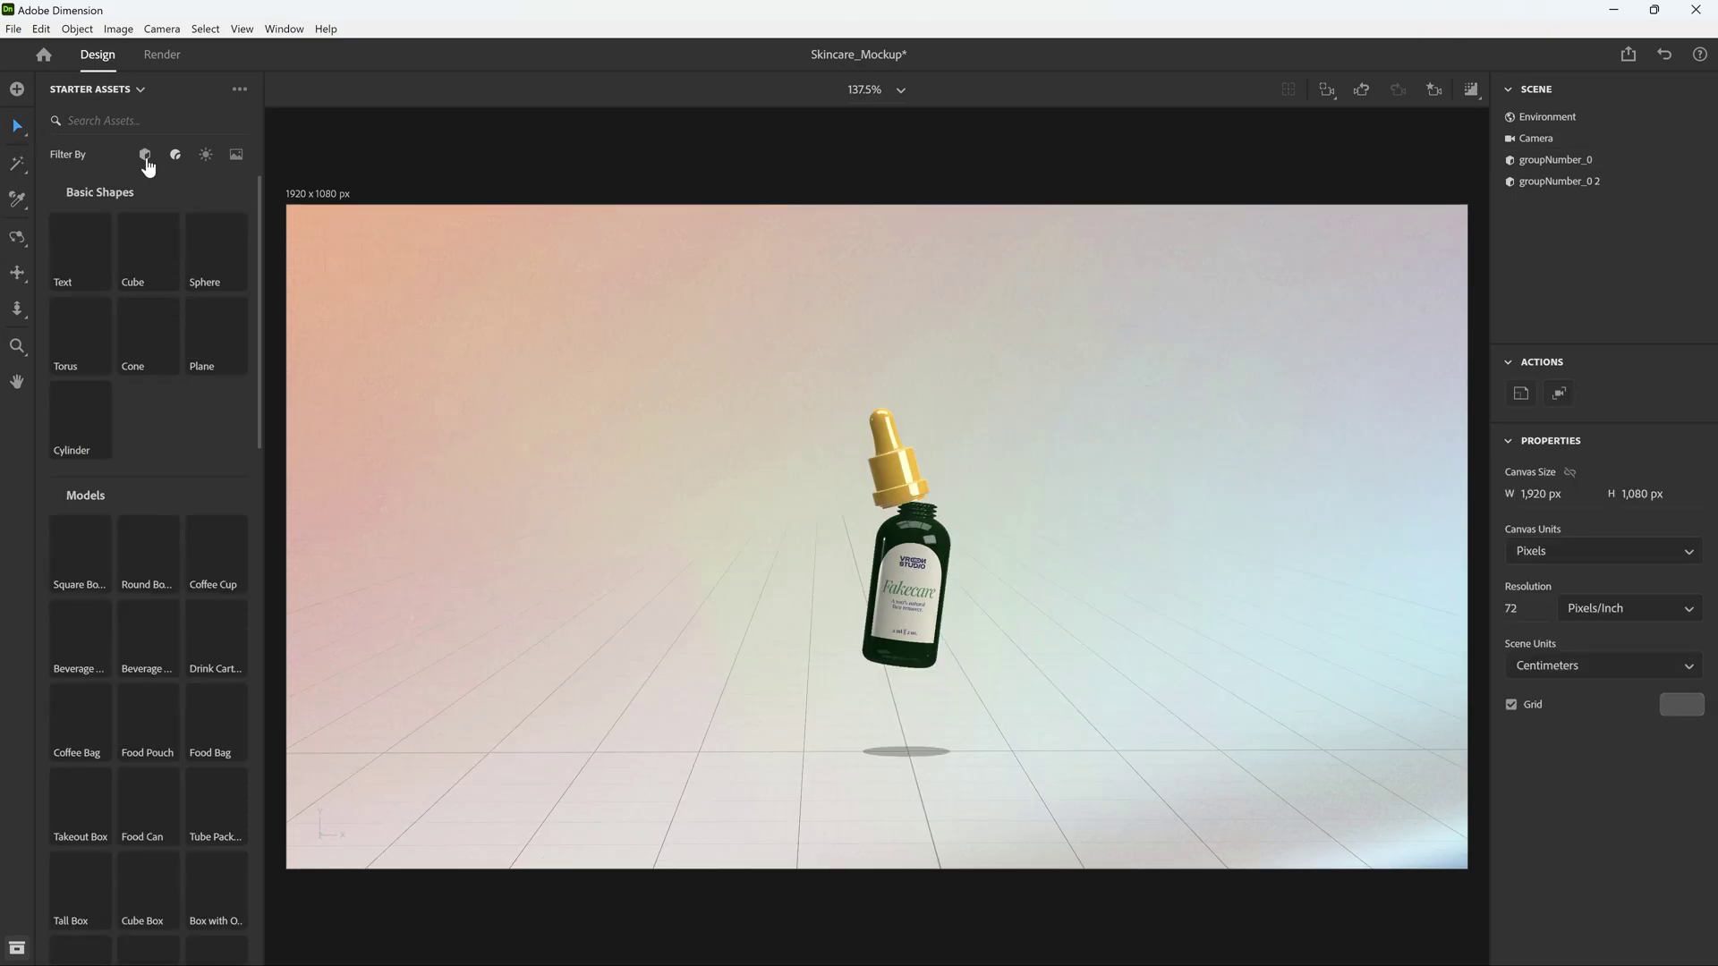
left_click(204, 260)
left_click_drag(970, 648, 931, 652)
right_click_drag(771, 679, 922, 679)
left_click_drag(940, 648, 898, 648)
right_click_drag(770, 680, 707, 672)
left_click_drag(940, 646, 906, 651, "shift")
left_click_drag(939, 646, 823, 641)
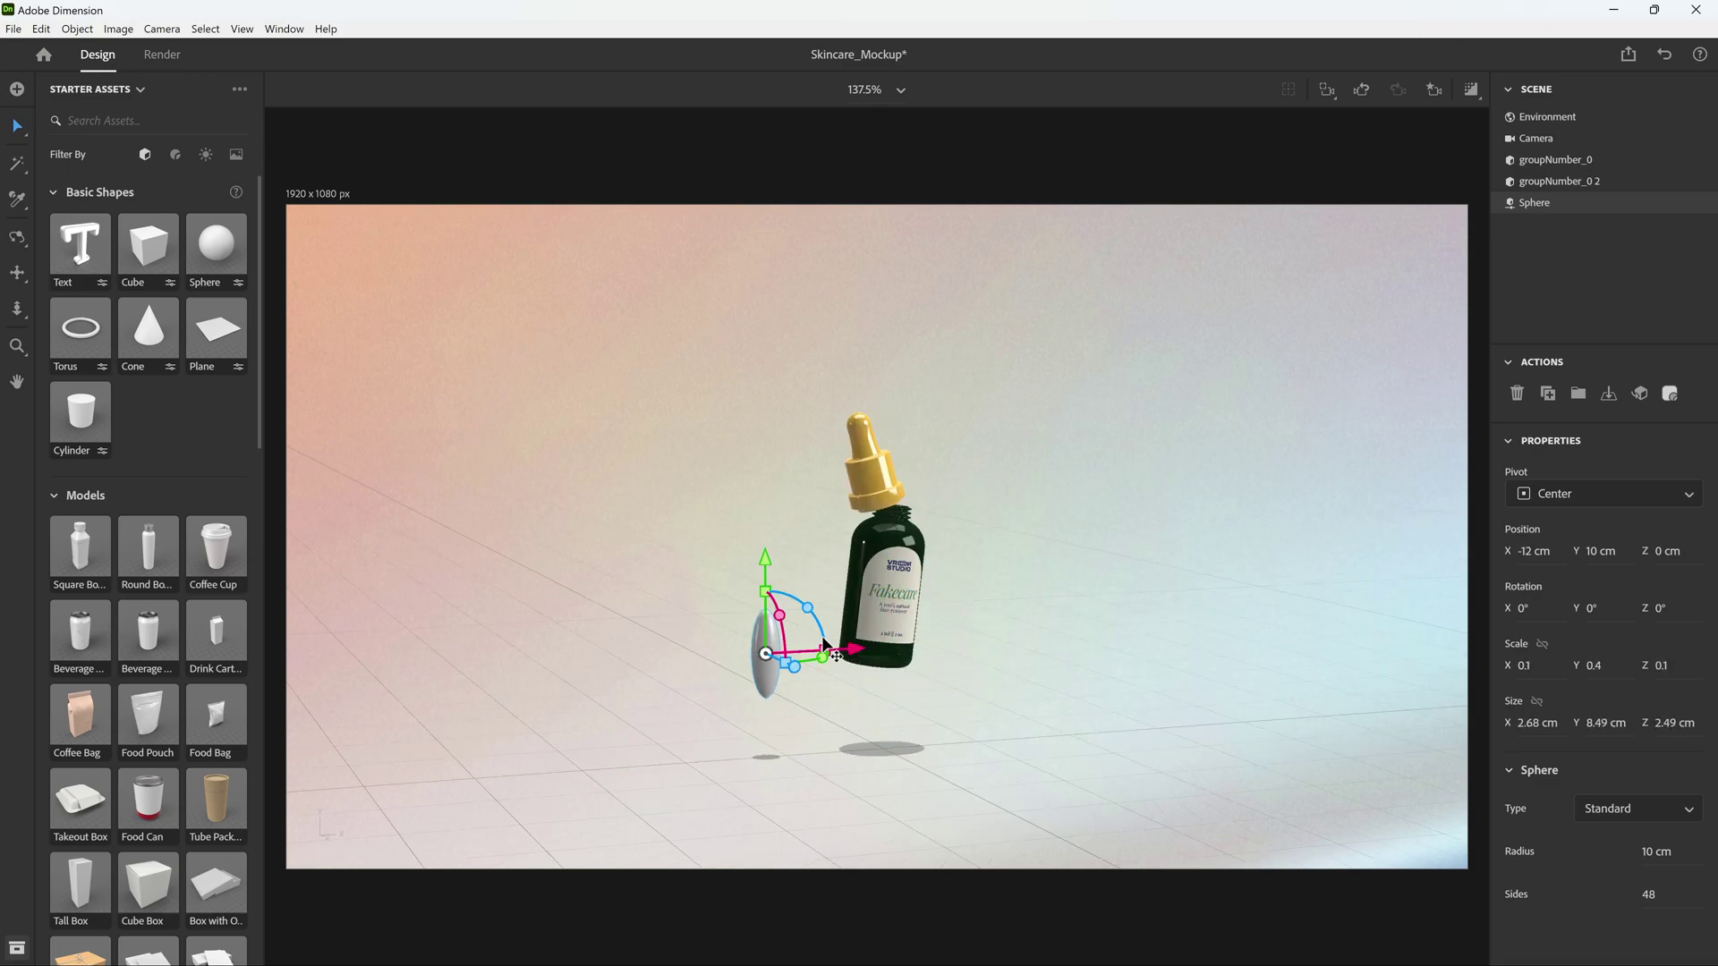
Step: Raise the stretched sphere to Y 22.8 cm and reduce its vertical scale to 0.3
left_click_drag(765, 558, 765, 425)
left_click_drag(824, 518, 805, 518, "shift")
right_click_drag(921, 648, 1066, 648)
Step: Give the stretched sphere an orange-red material color
left_click(1697, 202)
left_click(1690, 475)
left_click(1670, 394)
left_click(864, 557)
right_click_drag(985, 572, 975, 537)
Step: Duplicate the red sphere and place a smaller one, 0.2 in vertical scale, across the bottle at X 10.3 cm, Z 27.1 cm
left_click(839, 523)
left_click_drag(974, 535, 1262, 537, "alt")
right_click_drag(1261, 537, 1110, 537)
left_click_drag(979, 588, 1091, 592)
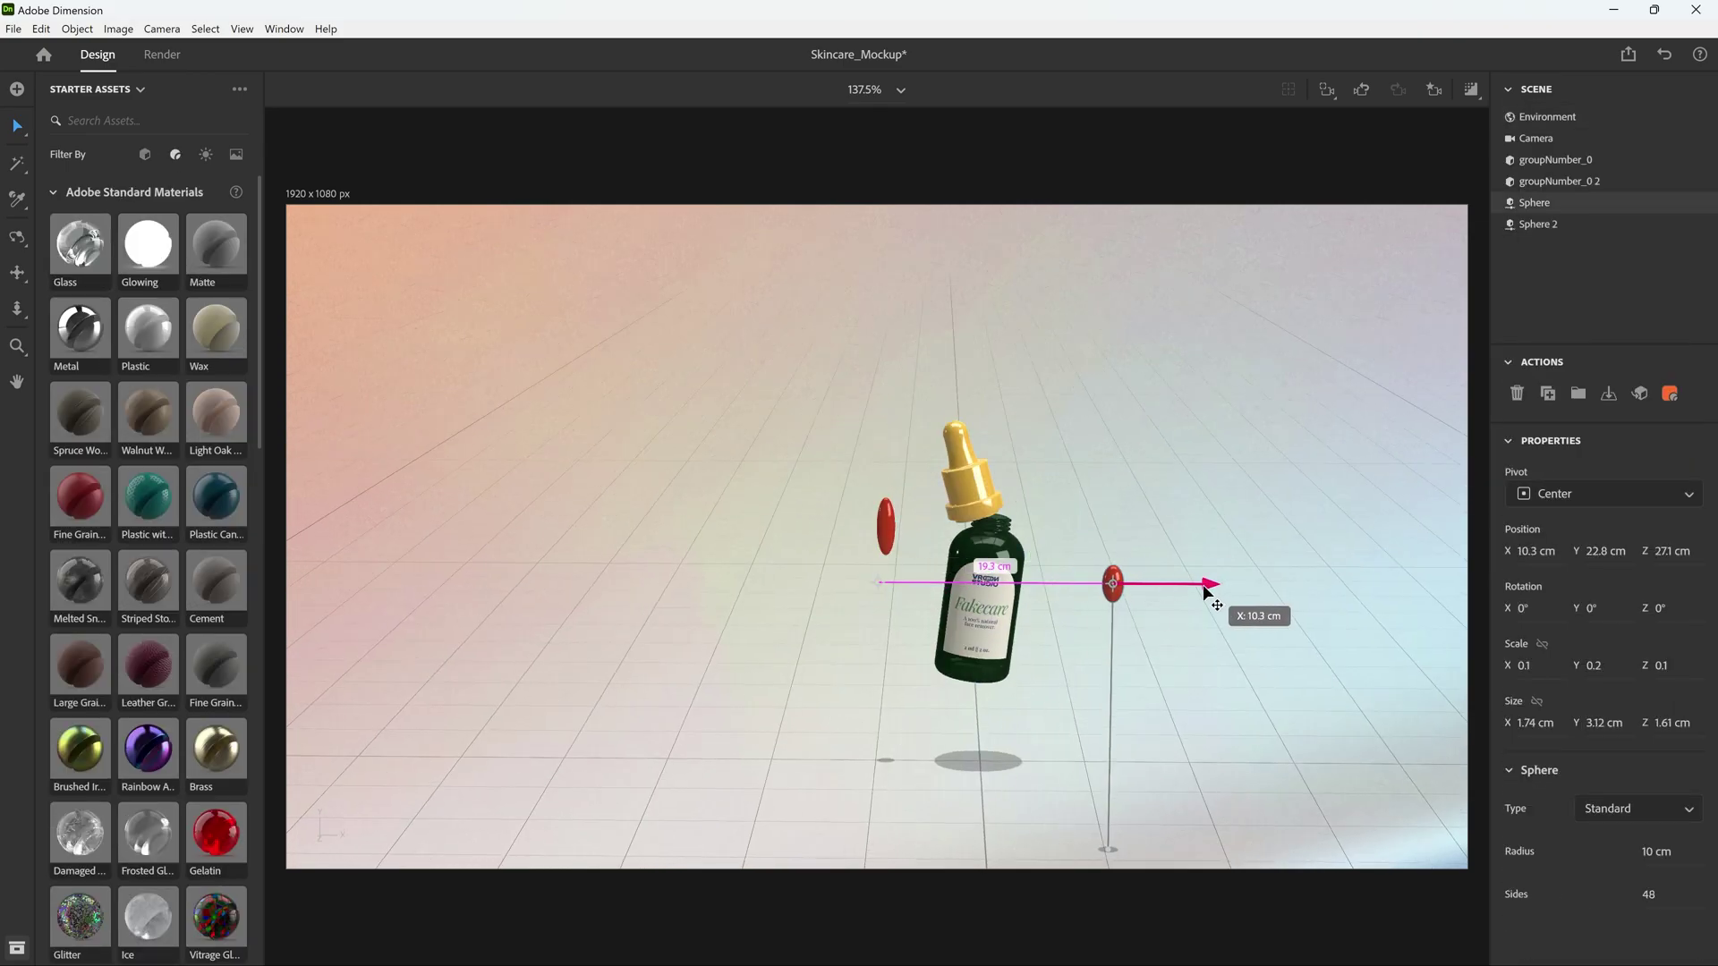
Step: Move the larger red sphere behind the bottle to Z -32.5 cm
right_click_drag(1074, 506, 809, 479)
right_click_drag(812, 589, 960, 583)
left_click(860, 524)
left_click_drag(926, 542, 718, 501)
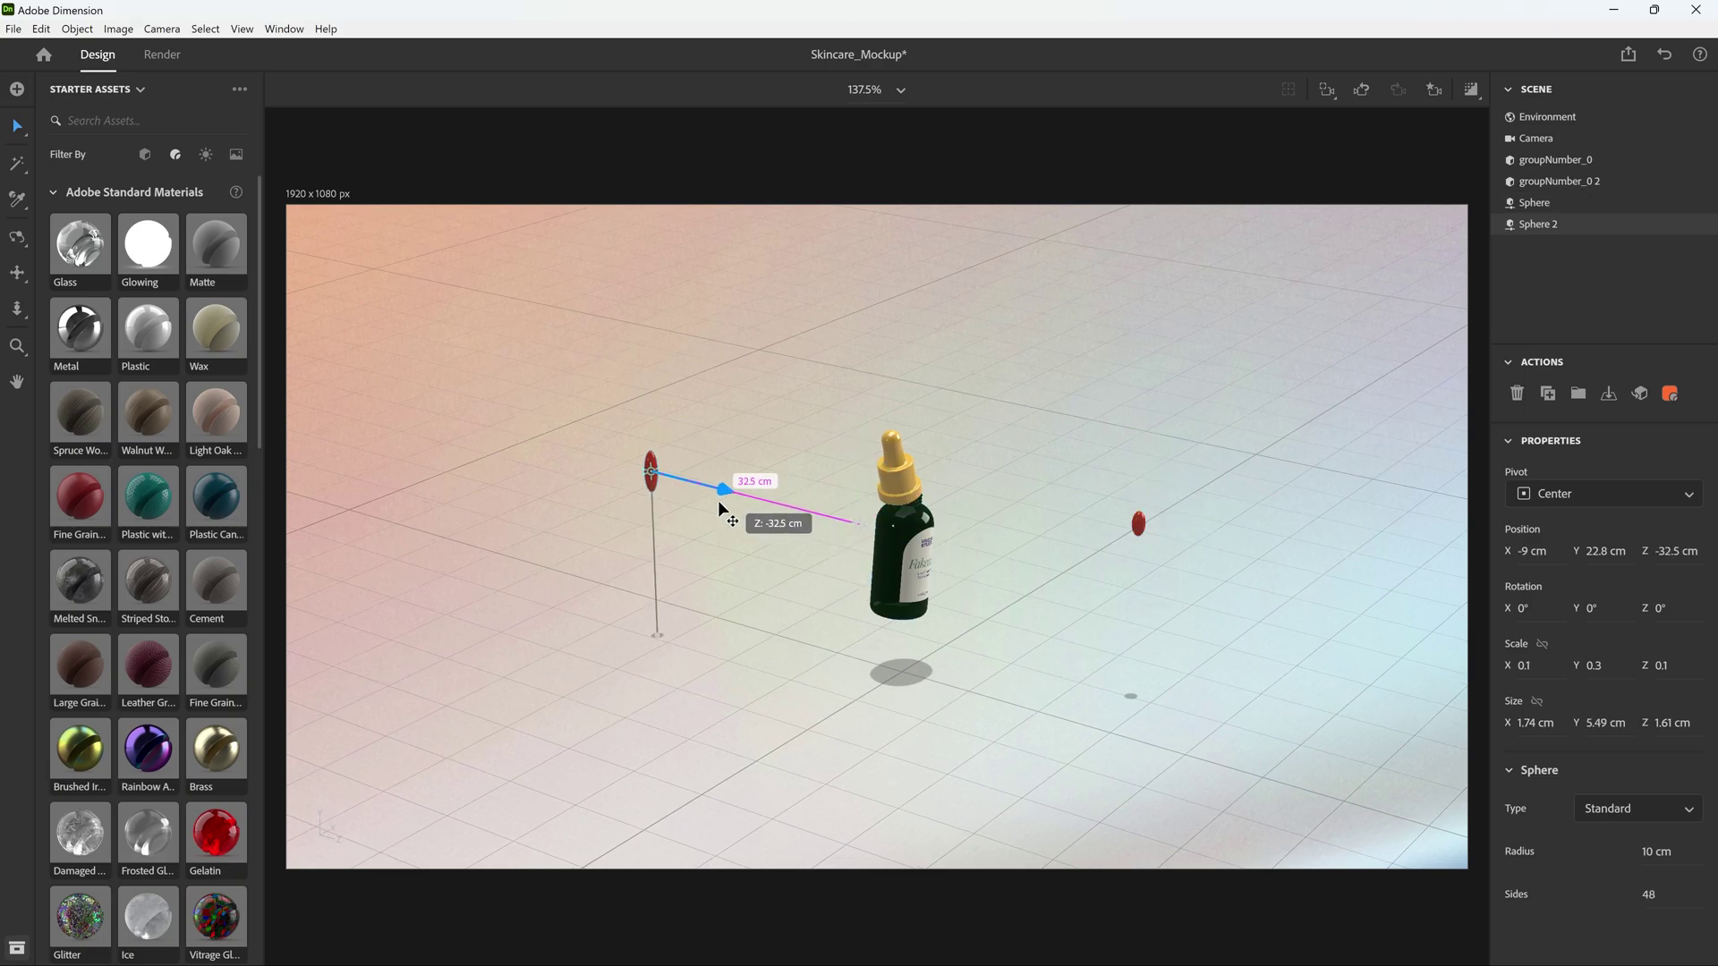
Step: Tilt the sphere behind the bottle and recolor it orange
right_click_drag(895, 572, 779, 546)
mouse_move(726, 394)
left_mouse_down()
mouse_move(732, 356)
mouse_move(748, 395)
left_mouse_up()
left_click(1669, 394)
left_click(961, 499)
Step: Move the small red sphere closer to the bottle at X 4.2 cm and frame the scene from a low angle
scroll(996, 495, "up", 5)
left_click_drag(1149, 440, 1035, 437)
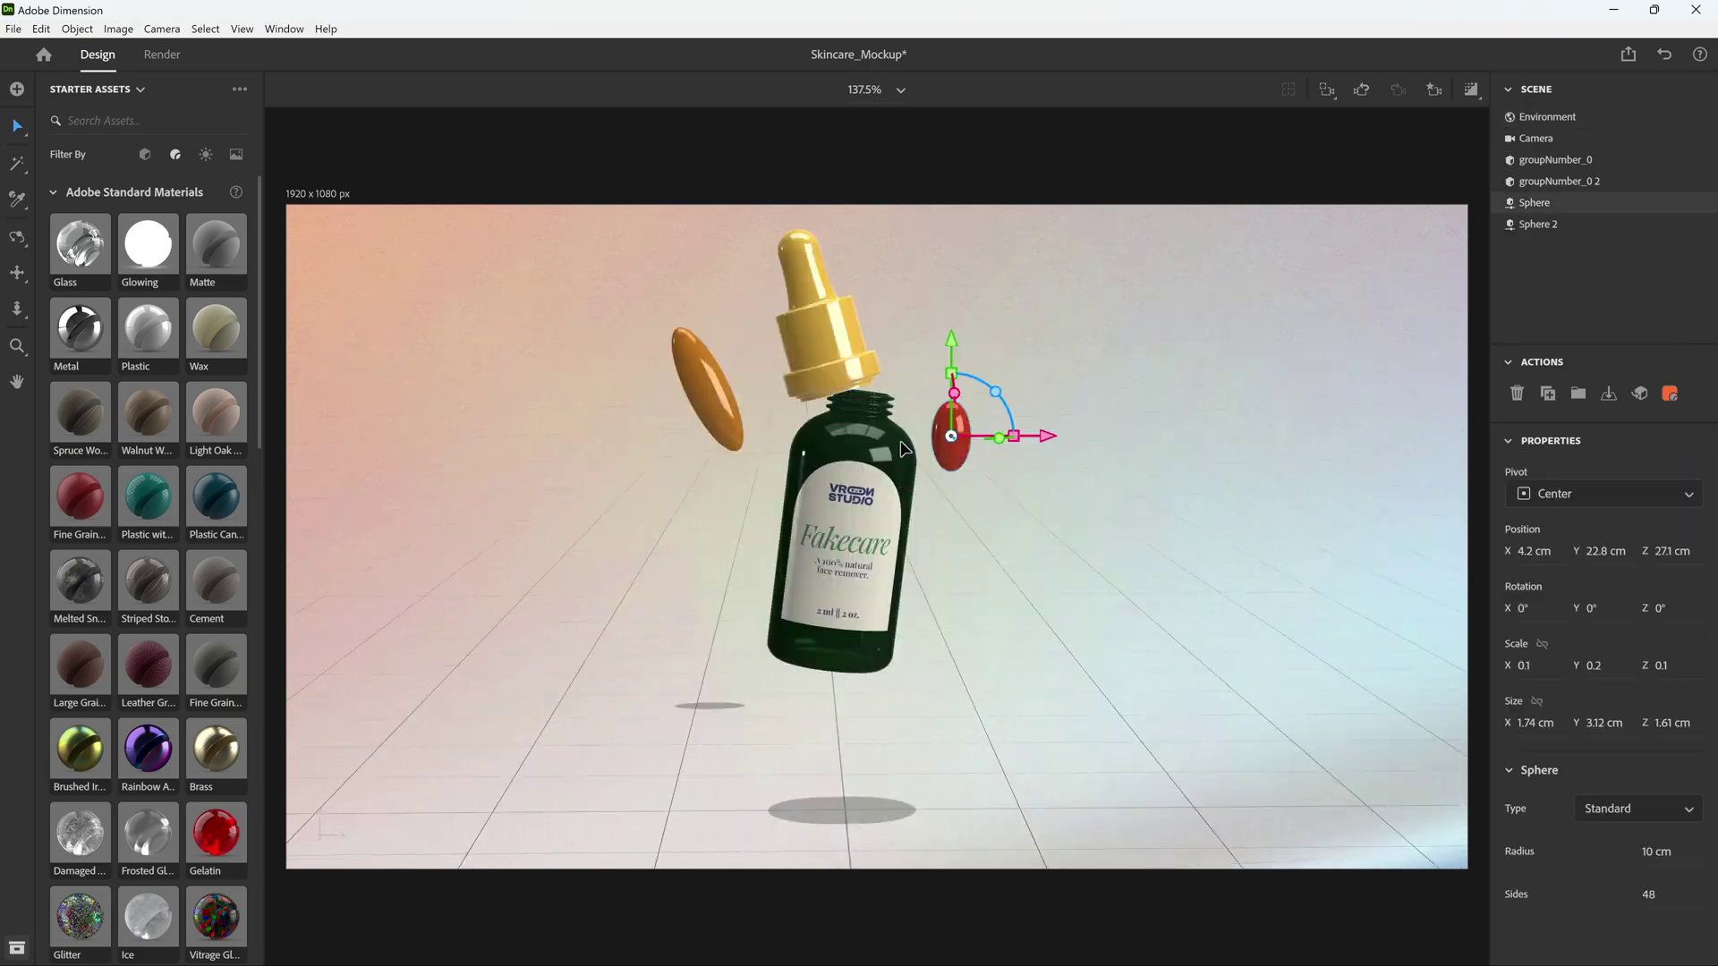
right_click_drag(1035, 437, 991, 224)
key("backslash")
left_click(991, 218)
right_click_drag(949, 734, 906, 546)
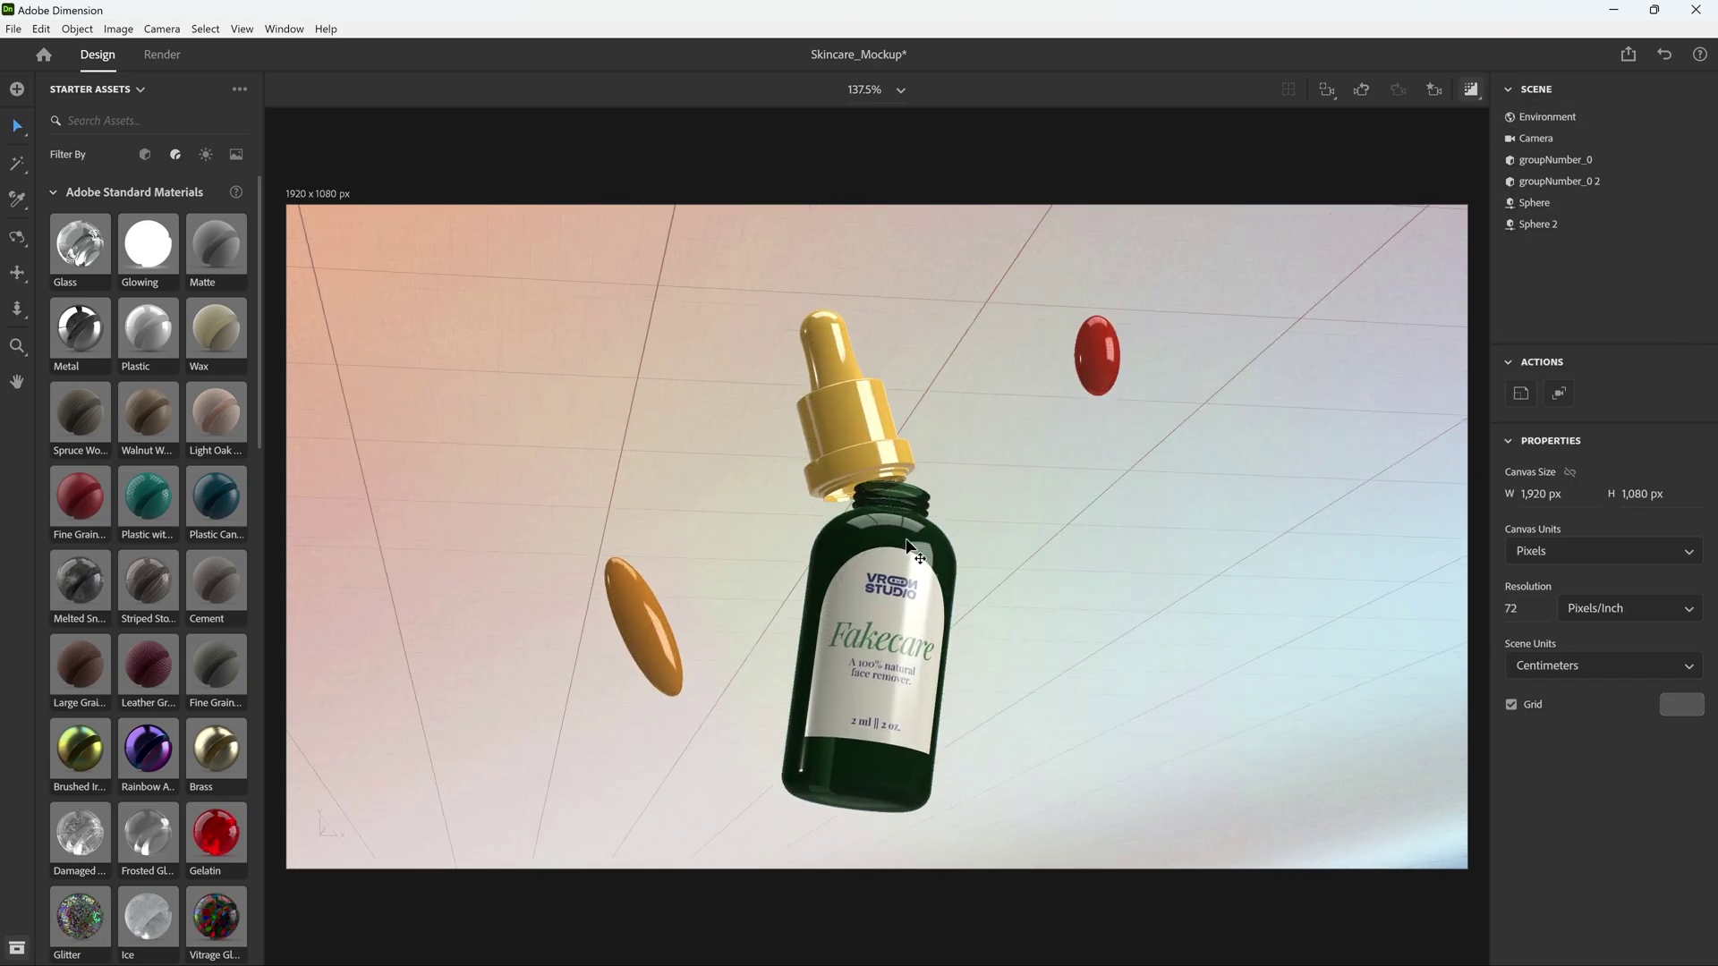
Step: Move the label graphic slightly higher on the bottle
left_click(900, 642)
left_click_drag(886, 582, 886, 546)
left_click(959, 528)
Step: Fine-tune the low-angle framing and save the view as a camera bookmark named Scene1
right_click_drag(907, 528, 907, 515)
middle_click_drag(907, 514, 906, 506)
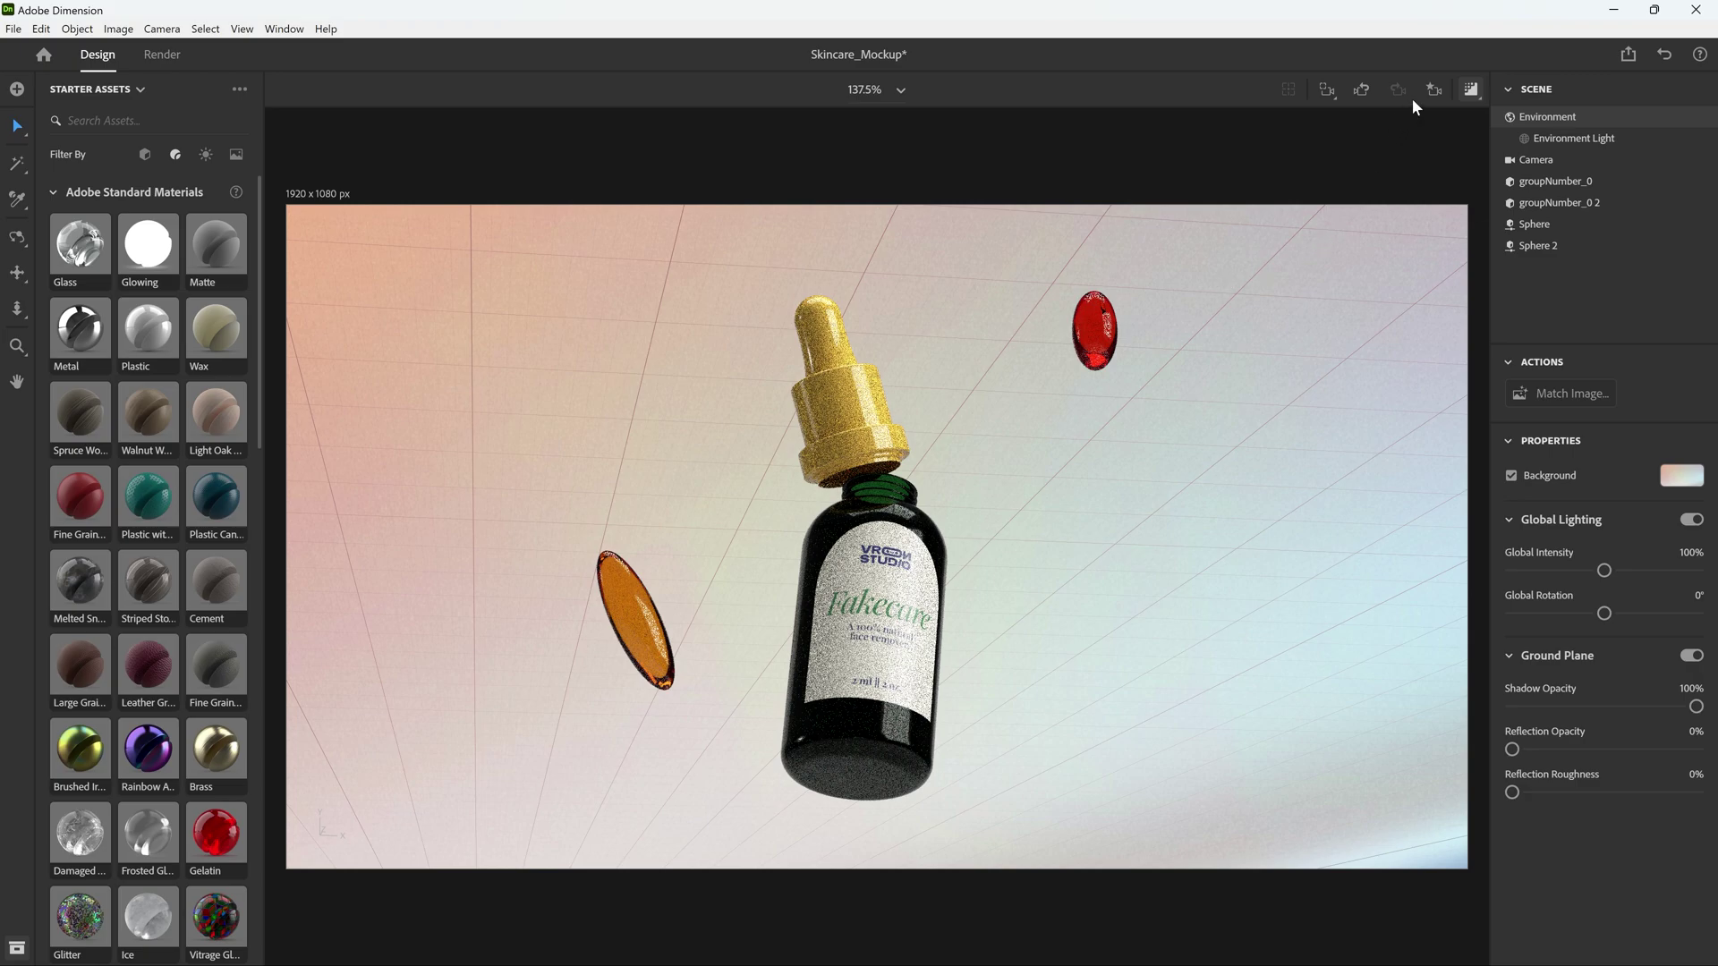
left_click(1434, 89)
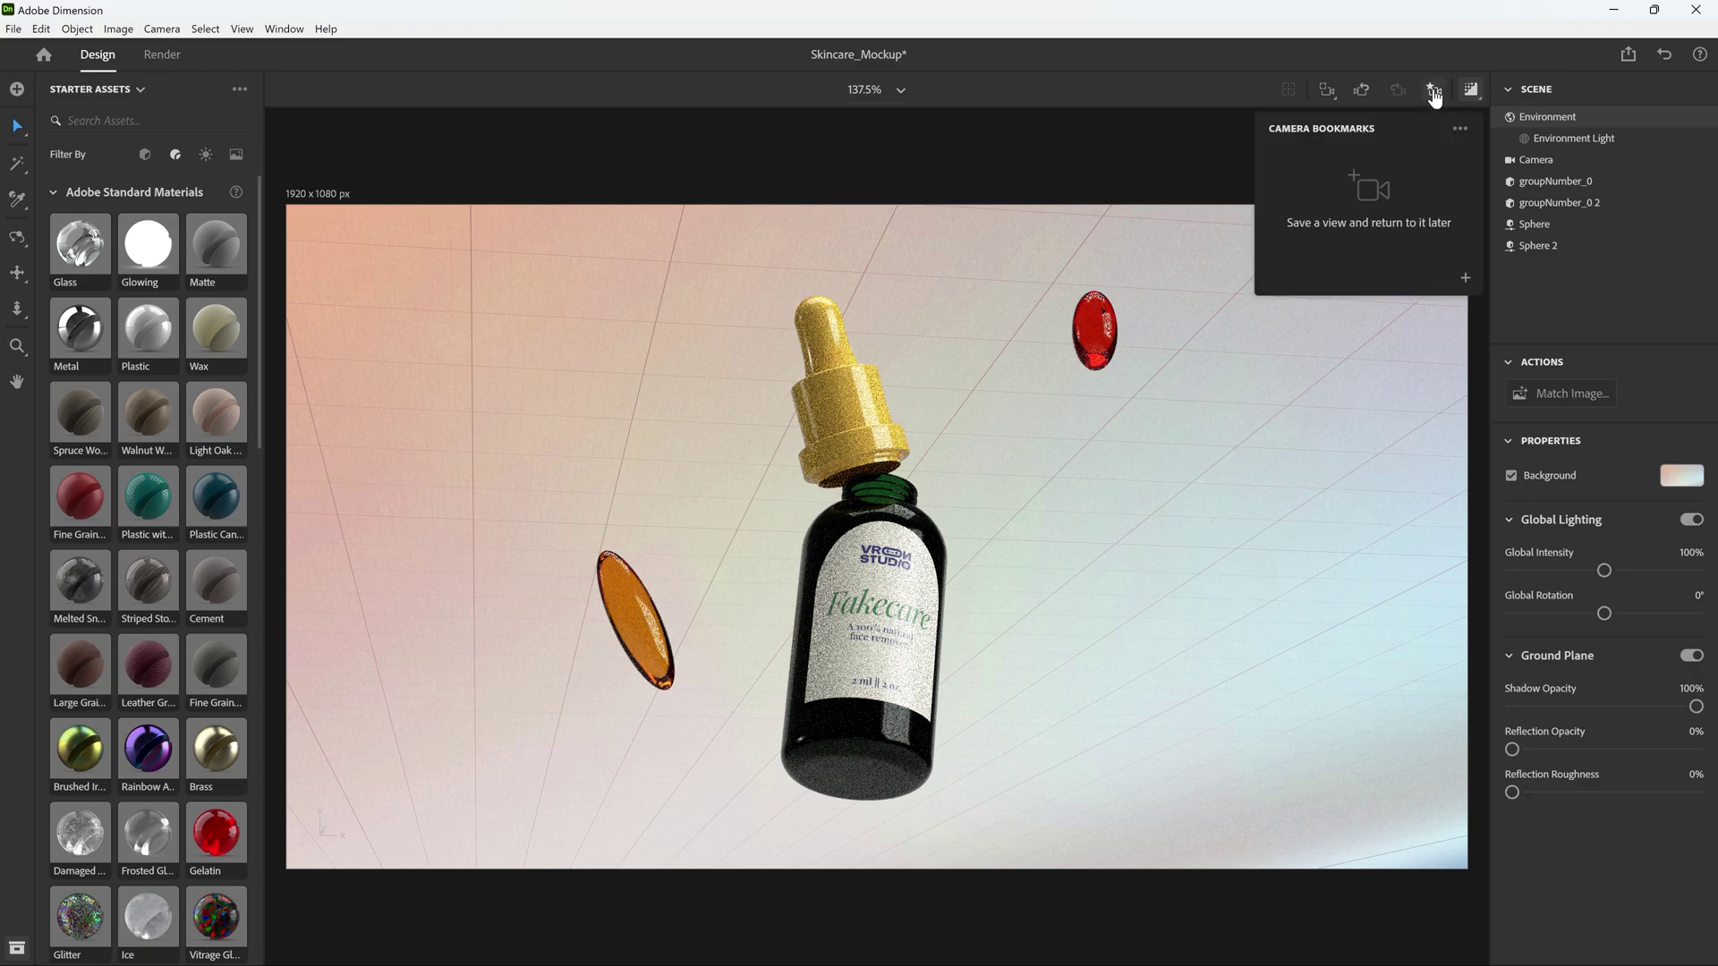
left_click(1466, 281)
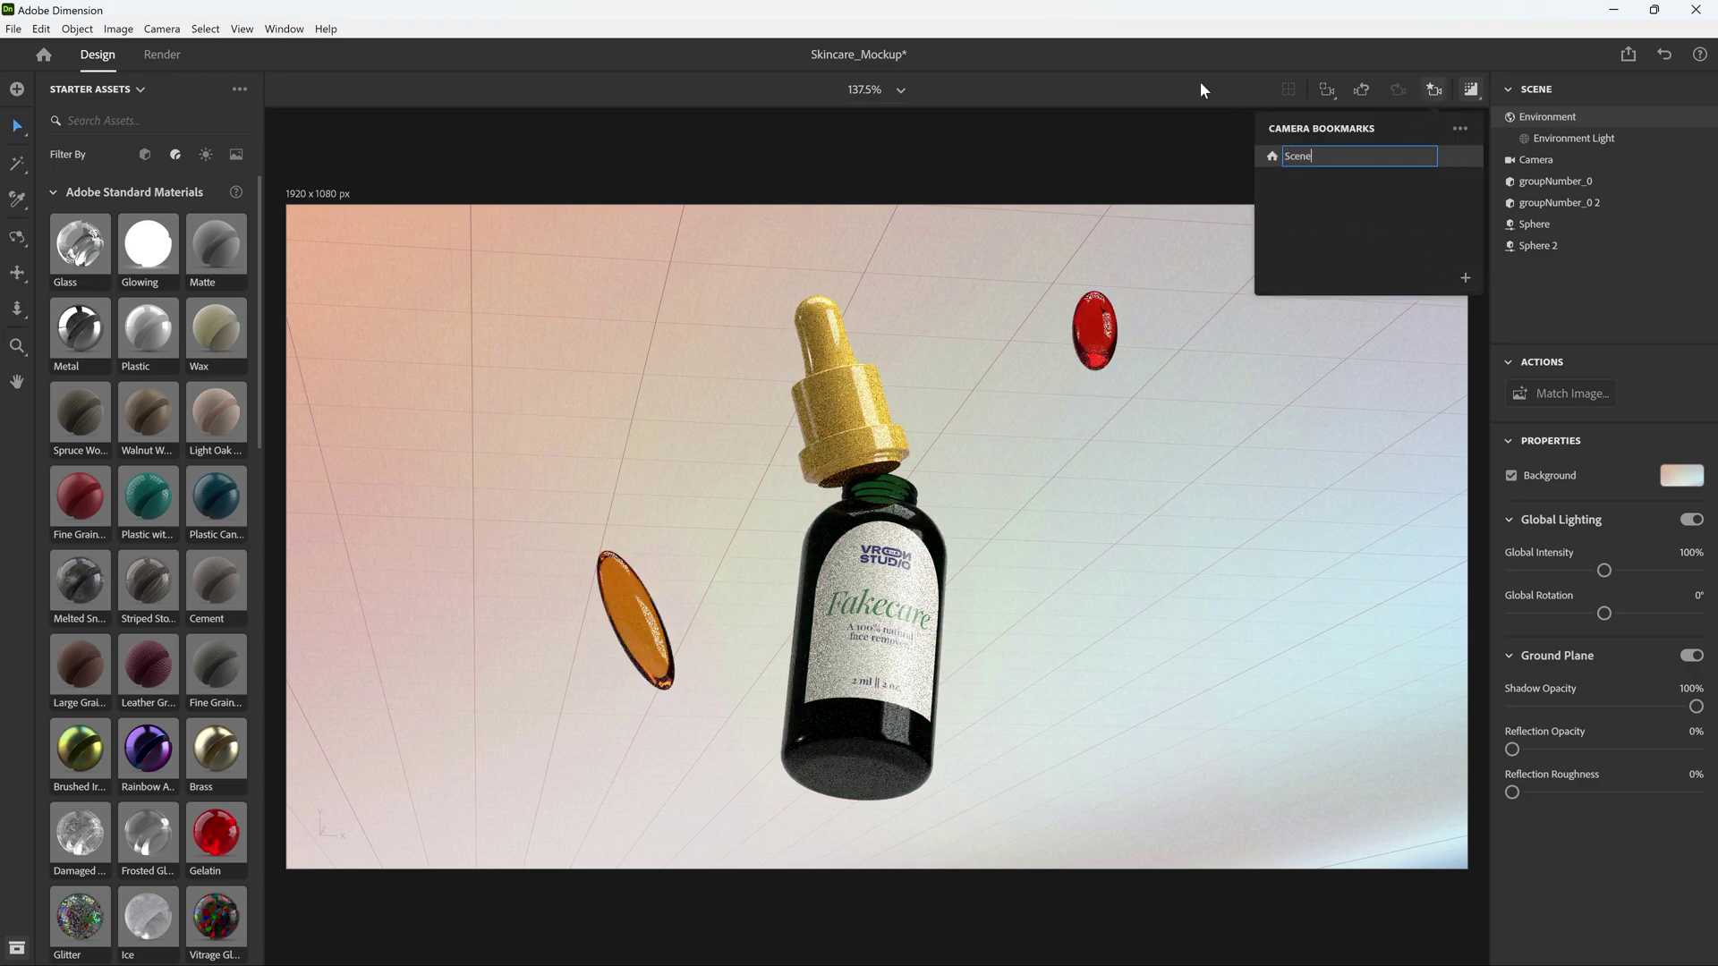
Step: Test the camera bookmark by orbiting away from the composition and returning to Scene1
right_click_drag(1098, 358, 1124, 528)
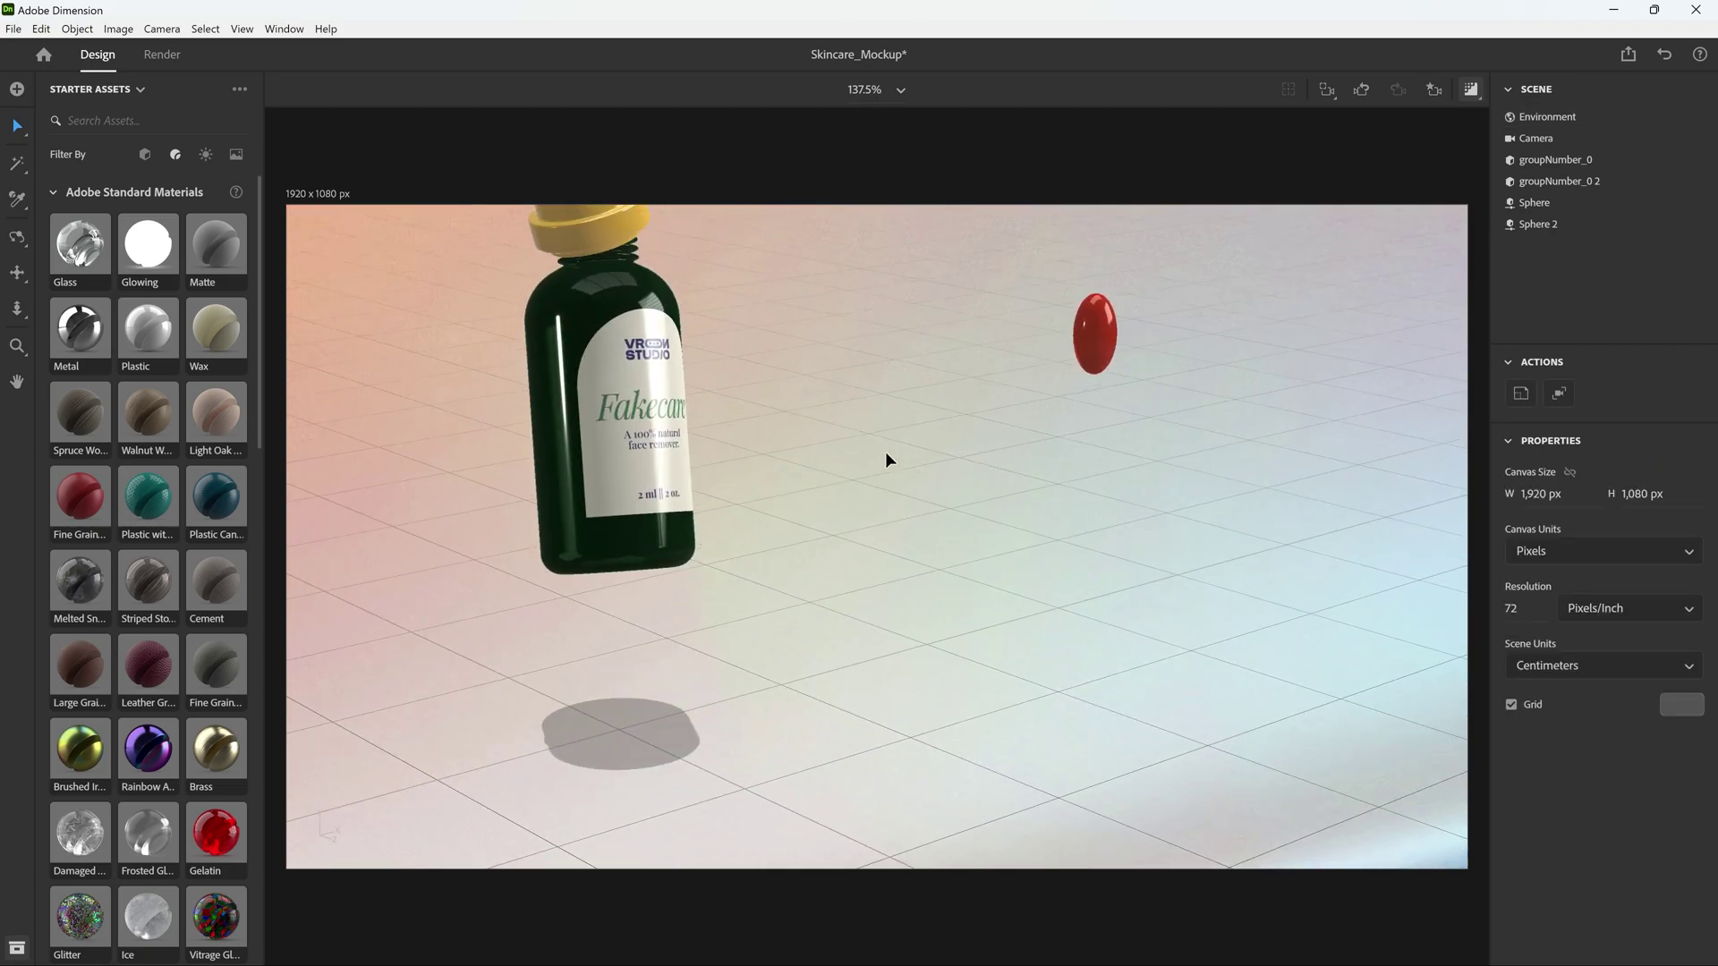
middle_click_drag(885, 452, 1124, 541)
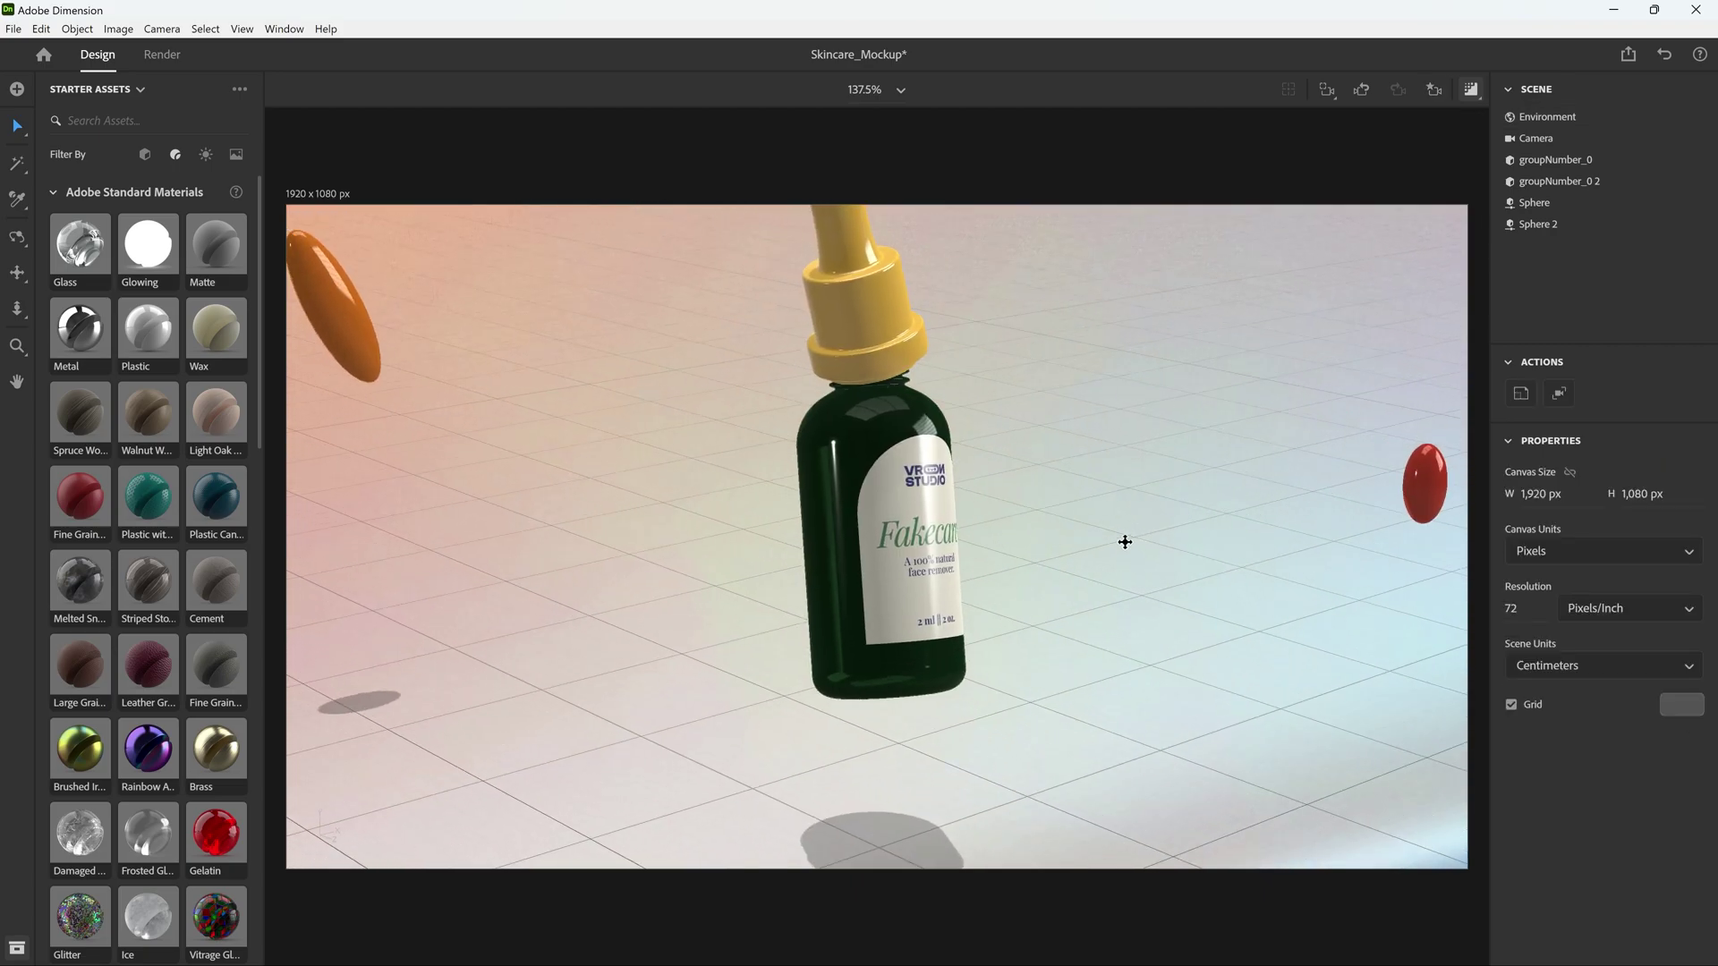
left_click(1434, 90)
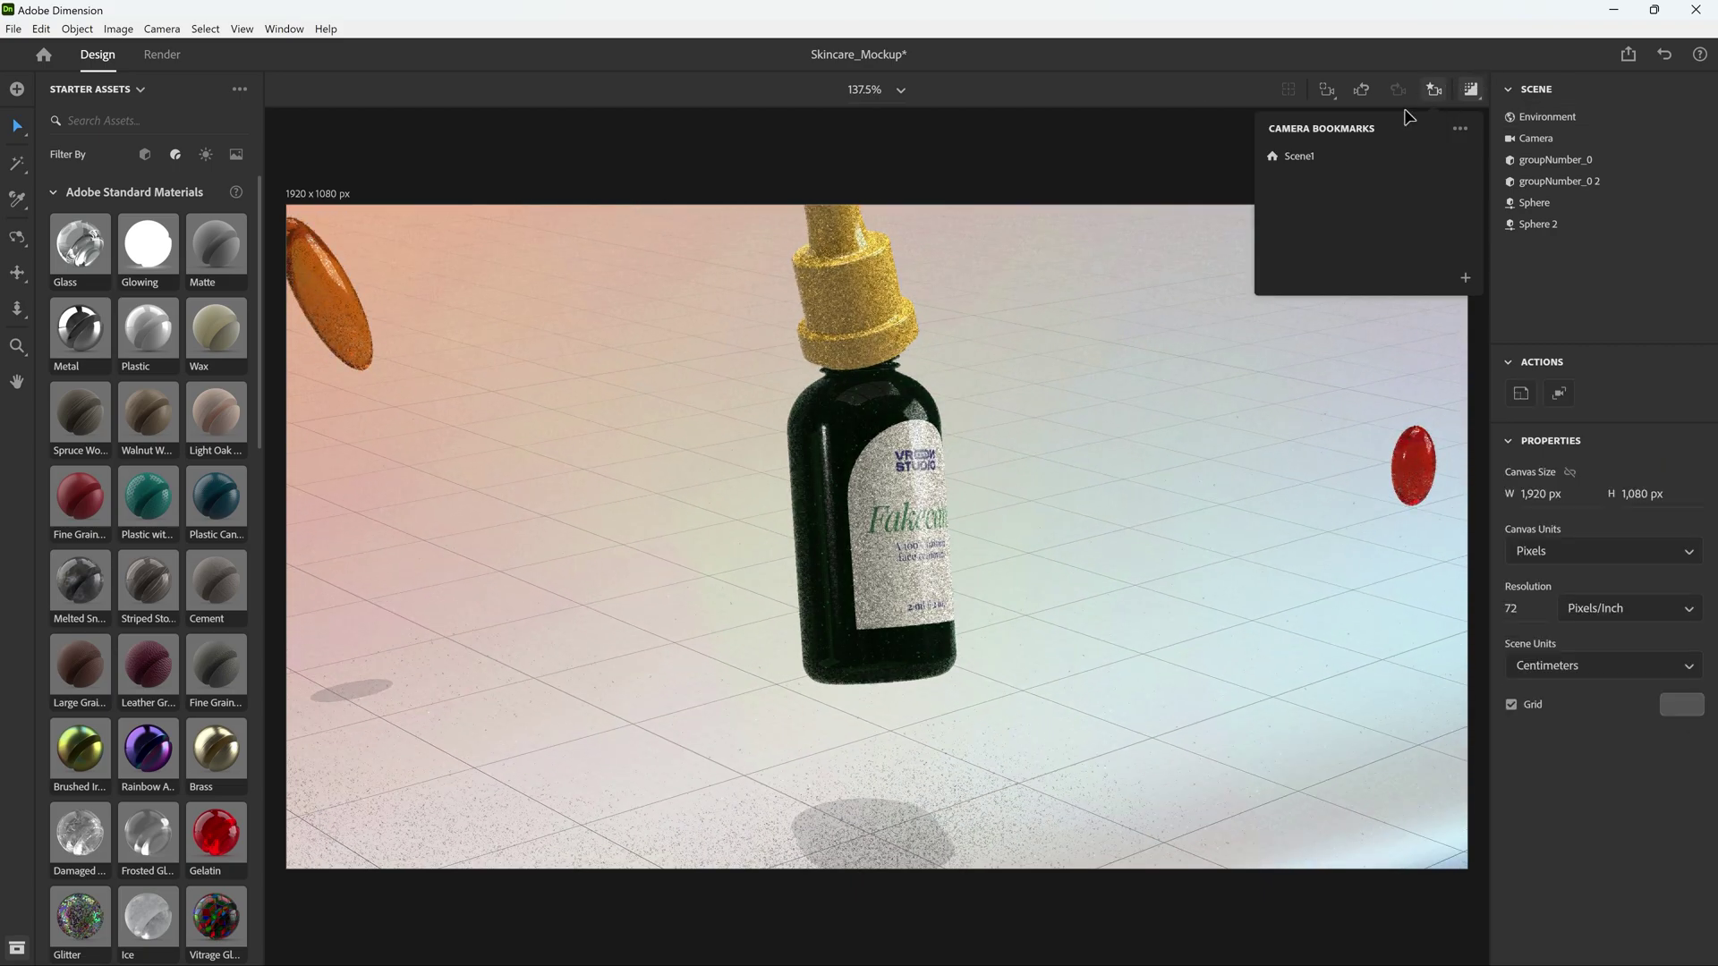
left_click(1331, 159)
left_click(1330, 161)
left_click(1146, 333)
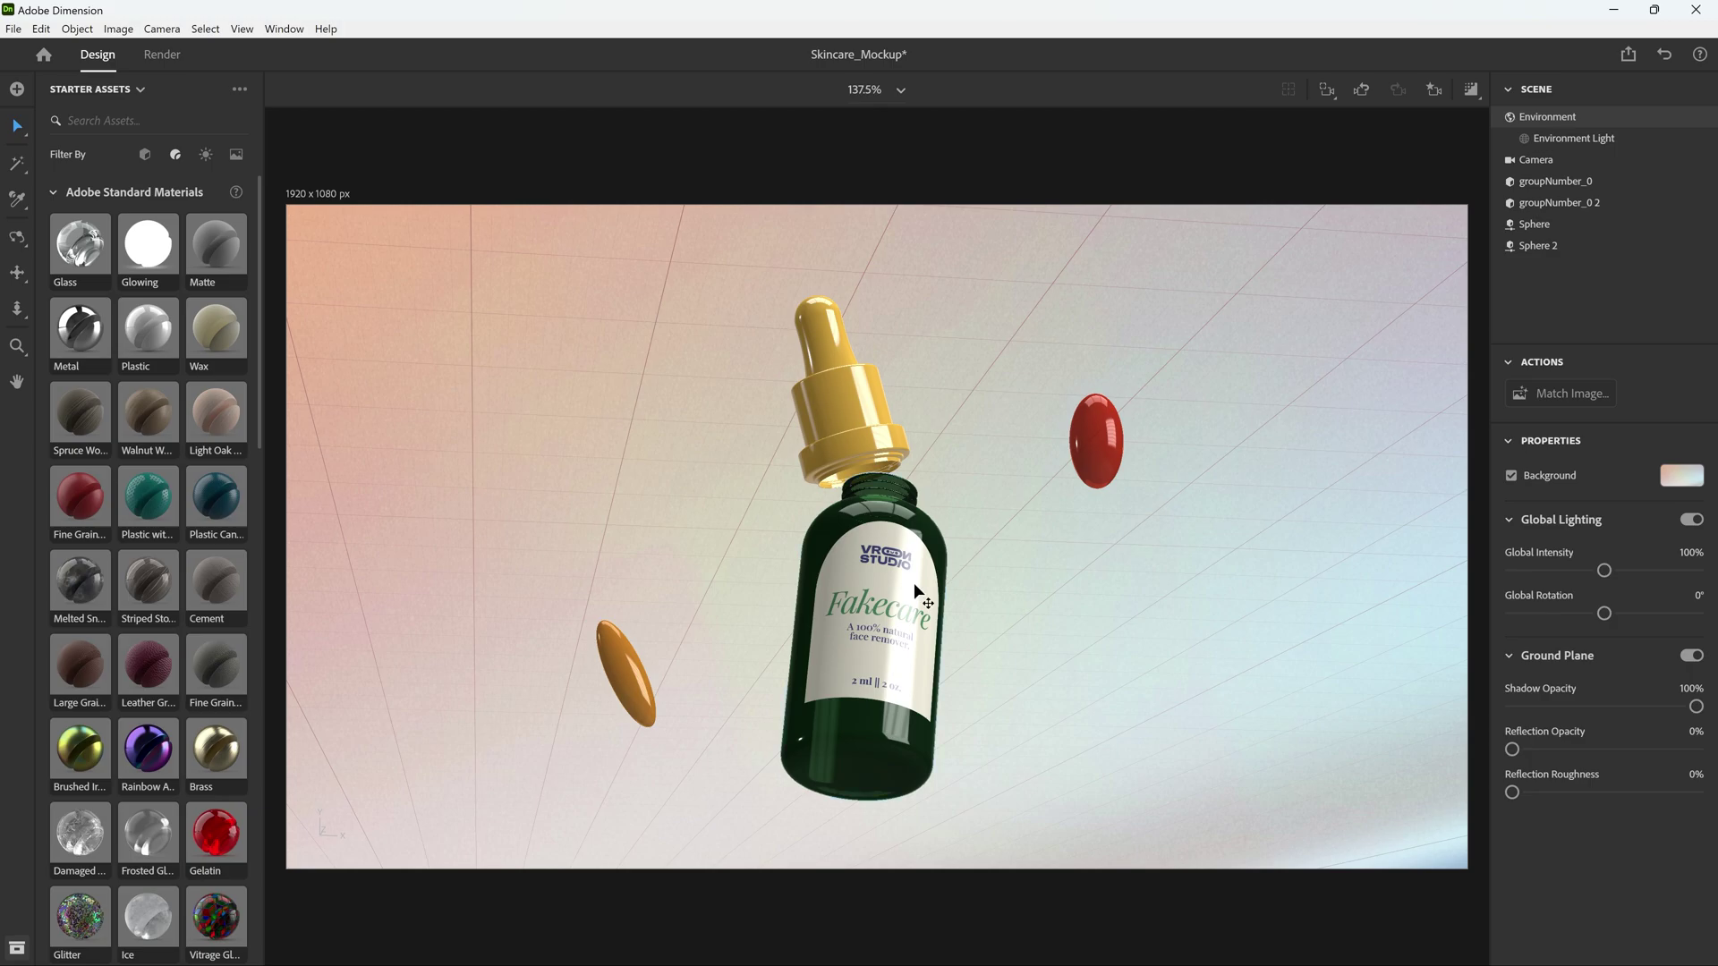
Step: Enable focus on the scene camera and set the focus point on the bottle's label
left_click(1532, 161)
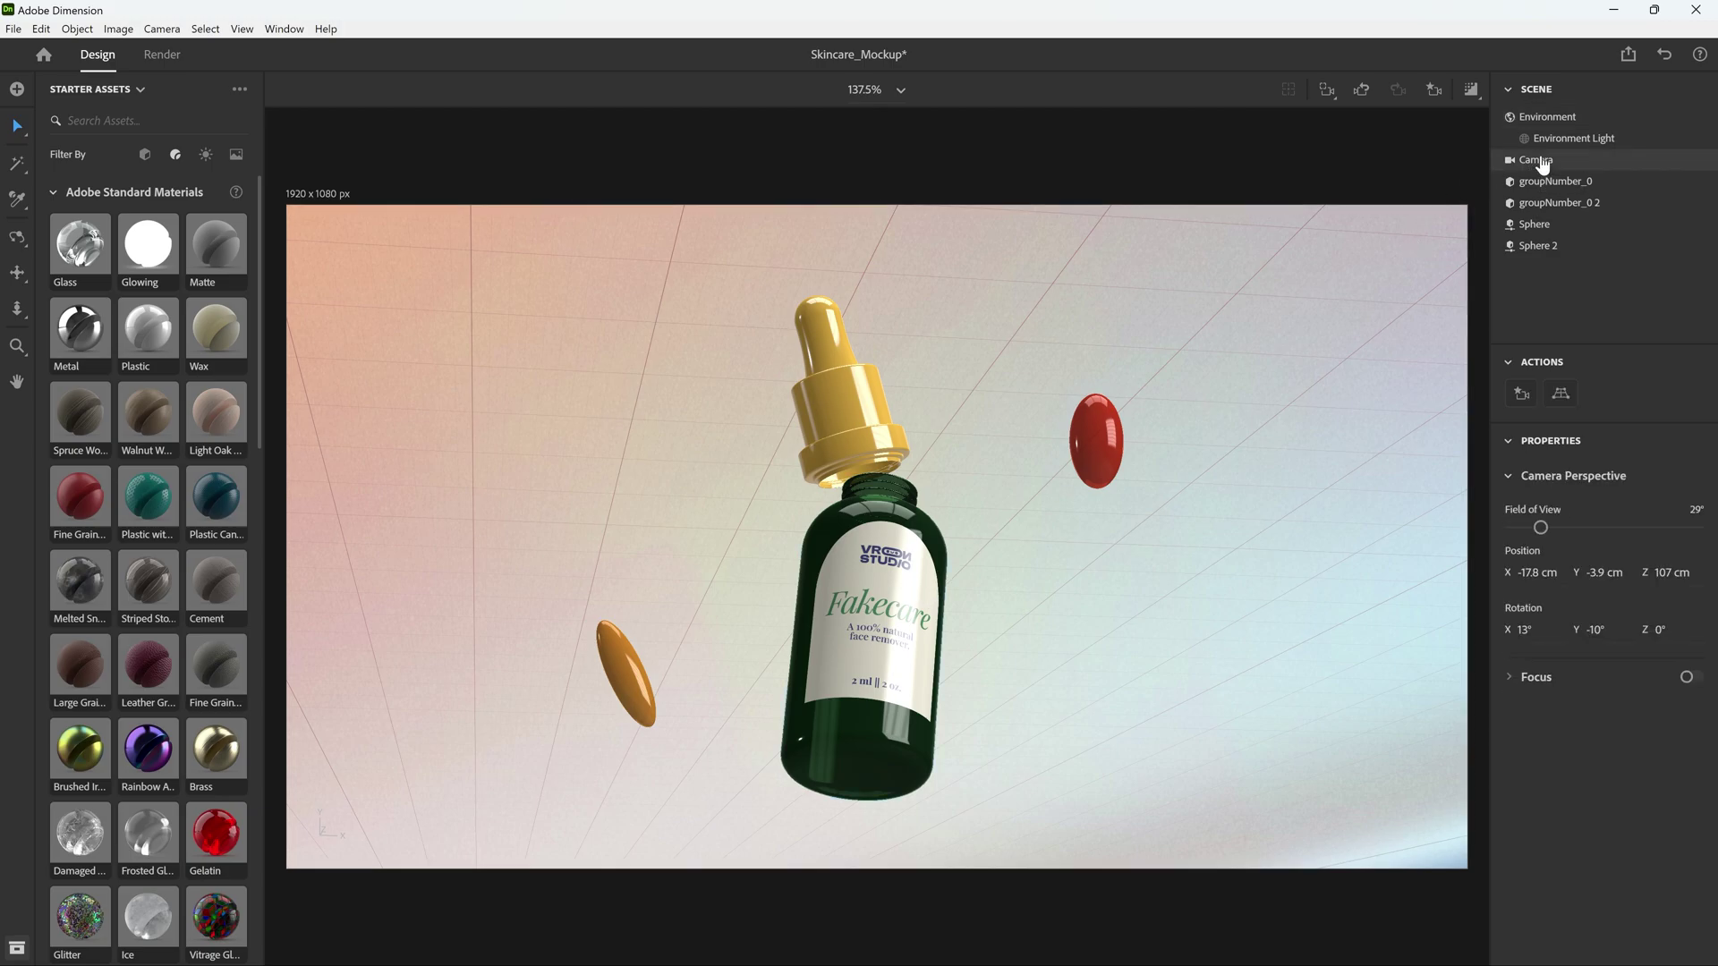
left_click(1691, 678)
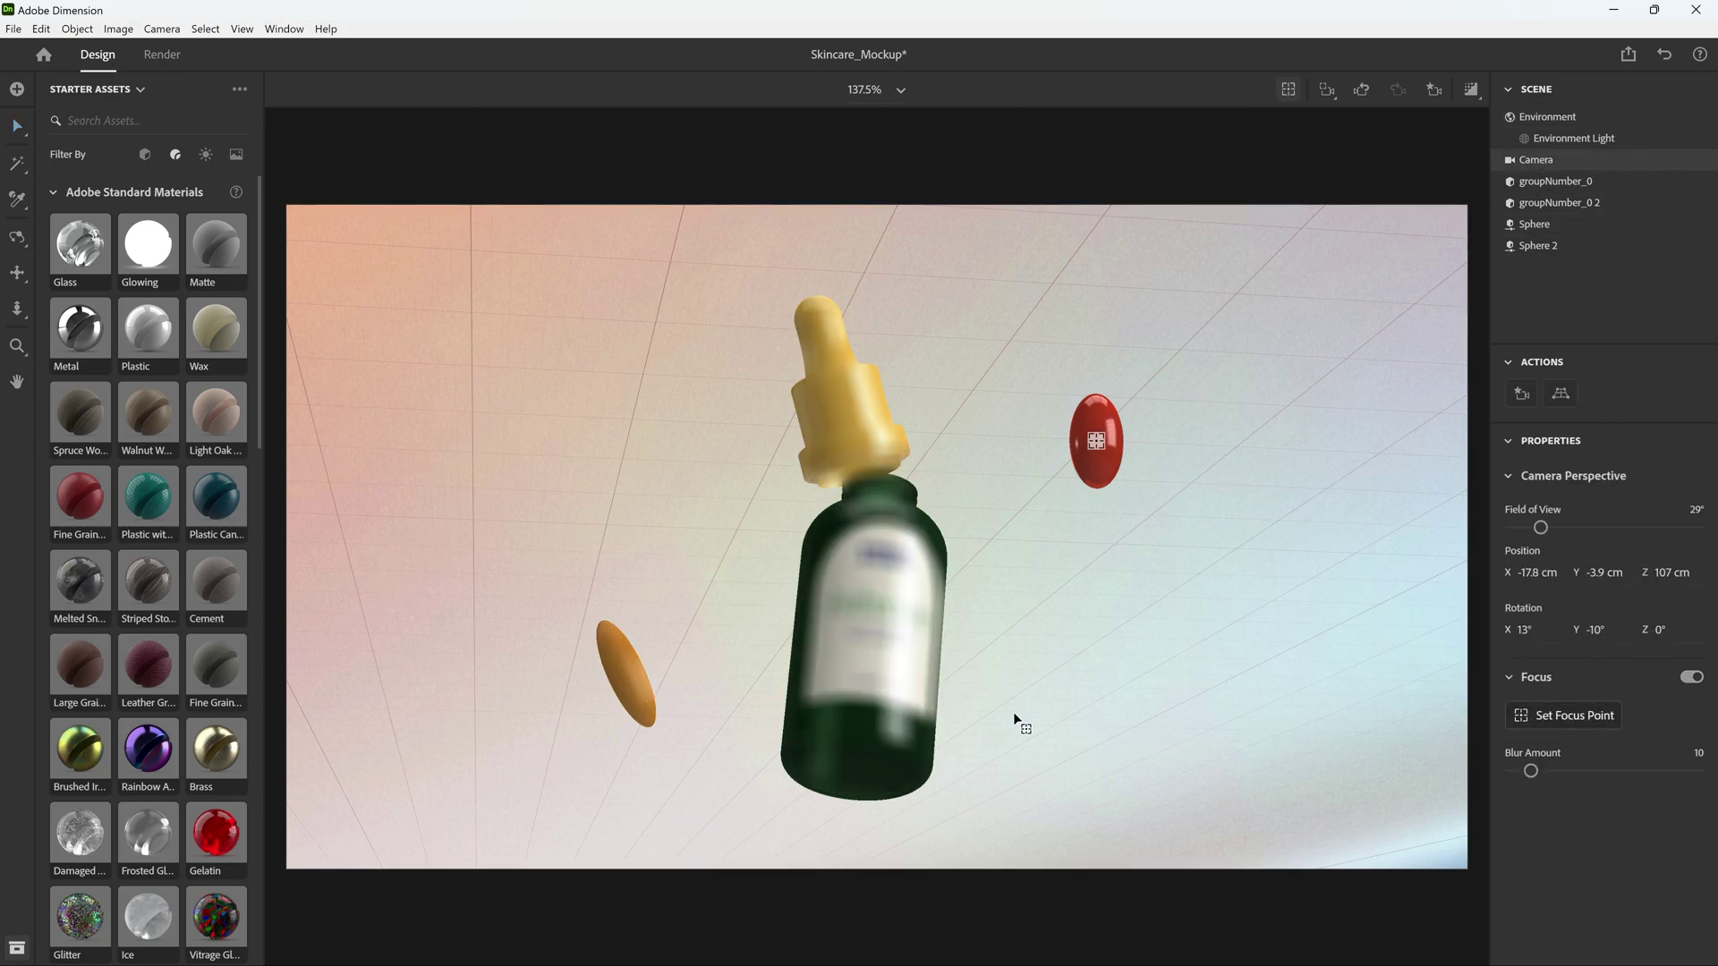
left_click(882, 605)
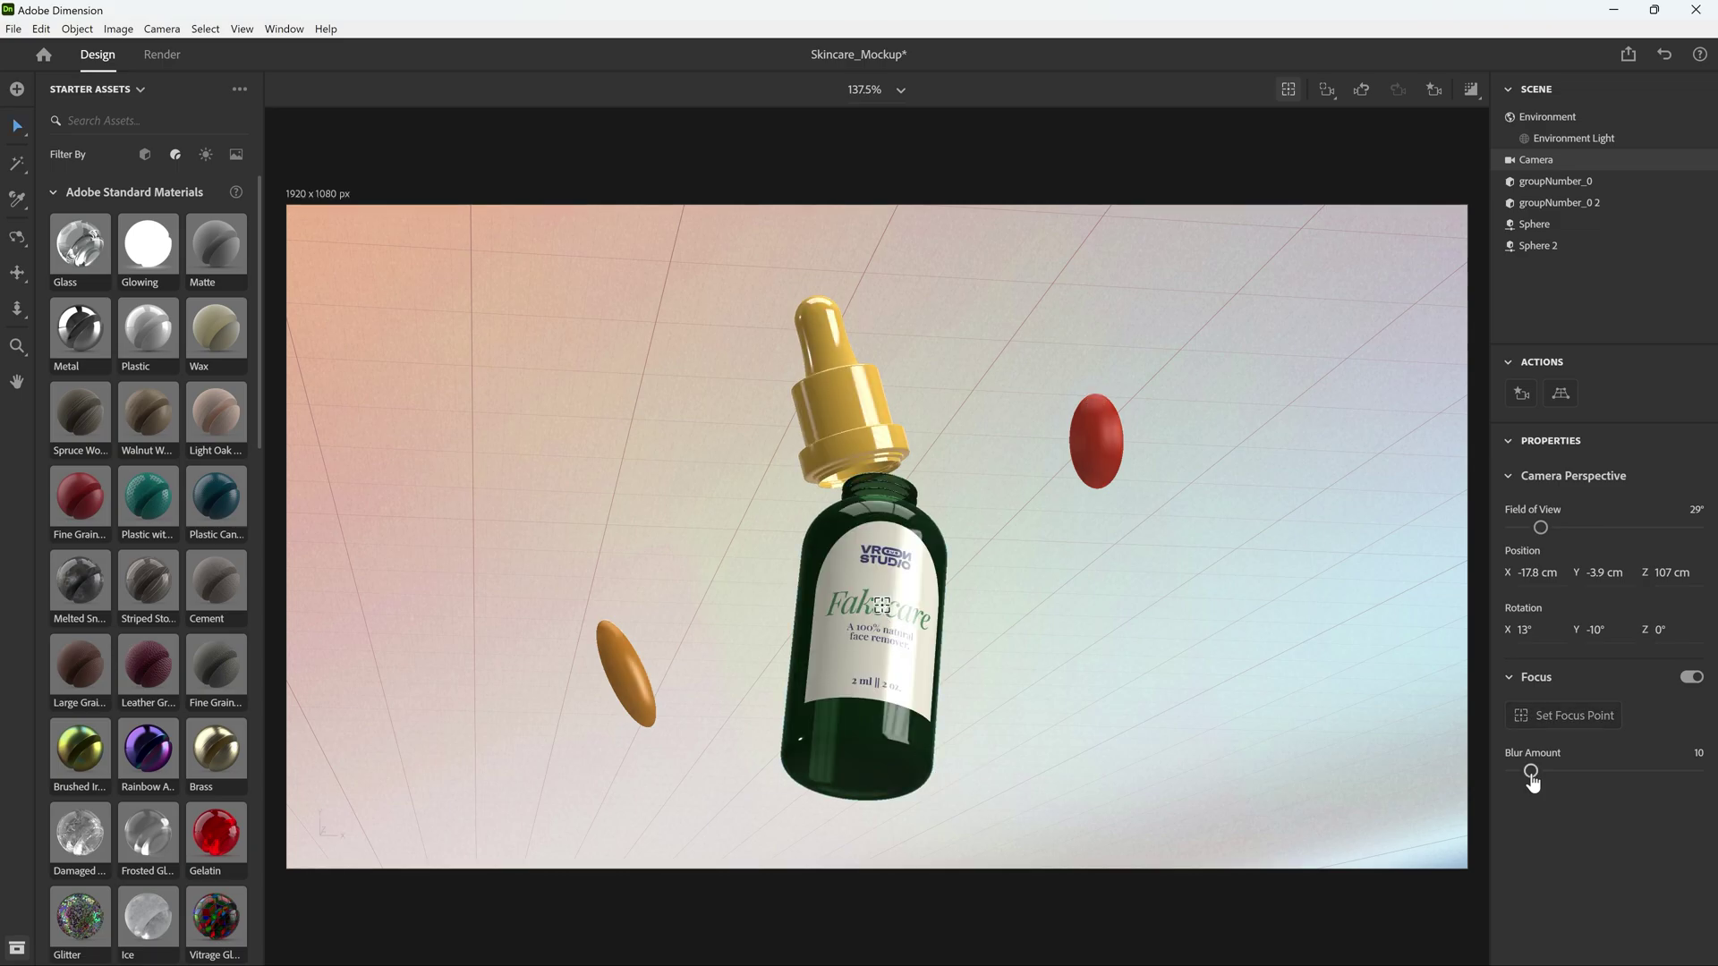
Step: Turn on the render preview and set the camera focus blur amount to 3
left_click(1472, 89)
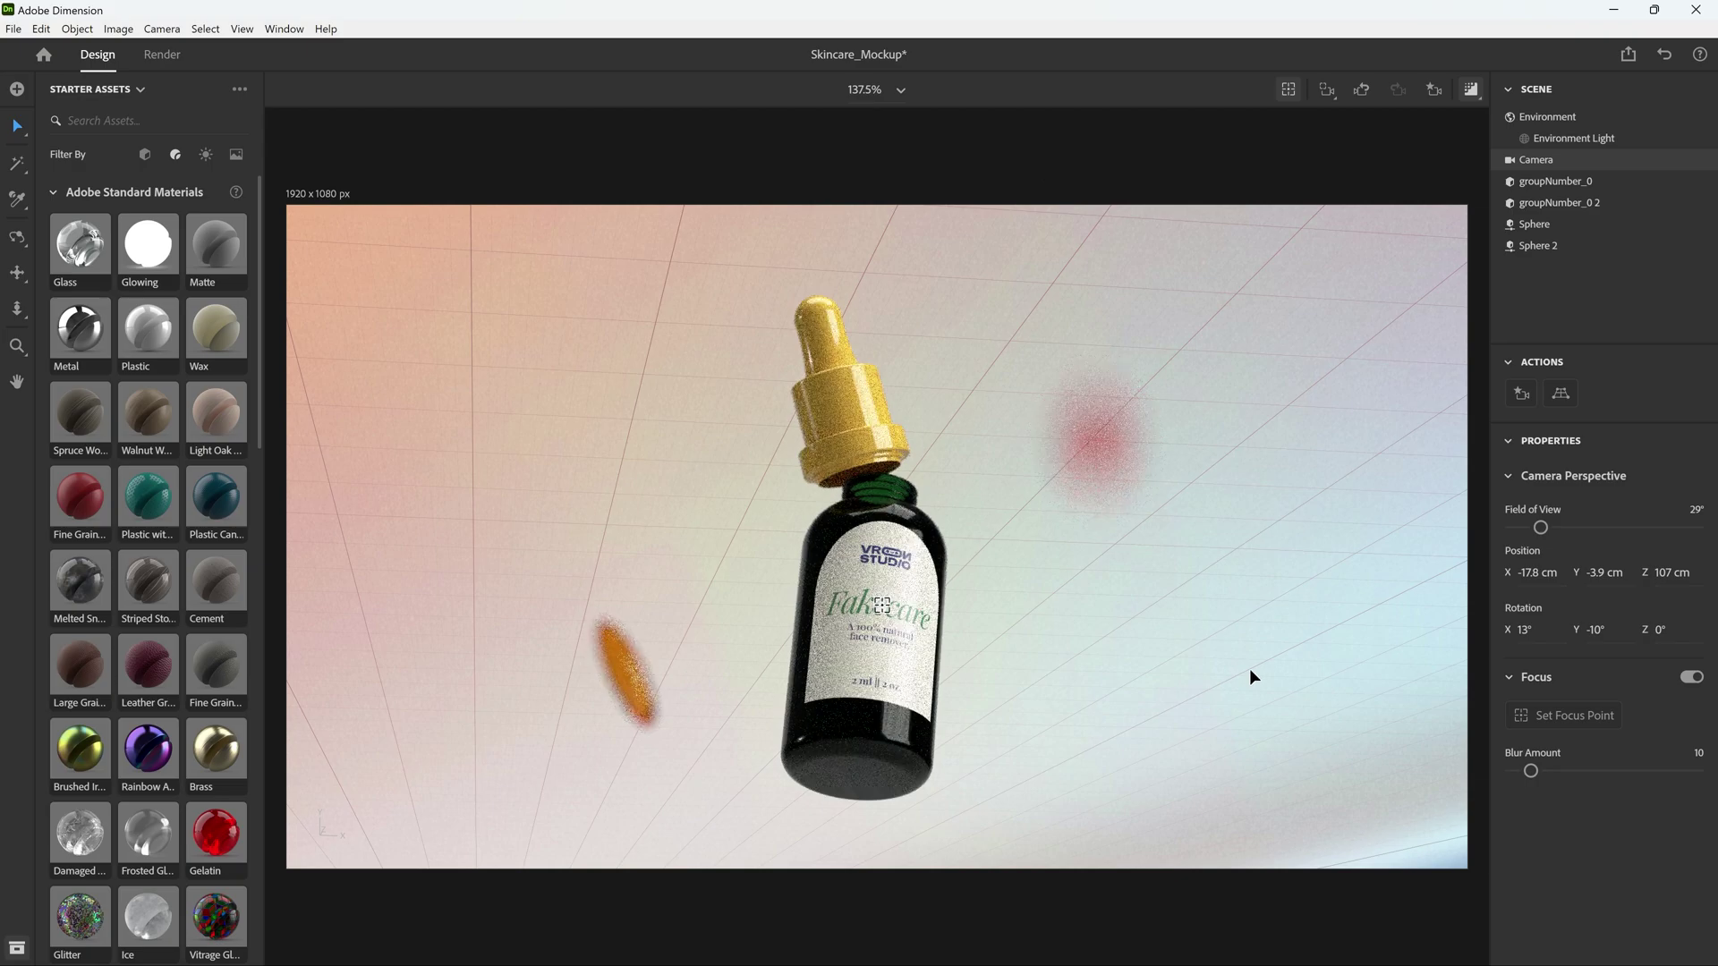
left_click(1697, 754)
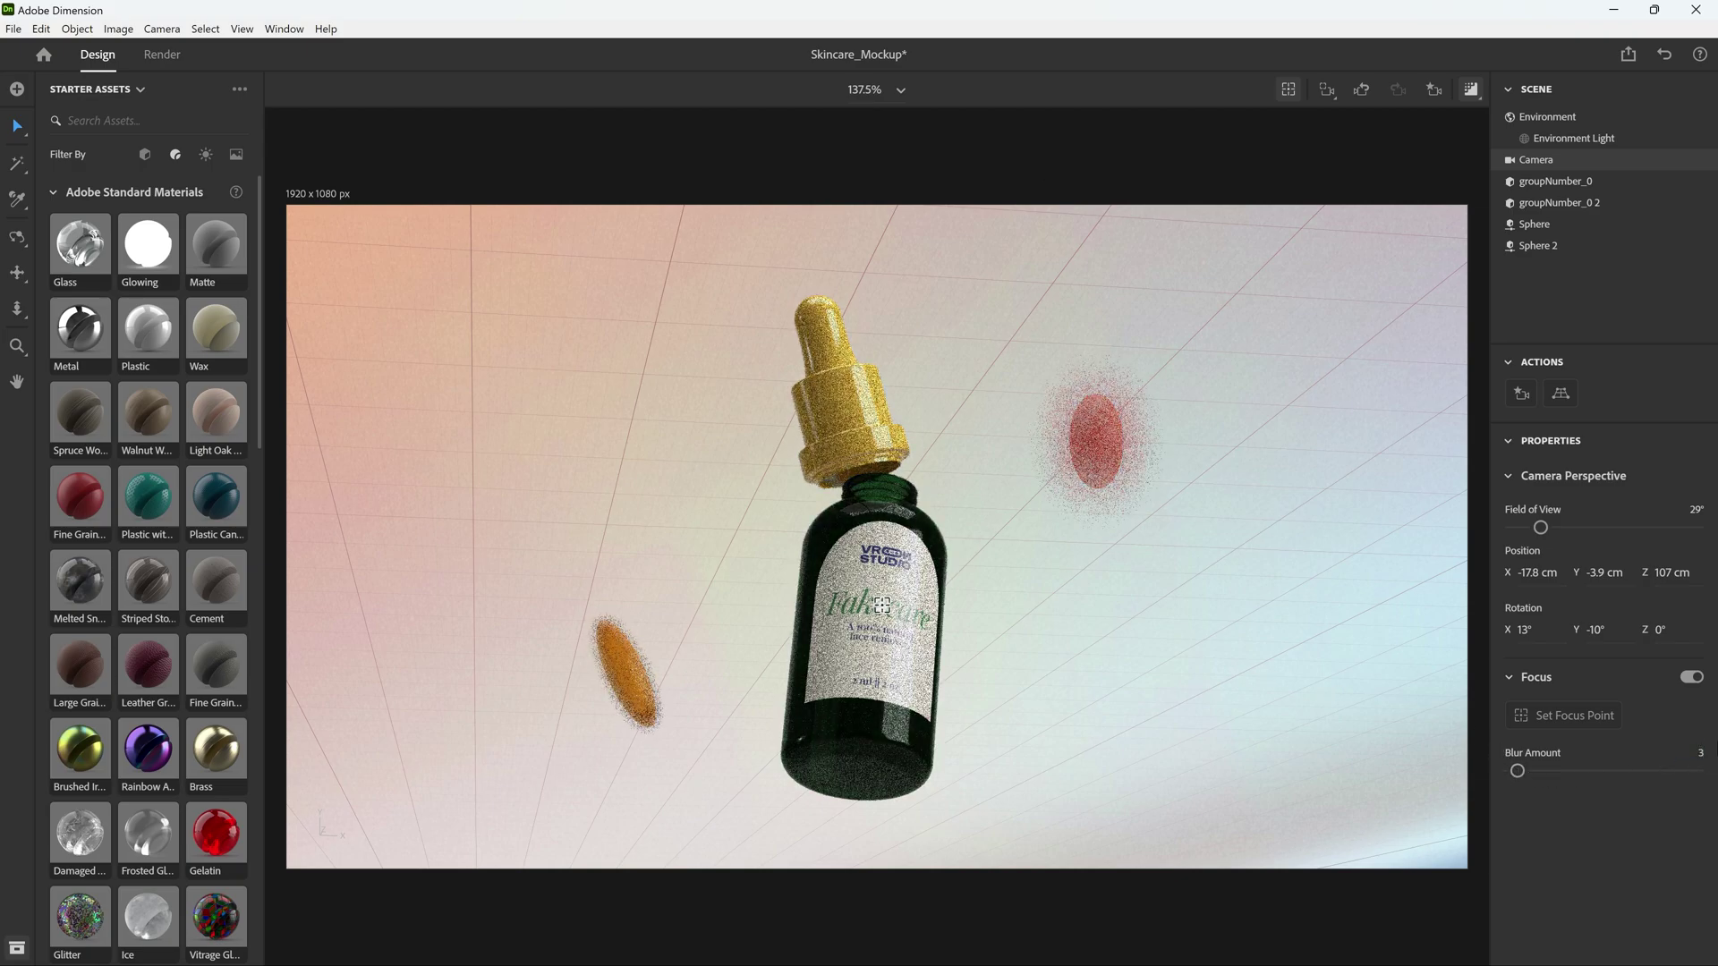
type("3")
key("Return")
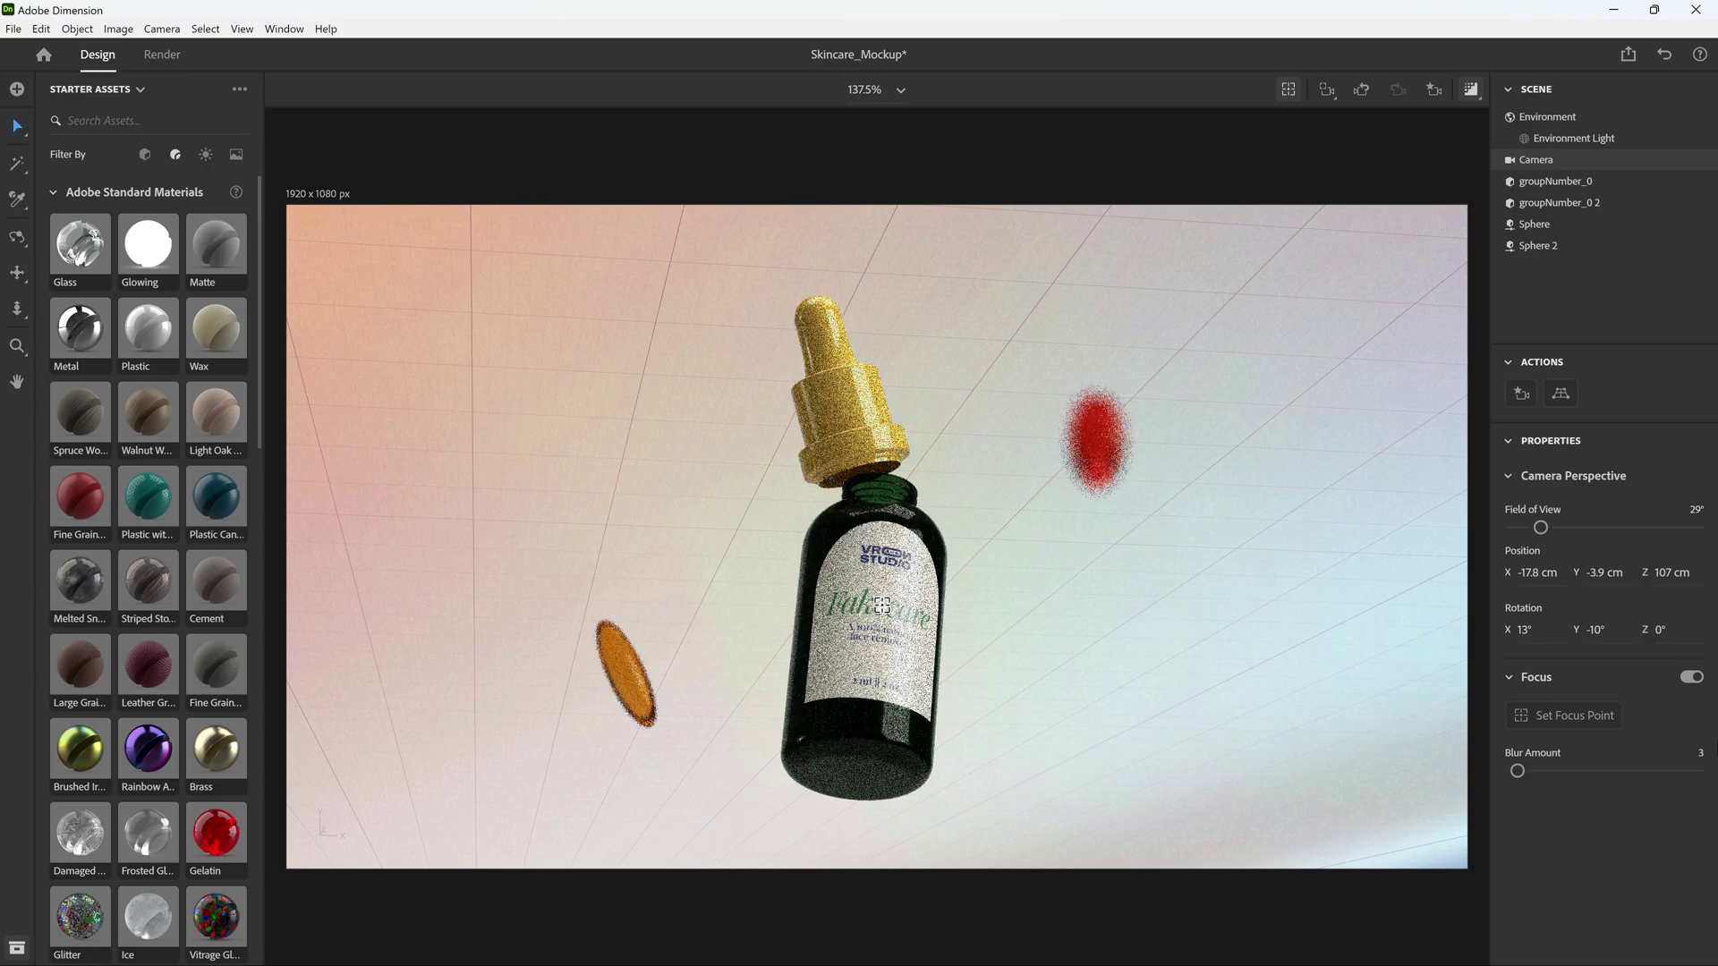
Step: Move the red sphere lower and closer to the bottle, beside the upper part of its label
left_click(1092, 445)
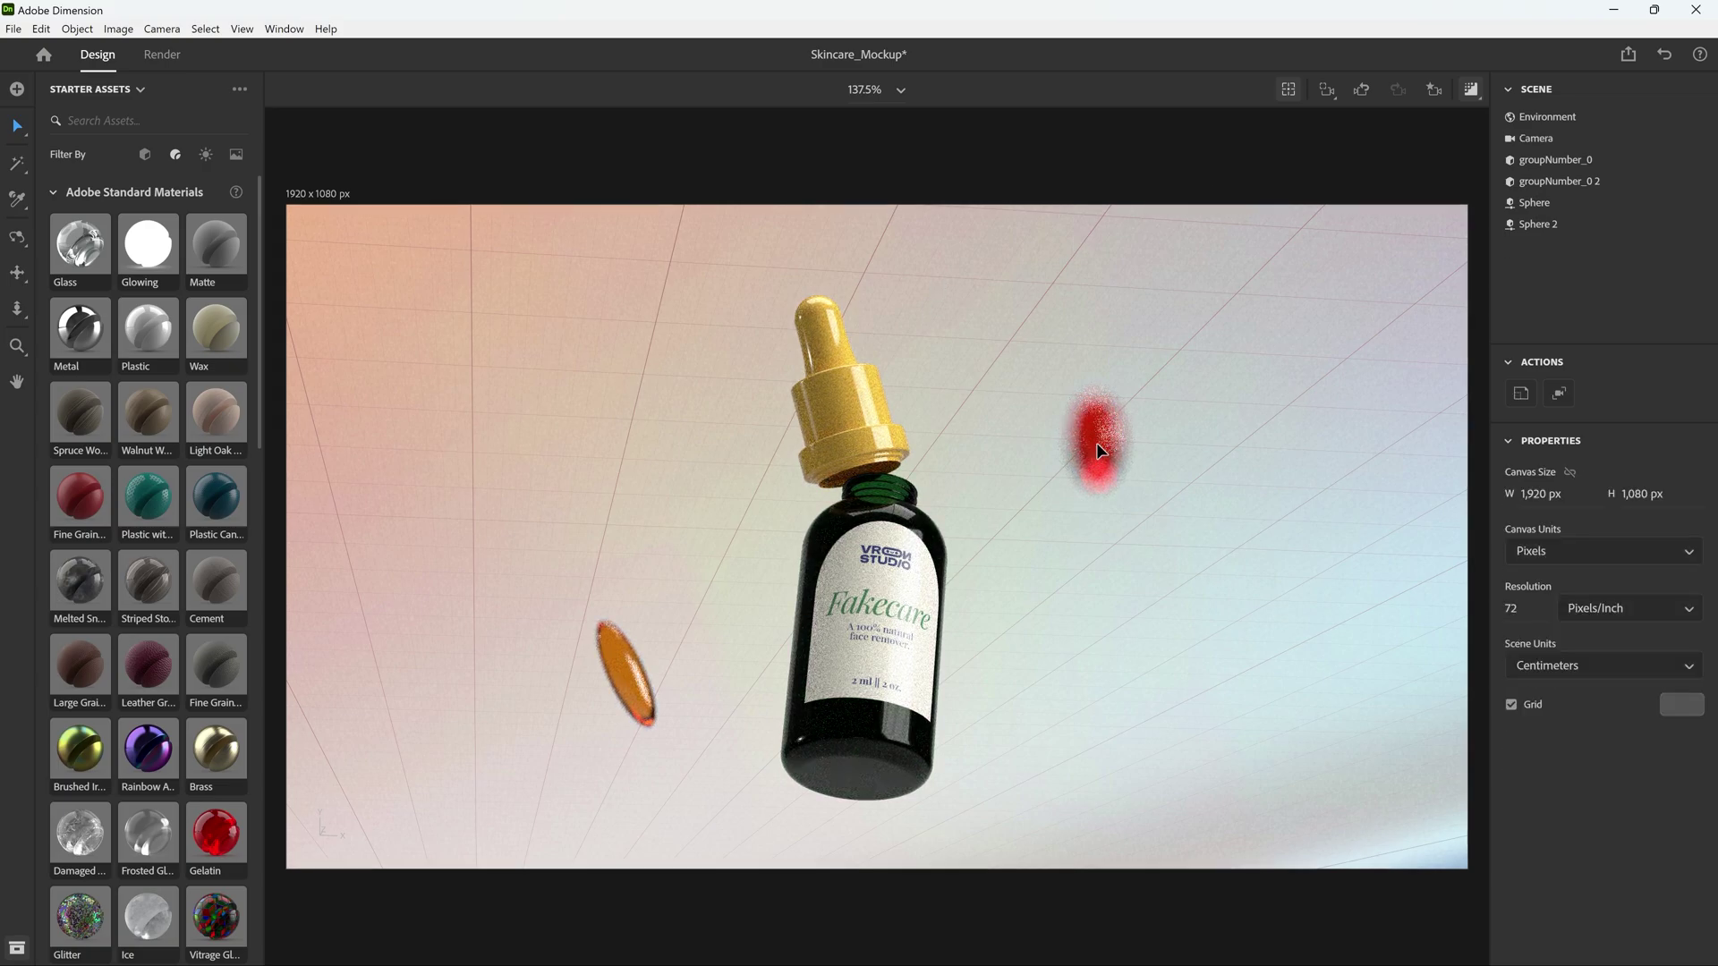
left_click(1092, 445)
left_click_drag(1657, 549, 1611, 550)
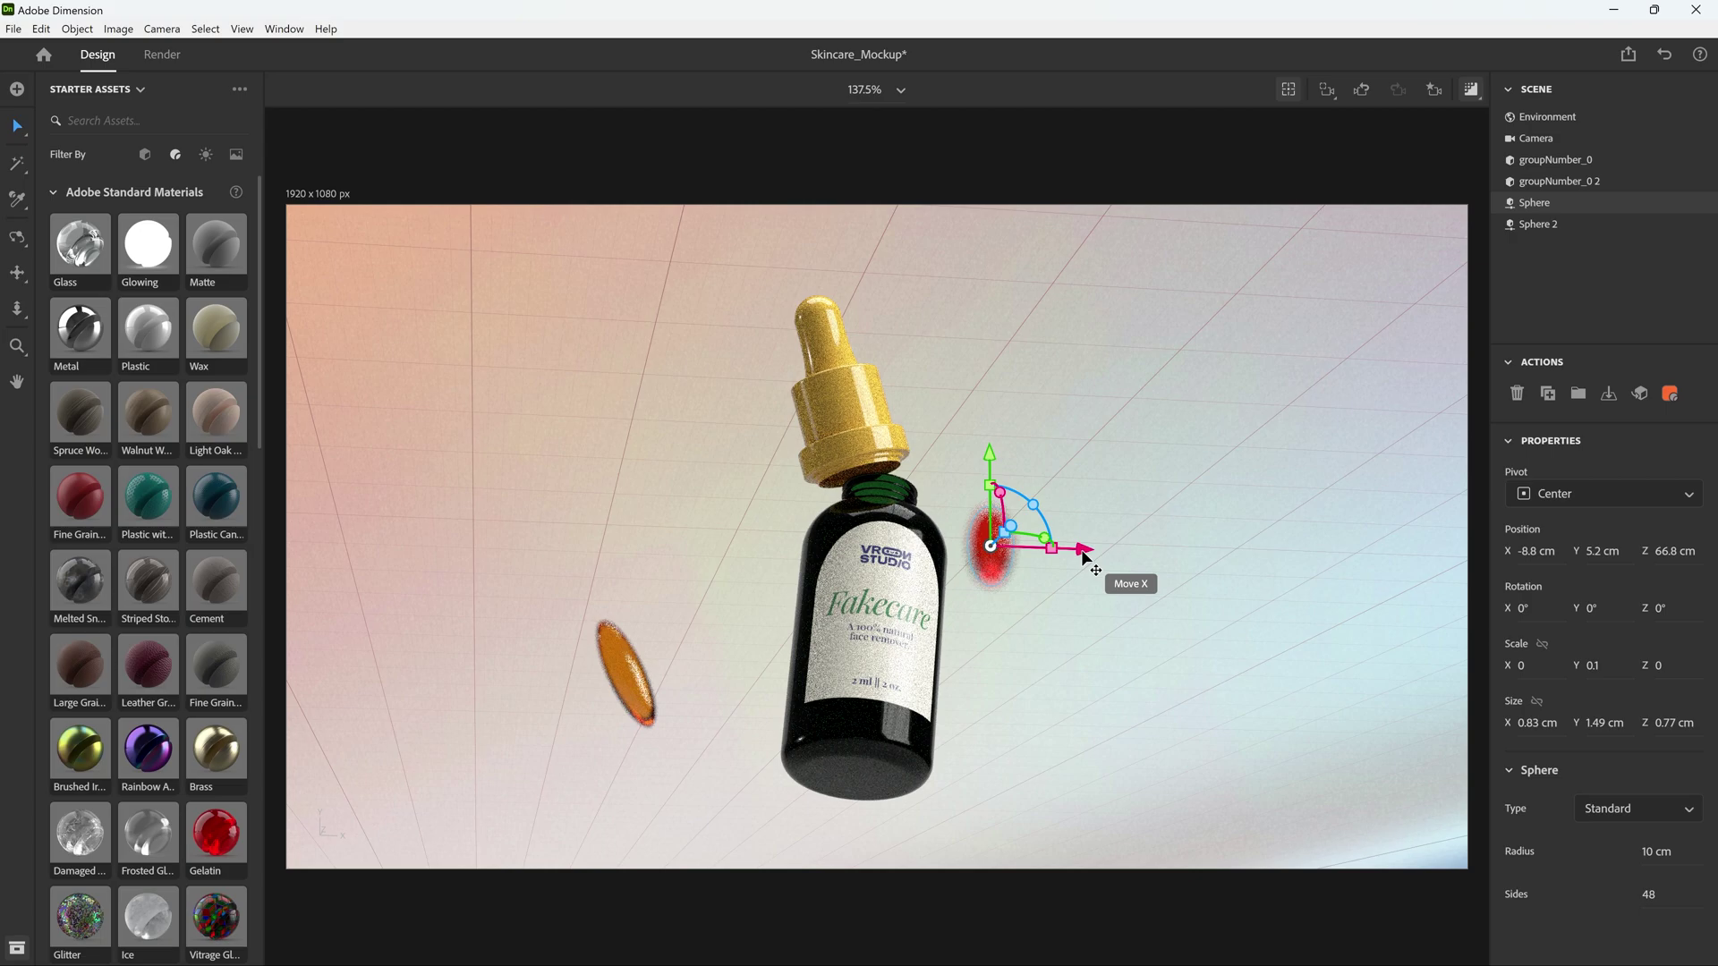
Step: Deselect the sphere and hide the ground grid in the viewport
left_click(1051, 178)
left_click(242, 29)
left_click(285, 210)
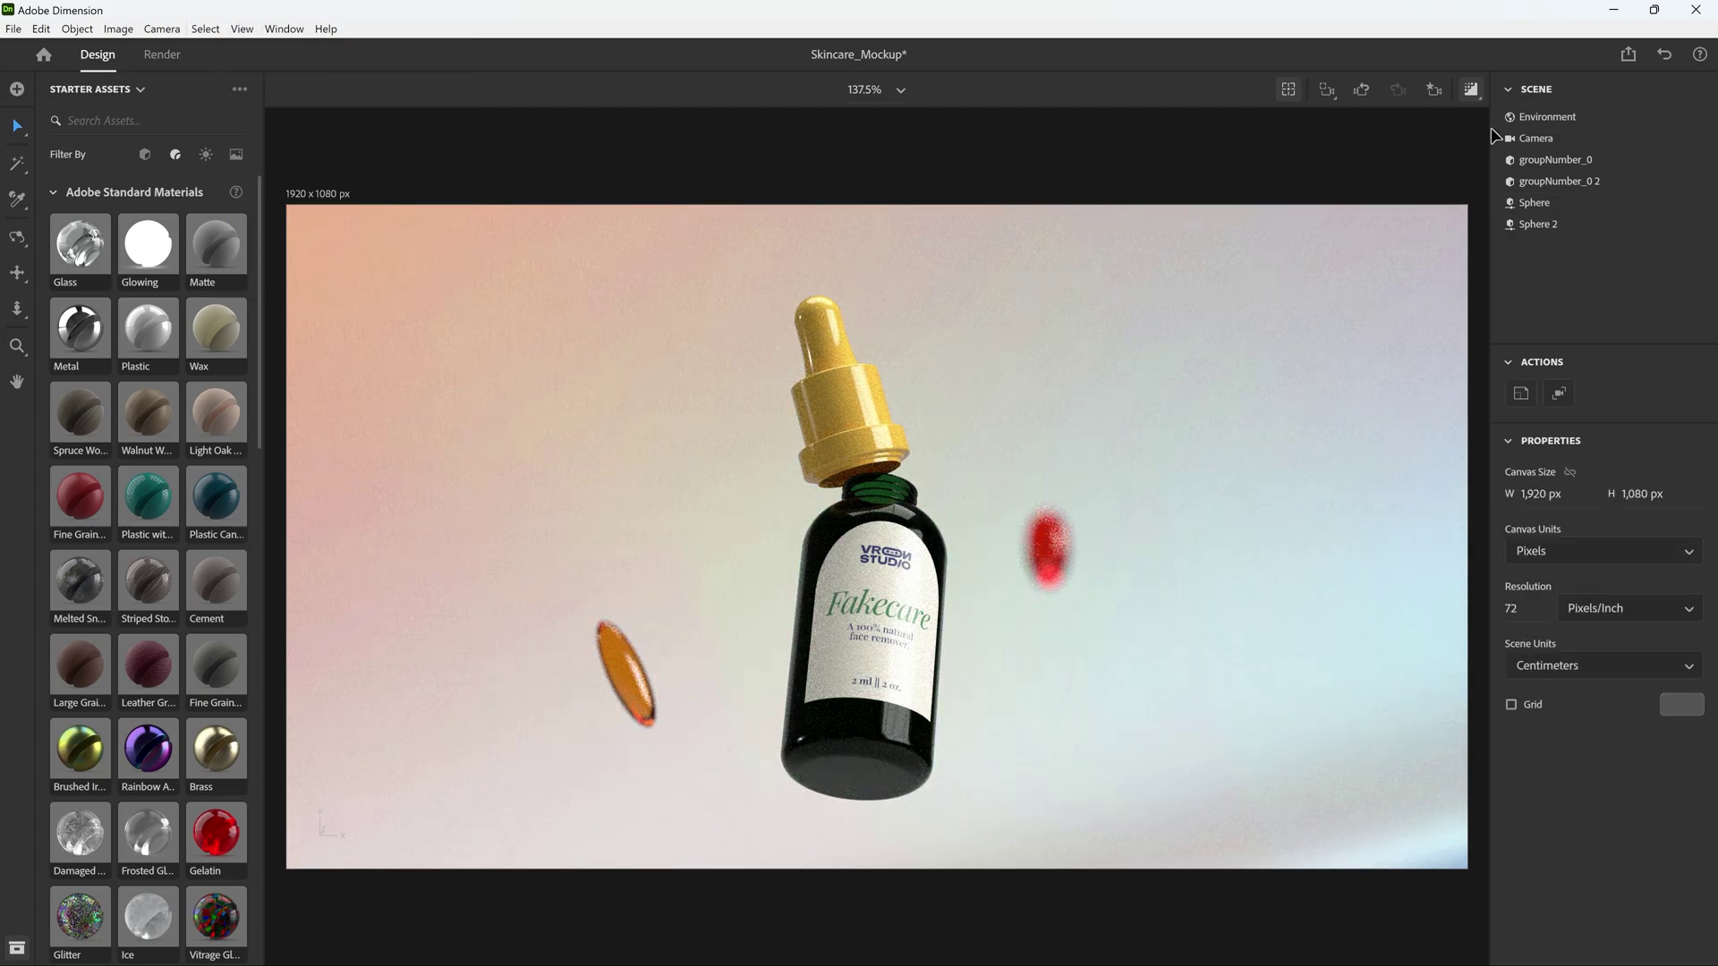
Step: Try a Sun directional light rotated to -84° in the environment and delete it
left_click(1577, 117)
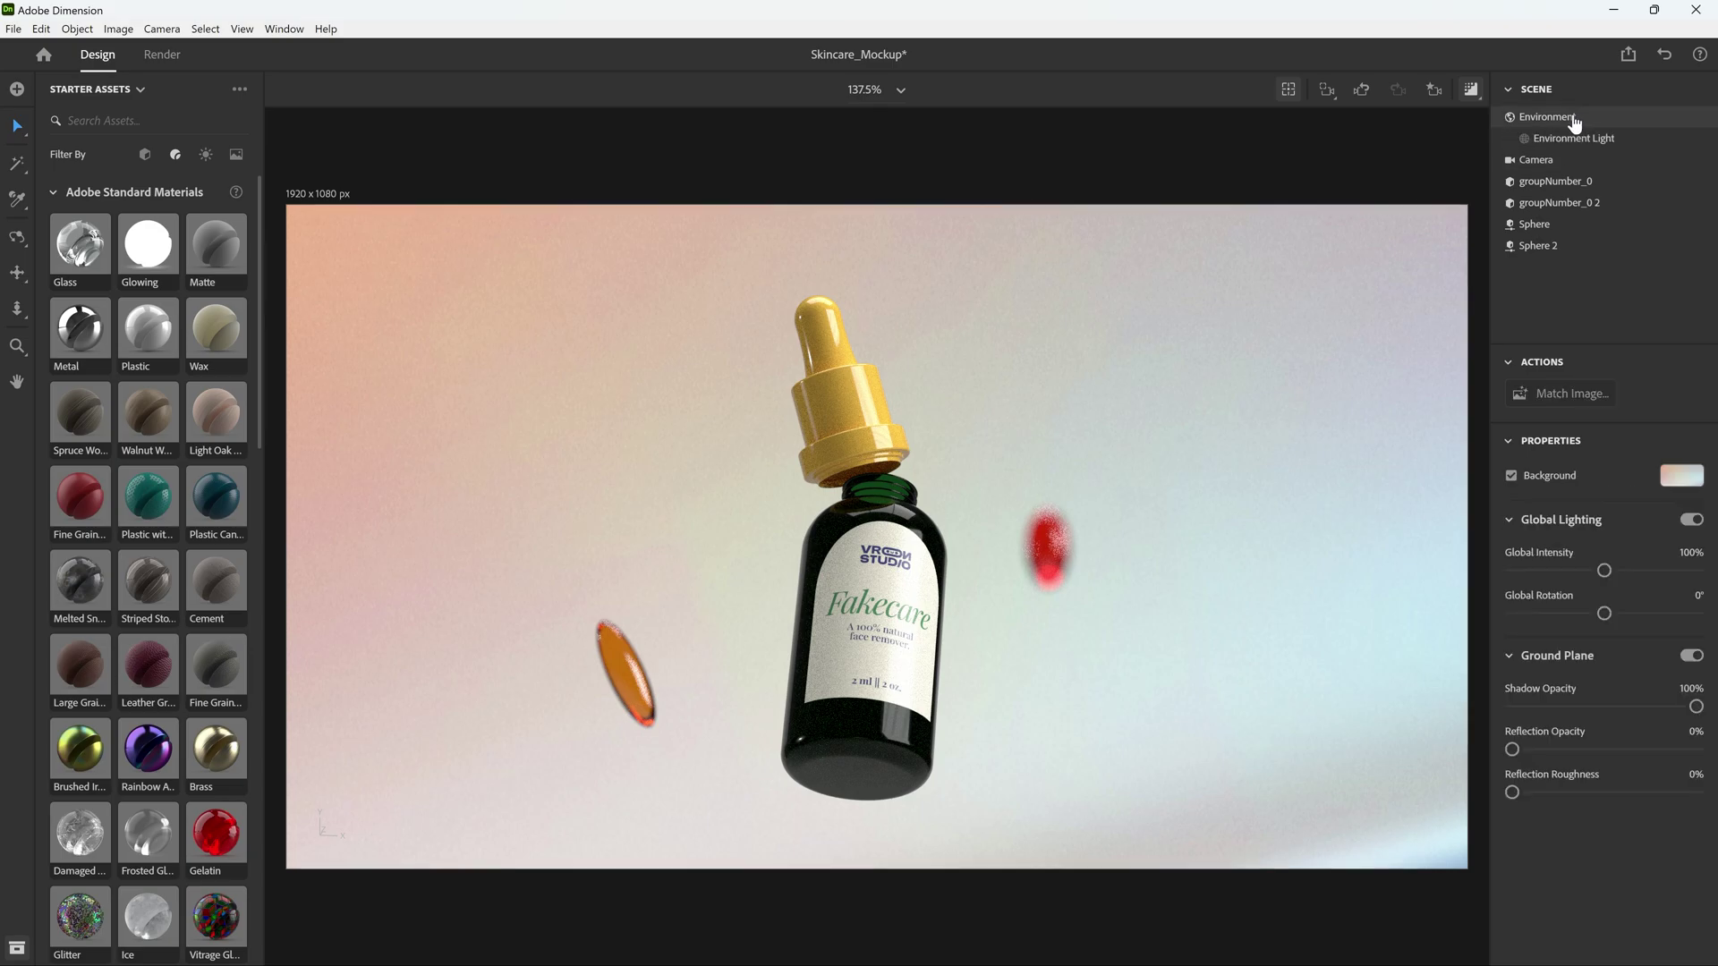
left_click(206, 154)
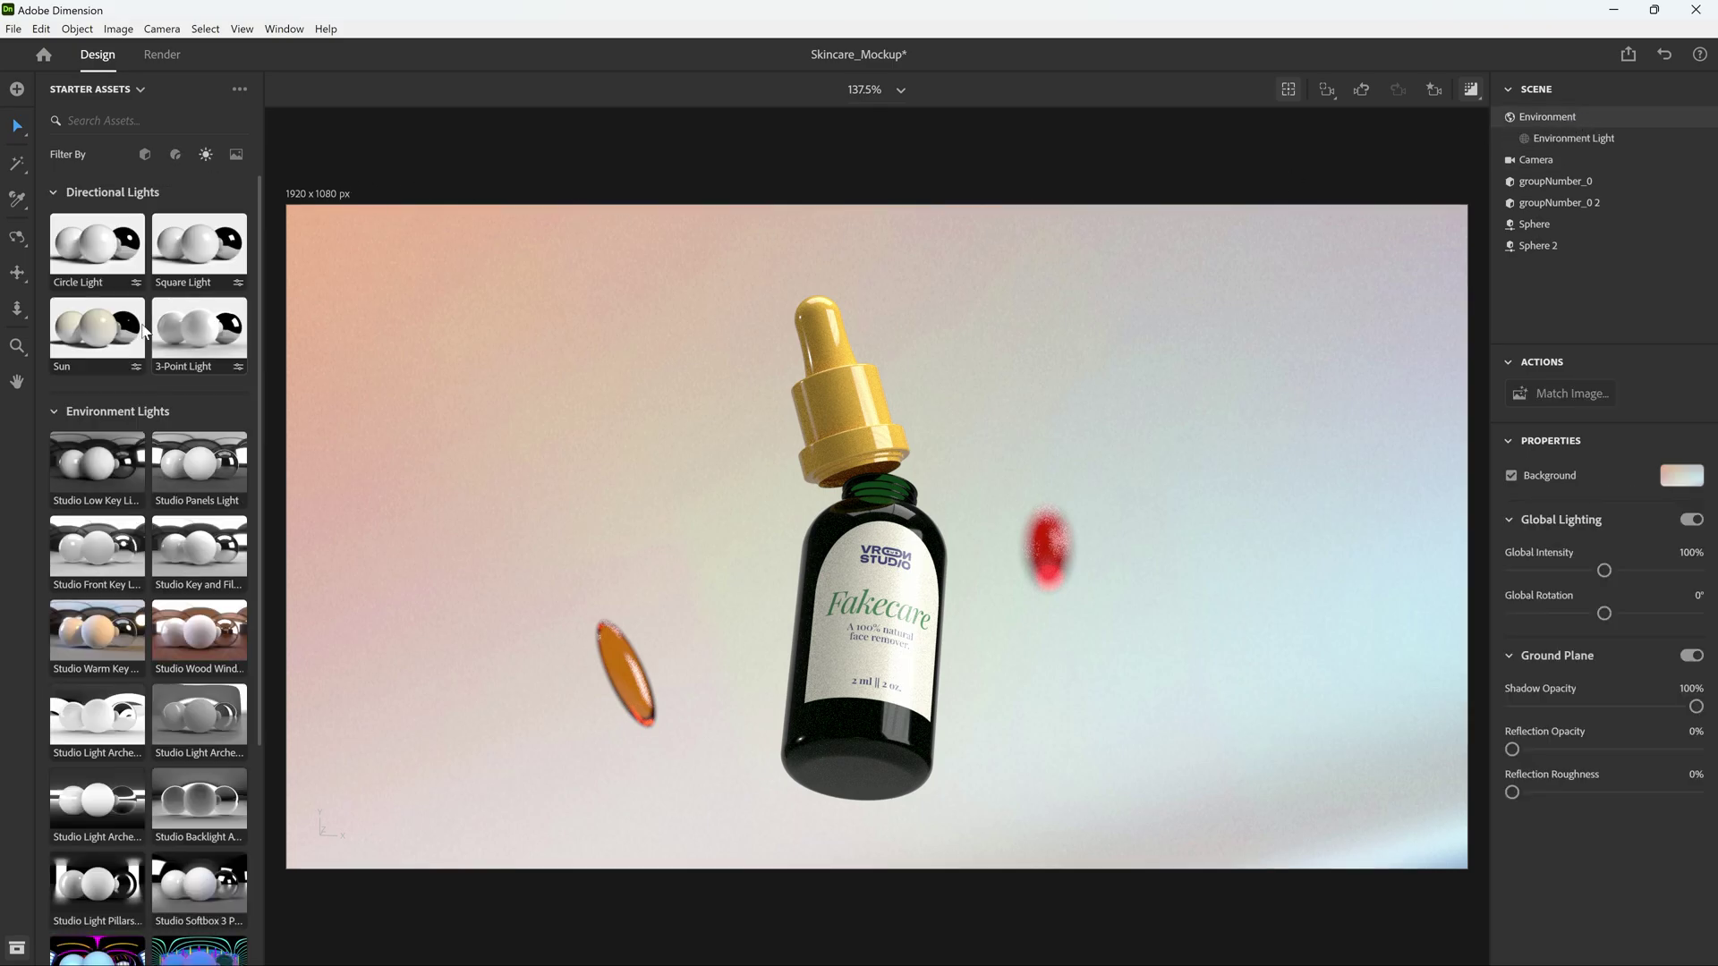
left_click(107, 331)
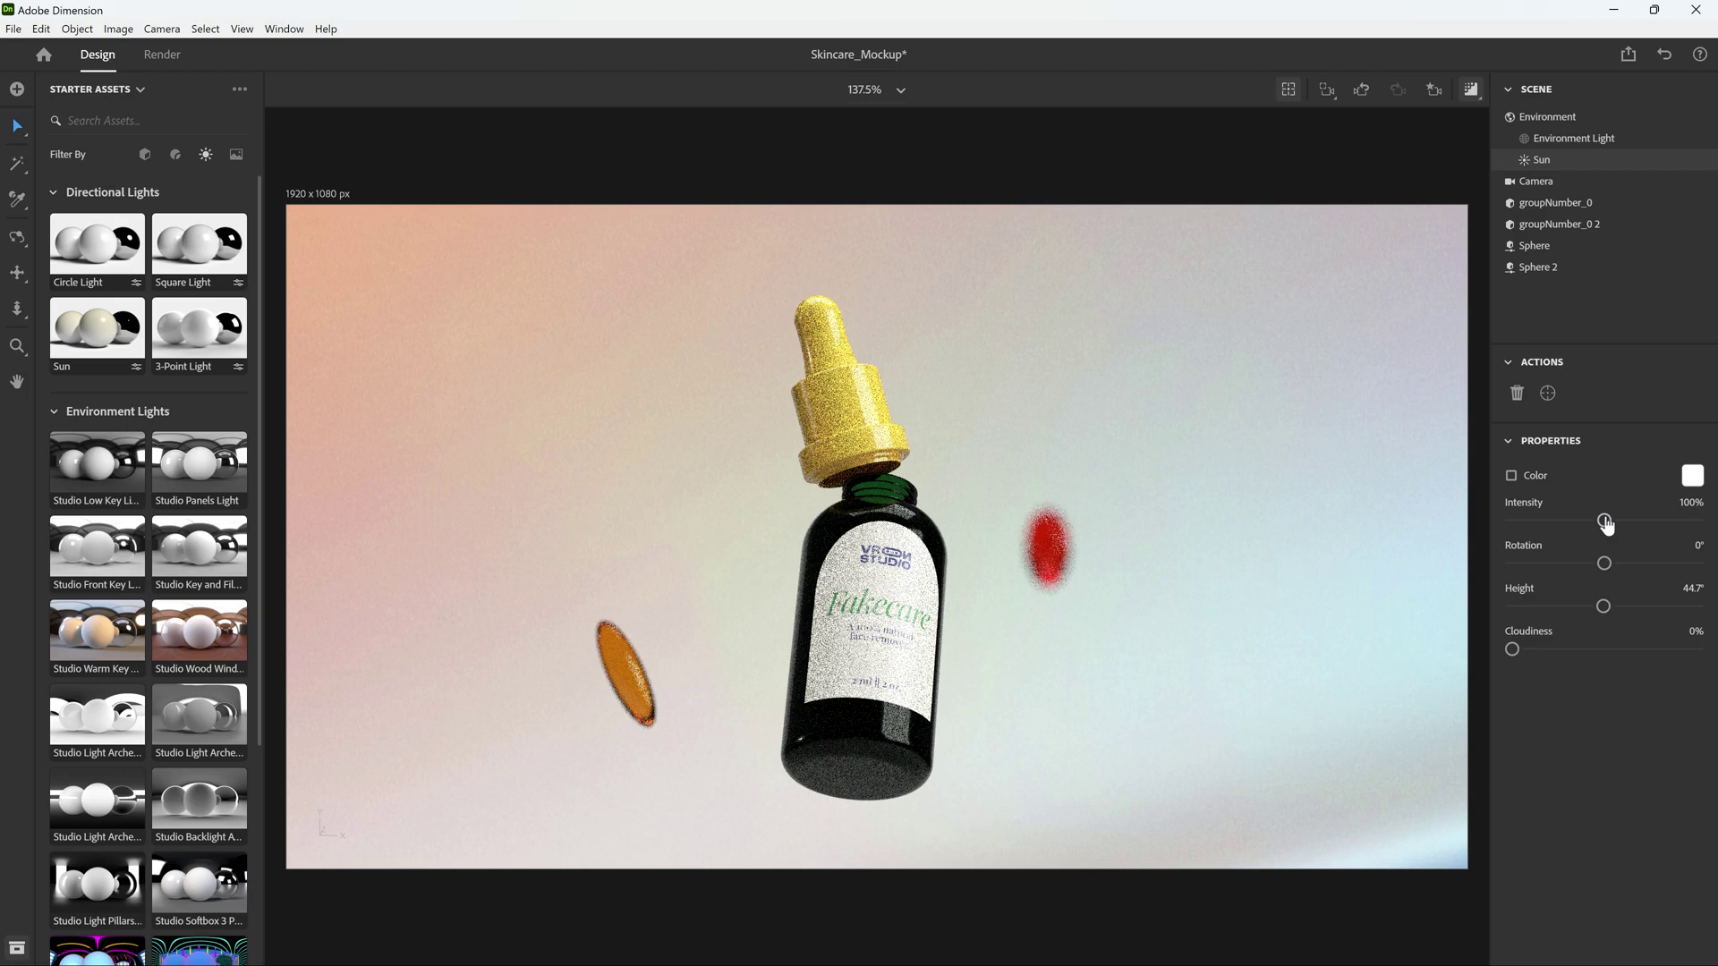
left_click_drag(1604, 564, 1561, 563)
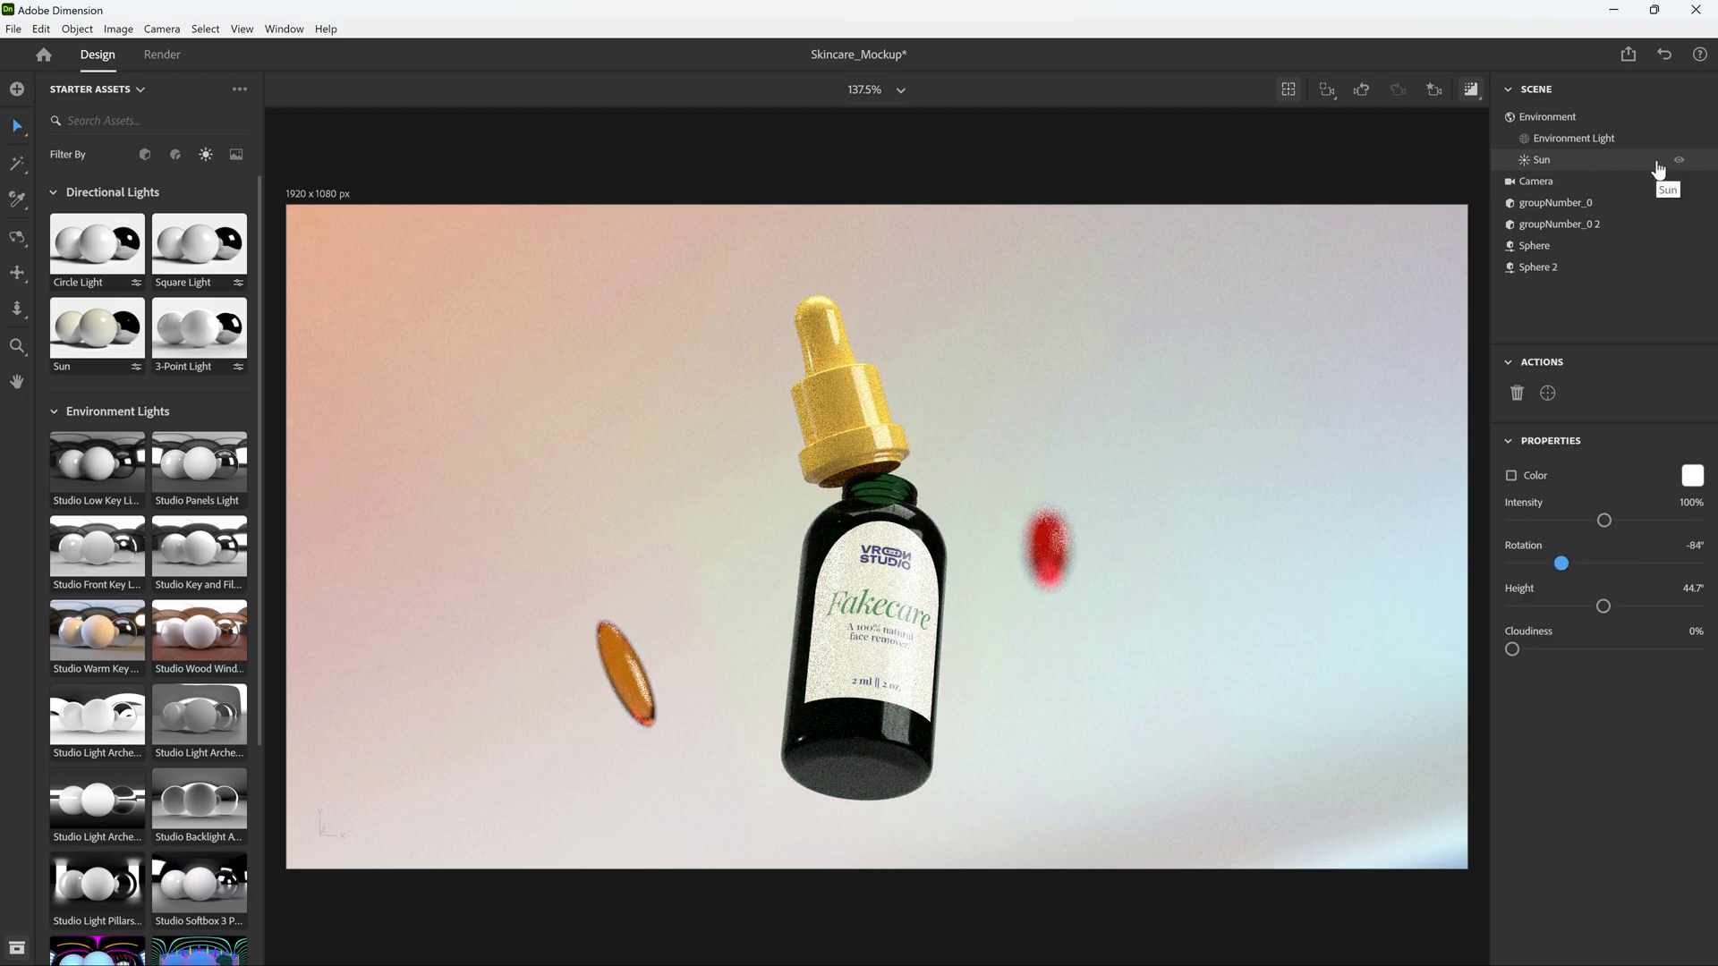
key("Delete")
Step: Apply the Studio Panels Light environment light to the scene and turn off the render preview
left_click(188, 486)
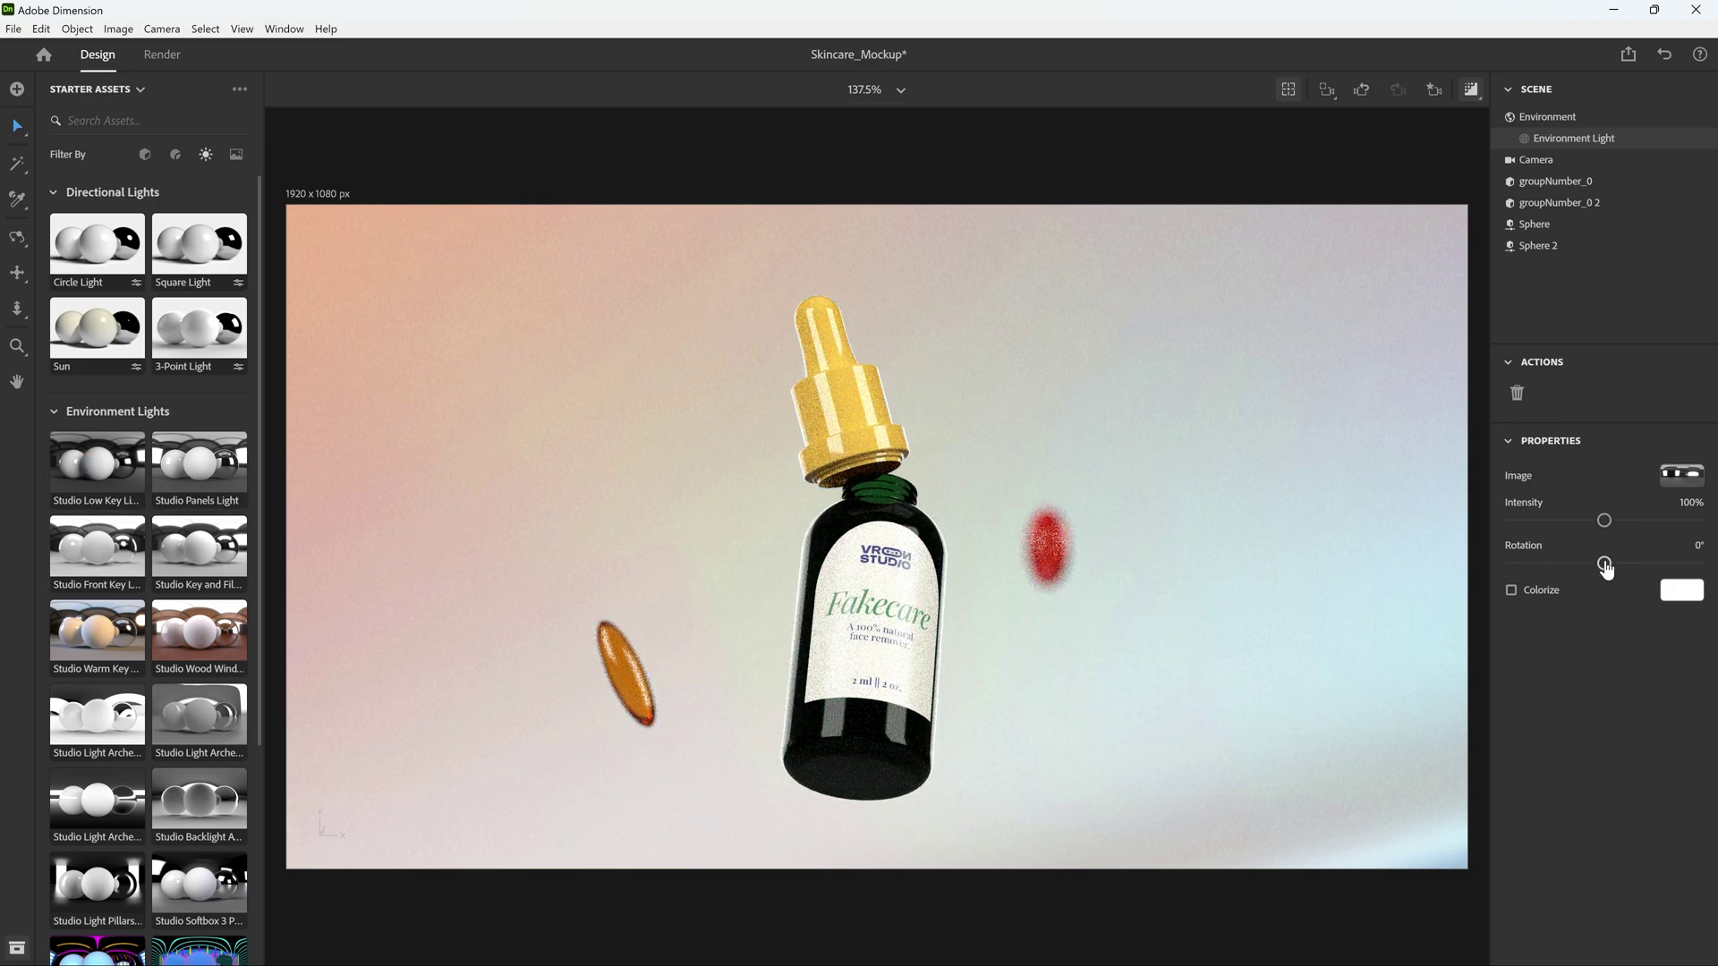
left_click(1672, 483)
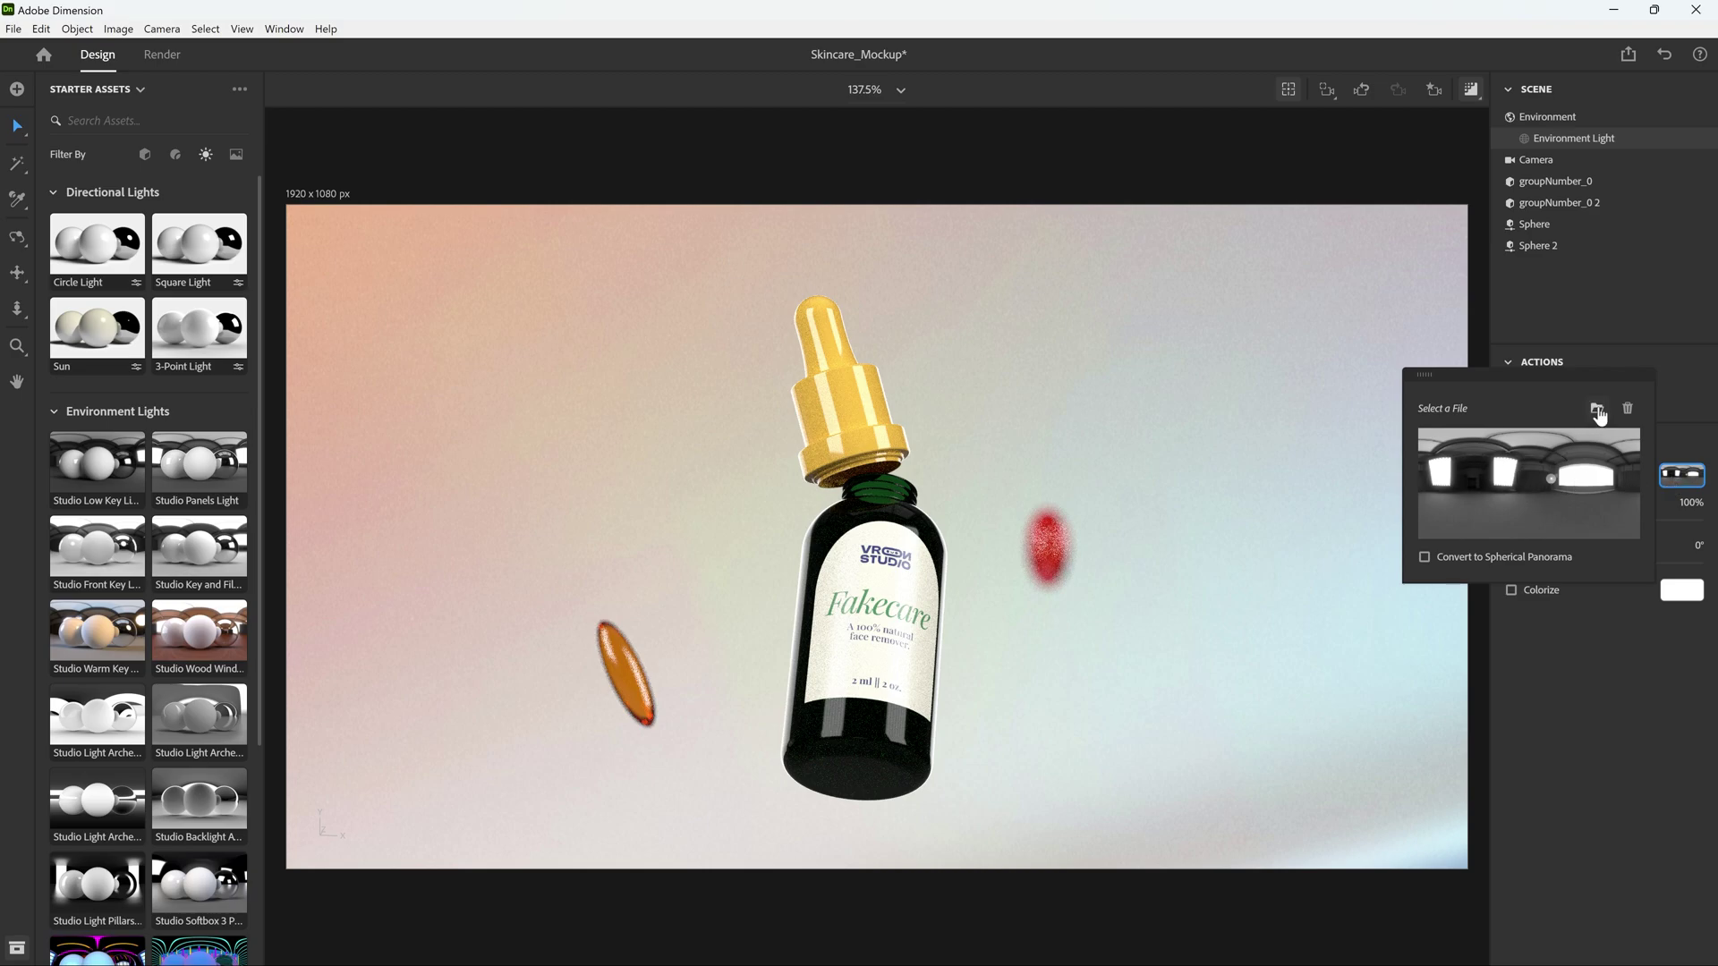
left_click(1065, 603)
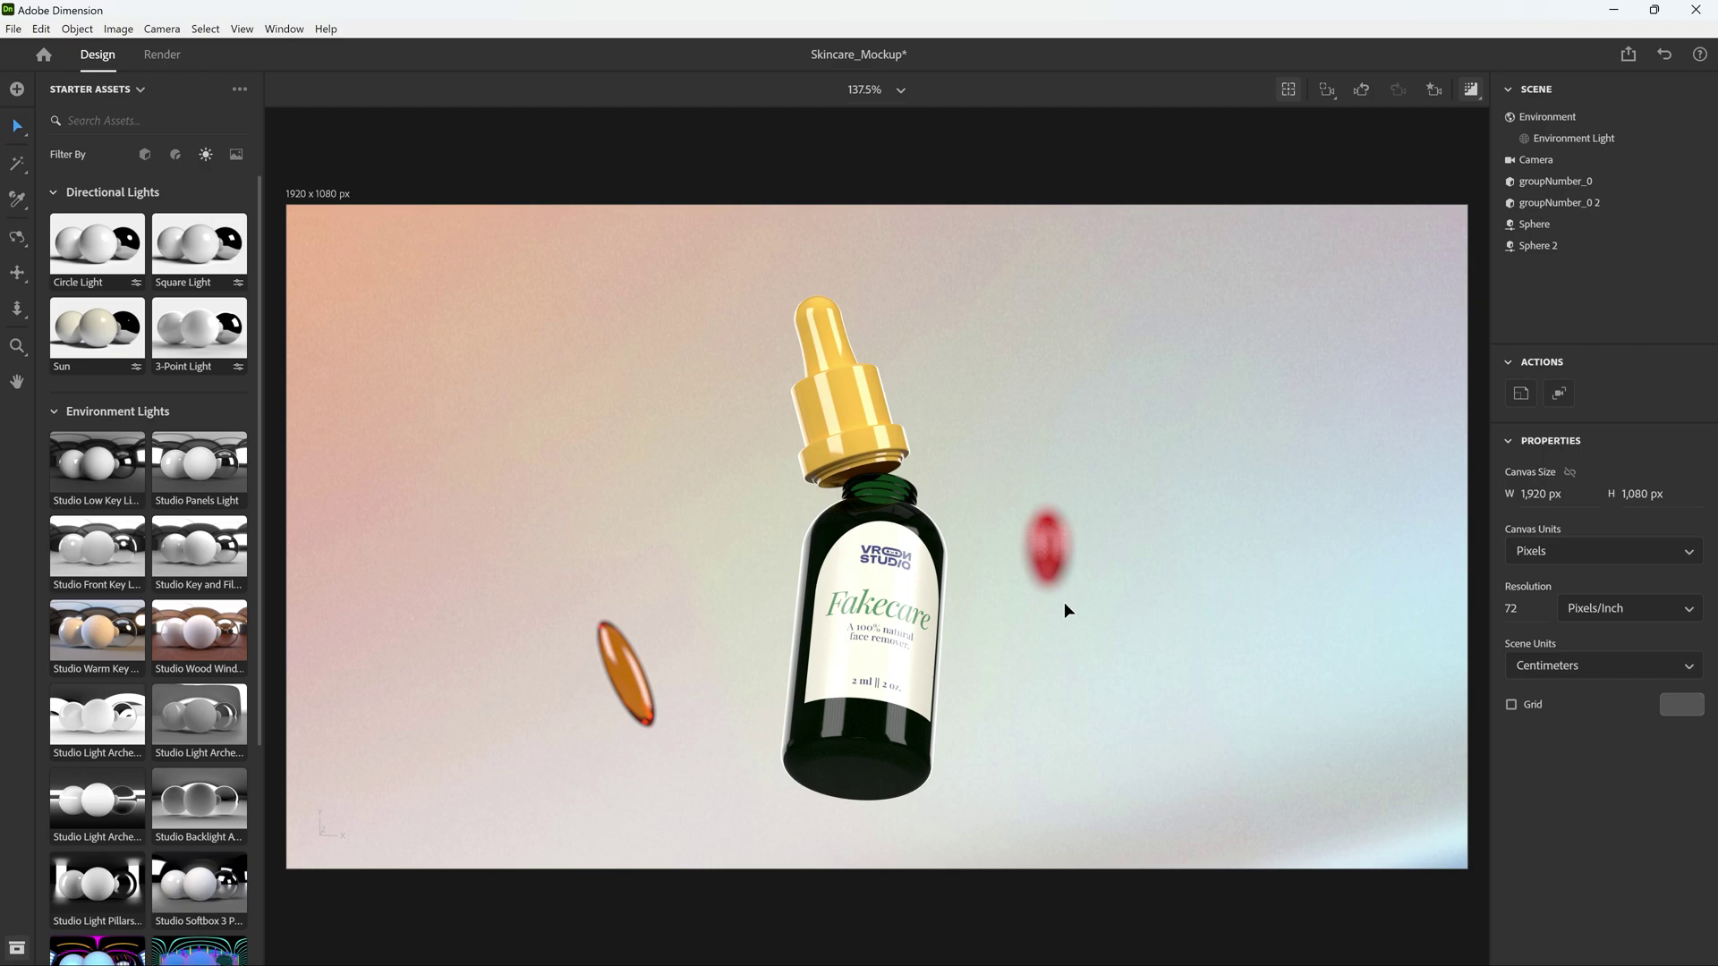
left_click(1468, 93)
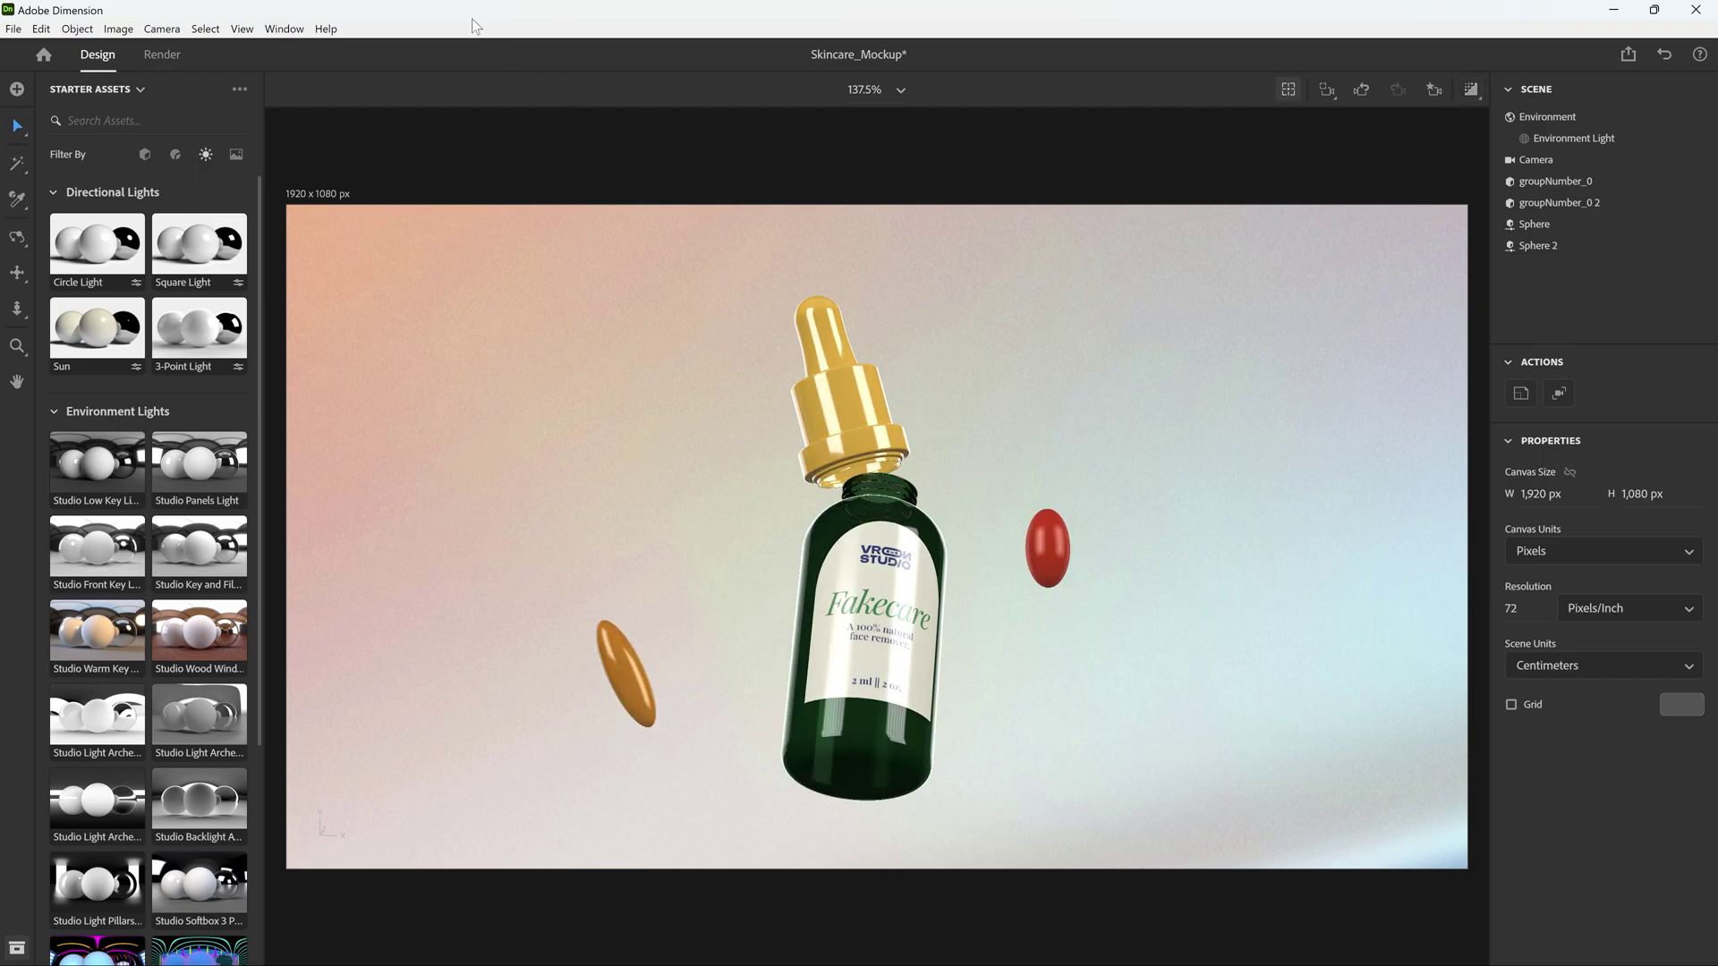
Step: Render the current view as Skincare_Mockup at High (Slow) quality, in PNG format only, saved to the Skincare Mockup folder
left_click(162, 54)
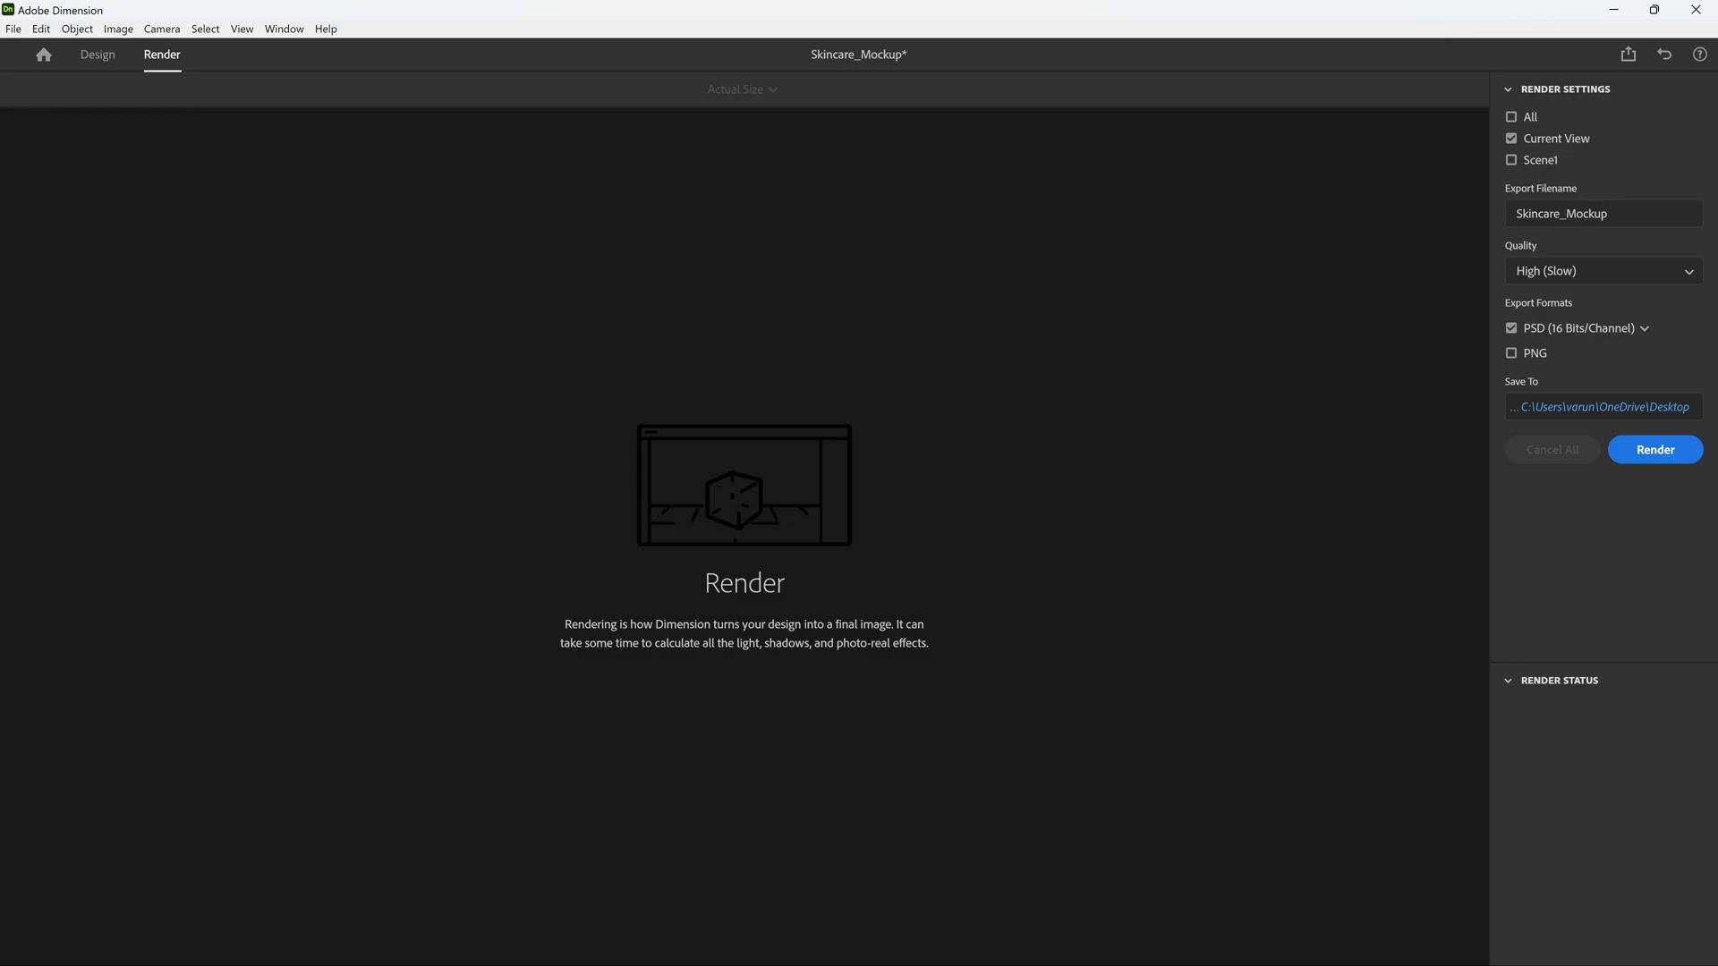
left_click(1584, 214)
left_click(1609, 214)
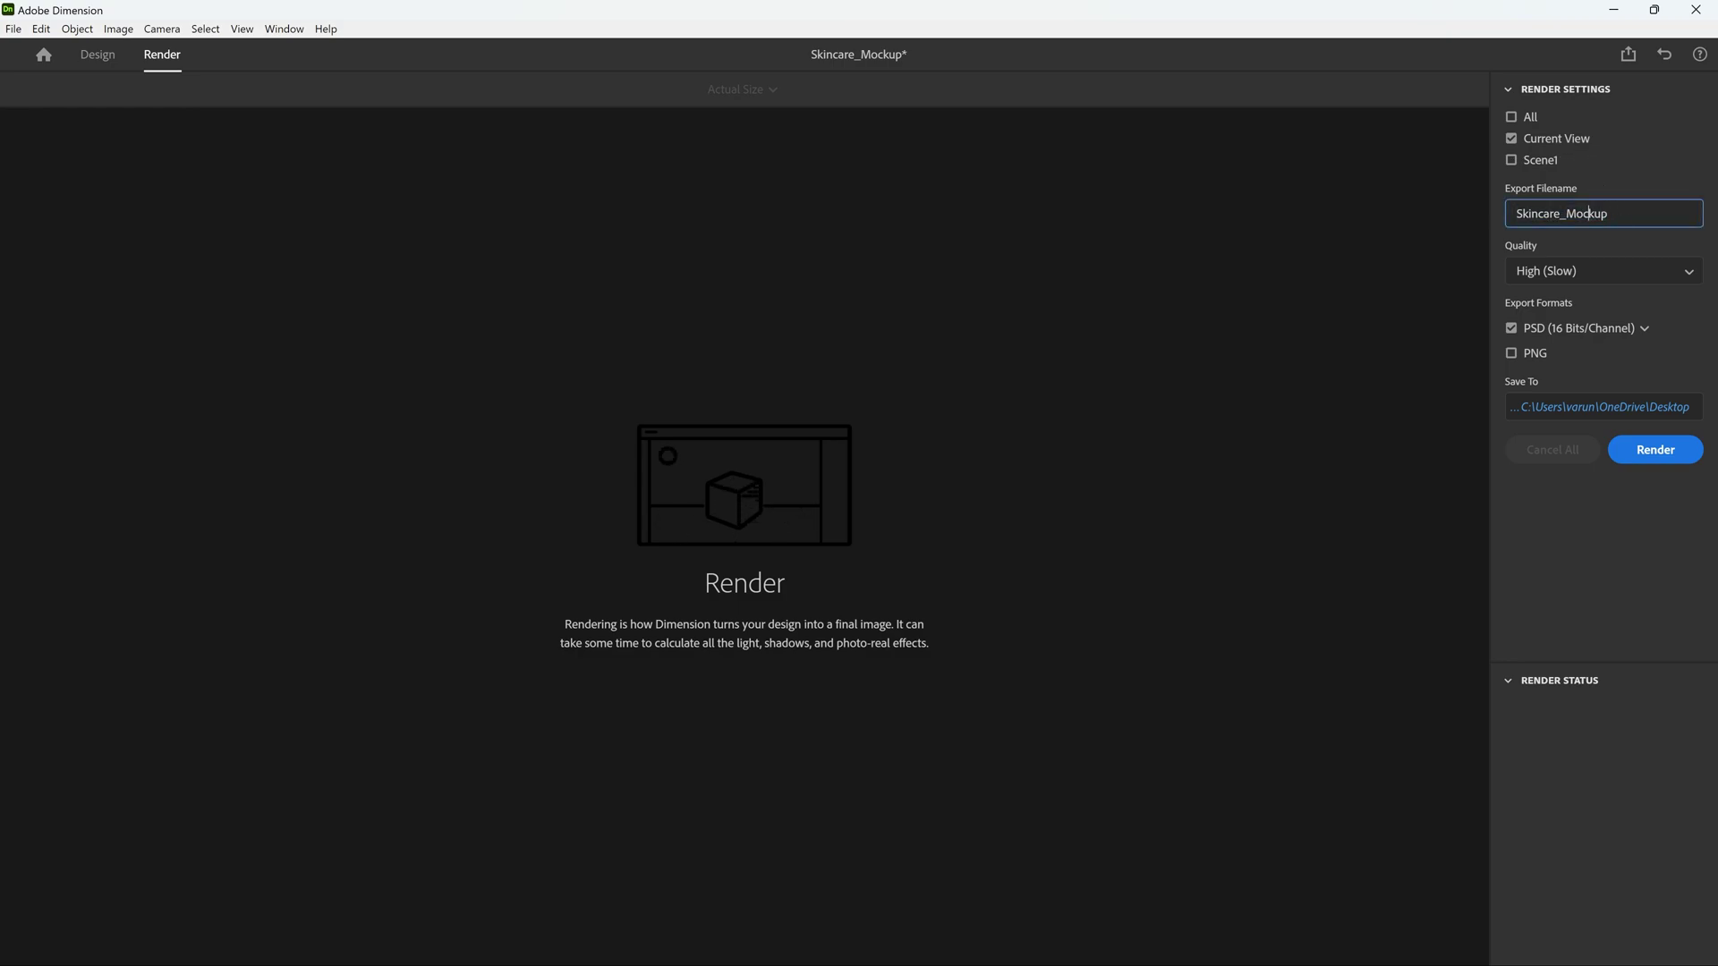
left_click(1580, 278)
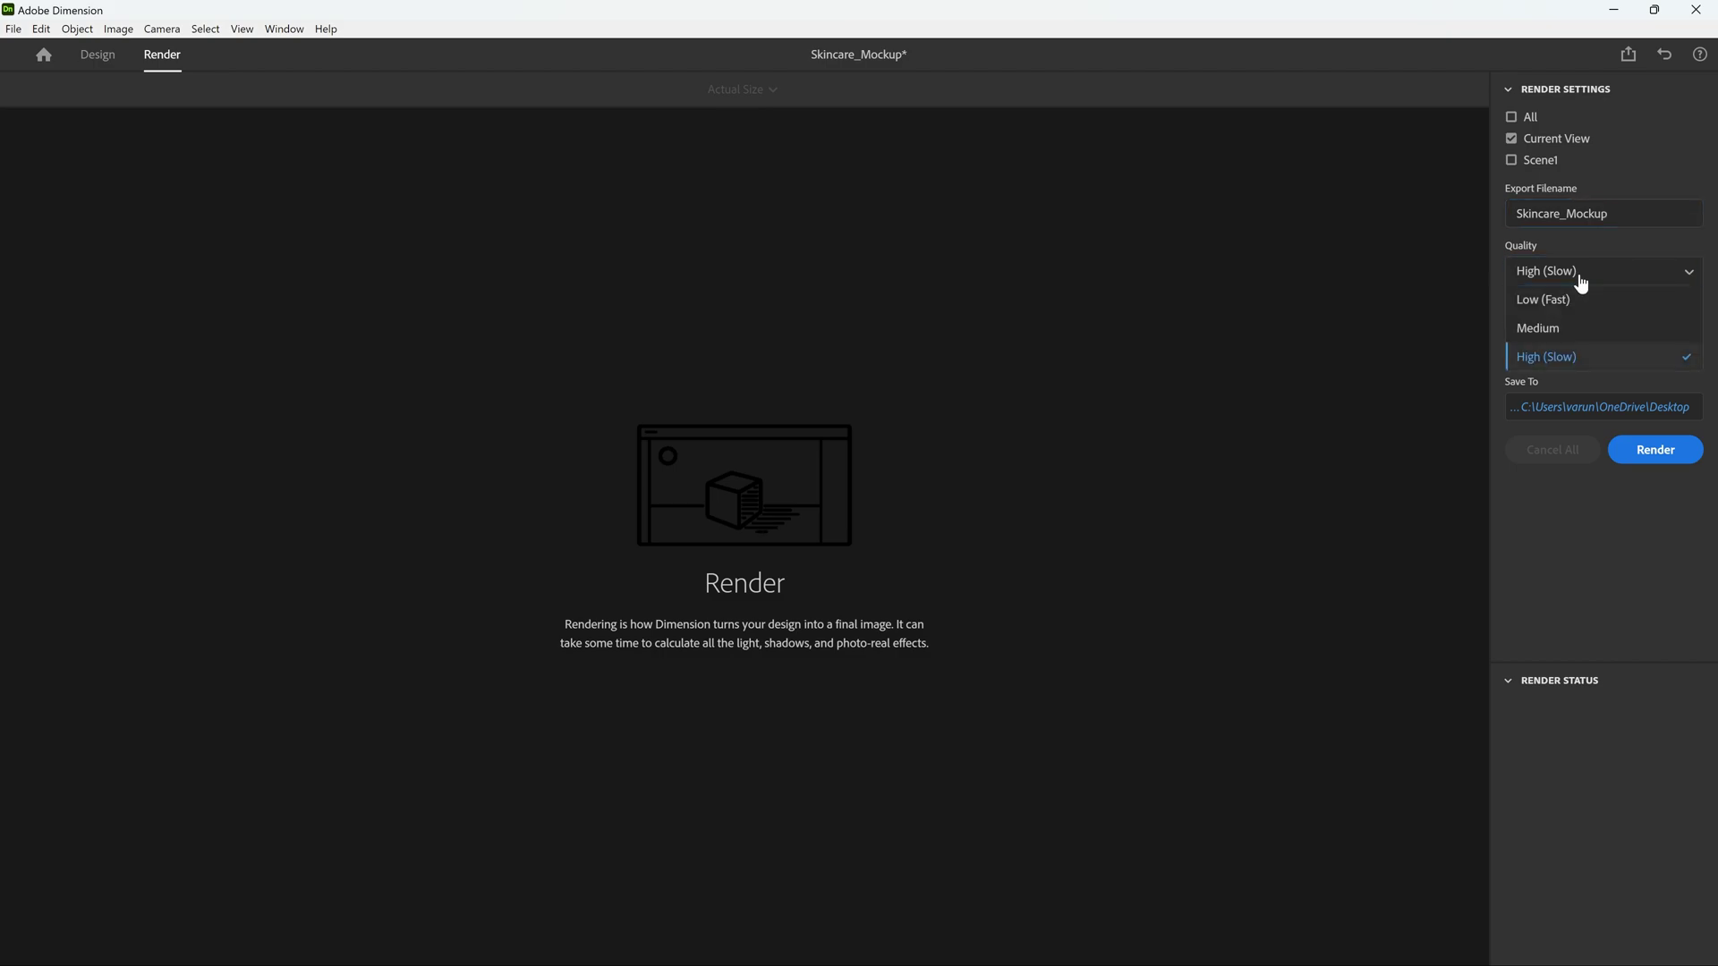
left_click(1540, 351)
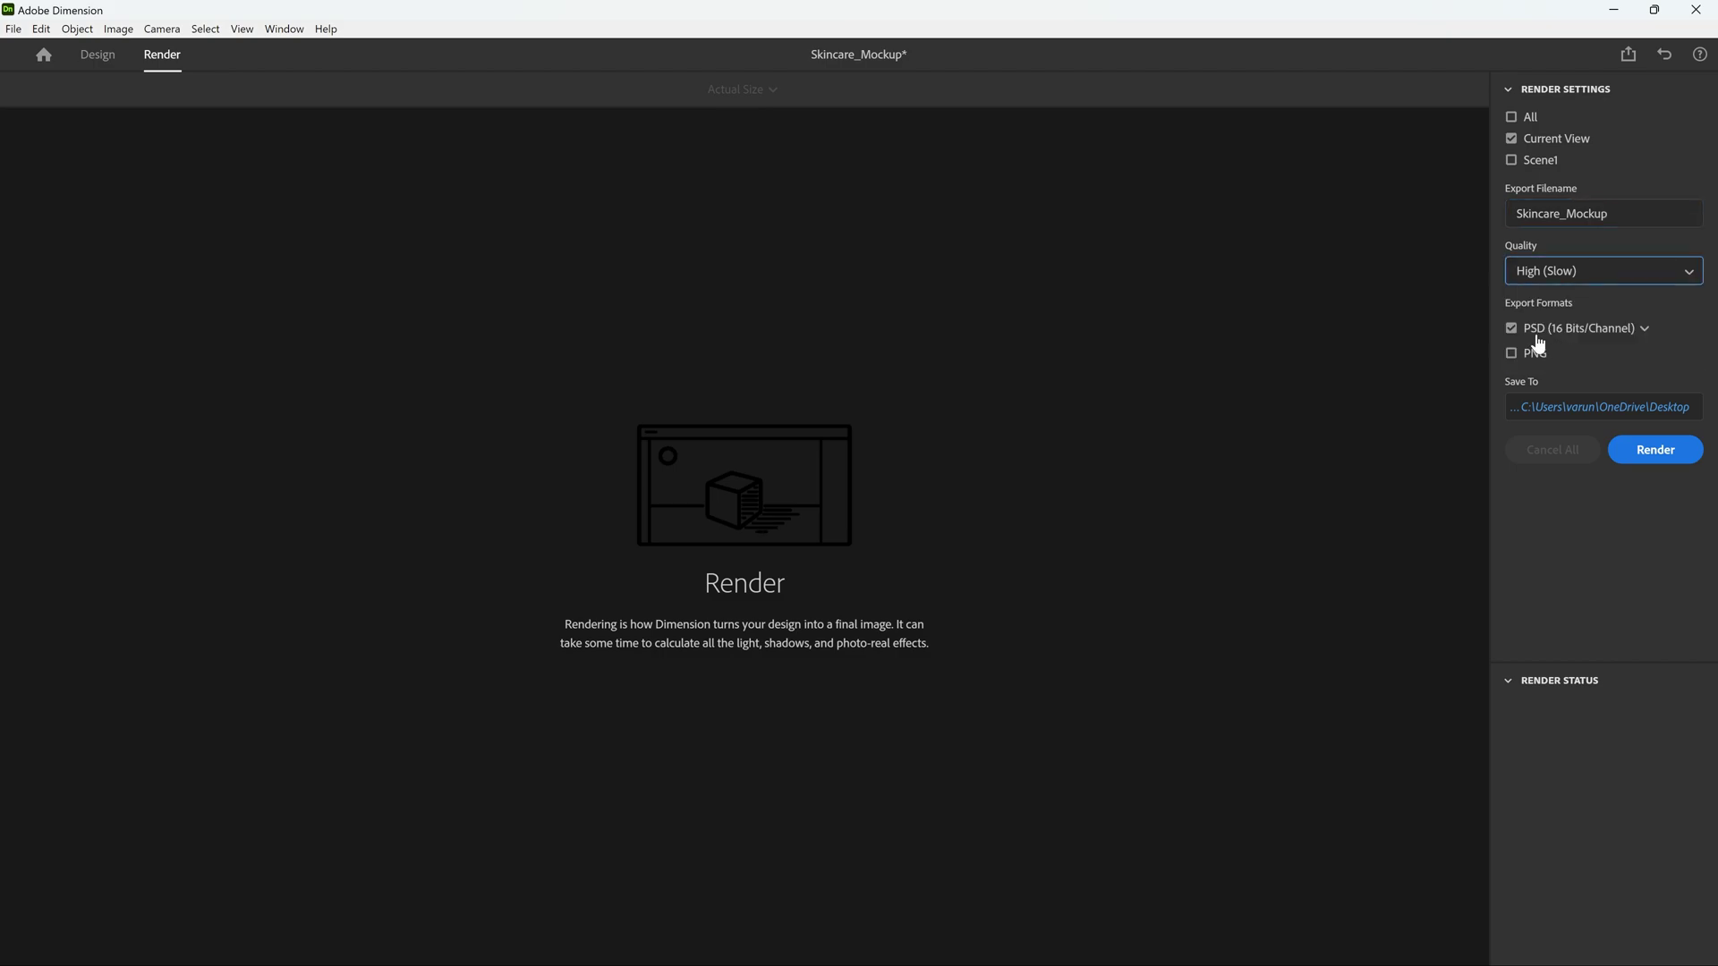
left_click(1615, 331)
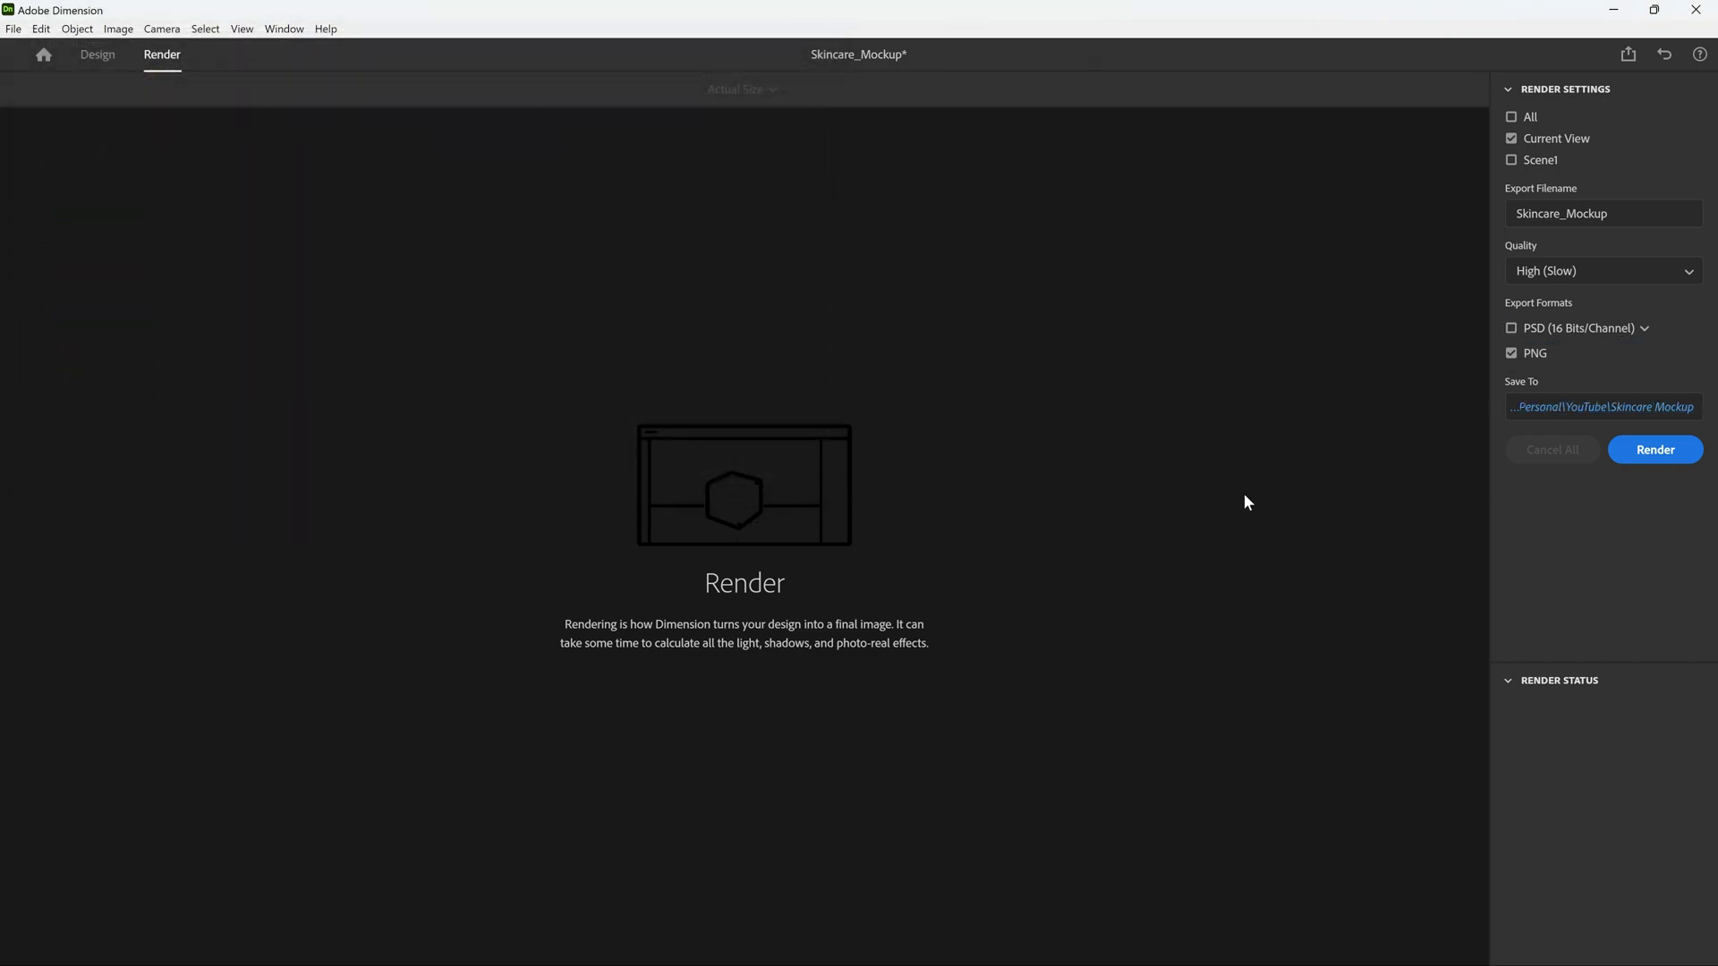
left_click(1663, 451)
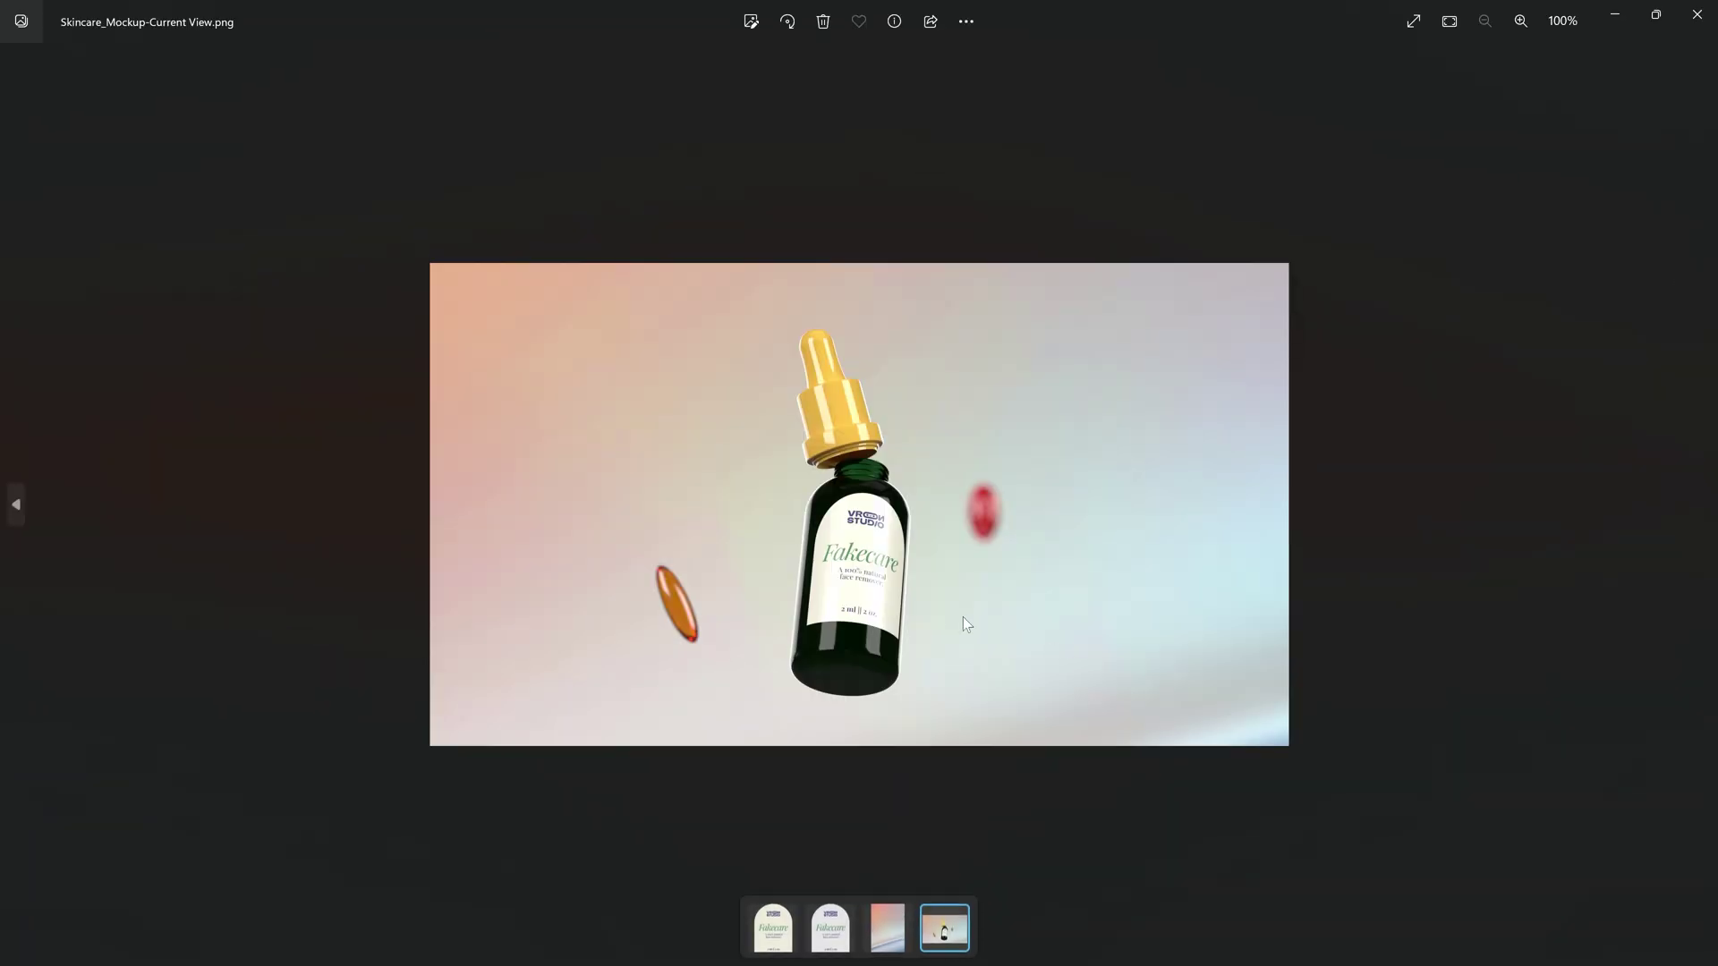
Step: Examine the rendered Skincare_Mockup-Current View.png up close in the image viewer
scroll(845, 546, "up", 3)
scroll(845, 547, "up", 3)
scroll(844, 546, "down", 3)
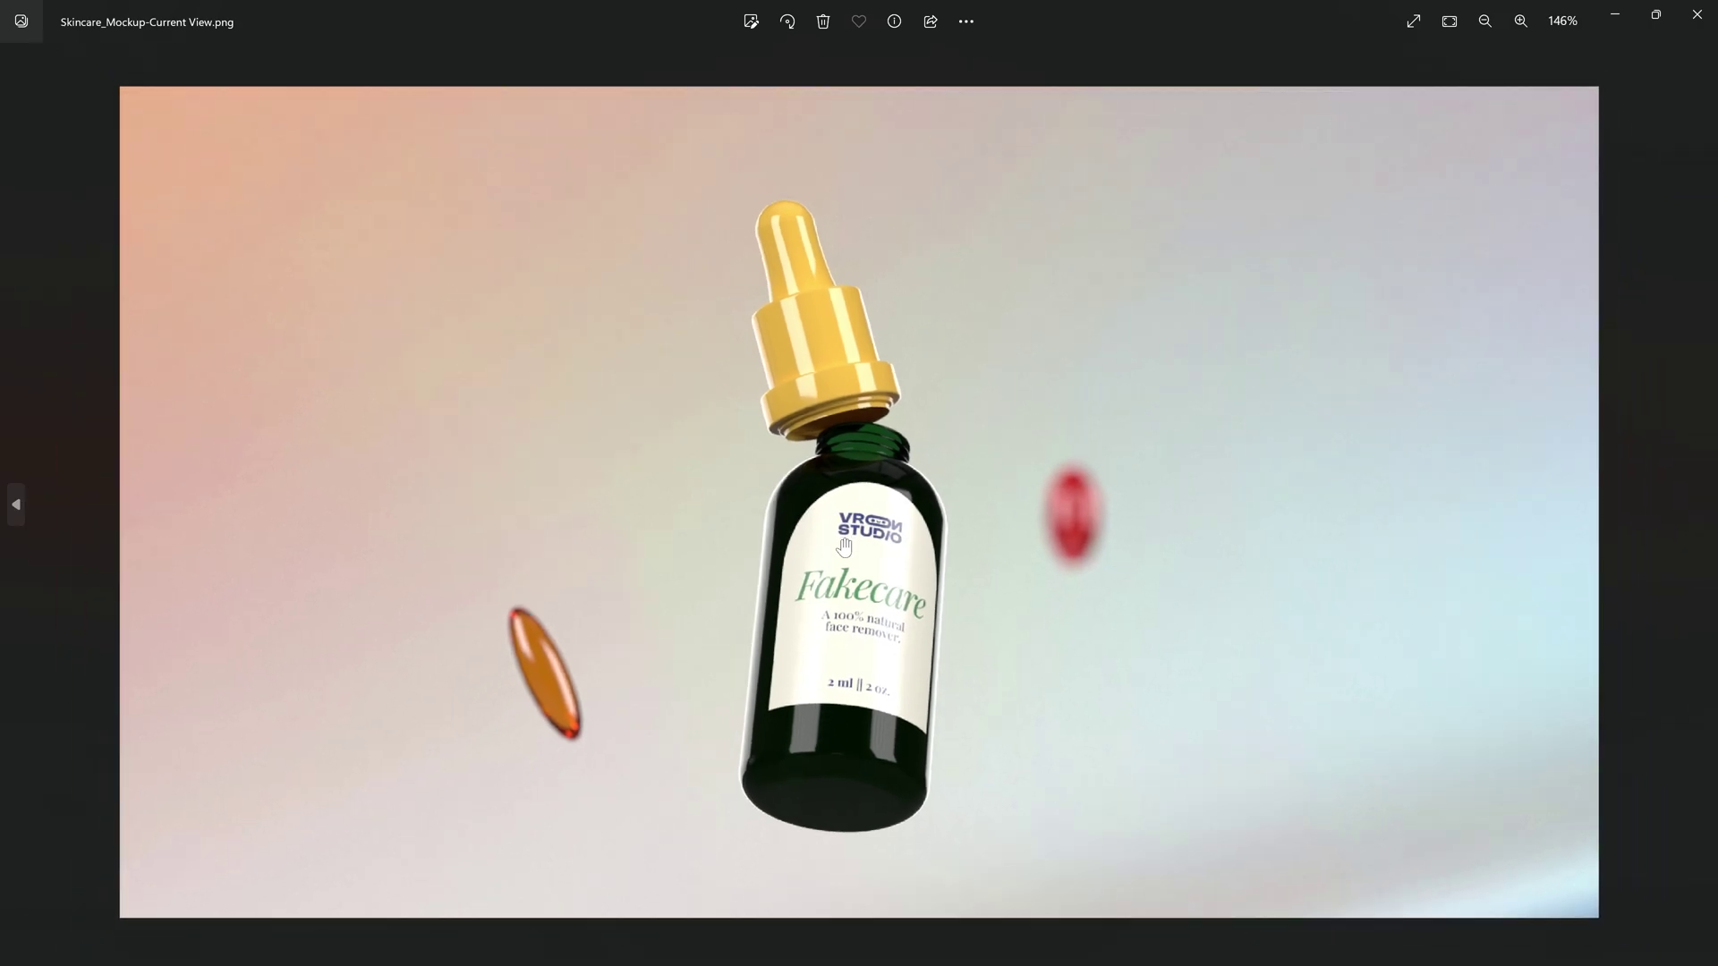